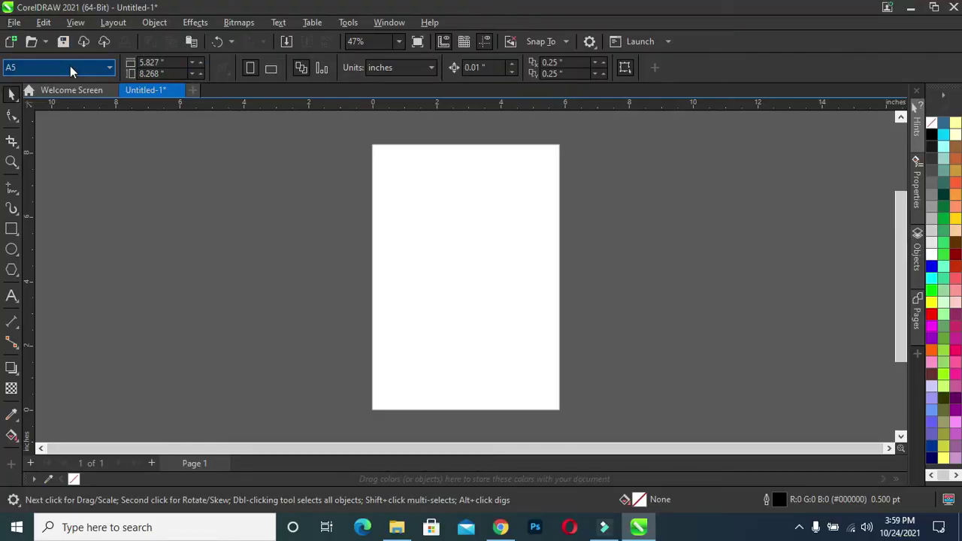
Step: Set the page to A4 landscape, with inches as the measurement unit
click(70, 67)
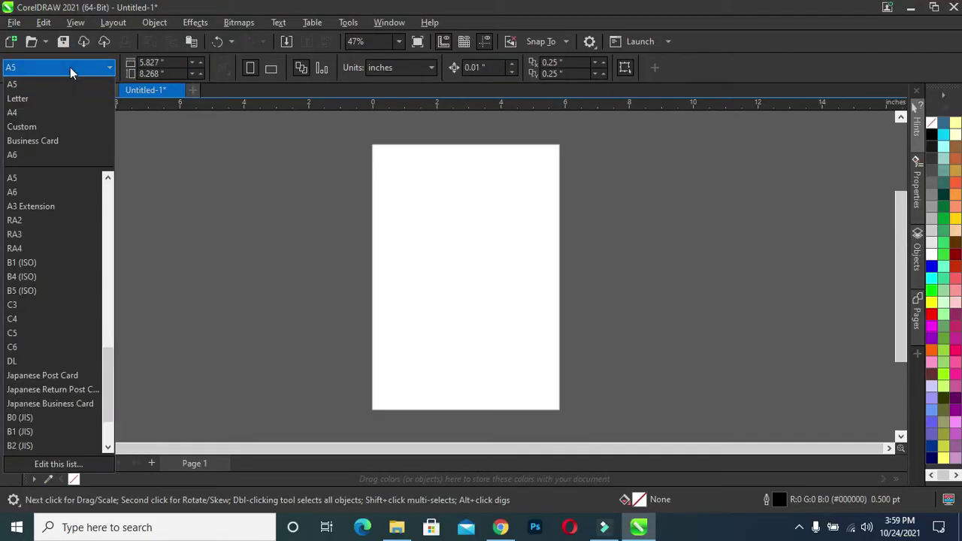
click(42, 112)
click(271, 68)
click(398, 68)
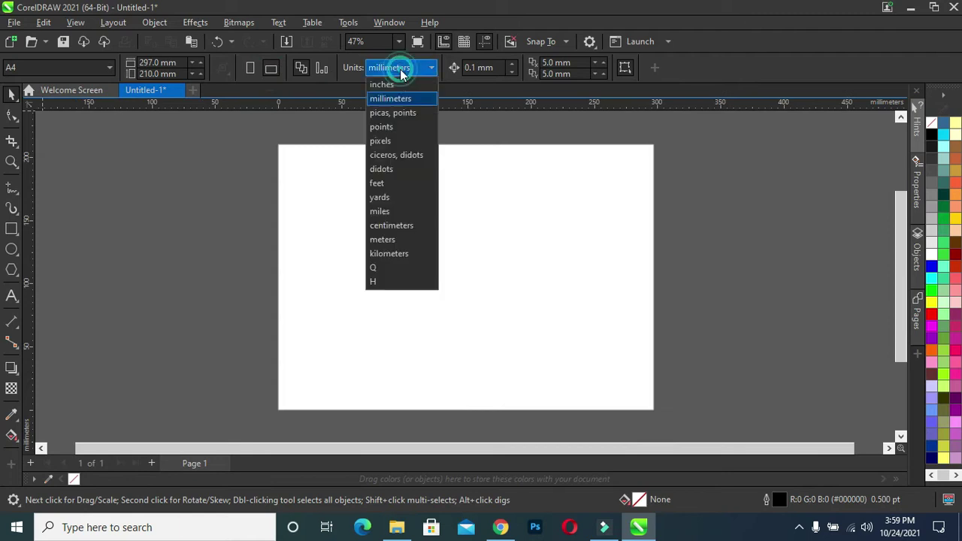
click(400, 79)
Step: Draw a page-sized 11.693 × 8.268 in rectangle and a small rectangle left of the page
click(11, 229)
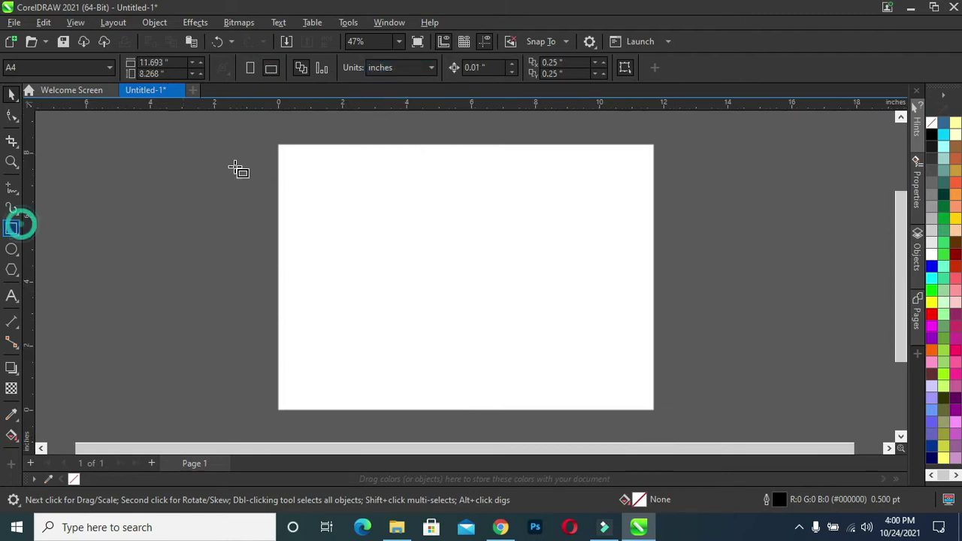
drag(277, 144, 654, 411)
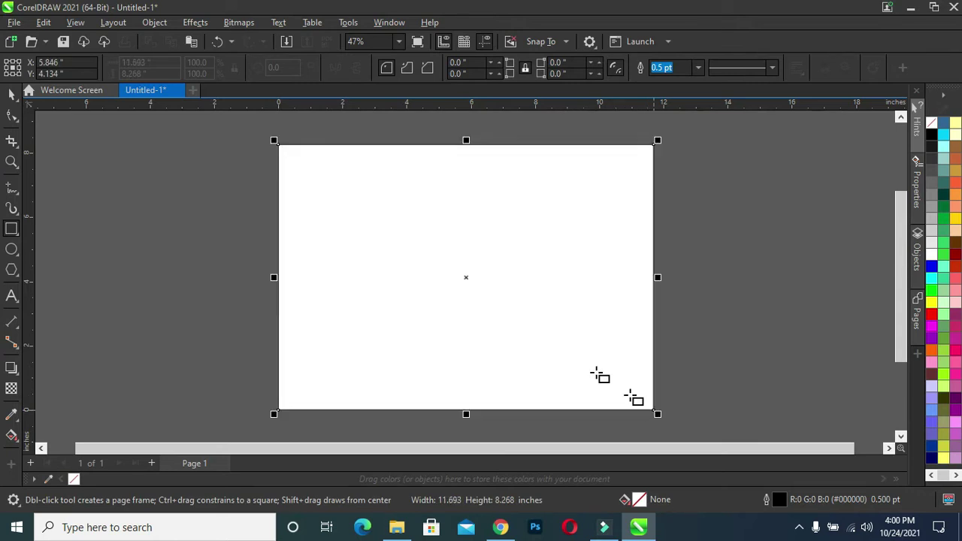
click(9, 94)
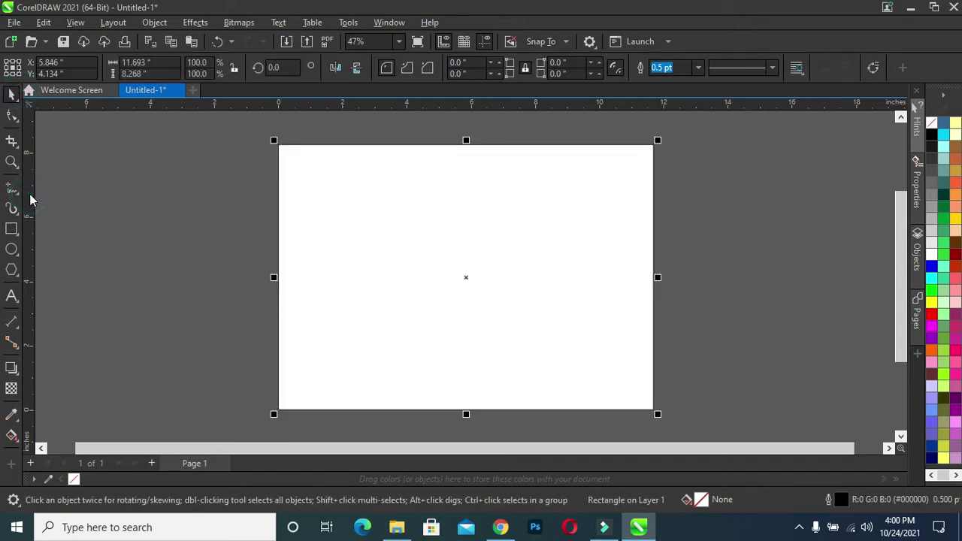
click(12, 229)
mouse_move(111, 162)
mouse_down()
mouse_move(164, 197)
mouse_move(155, 200)
mouse_up()
click(11, 93)
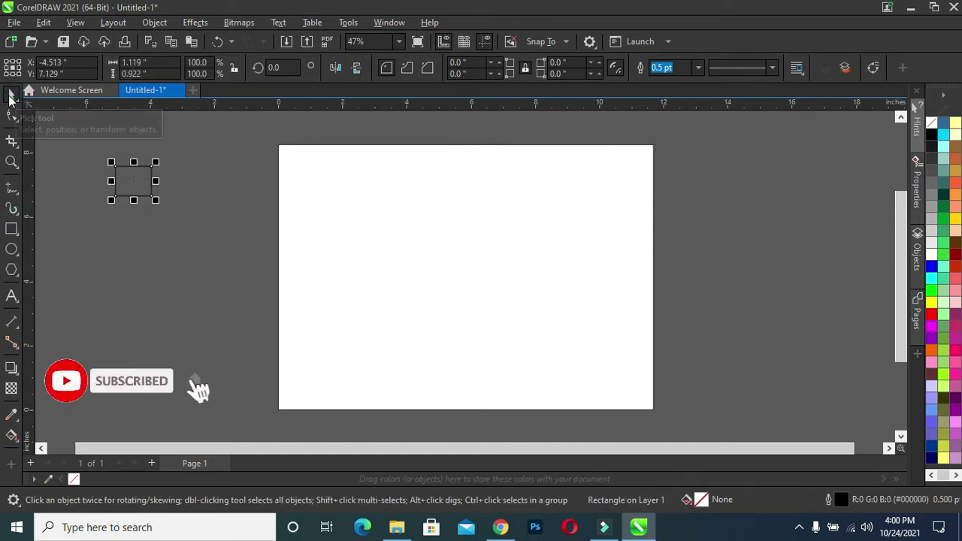
click(302, 242)
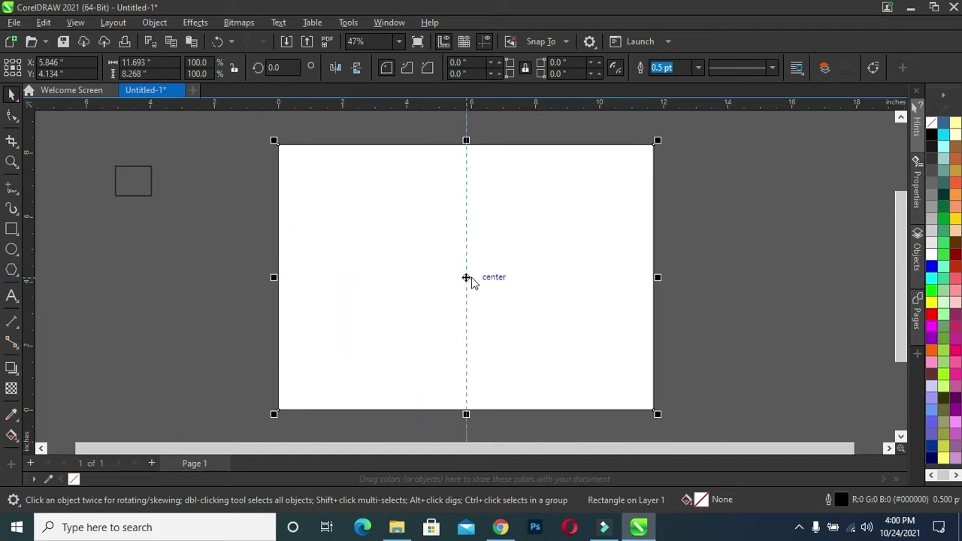
Step: Add a centre guideline and split the page rectangle into two 5.846 in halves
drag(465, 278, 466, 278)
click(503, 266)
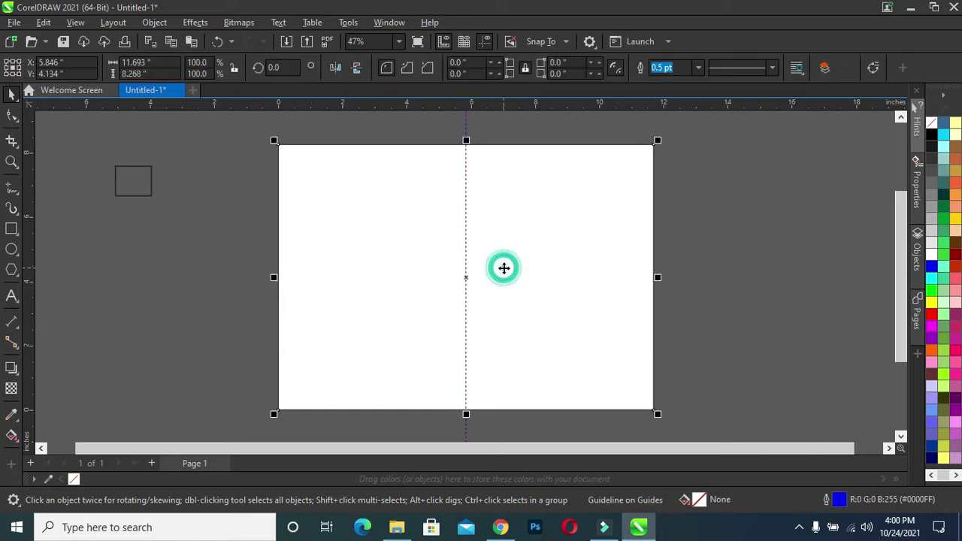
drag(658, 278, 466, 279)
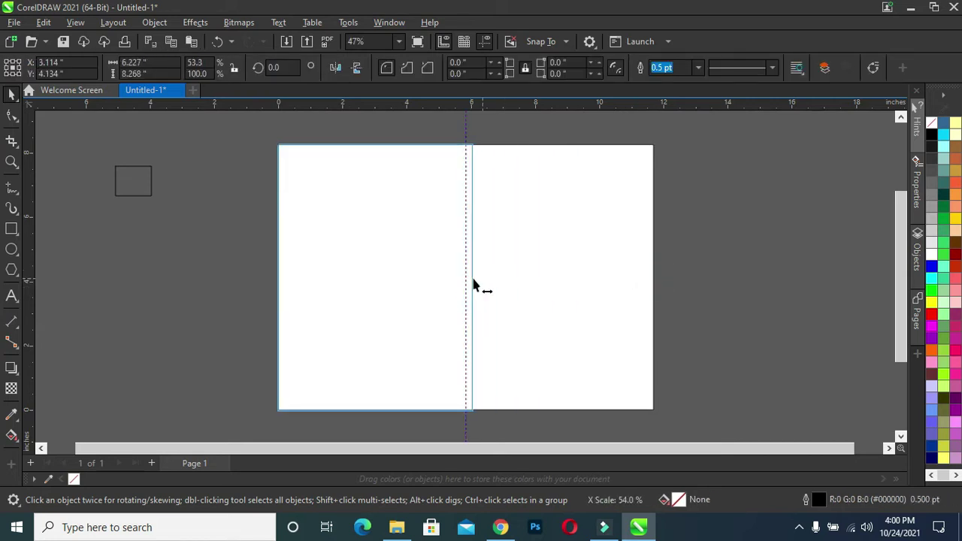
right_click(466, 280)
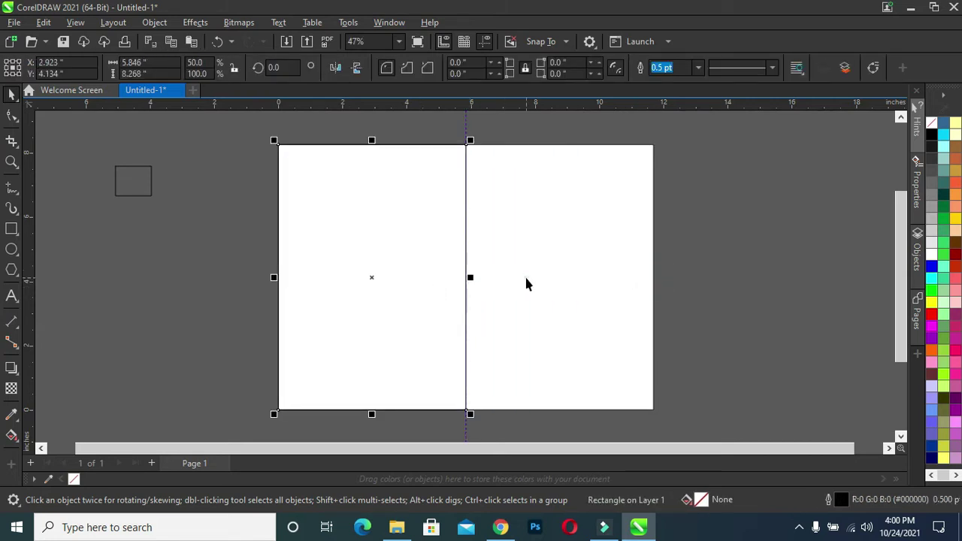
drag(274, 279, 462, 279)
click(541, 263)
Step: Select the small rectangle beside the page
click(426, 261)
click(150, 194)
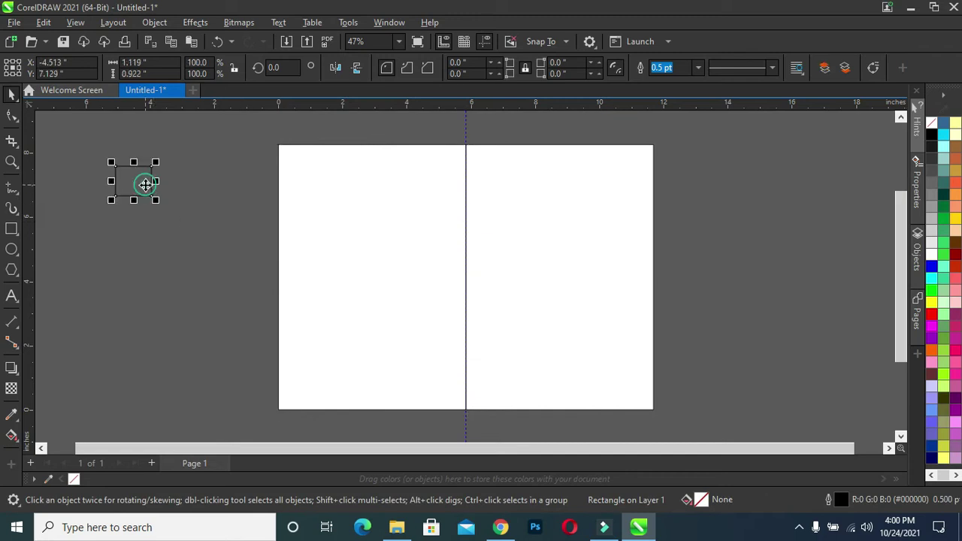
shift+click(318, 191)
click(182, 187)
click(133, 181)
text(0.4)
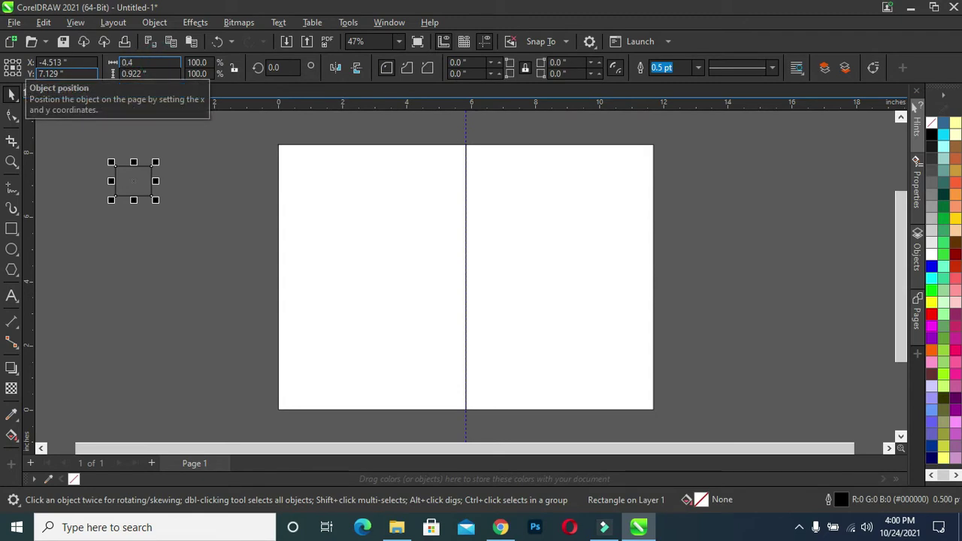
Step: Make the small rectangle a 0.4 × 0.4 in square, undoing an accidental delete
key(Return)
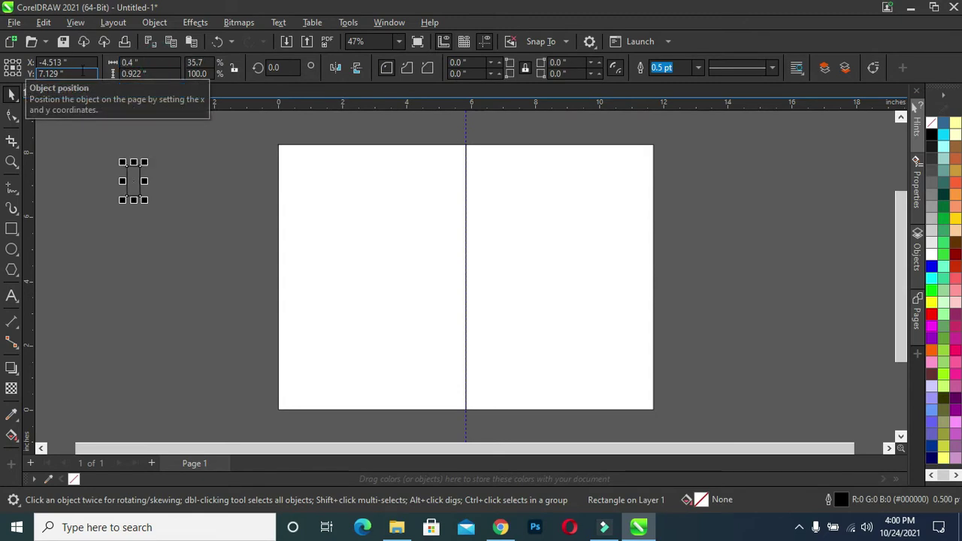
key(Delete)
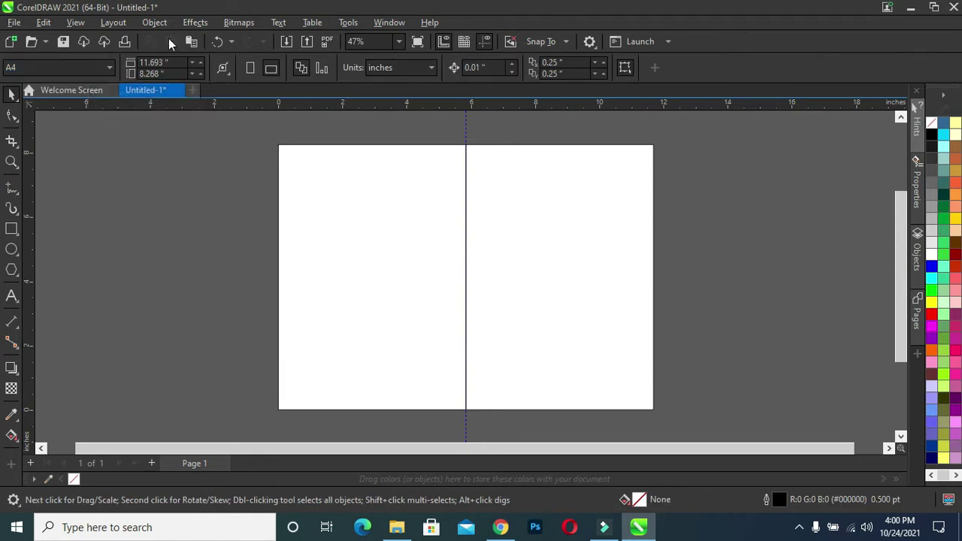
key(ctrl+a)
key(ctrl+z)
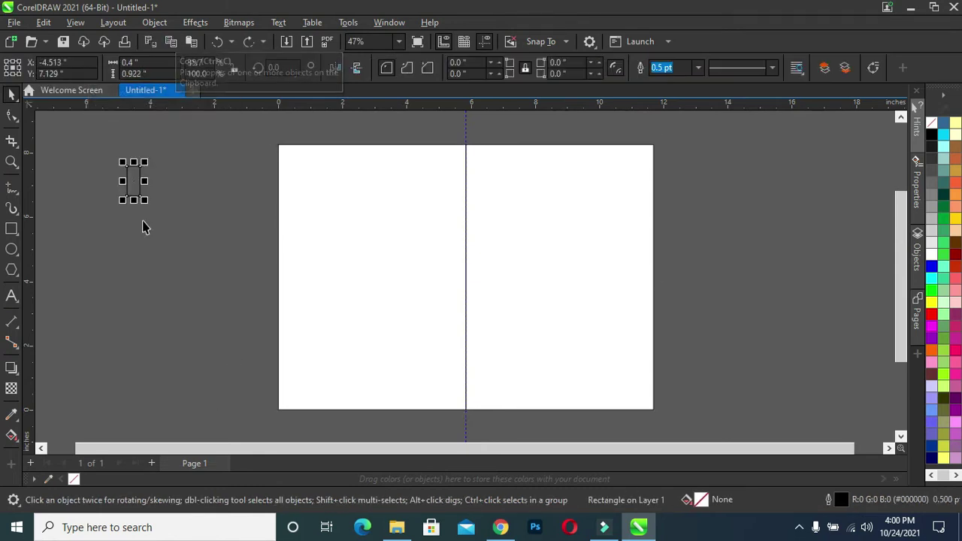
click(157, 71)
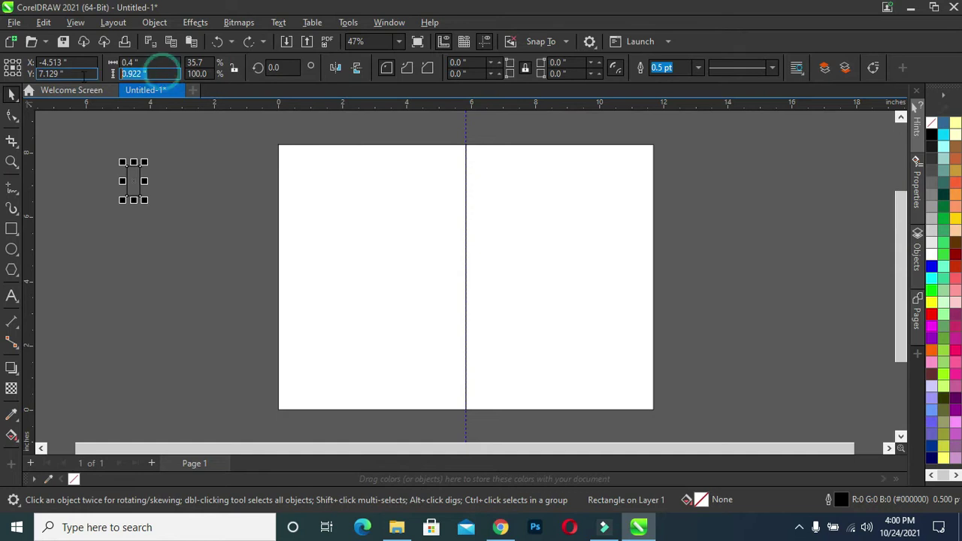
text(0.4)
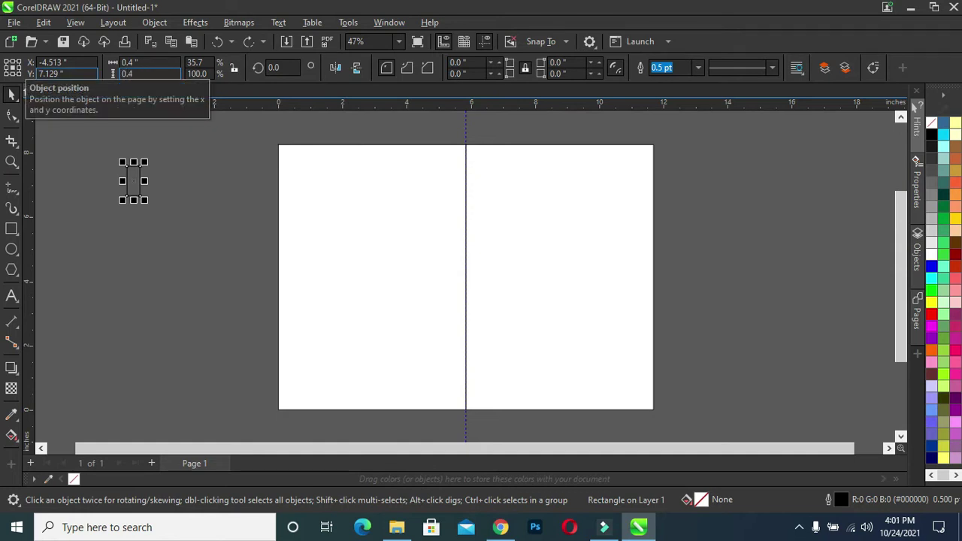
key(Return)
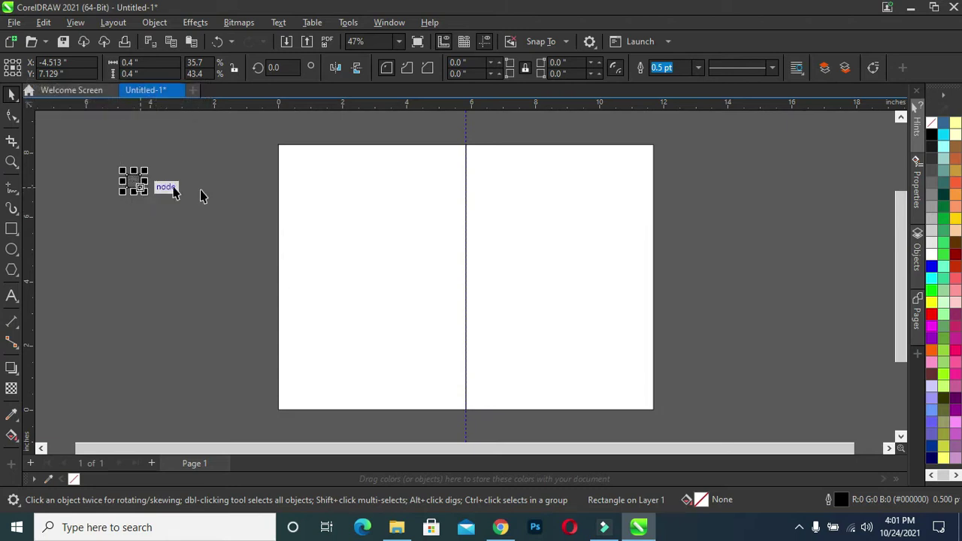
click(313, 172)
drag(111, 158, 150, 210)
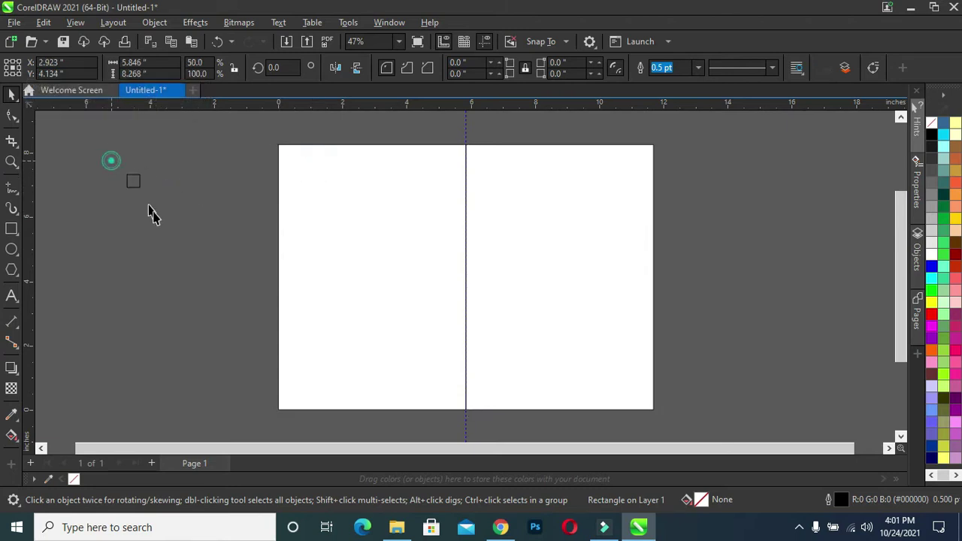
Step: Align the 0.4 in square with the left panel and add a guideline along its right edge
shift+click(313, 170)
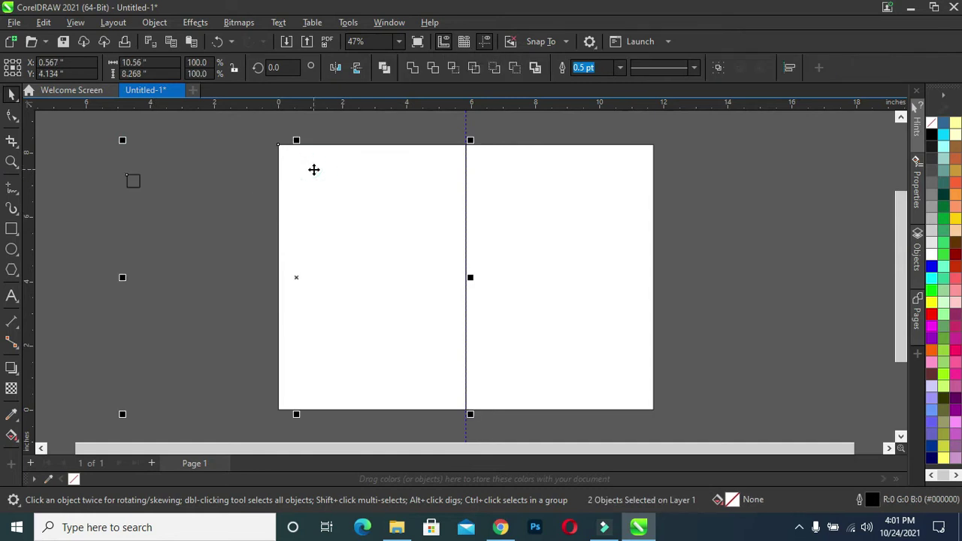
key(l)
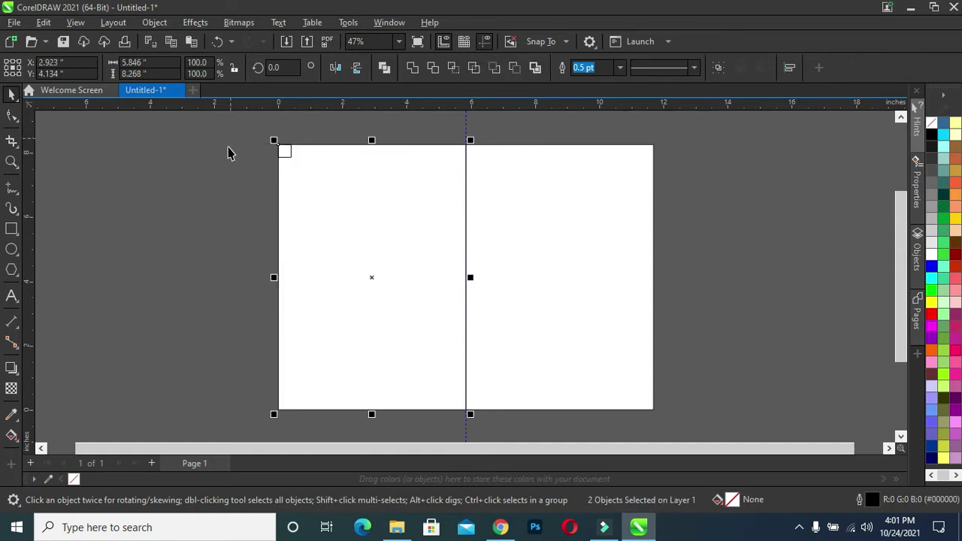
scroll(299, 133, up, 1)
scroll(296, 137, up, 2)
scroll(281, 146, up, 2)
scroll(262, 203, up, 1)
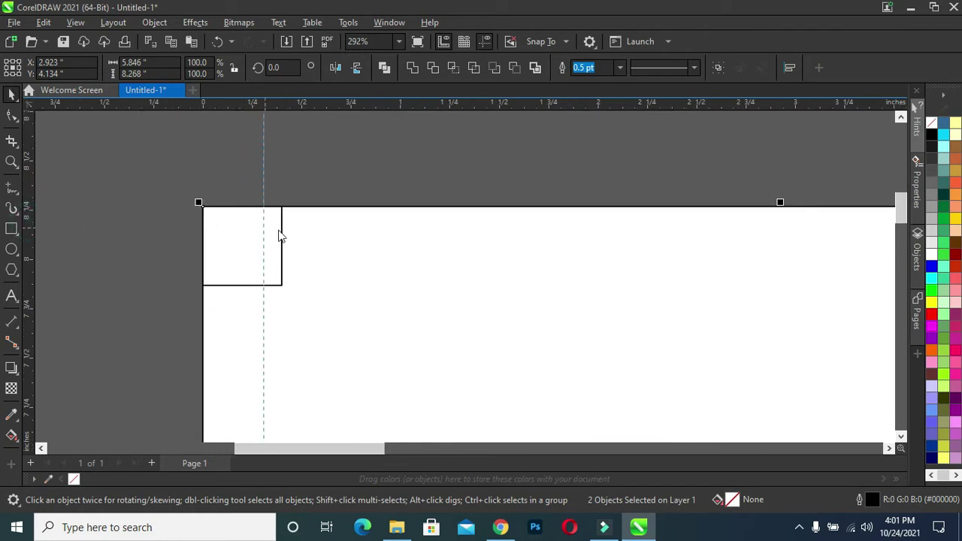
drag(28, 220, 282, 228)
click(234, 237)
drag(135, 163, 284, 302)
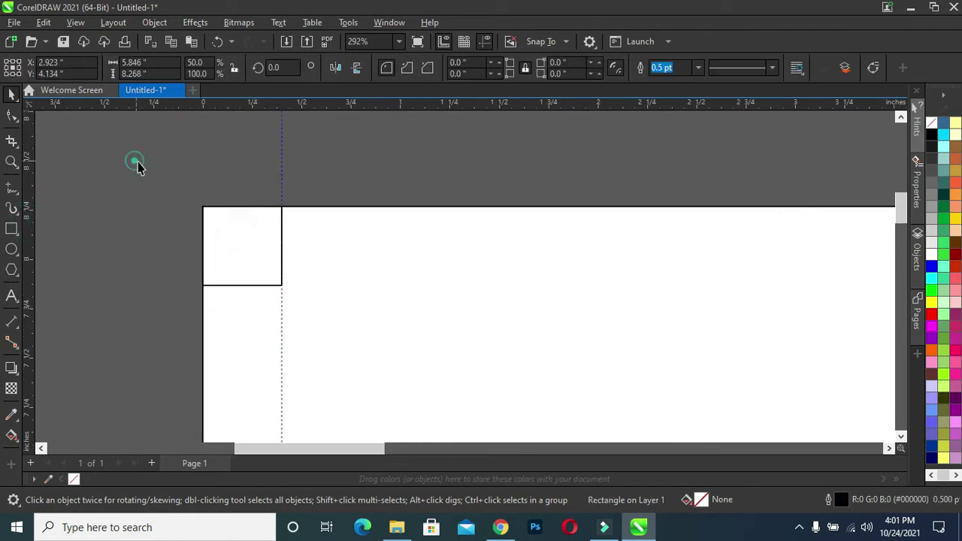
shift+click(473, 282)
key(shift+PageUp)
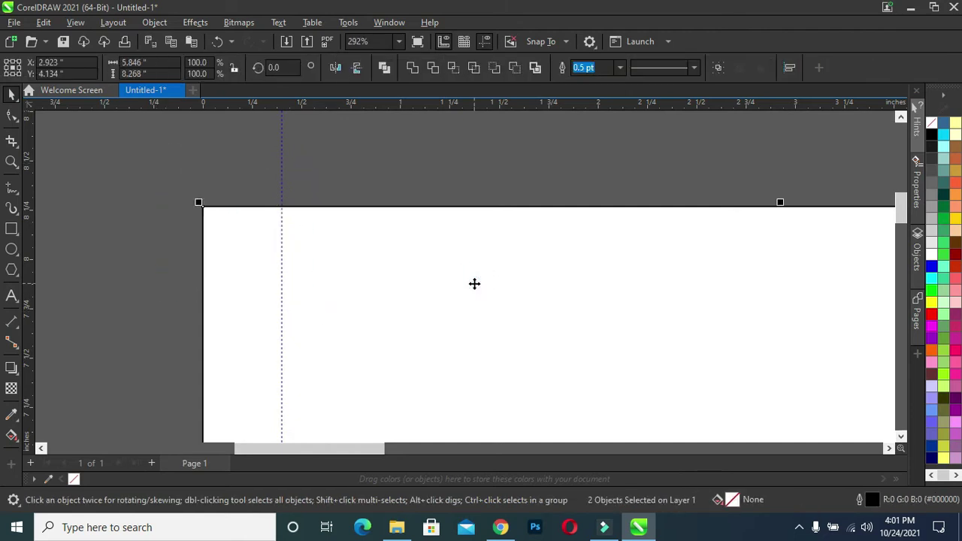
Step: Add a guideline along the square's left edge and align it to the large rectangle's right edge
drag(375, 449, 496, 449)
drag(34, 192, 553, 243)
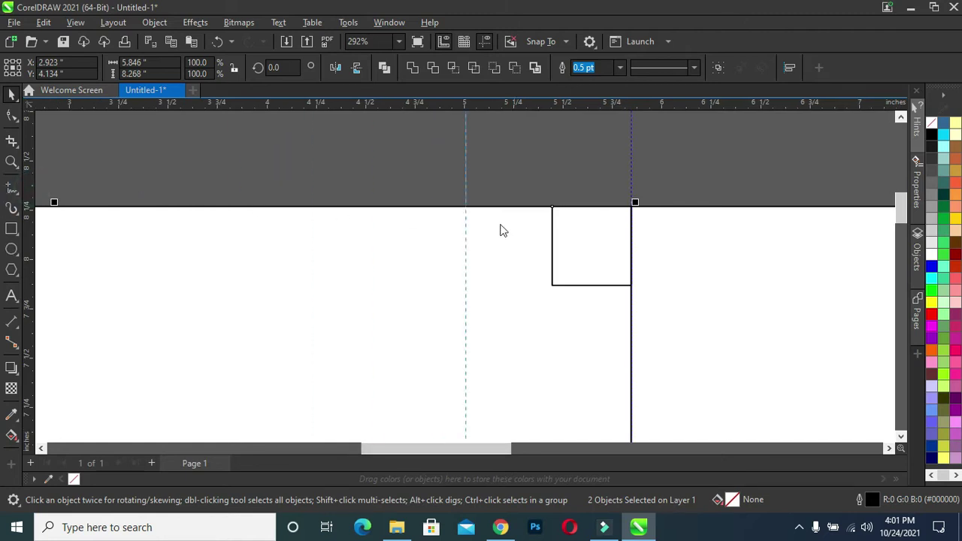
click(606, 254)
click(684, 275)
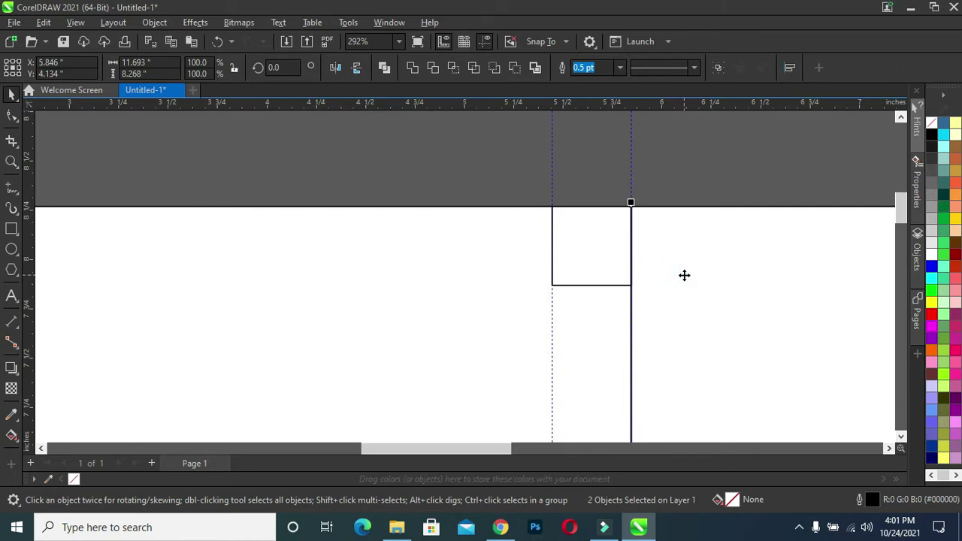
drag(506, 164, 774, 338)
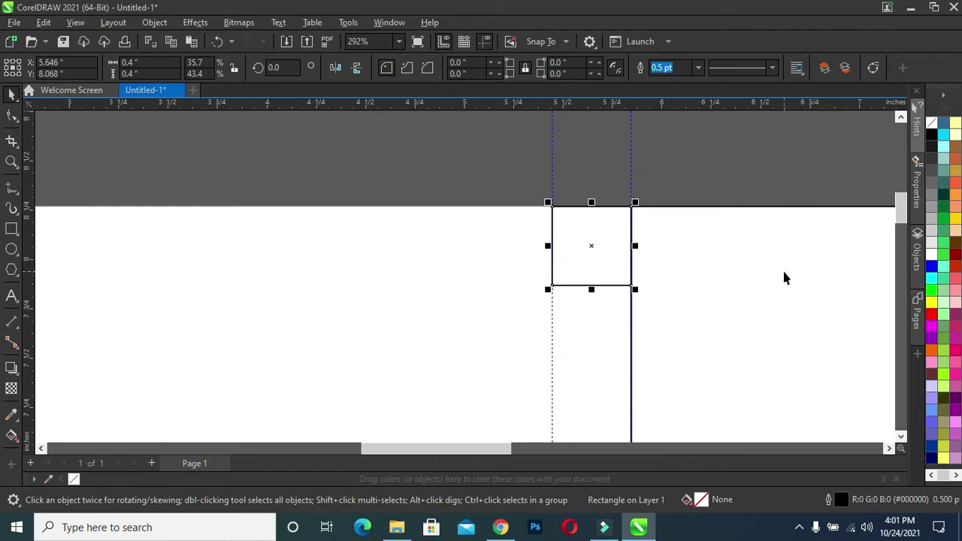
scroll(718, 278, down, 1)
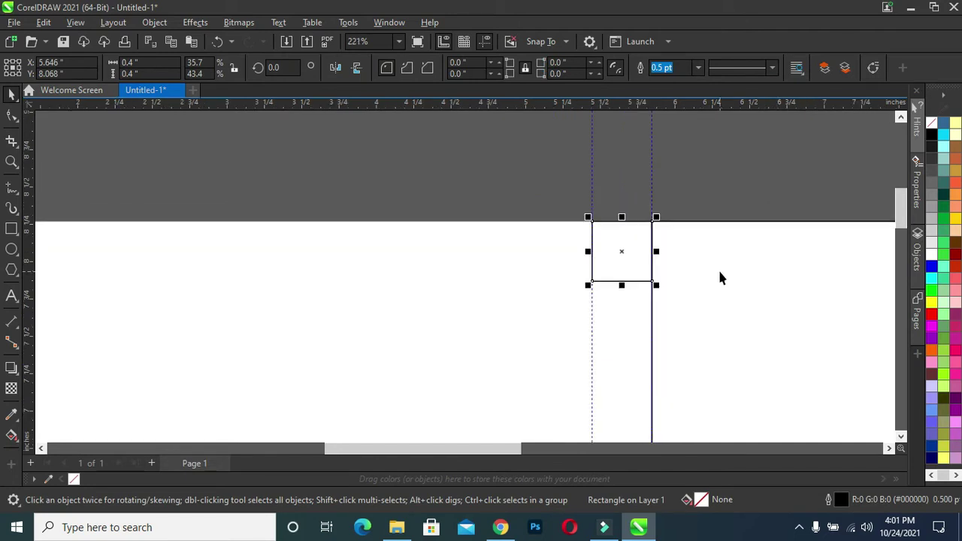
shift+click(764, 270)
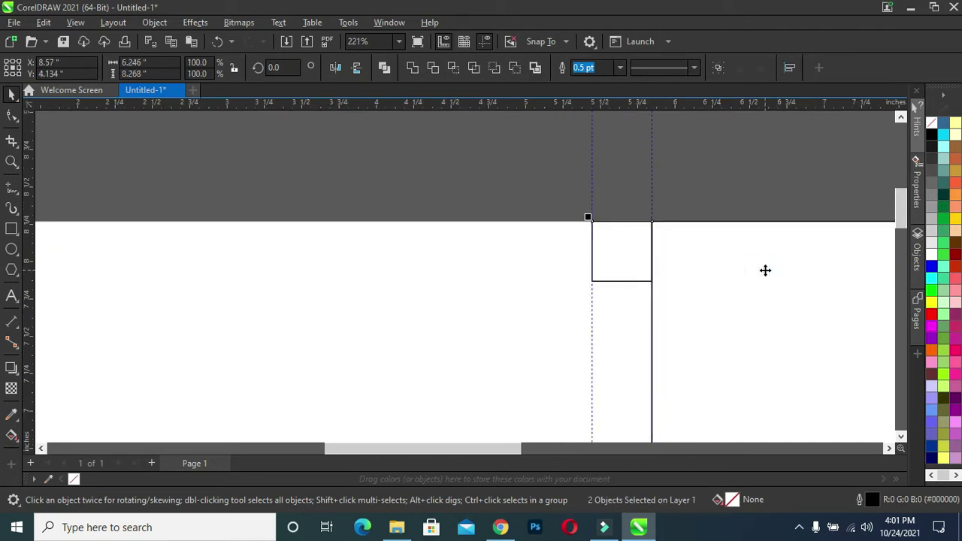
key(r)
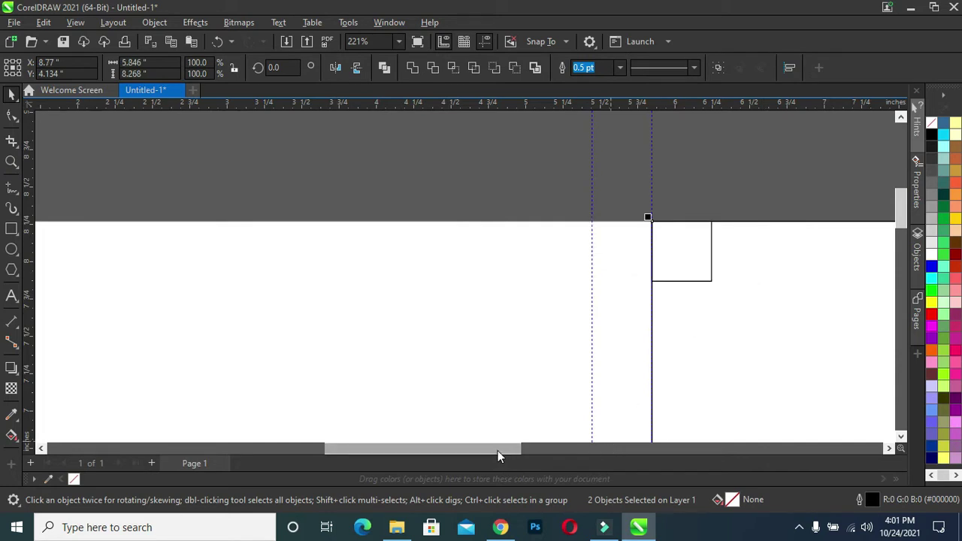
Step: Add a vertical guide at the square's right edge and move the square to the page bottom
drag(27, 233, 711, 277)
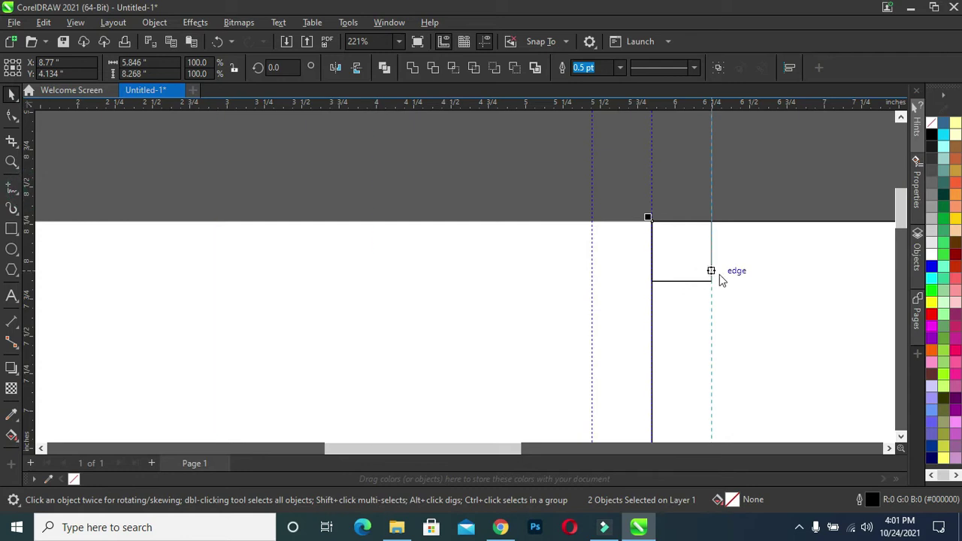
click(700, 264)
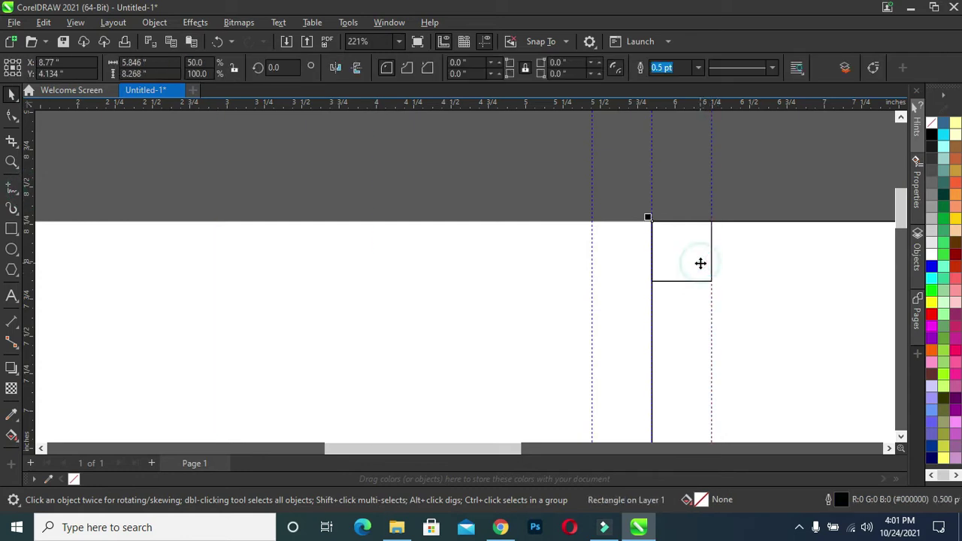
drag(556, 168, 768, 299)
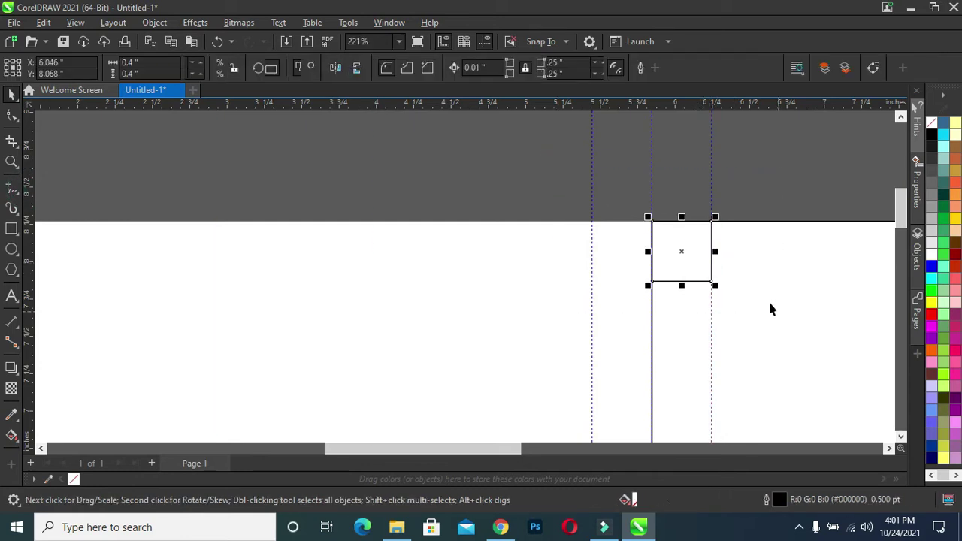
click(823, 276)
key(ctrl+a)
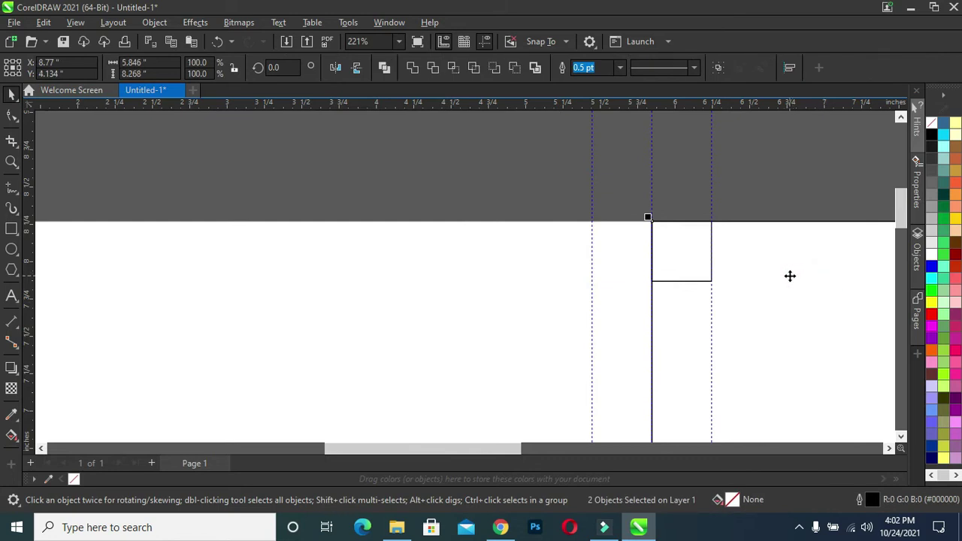
key(Delete)
scroll(777, 271, down, 3)
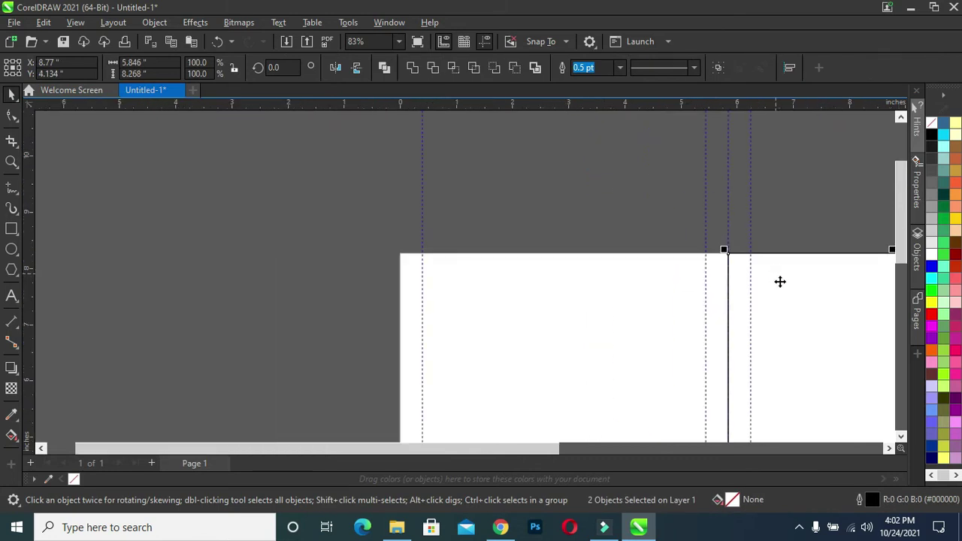
Step: Add a horizontal bottom-margin guide along the square's top edge
scroll(779, 281, down, 2)
key(shift+F2)
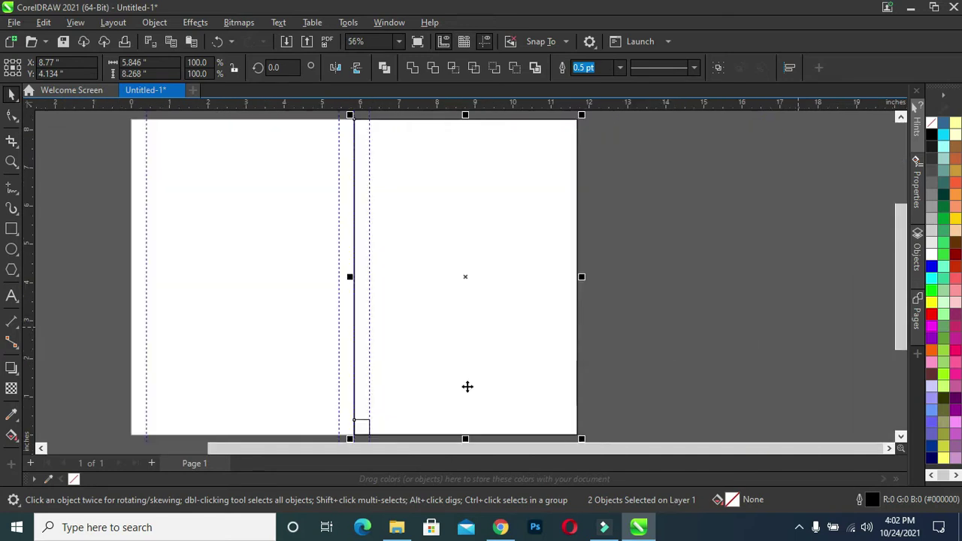
scroll(362, 432, up, 2)
scroll(363, 436, up, 1)
scroll(369, 414, up, 1)
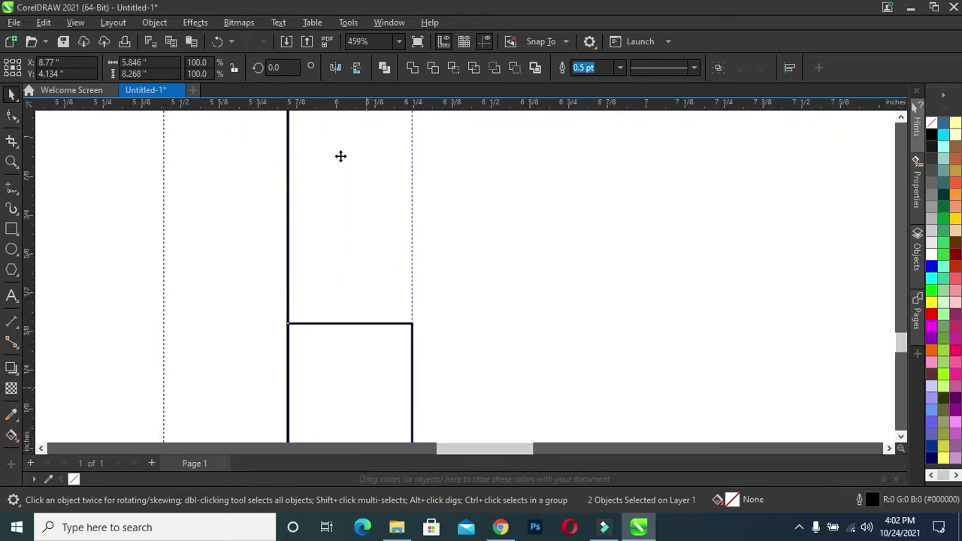
drag(350, 106, 346, 333)
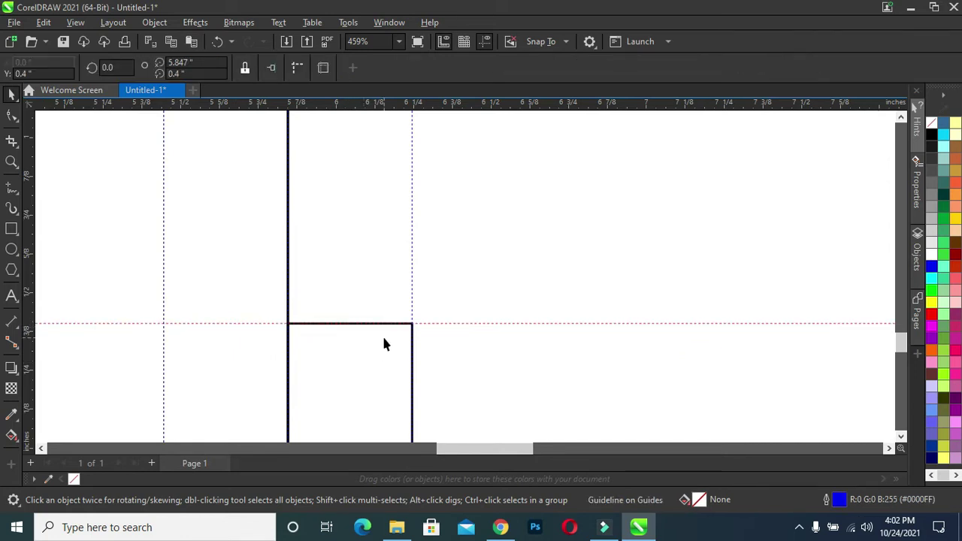
scroll(383, 345, down, 2)
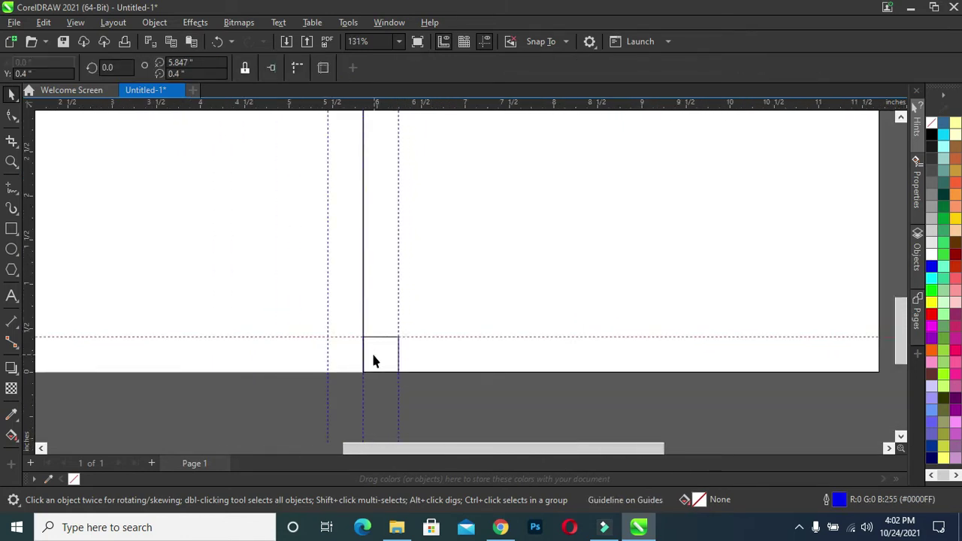
scroll(374, 361, down, 1)
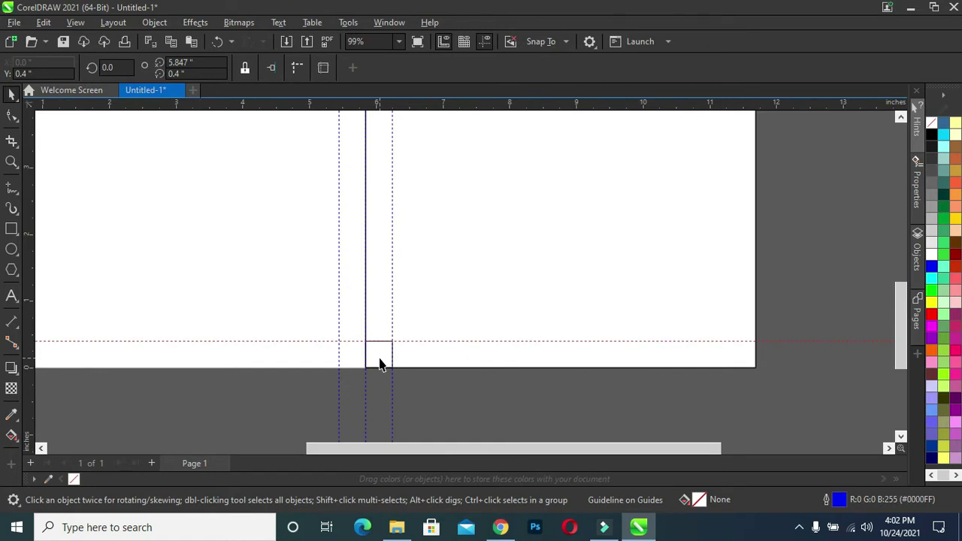
click(382, 358)
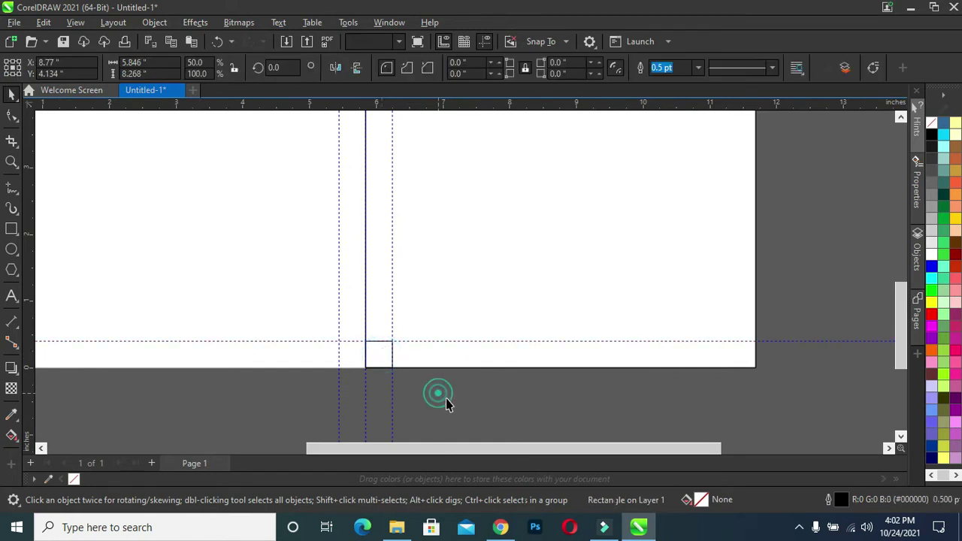
Step: Align the square to the page's right edge and add a vertical margin guide at its left edge
drag(438, 399, 347, 339)
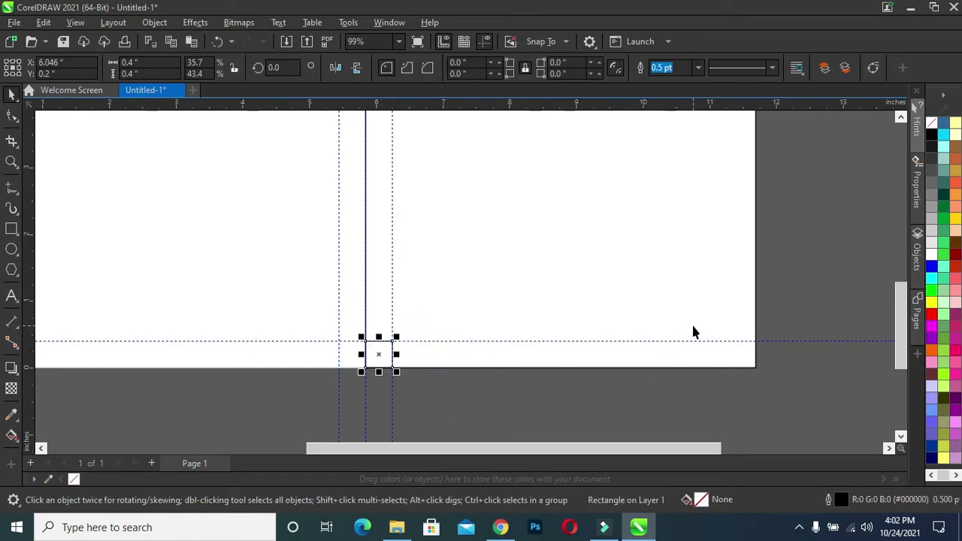
shift+click(700, 345)
key(r)
scroll(723, 364, up, 3)
scroll(750, 340, up, 1)
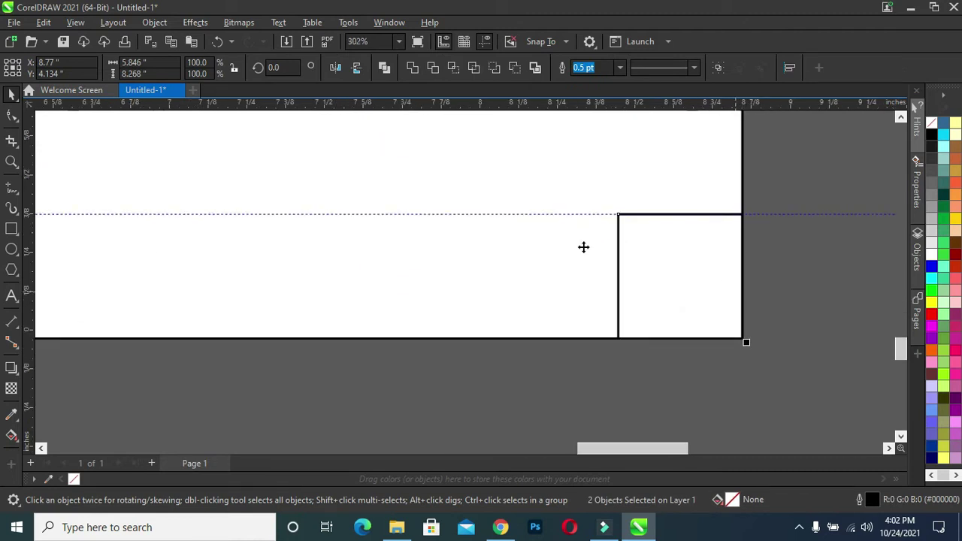
drag(36, 244, 617, 283)
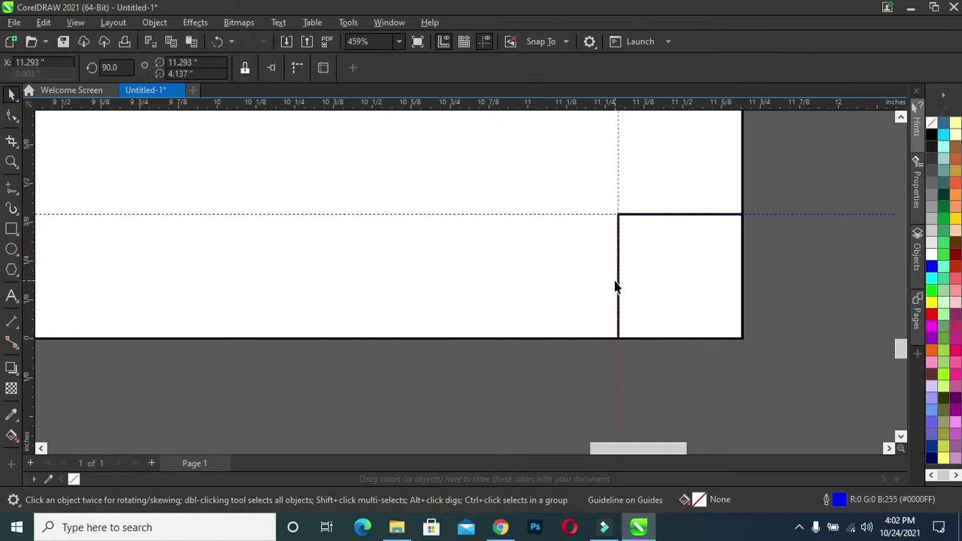
scroll(614, 285, down, 5)
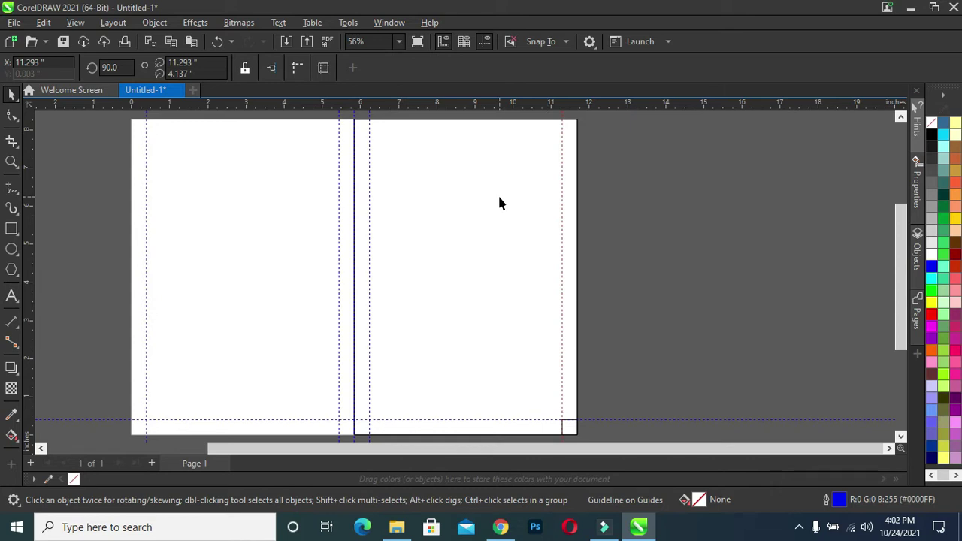
Step: Add a horizontal top-margin guide along the square's bottom edge
drag(625, 331, 529, 417)
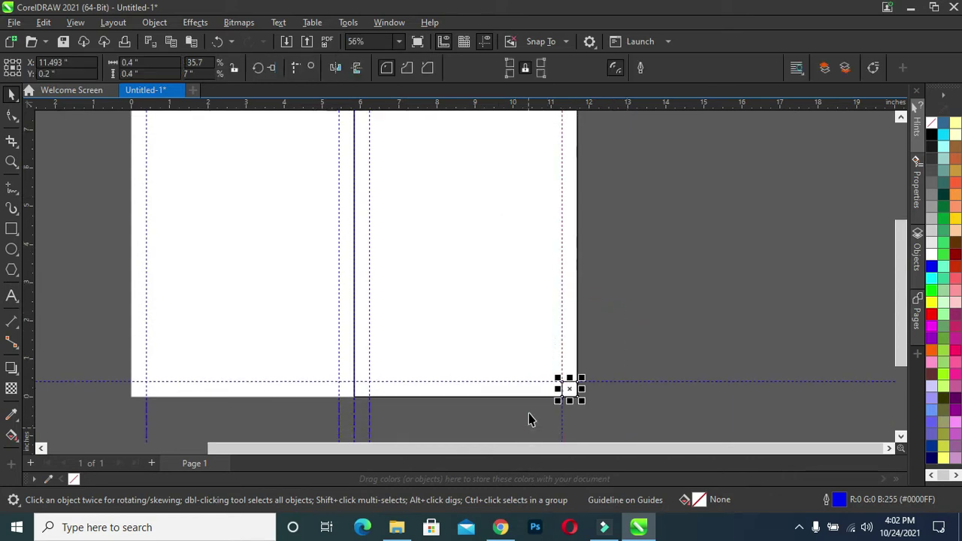
shift+click(453, 206)
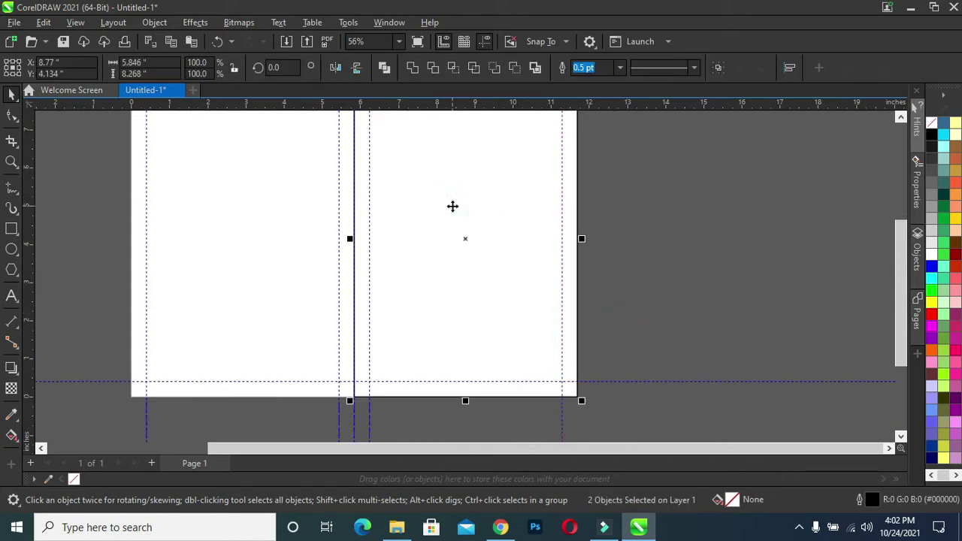
scroll(575, 129, up, 1)
scroll(575, 129, down, 2)
scroll(698, 106, down, 1)
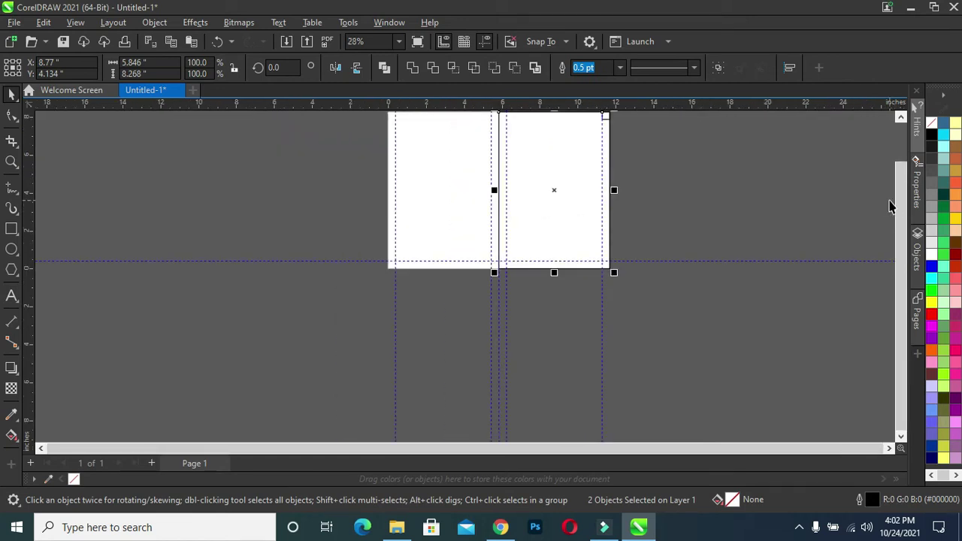
key(shift+F2)
scroll(579, 118, up, 2)
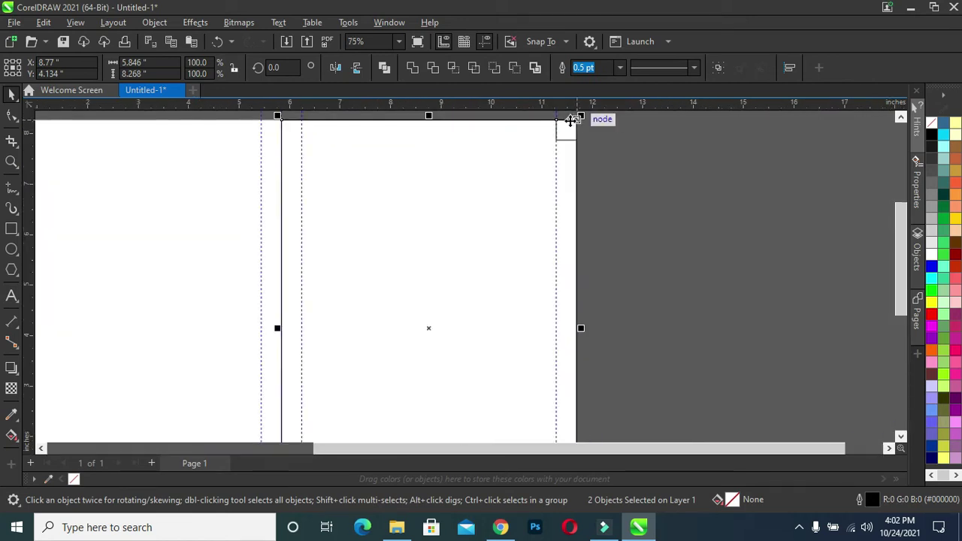
scroll(568, 123, up, 2)
scroll(560, 121, up, 1)
scroll(548, 118, up, 1)
drag(532, 101, 546, 239)
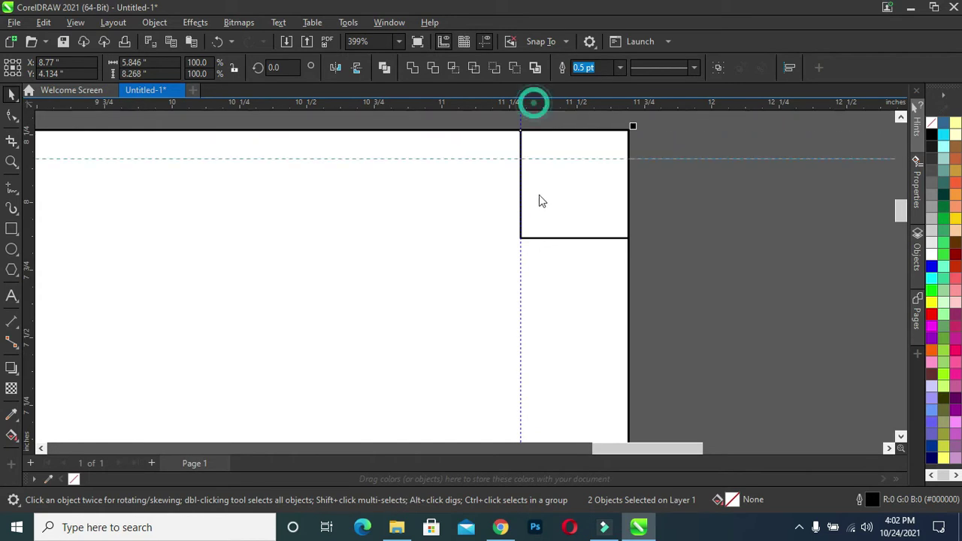
key(shift+F2)
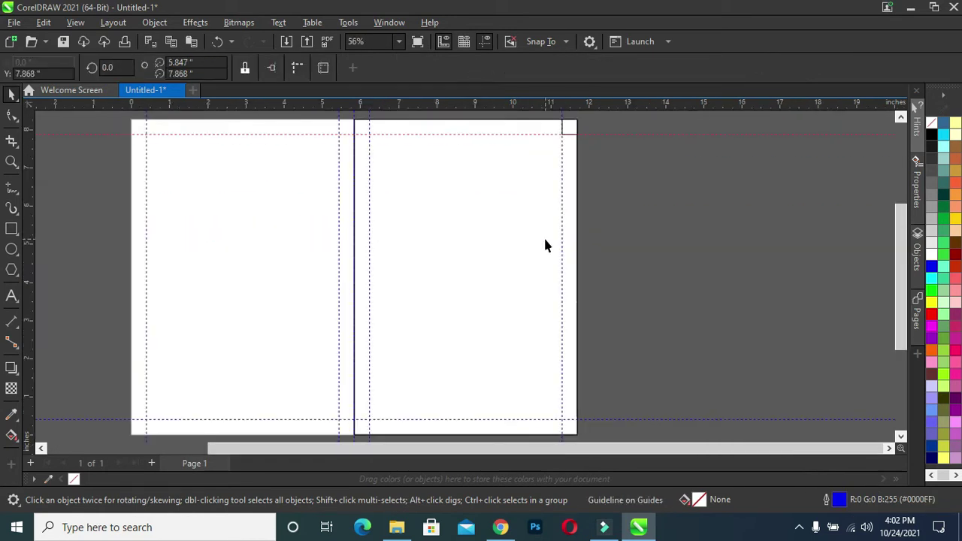
Step: Delete the helper square and leave the right panel rectangle deselected
click(639, 232)
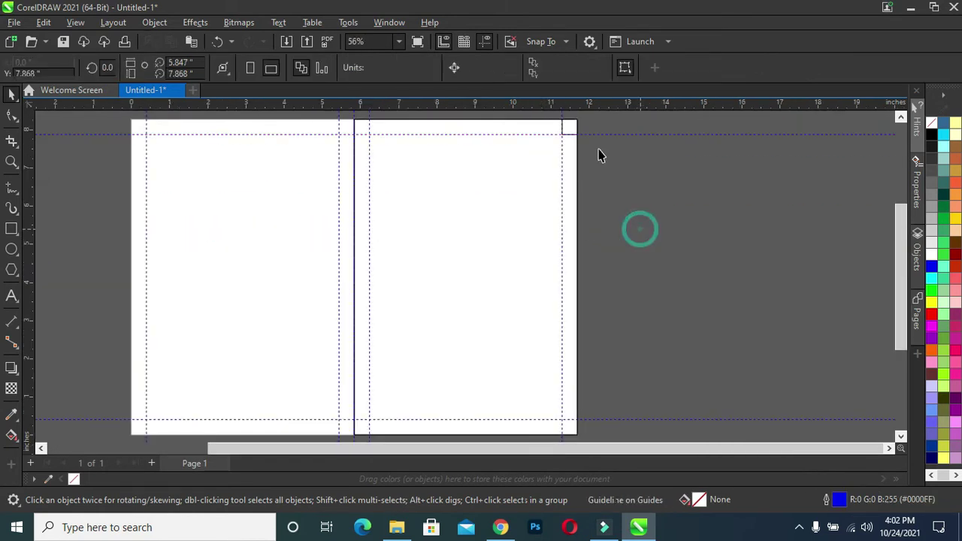
click(569, 125)
click(621, 177)
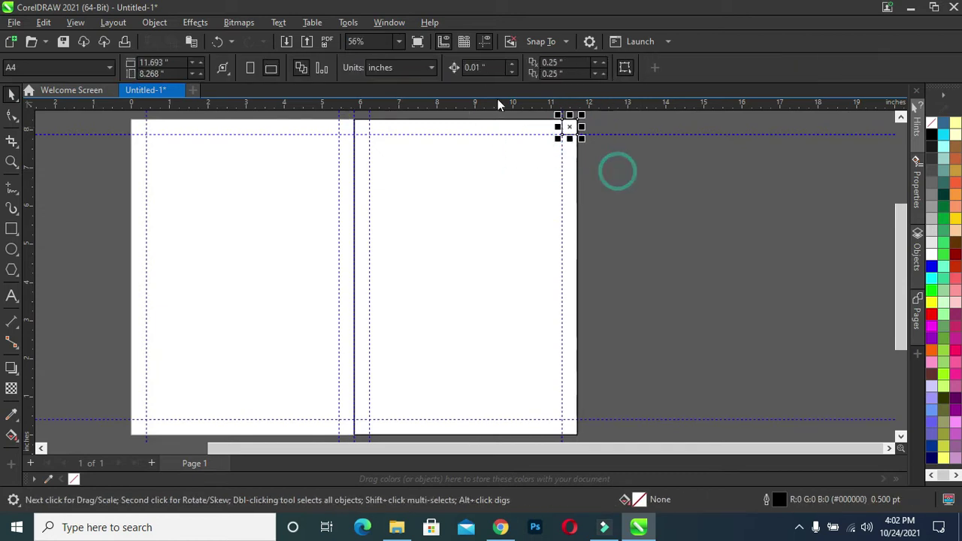
key(Delete)
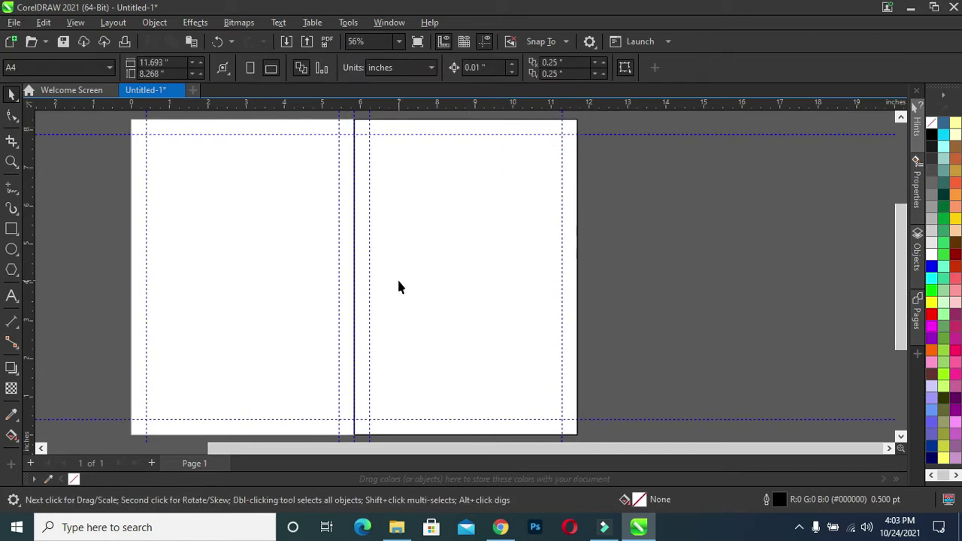
click(413, 306)
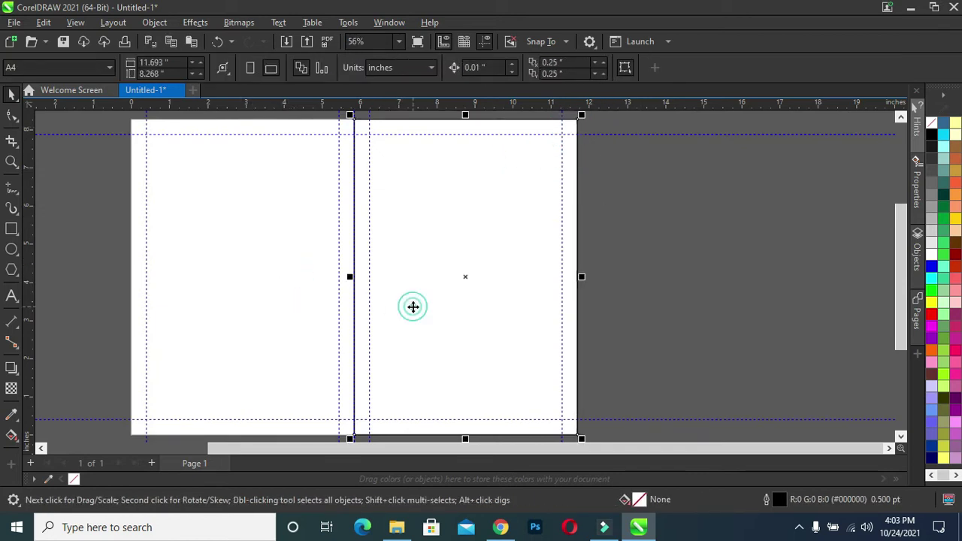
click(286, 286)
click(478, 265)
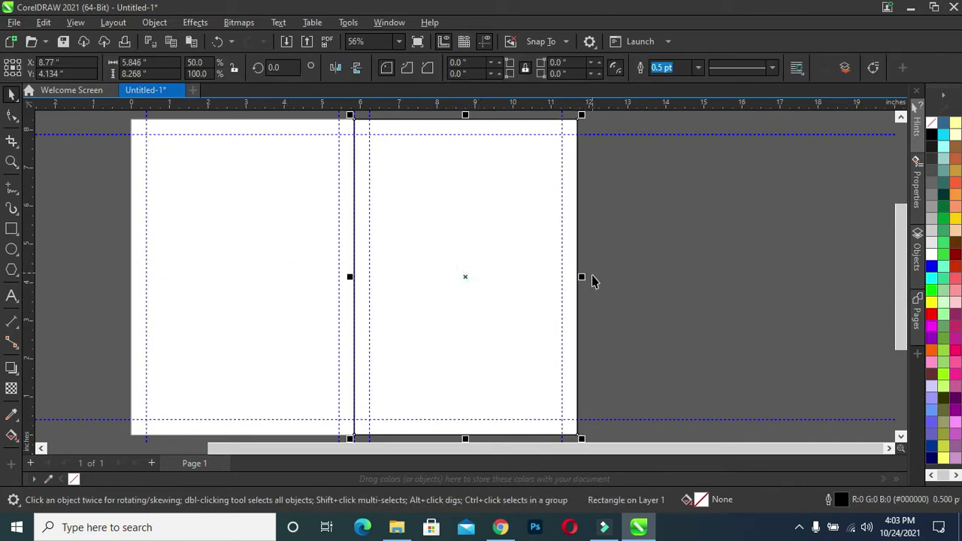
key(Escape)
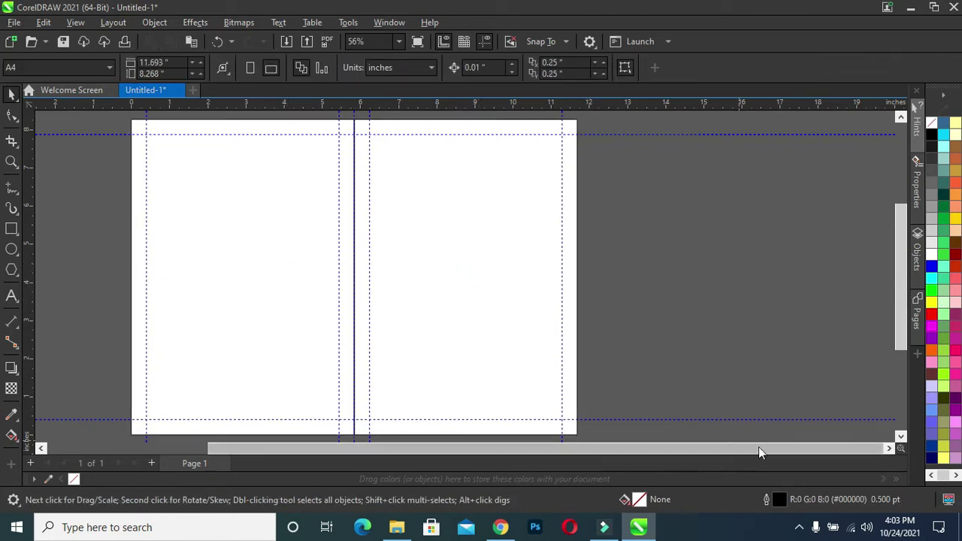
scroll(758, 446, left, 3)
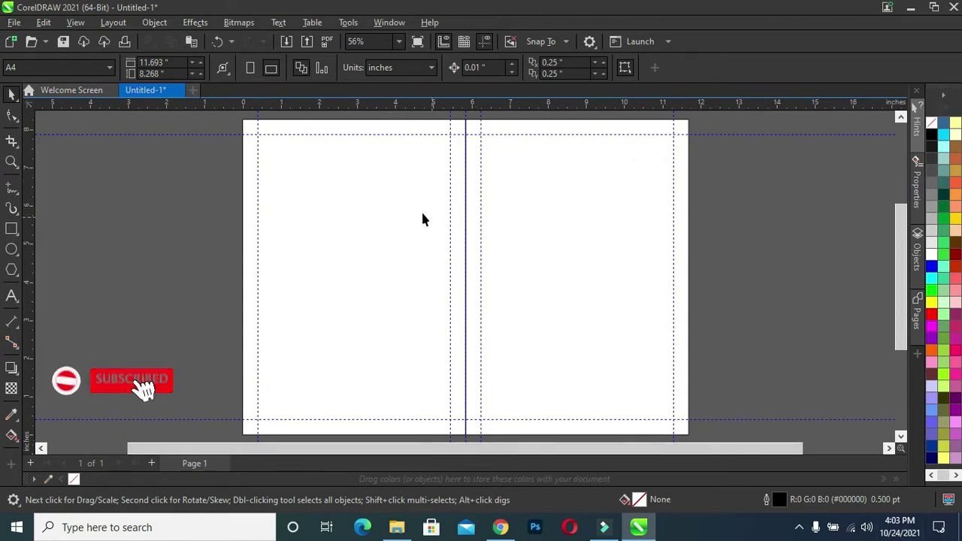
Step: Fill the right panel with the slightly darker 90% Black grey
click(513, 225)
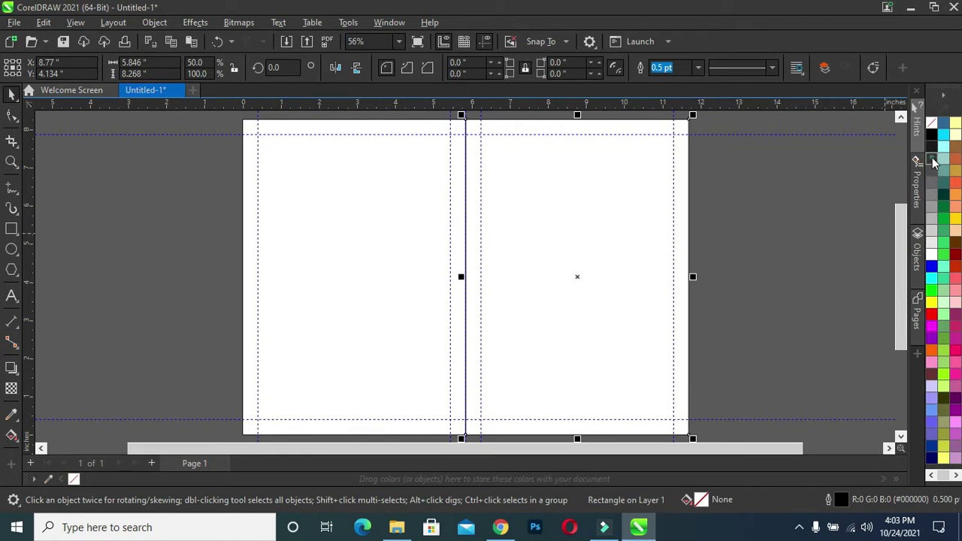
click(933, 160)
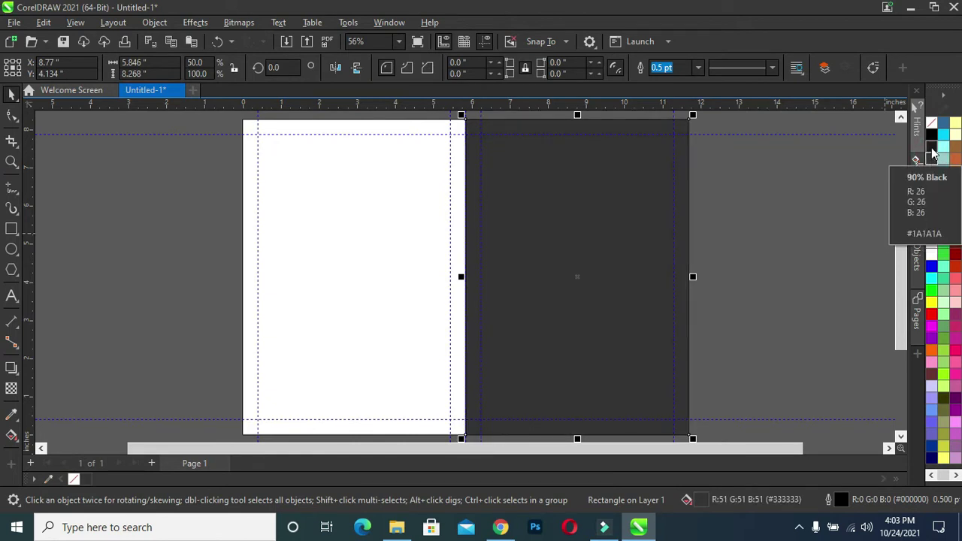
click(932, 146)
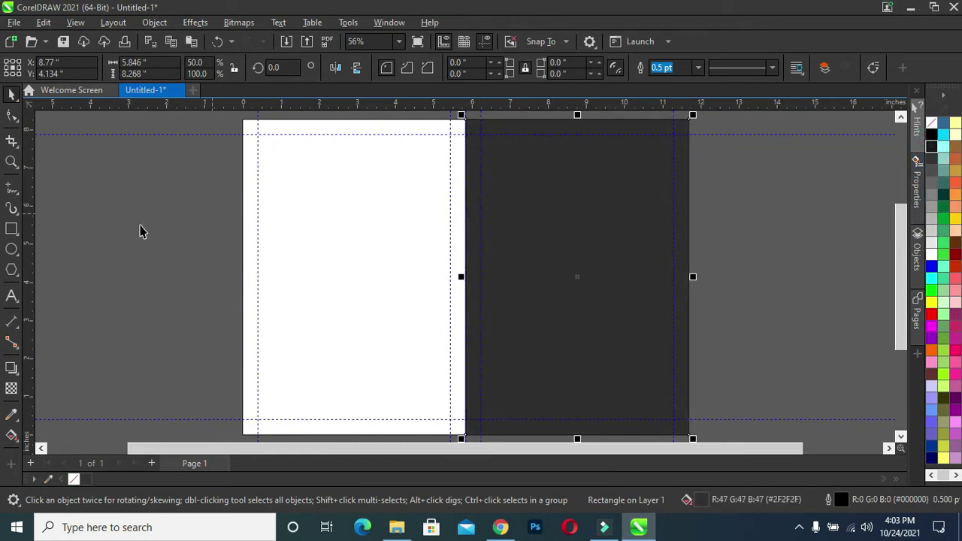
Step: Start drawing a tall thin stripe rectangle left of the page
click(11, 229)
scroll(548, 263, down, 1)
scroll(435, 268, down, 1)
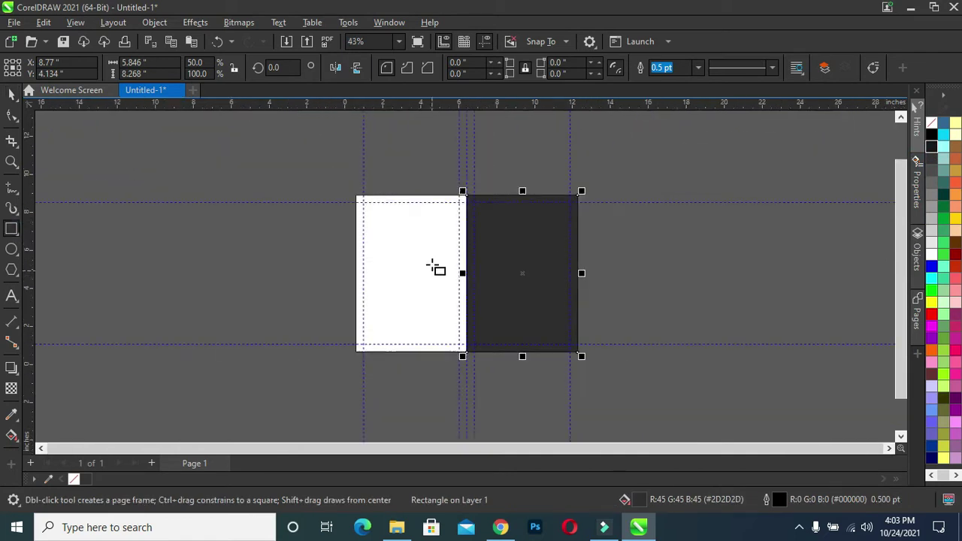
scroll(216, 246, up, 1)
drag(172, 152, 171, 388)
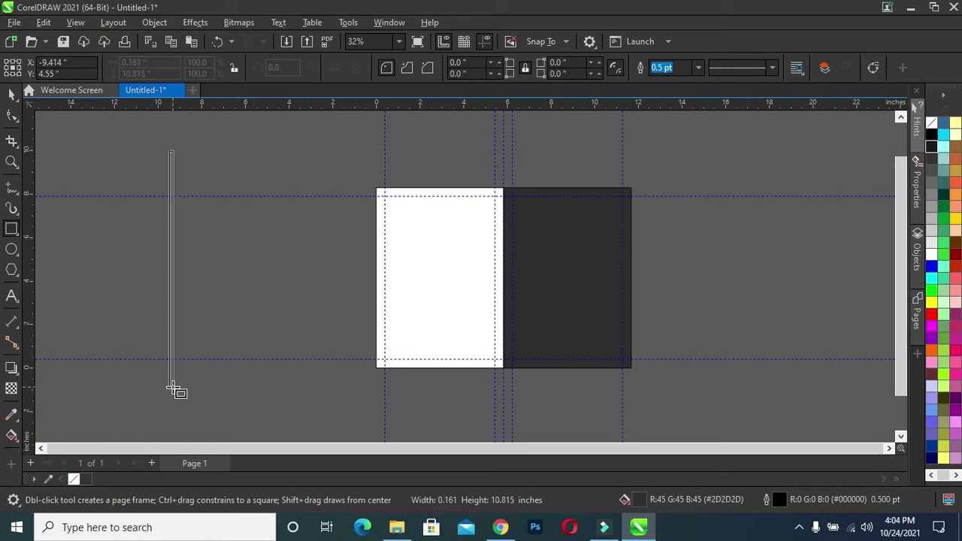
Step: Finish the thin stripe, fill it light grey and remove its outline
drag(172, 389, 170, 390)
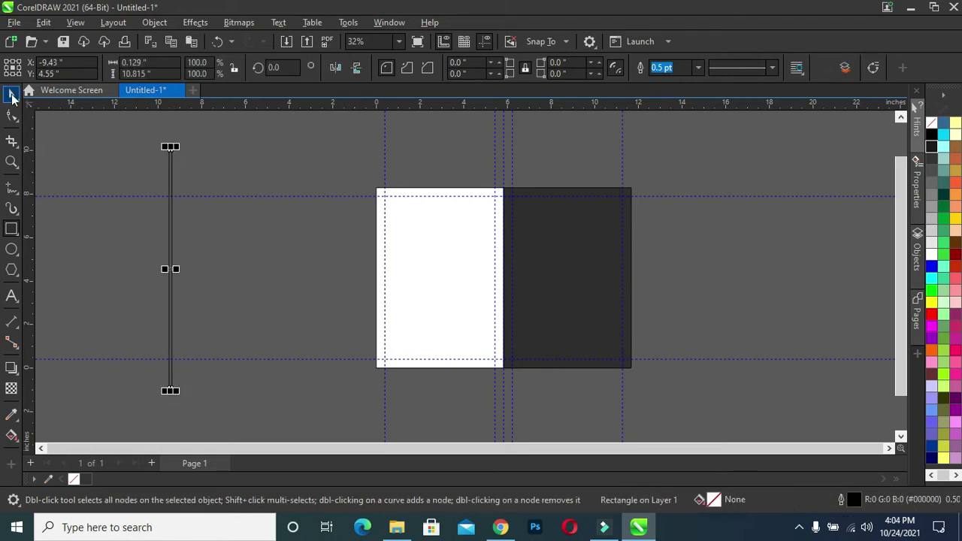
click(11, 91)
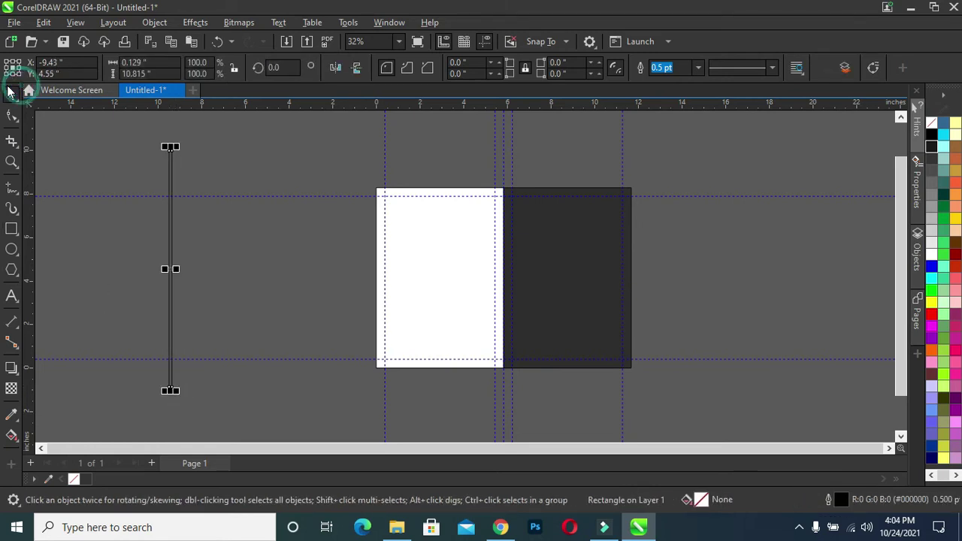
click(932, 232)
right_click(74, 478)
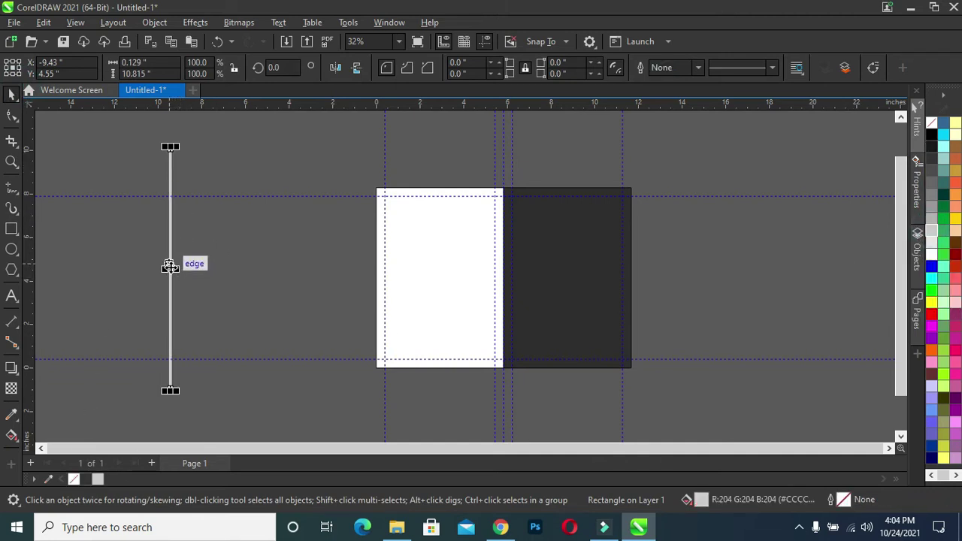
Step: Copy the stripe into an evenly spaced pair and drop a spaced copy of the pair
drag(172, 276, 179, 275)
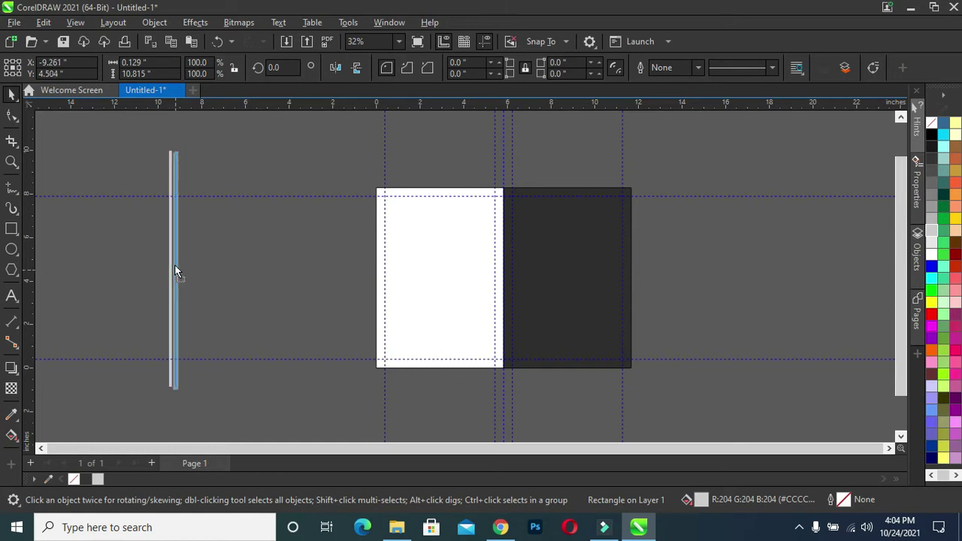
drag(179, 272, 180, 267)
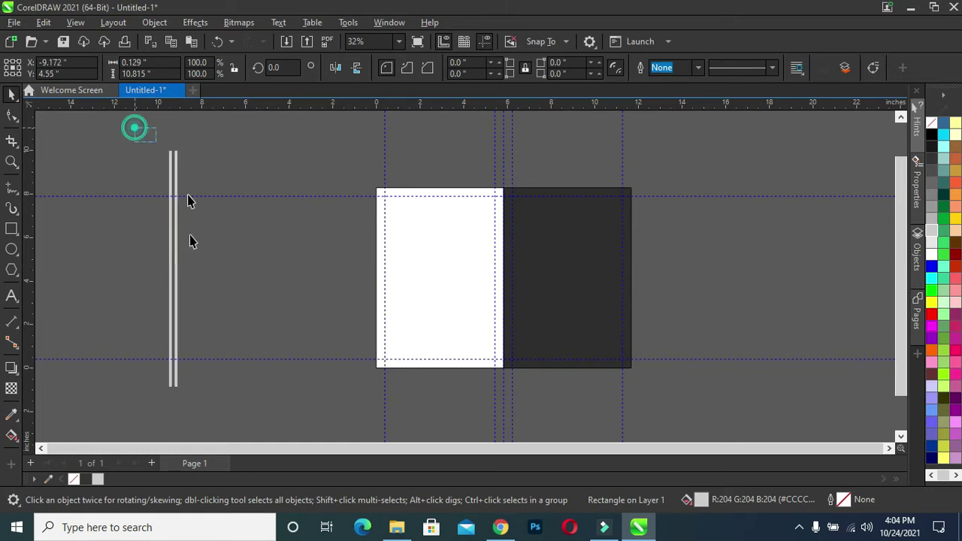
drag(133, 128, 189, 394)
drag(173, 269, 81, 267)
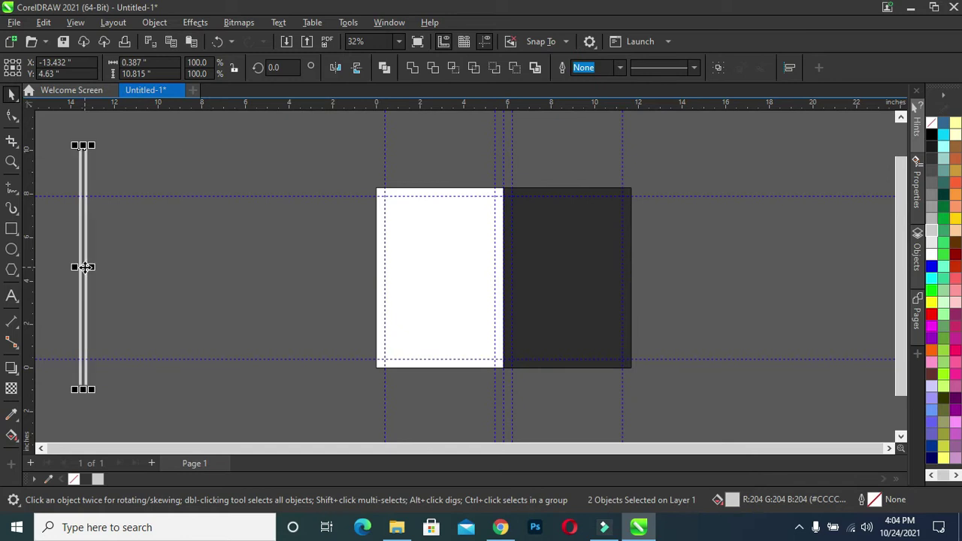
scroll(126, 283, up, 2)
scroll(127, 283, up, 3)
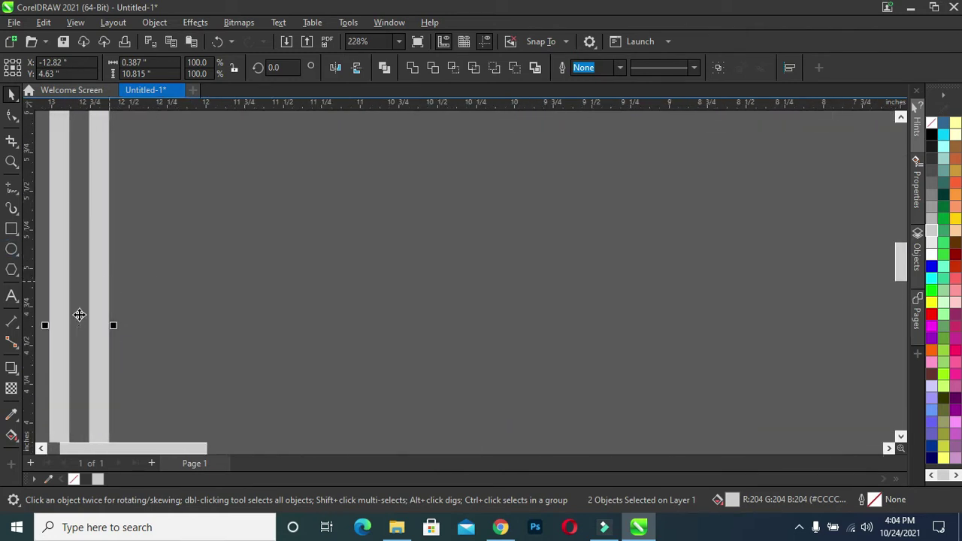
drag(78, 323, 149, 329)
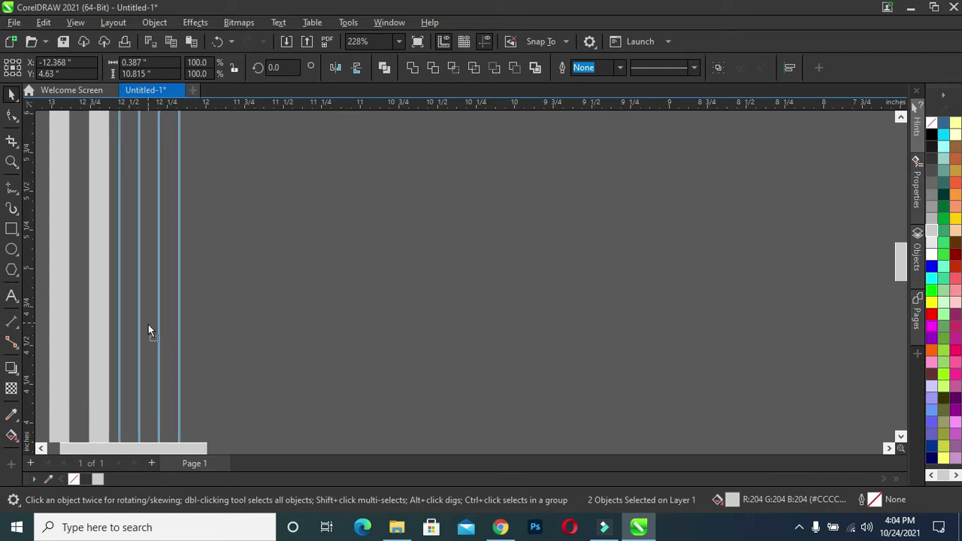
drag(149, 329, 158, 327)
Step: Repeat the duplication with Ctrl+D into a 38-stripe block, deleting the extra last pair
scroll(303, 236, down, 2)
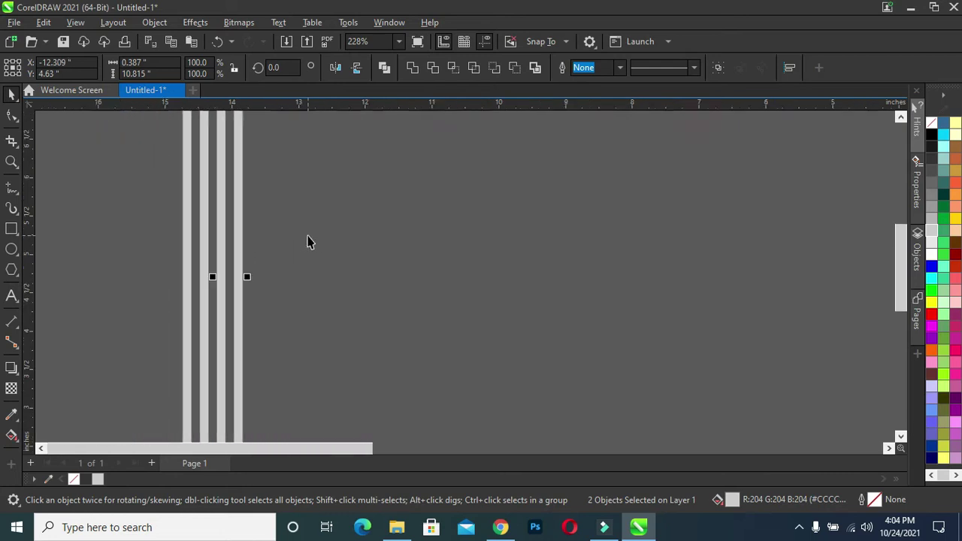
scroll(337, 233, down, 2)
scroll(382, 241, down, 1)
scroll(381, 240, down, 1)
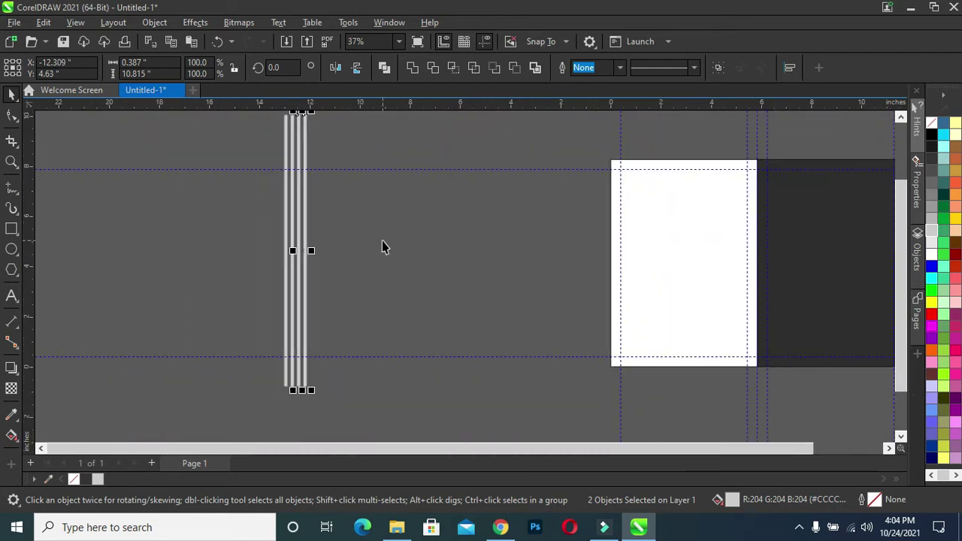
key(ctrl+d)
key(ctrl+d)
key(ctrl+d)
key(ctrl+d)
key(ctrl+d)
key(ctrl+d)
key(ctrl+d)
key(ctrl+d)
key(ctrl+d)
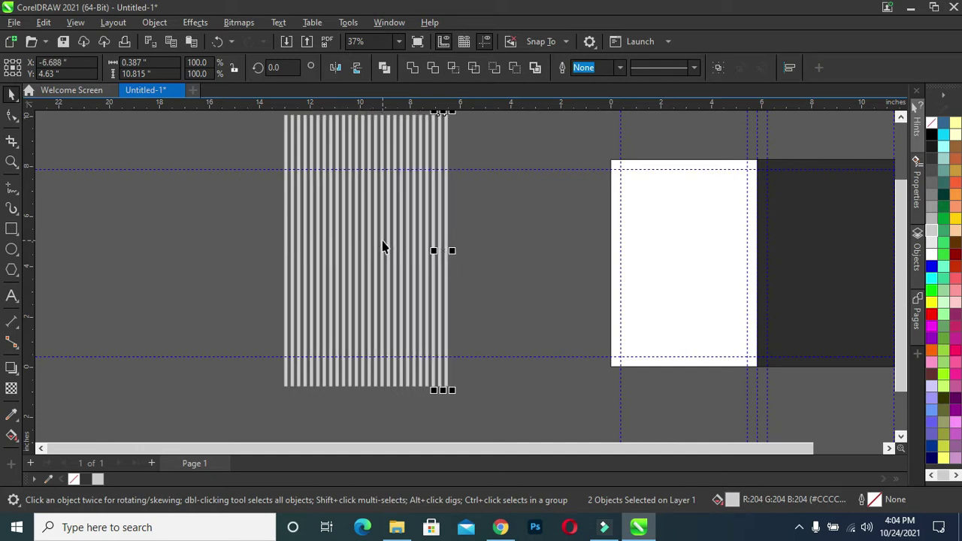
key(ctrl+d)
key(ctrl+d)
key(ctrl+d)
key(ctrl+d)
key(ctrl+d)
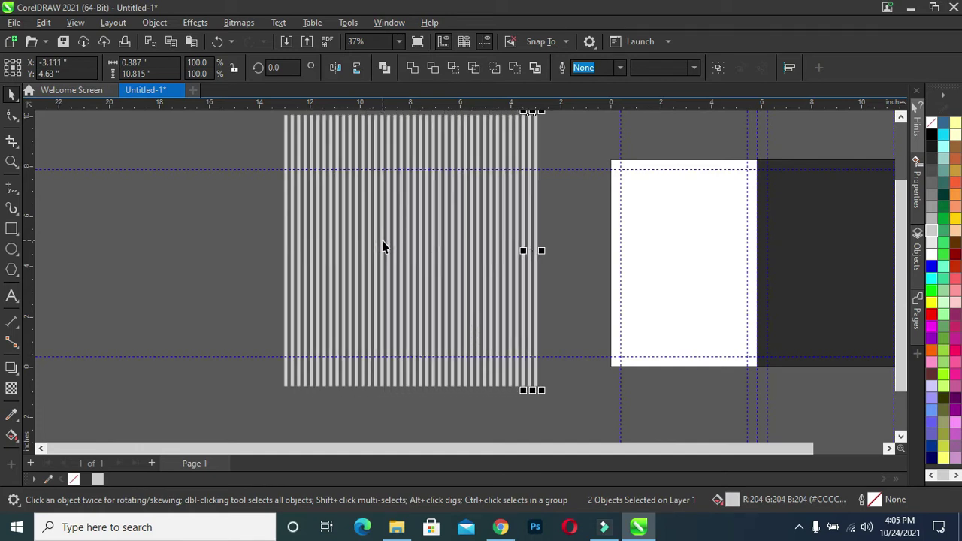
scroll(593, 146, down, 1)
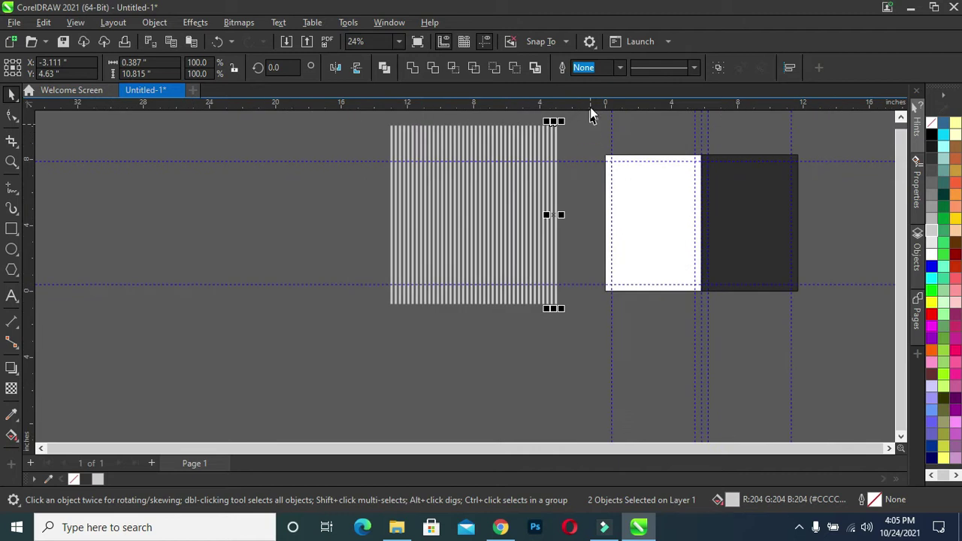
key(Delete)
Step: Combine the stripes into one shape and enlarge the striped block
drag(379, 119, 593, 325)
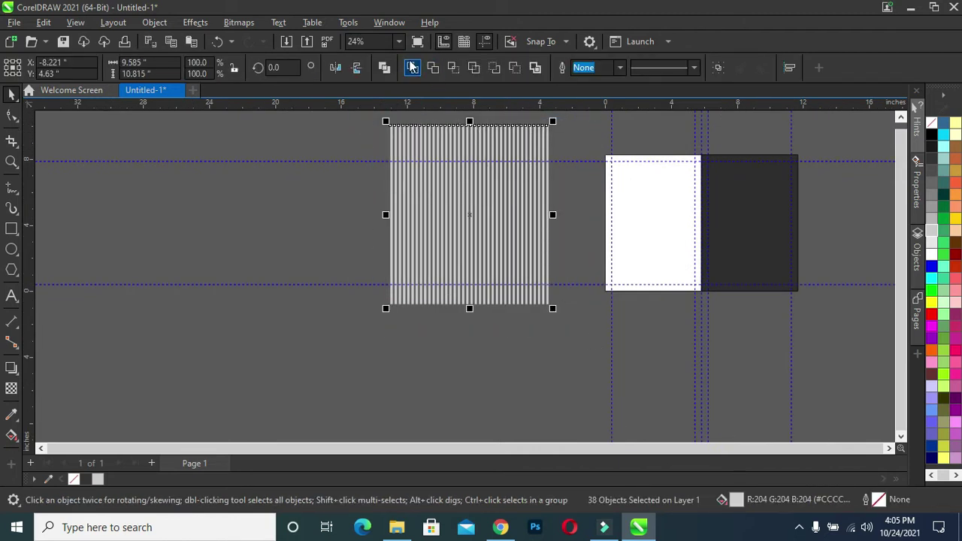
click(412, 69)
drag(477, 215, 445, 263)
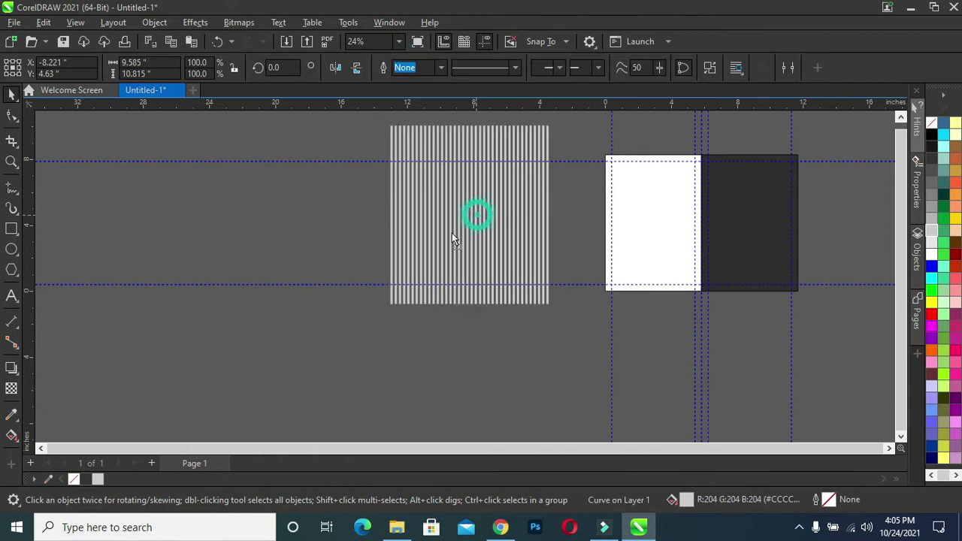
drag(502, 338, 517, 353)
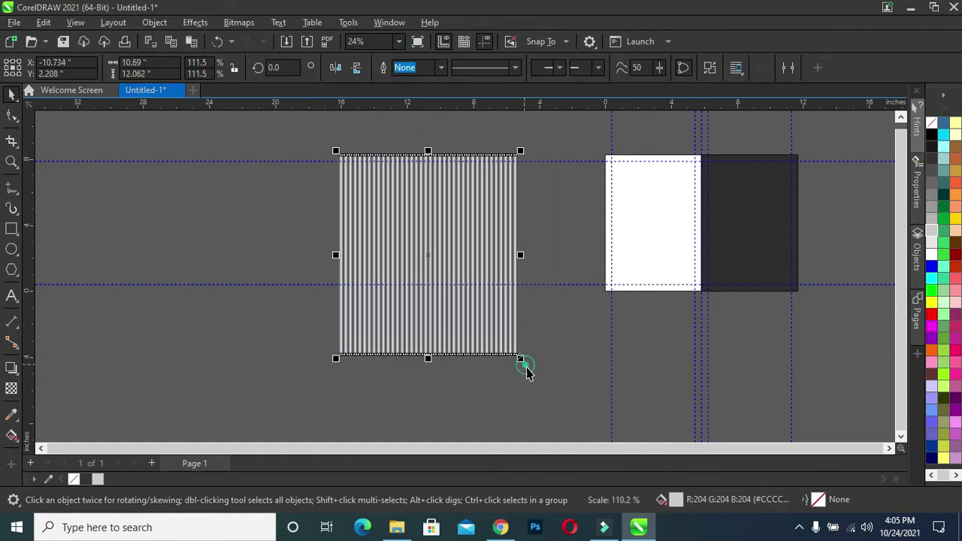
click(522, 365)
click(456, 230)
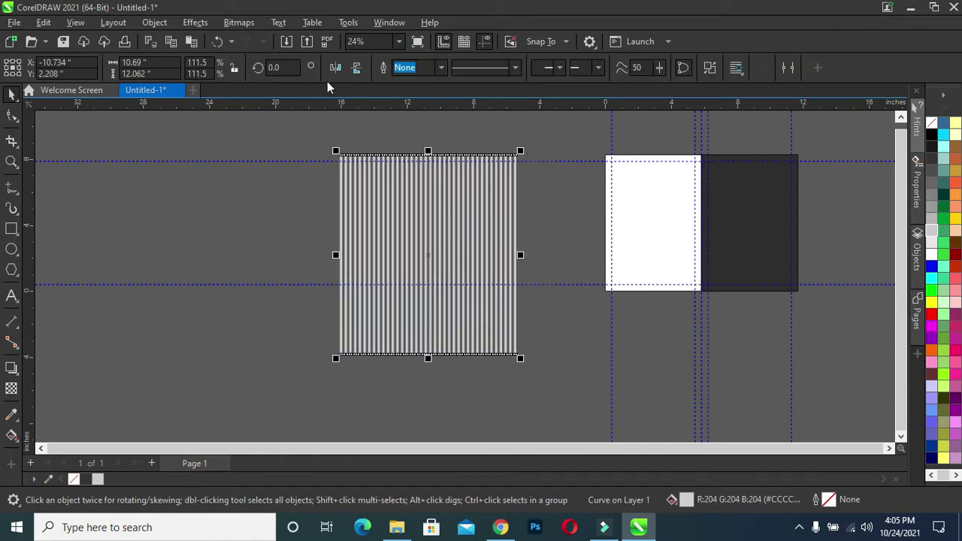
Step: Rotate the striped block to 315° and move it over the right panel
click(429, 253)
click(293, 66)
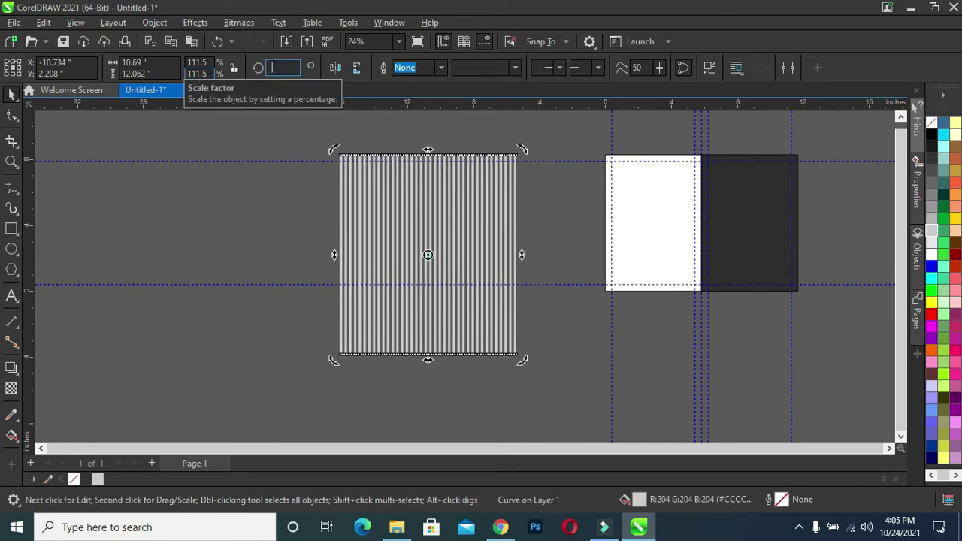
text(-45)
key(Return)
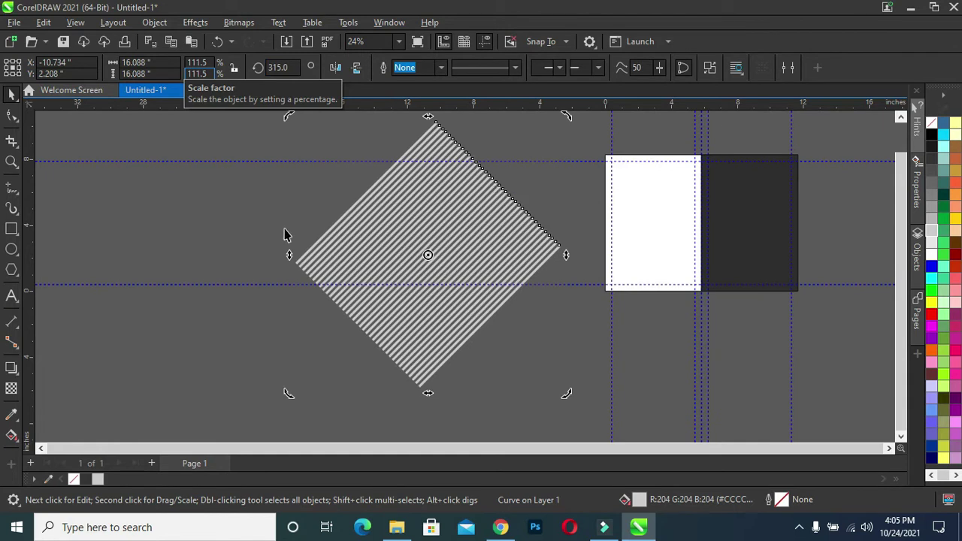
click(267, 235)
click(430, 254)
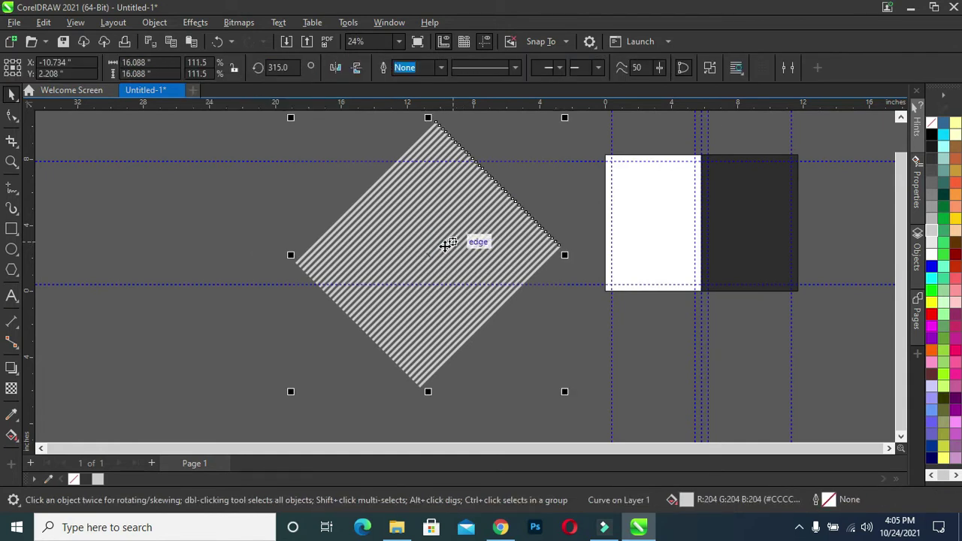
drag(445, 245, 764, 210)
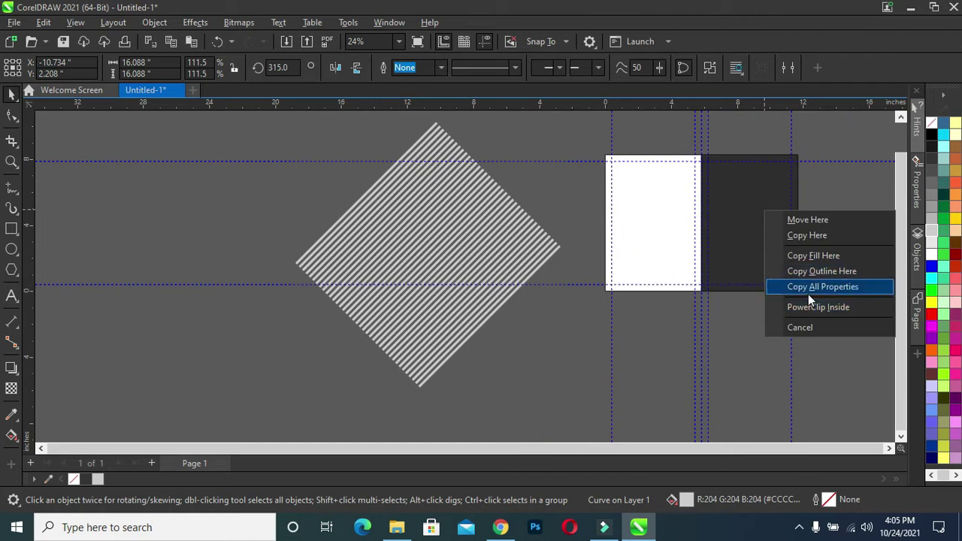
Step: Clip the striped diamond inside the right panel and select the clipped stripes for editing
click(809, 305)
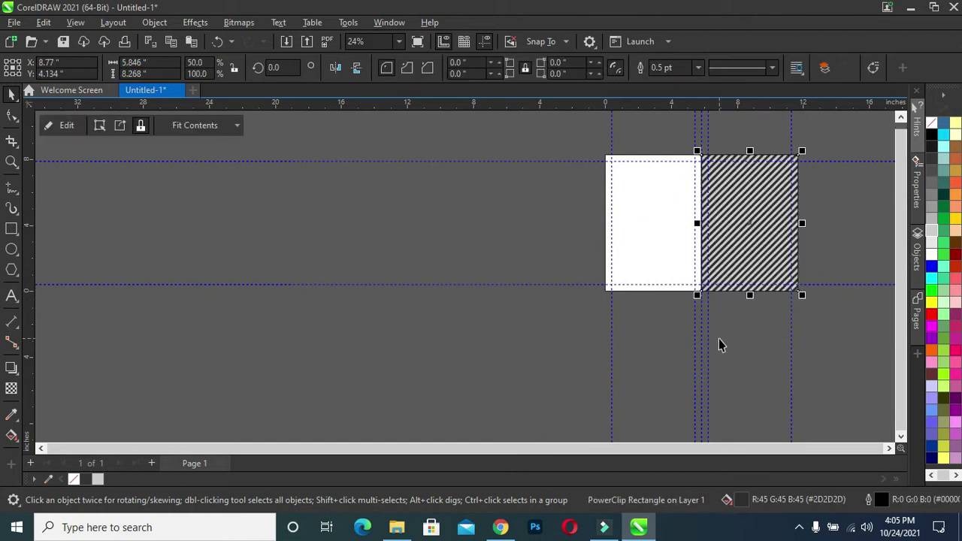
key(F4)
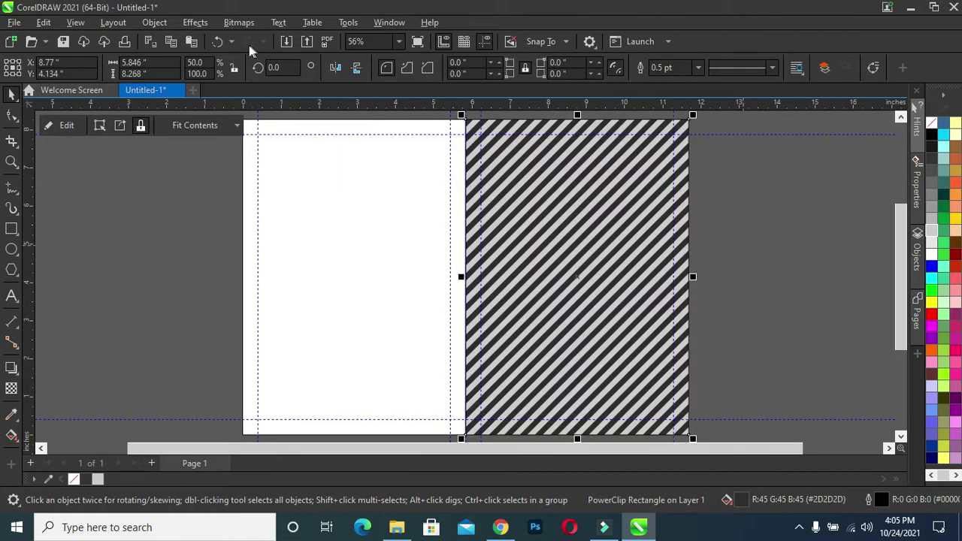
click(75, 129)
click(552, 232)
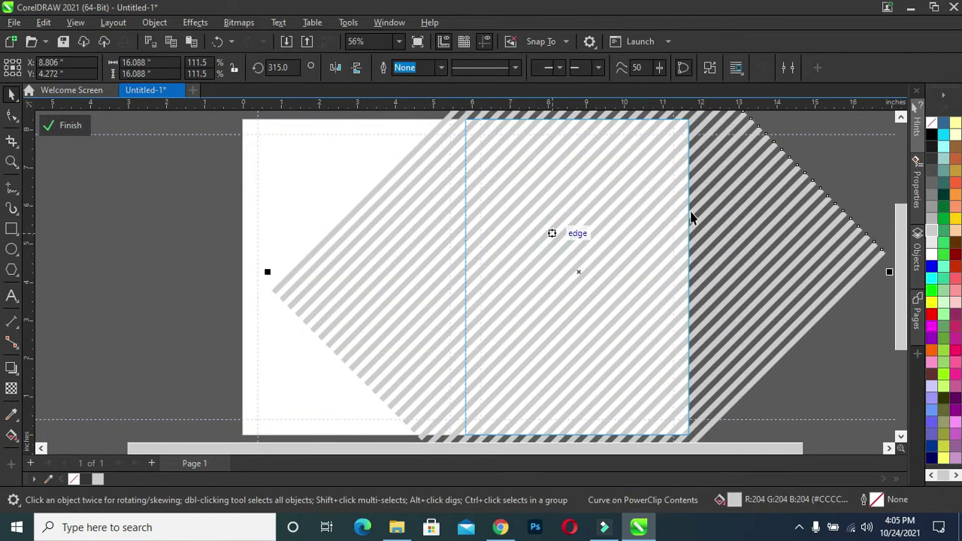
Step: Set the clipped stripes' transparency to 53 and finish editing the PowerClip
click(749, 198)
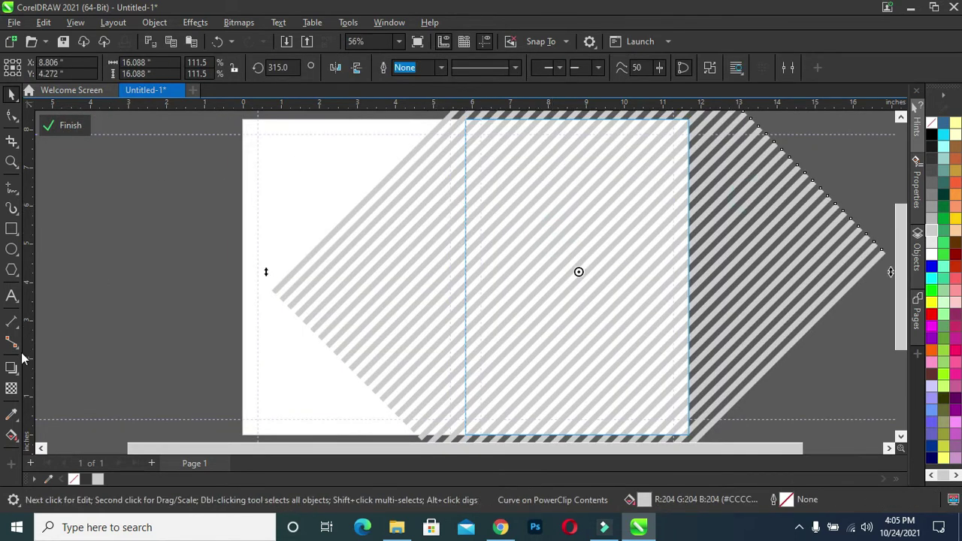
click(11, 388)
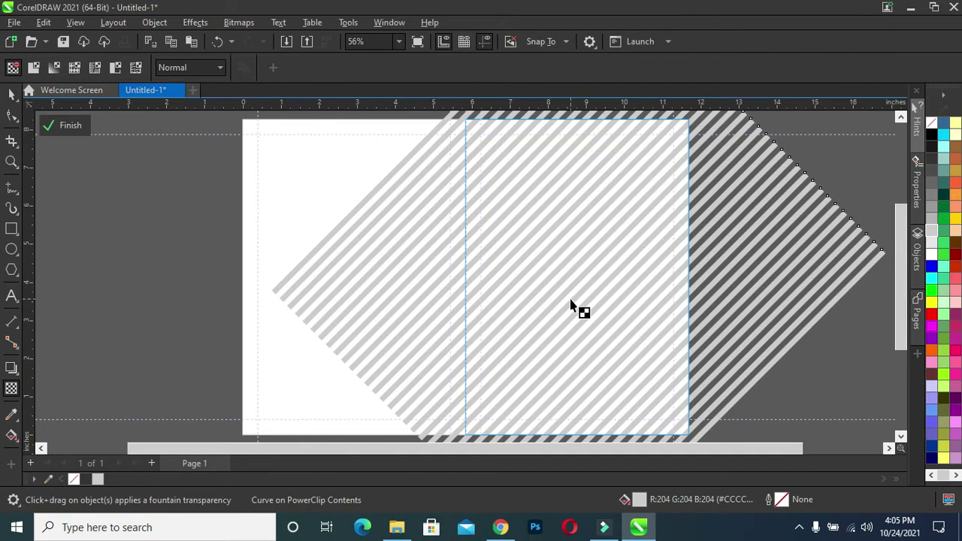
scroll(571, 308, down, 2)
scroll(593, 285, down, 1)
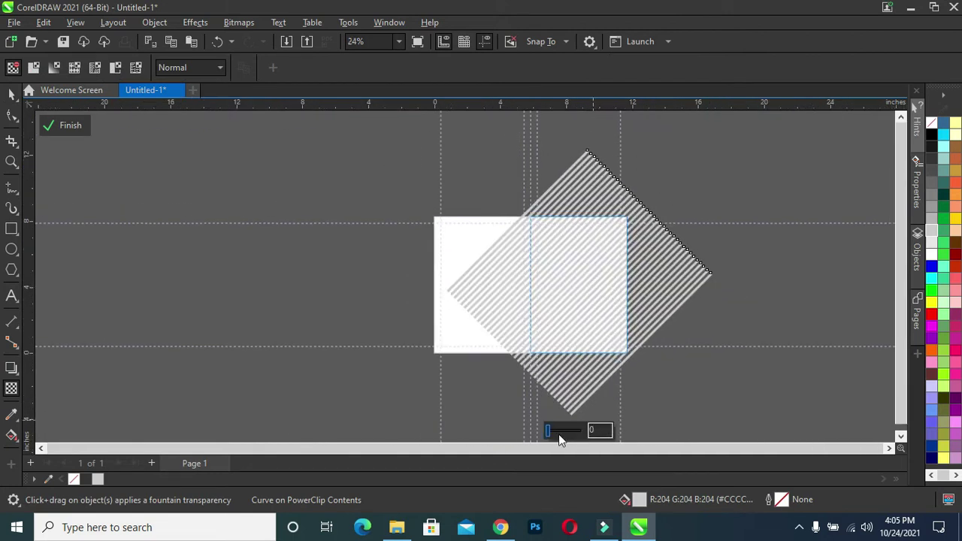
drag(548, 431, 565, 430)
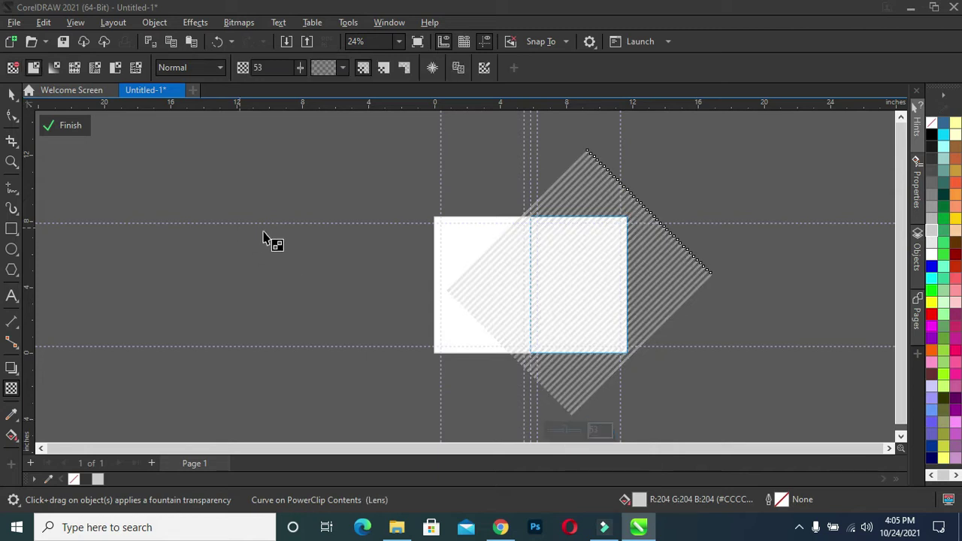
scroll(612, 252, up, 1)
click(9, 98)
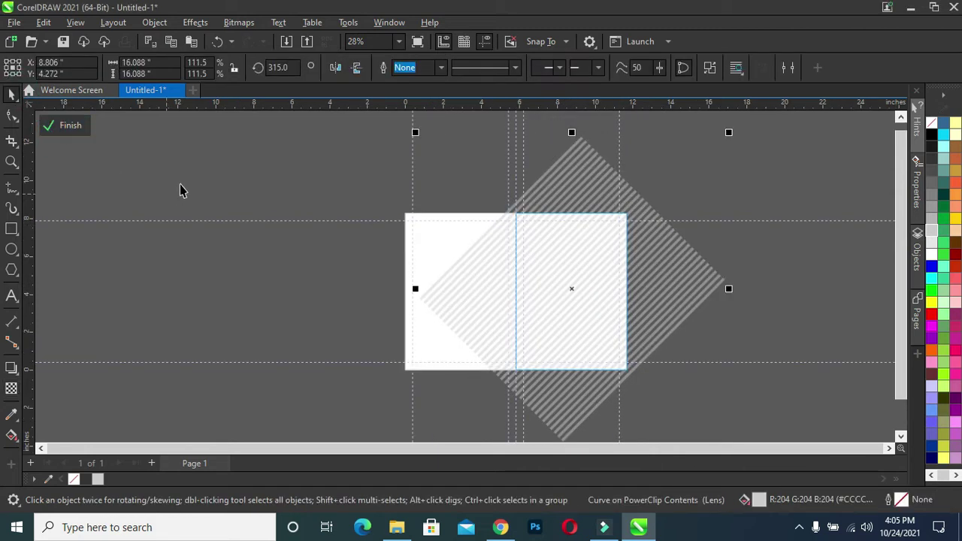
click(64, 125)
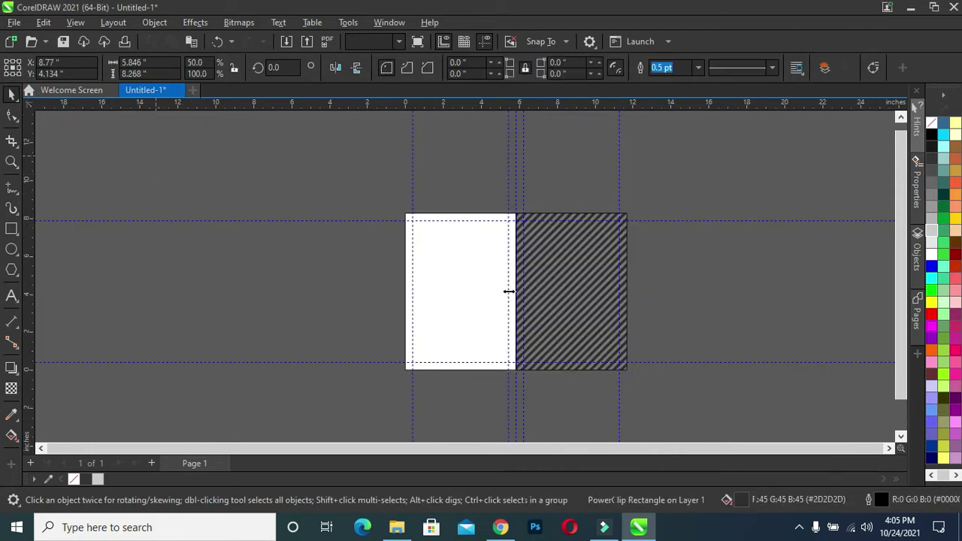
Step: Remove the outline from the left white rectangle
click(567, 290)
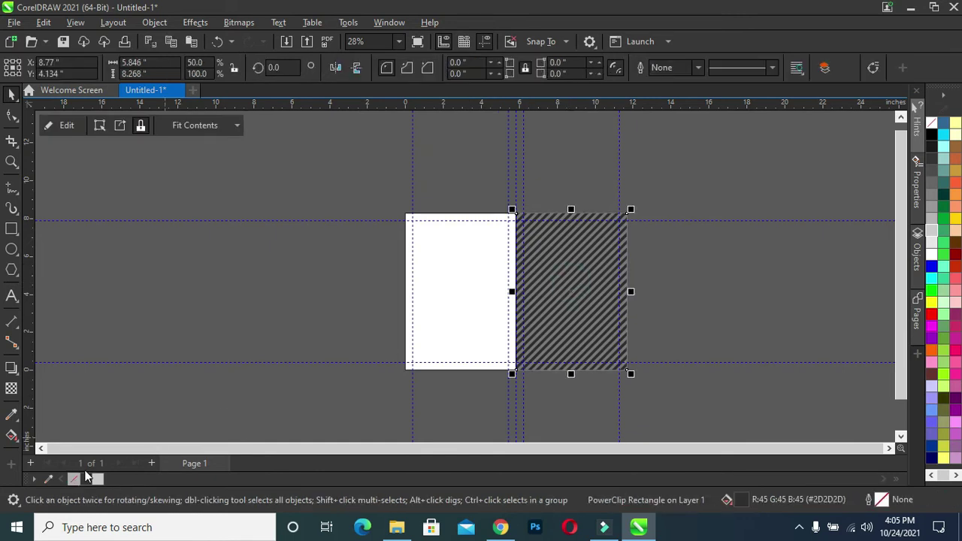
click(471, 313)
right_click(74, 479)
click(113, 344)
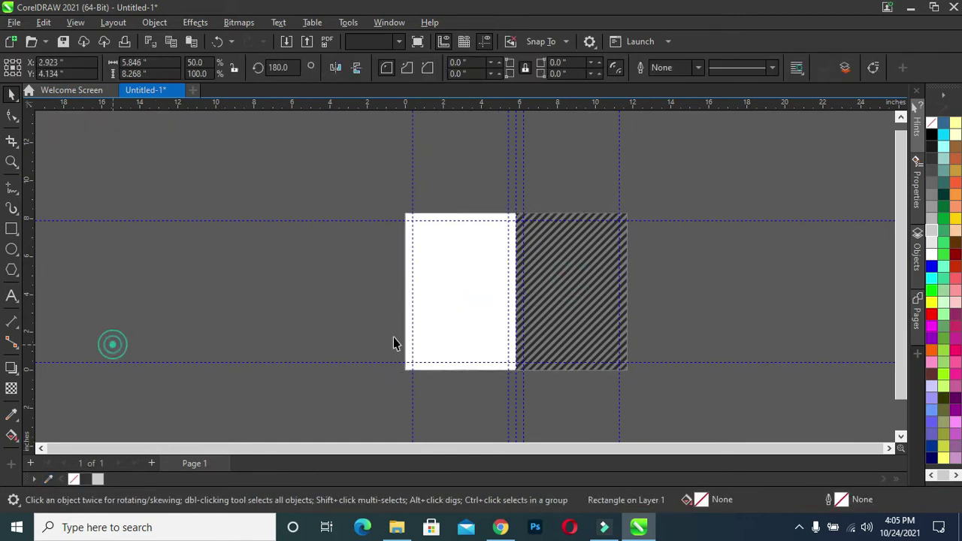
scroll(601, 289, up, 2)
scroll(586, 278, up, 1)
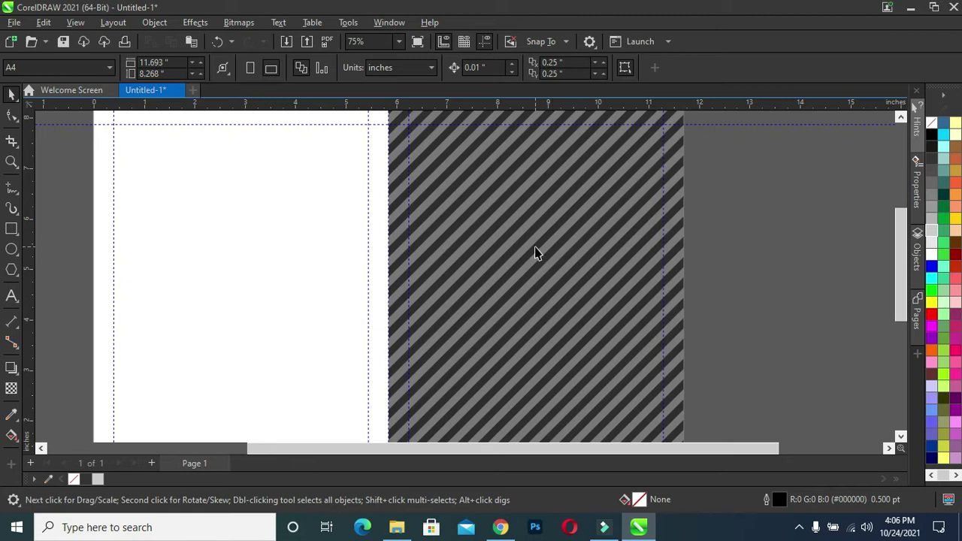
Step: Raise the clipped stripes' transparency to 92, leaving only faint lines, then deselect
ctrl+click(534, 239)
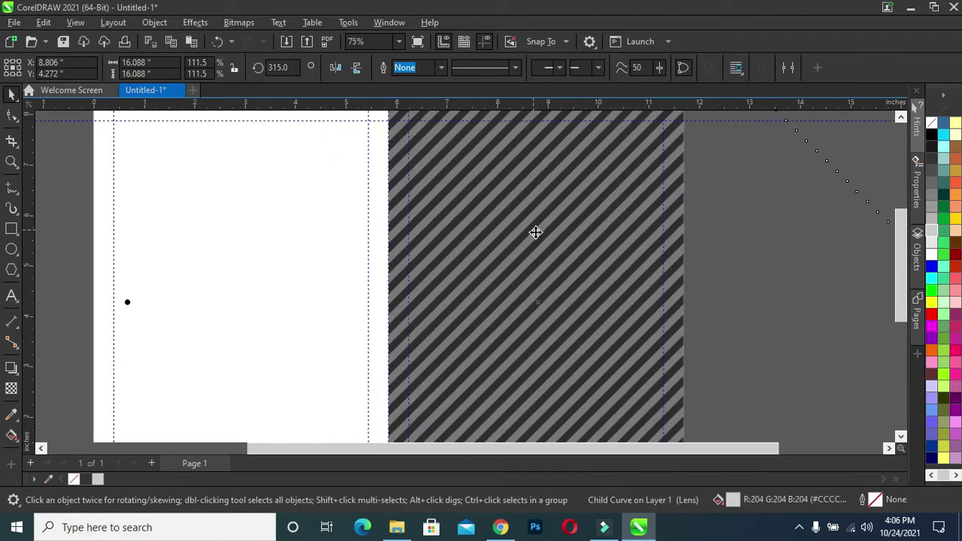
scroll(535, 232, down, 1)
click(8, 396)
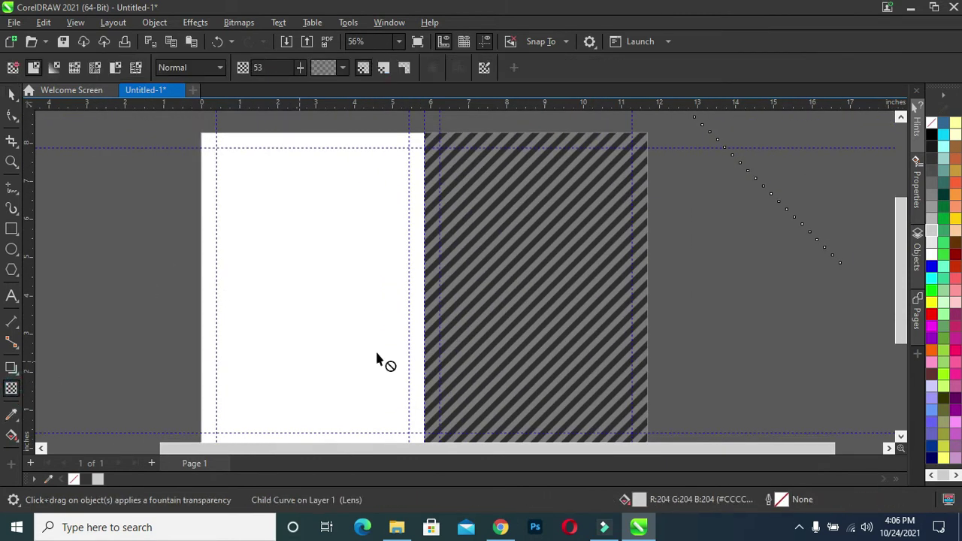
mouse_move(296, 72)
mouse_down()
mouse_move(290, 85)
mouse_move(314, 73)
mouse_move(305, 72)
mouse_up()
click(307, 66)
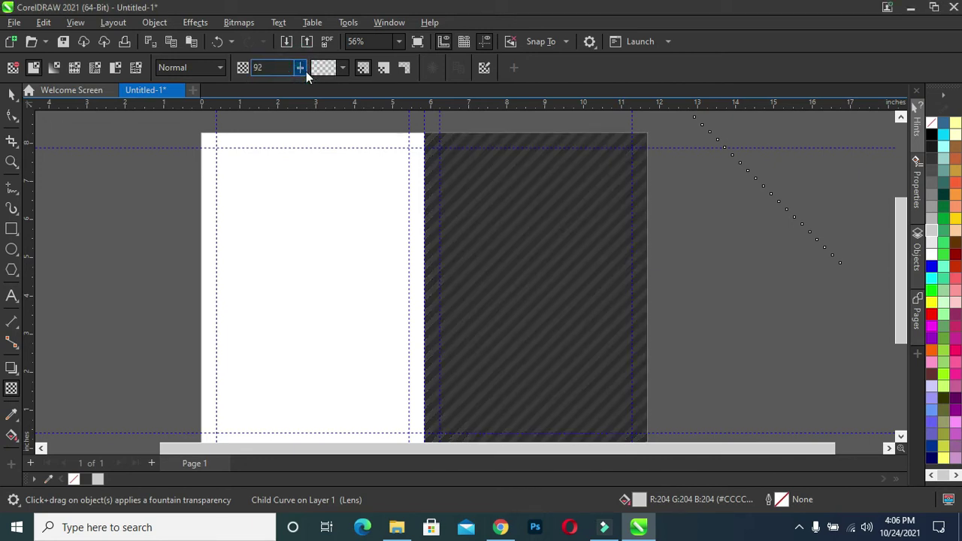
scroll(403, 167, down, 1)
click(11, 93)
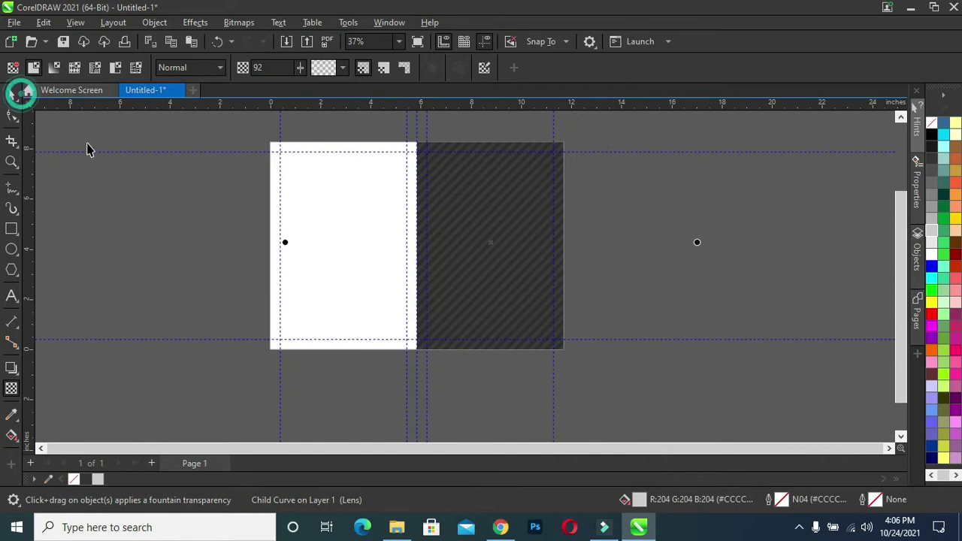
click(107, 229)
scroll(484, 208, up, 1)
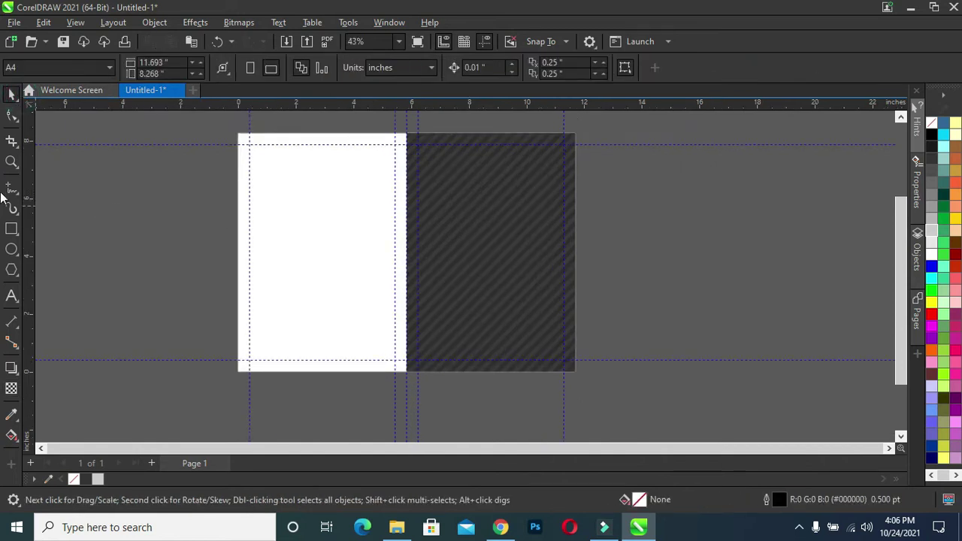
Step: Draw a polygon beside the page and set it to an upright six-sided hexagon
click(12, 268)
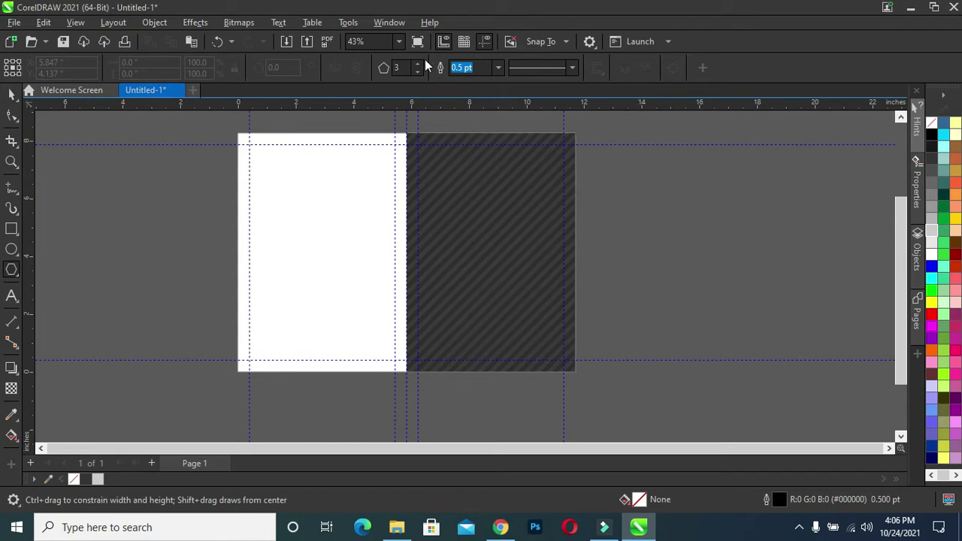
click(418, 63)
click(418, 64)
drag(85, 172, 134, 227)
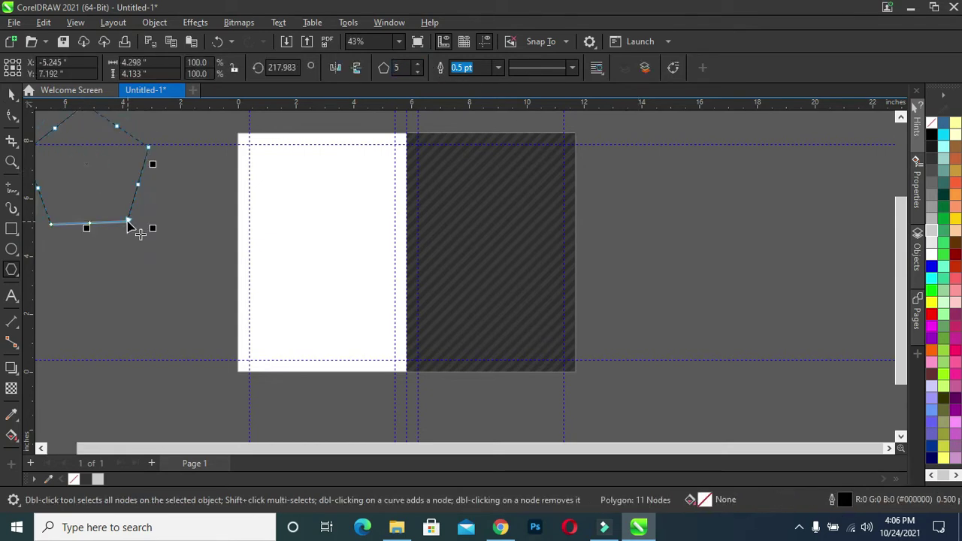
click(10, 95)
click(417, 64)
drag(120, 156, 157, 243)
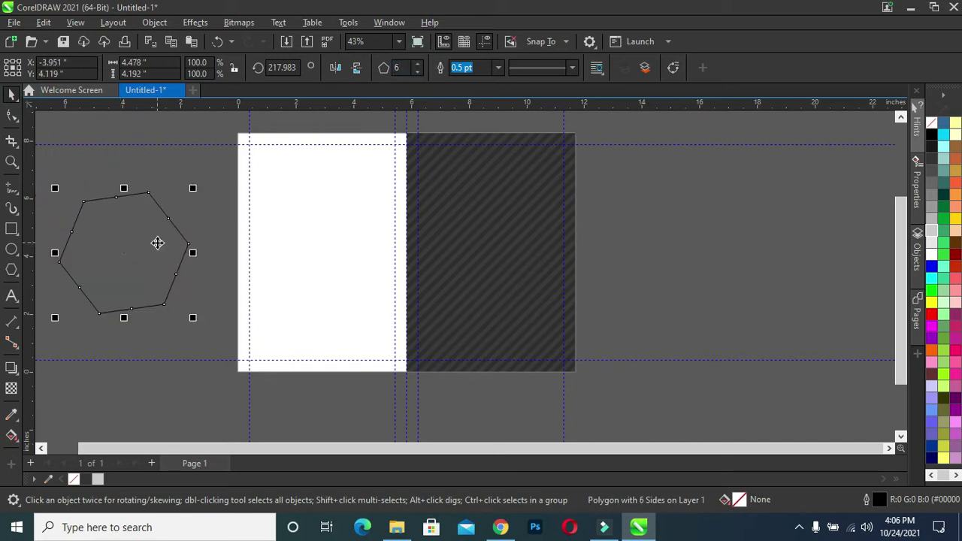
click(417, 71)
click(418, 71)
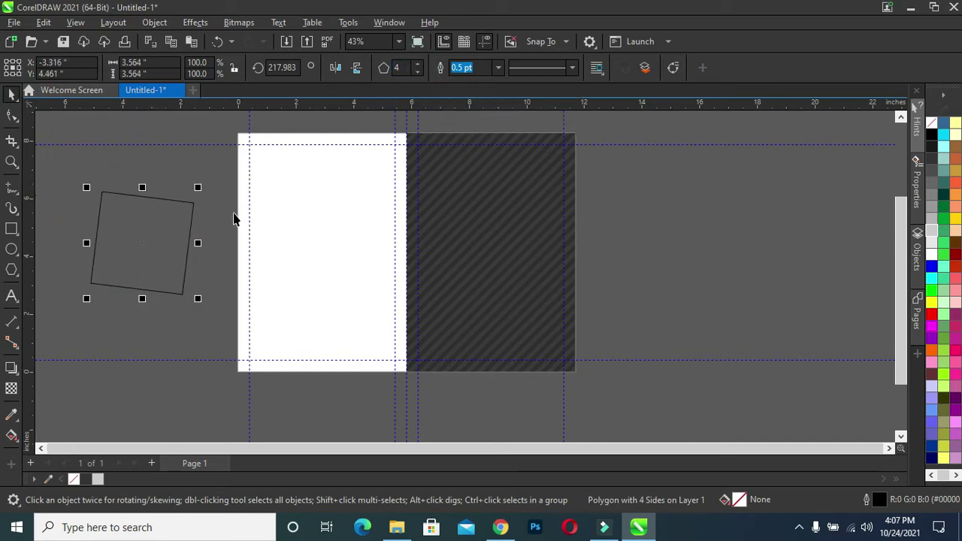
click(157, 225)
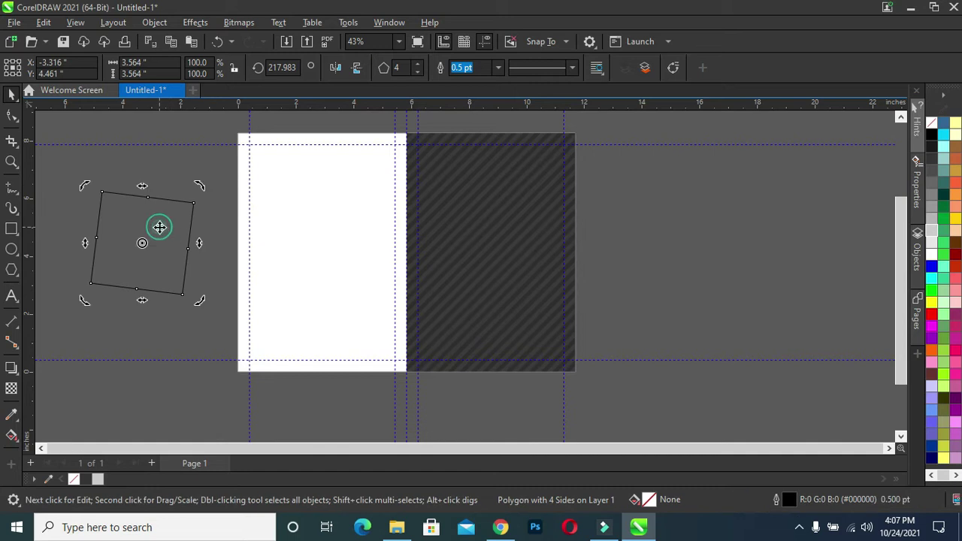
drag(208, 193, 204, 240)
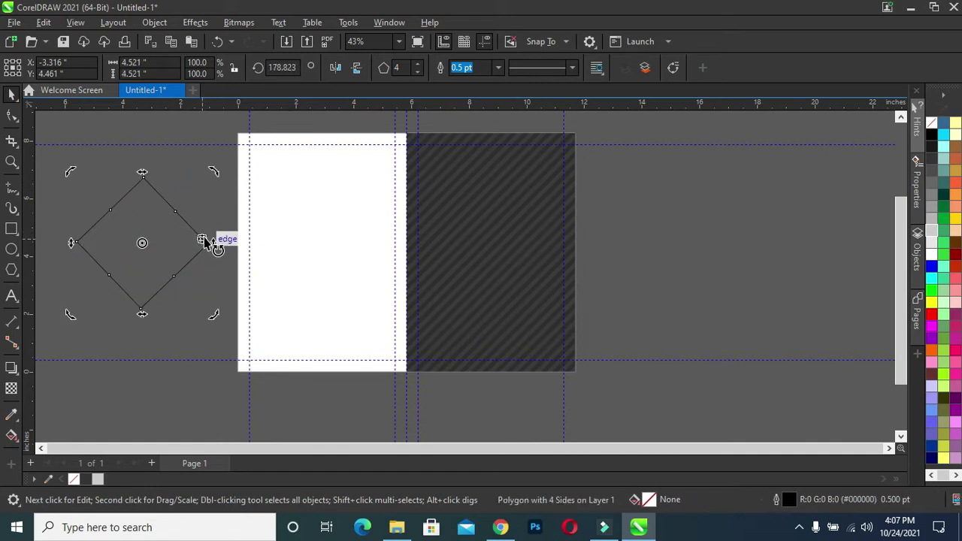
click(419, 64)
click(418, 65)
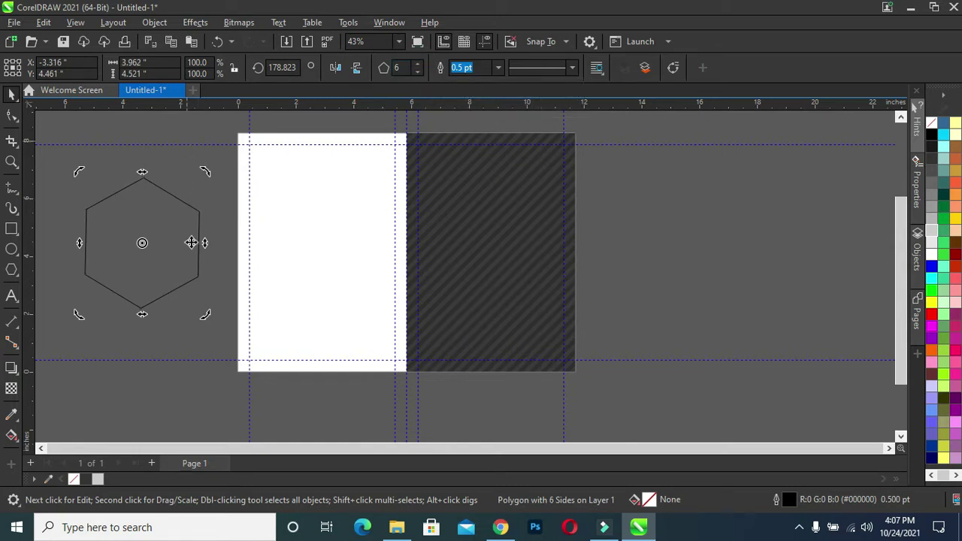
Step: Enlarge the hexagon to about 128% and move it onto the striped right panel
click(199, 342)
click(160, 219)
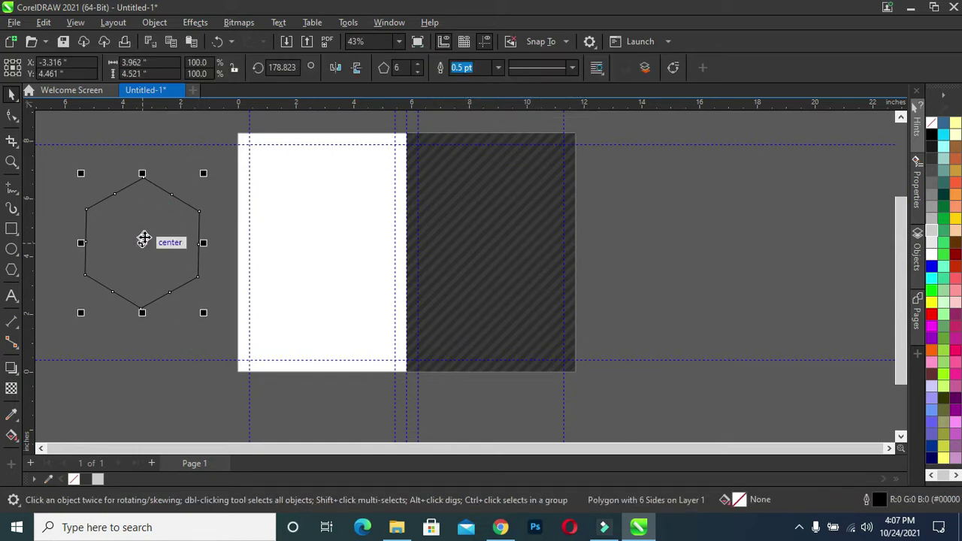
drag(203, 312, 234, 348)
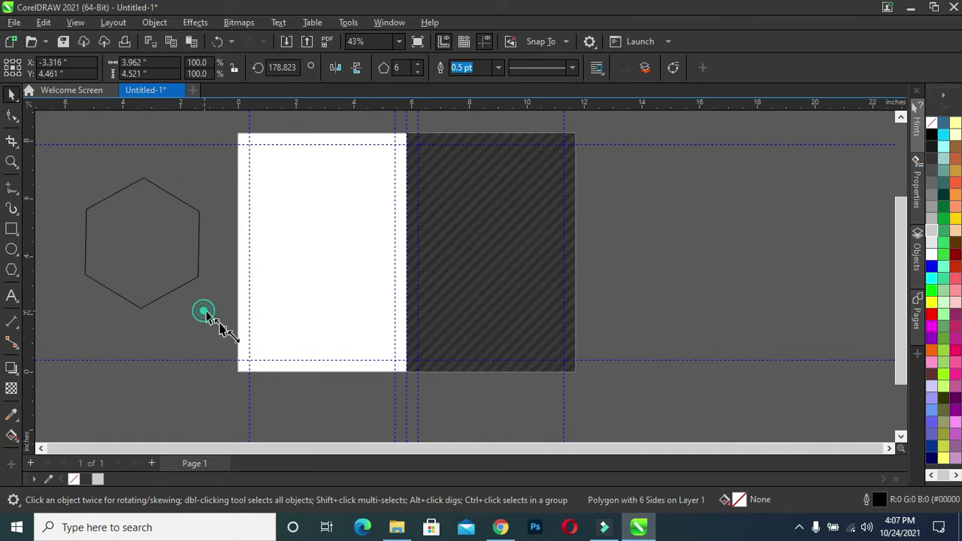
drag(146, 266, 534, 247)
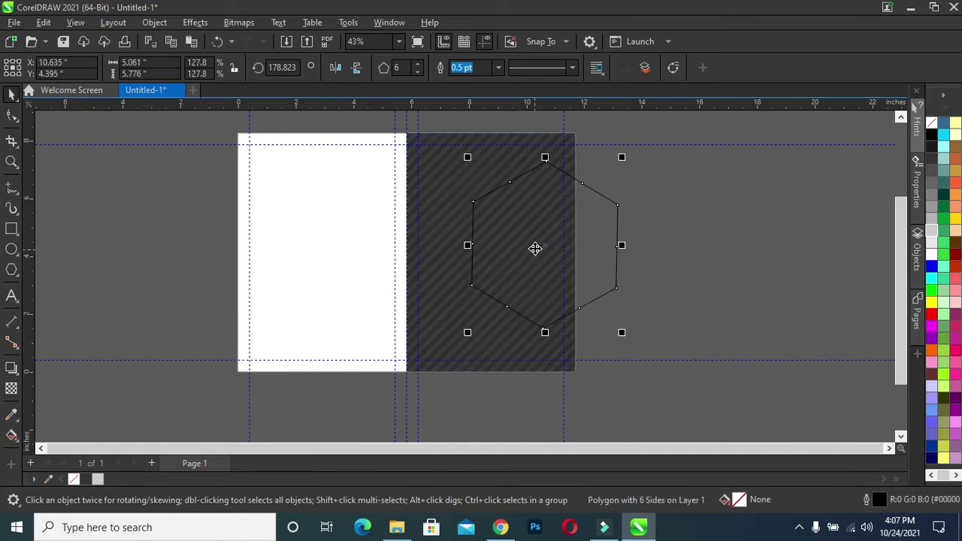
Step: Straighten the hexagon, shrink it to about 4.453 × 5.134 in, and centre it on the panel
scroll(547, 234, up, 1)
scroll(547, 230, down, 1)
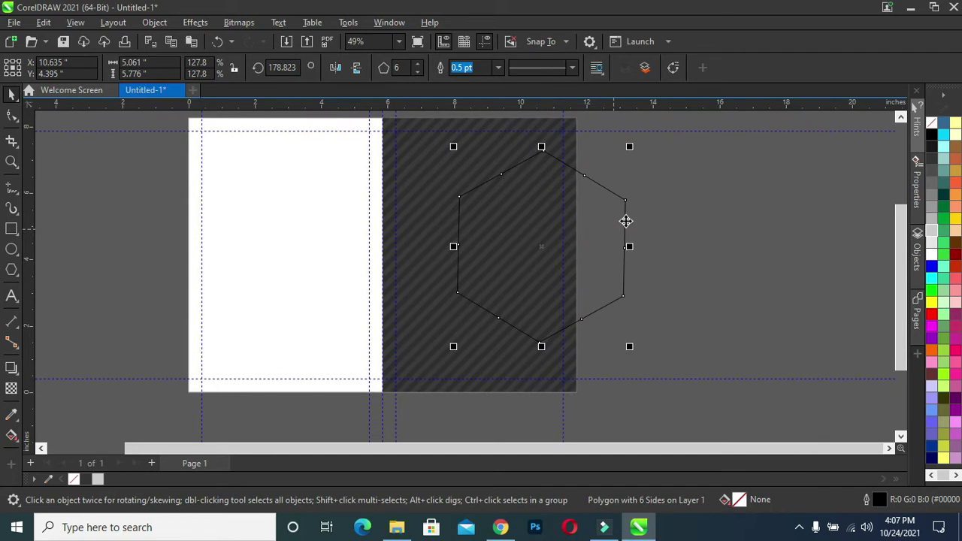
click(602, 236)
drag(633, 146, 634, 143)
click(604, 243)
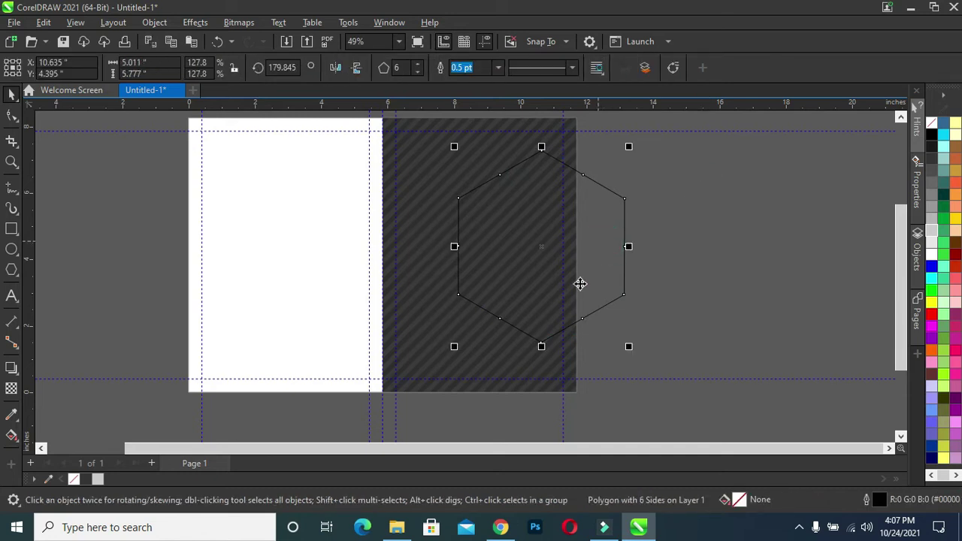
drag(900, 222, 900, 214)
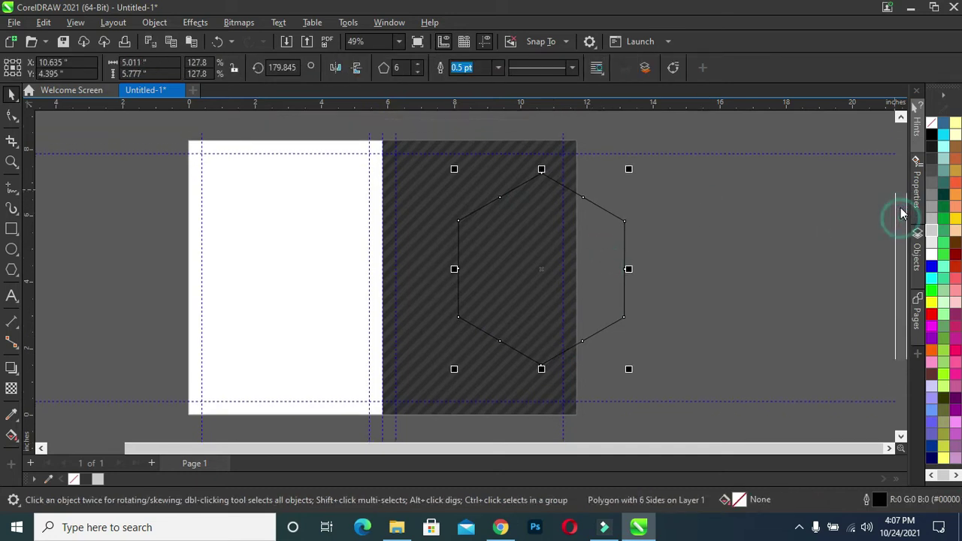
drag(629, 167, 623, 193)
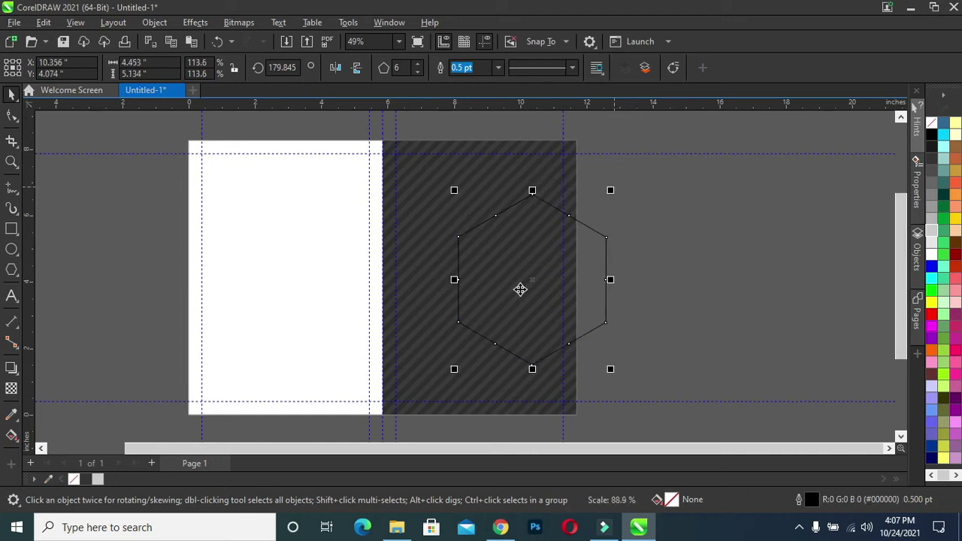
drag(533, 287, 532, 265)
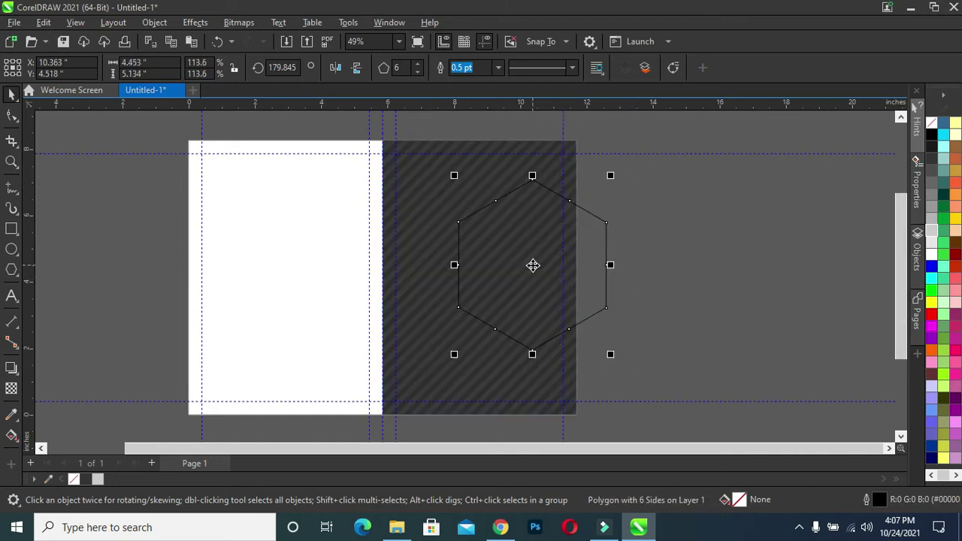
scroll(547, 200, up, 1)
scroll(609, 245, down, 1)
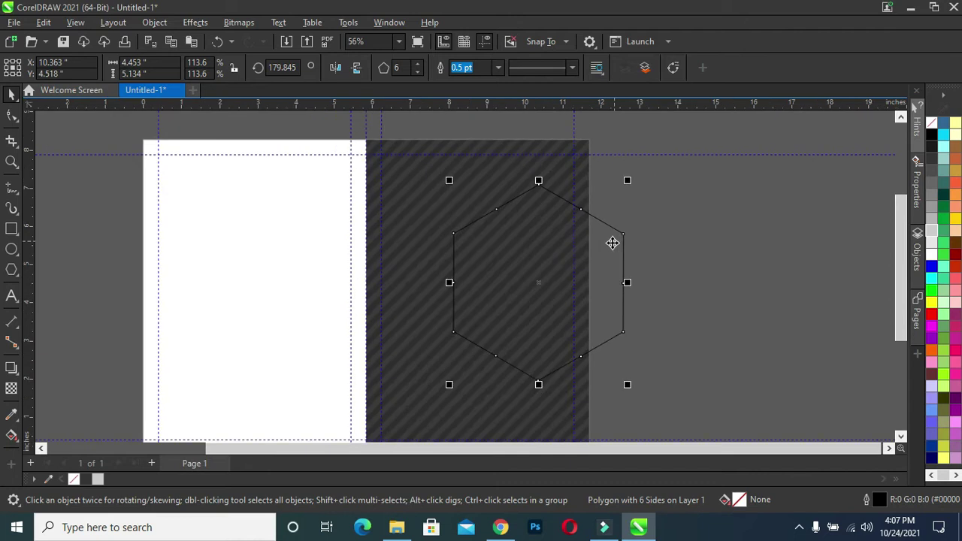
scroll(614, 257, left, 2)
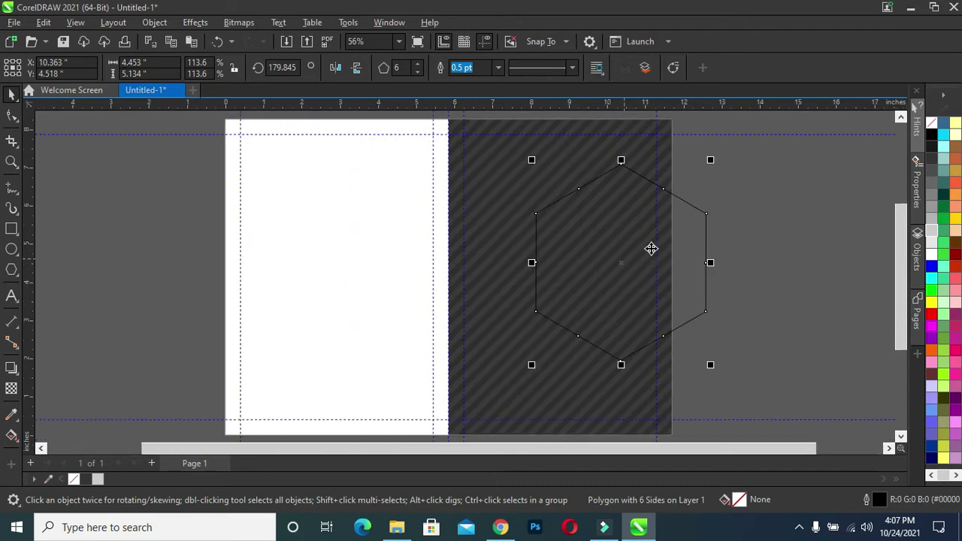
drag(622, 263, 615, 266)
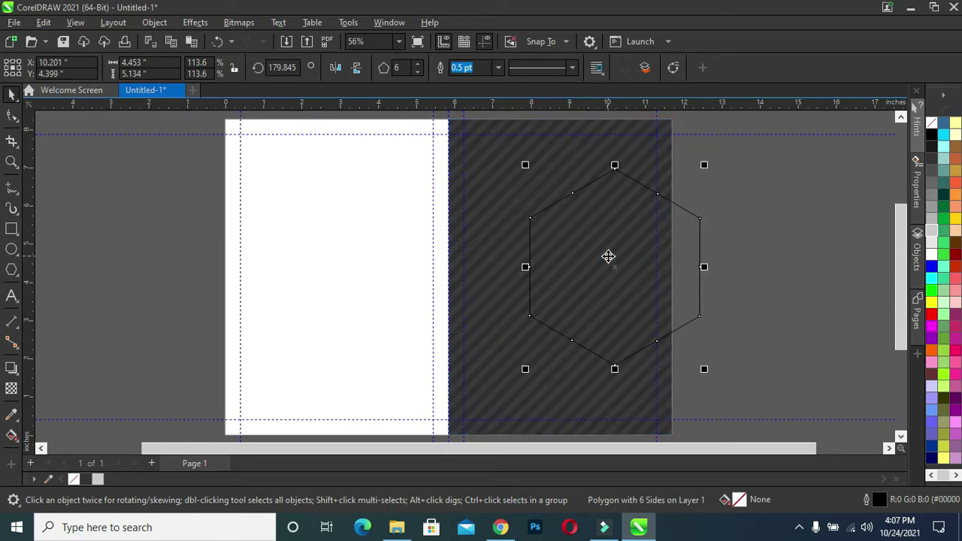
Step: Fill the hexagon with 20% Black and remove its outline
click(99, 480)
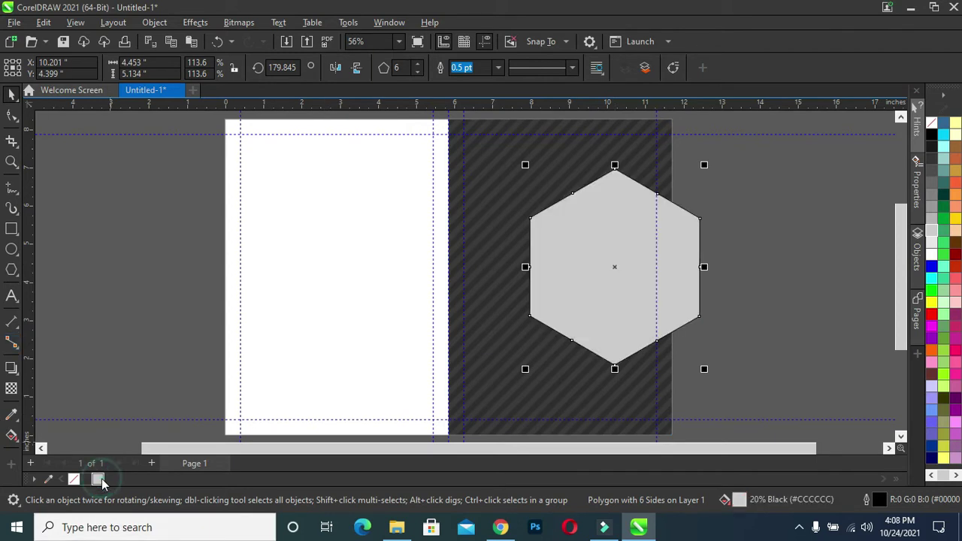
right_click(74, 479)
click(741, 304)
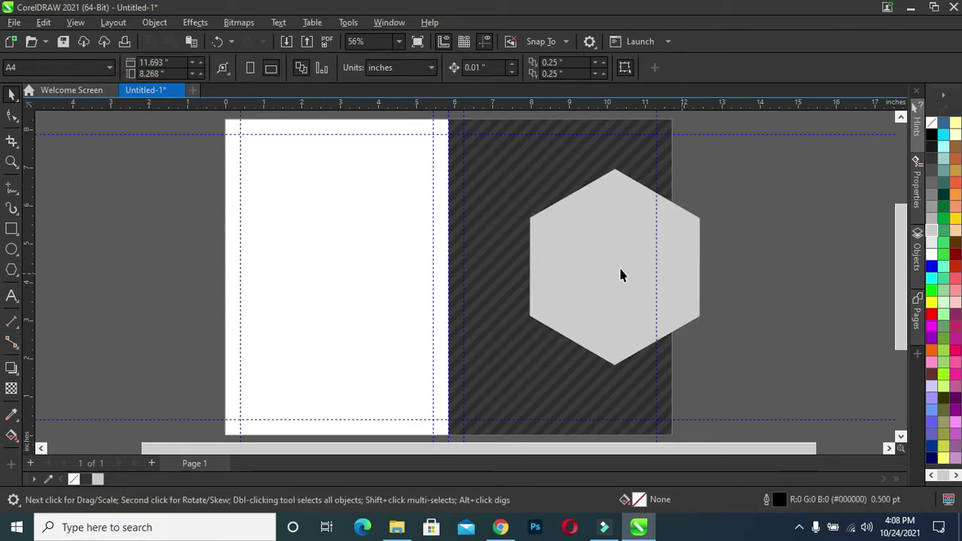
Step: Copy the hexagon so it snaps beside the others at the upper right
mouse_move(619, 268)
mouse_down()
mouse_move(632, 266)
mouse_move(629, 280)
mouse_move(518, 150)
mouse_move(541, 163)
mouse_move(728, 157)
mouse_move(721, 145)
mouse_up()
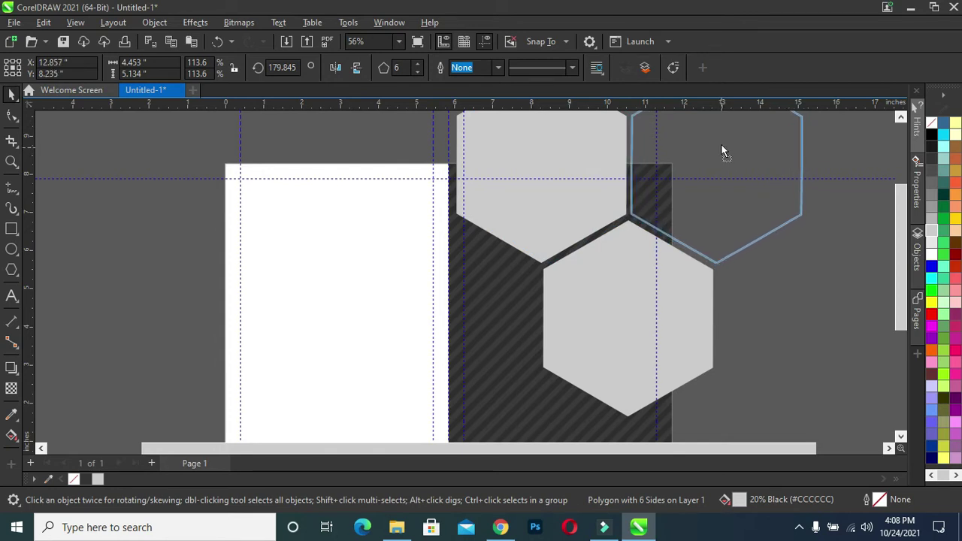
drag(721, 145, 719, 143)
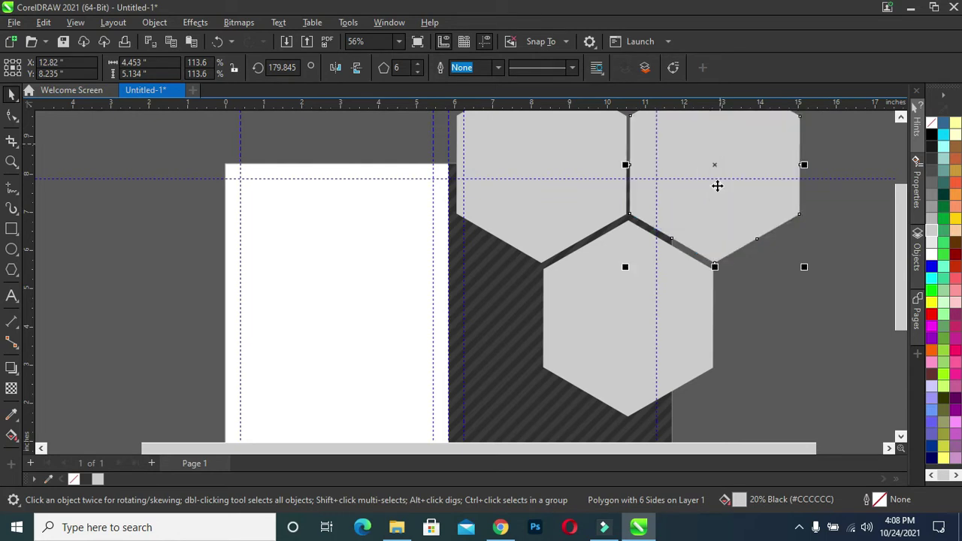
drag(904, 261, 905, 272)
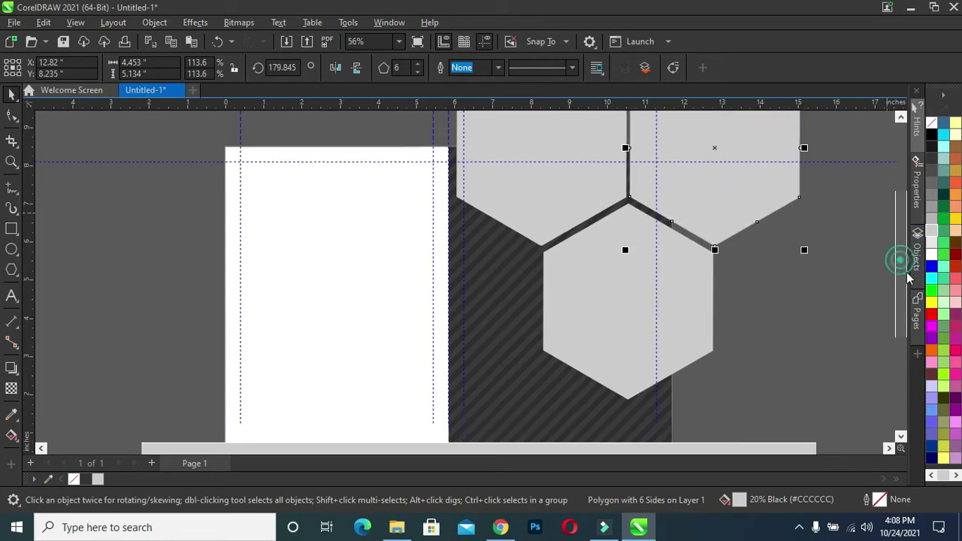
Step: Copy the top pair of hexagons to sit below the central hexagon
shift+click(531, 130)
scroll(747, 178, down, 2)
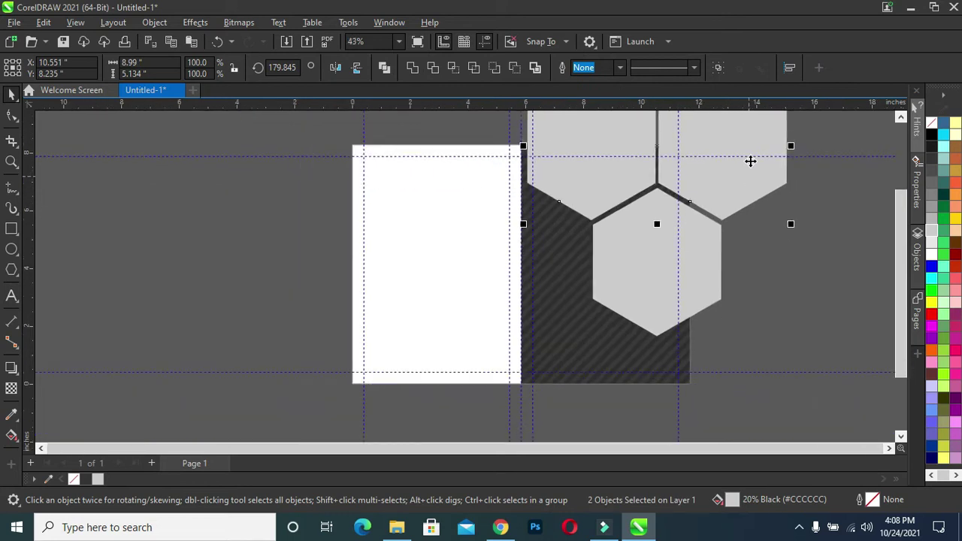
drag(744, 135, 733, 372)
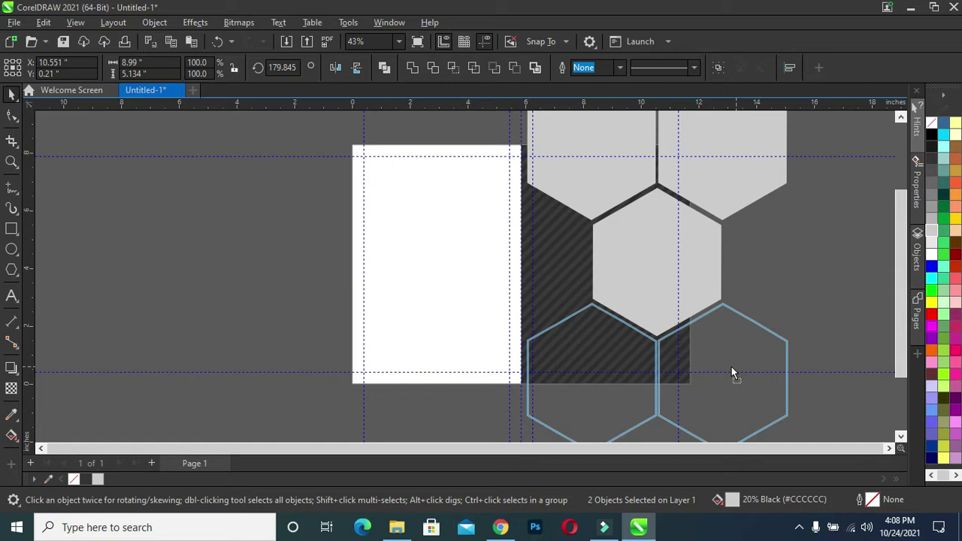
drag(731, 368, 737, 369)
Step: Nudge the two top hexagons slightly down
click(721, 120)
shift+click(608, 139)
key(Down)
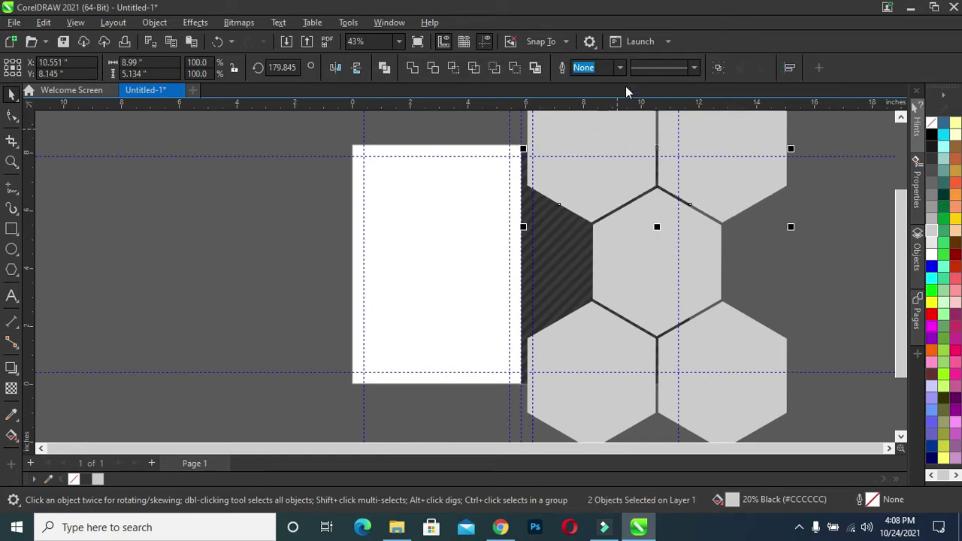
click(841, 249)
scroll(699, 197, up, 1)
scroll(638, 191, up, 1)
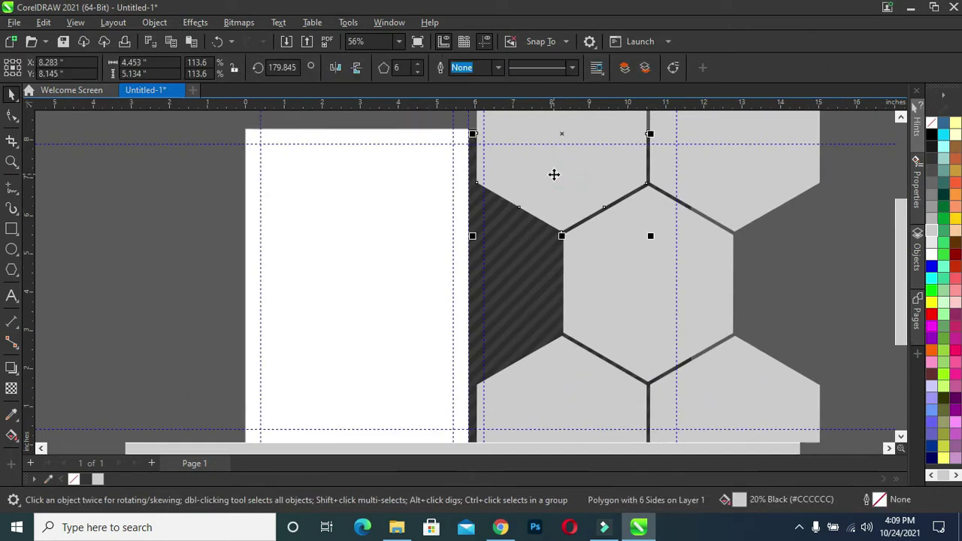
Step: Delete the upper-left hexagon
scroll(563, 170, down, 1)
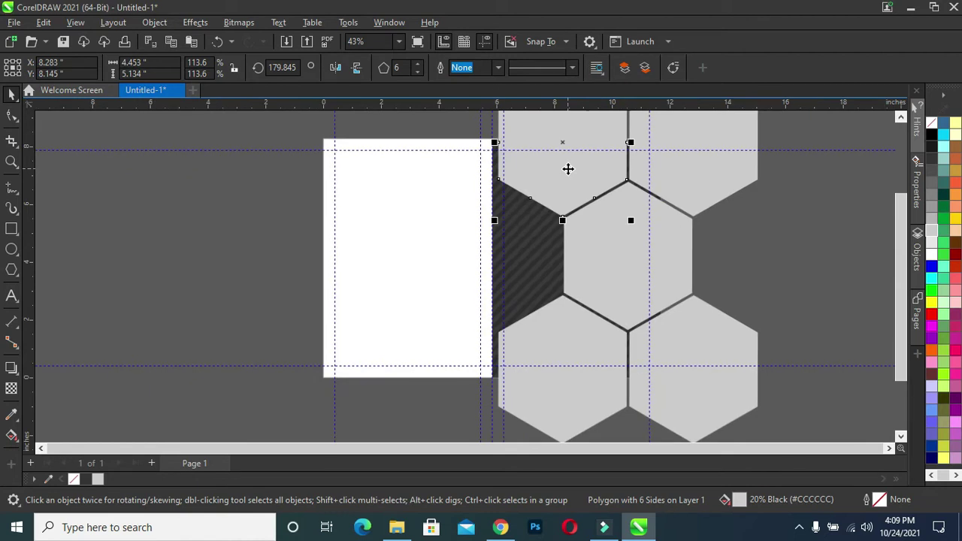
scroll(571, 183, up, 1)
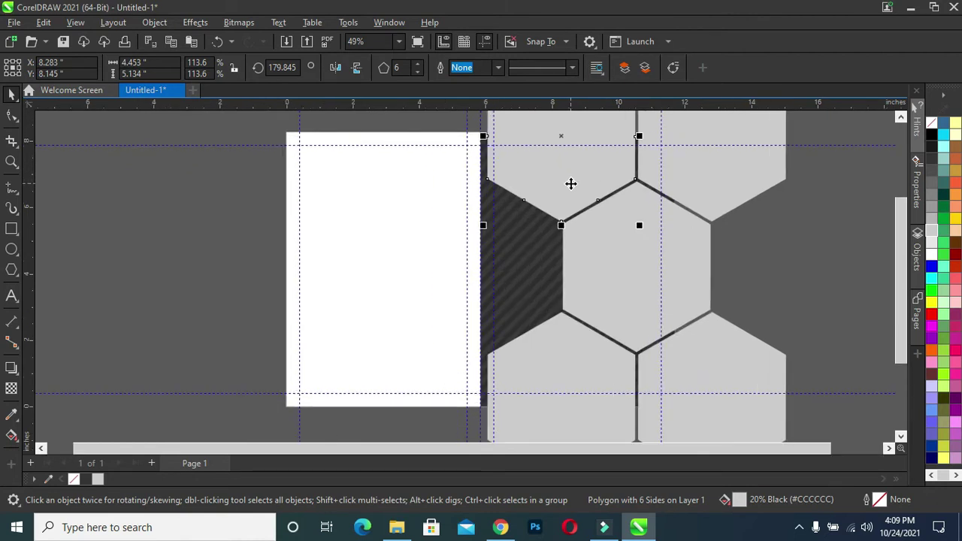
key(F10)
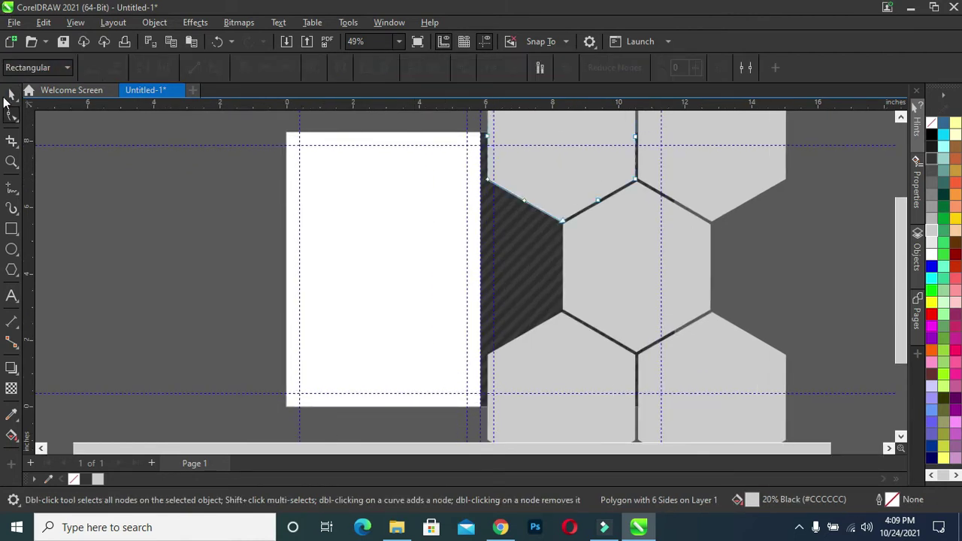
key(space)
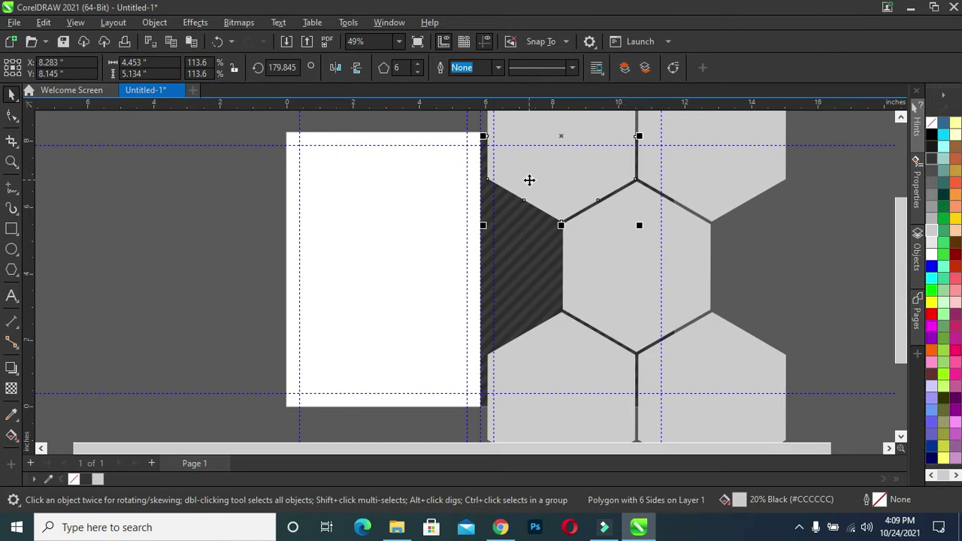
drag(529, 179, 565, 369)
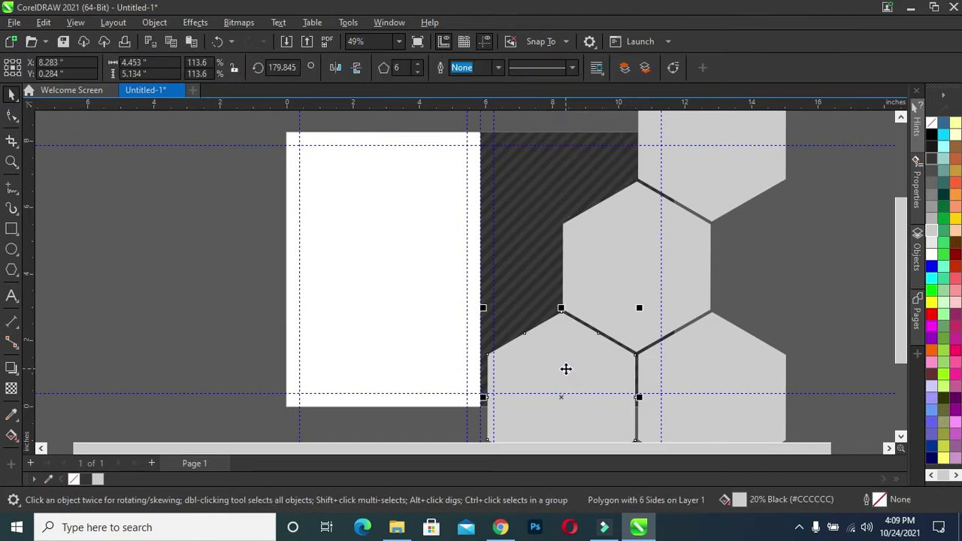
key(Delete)
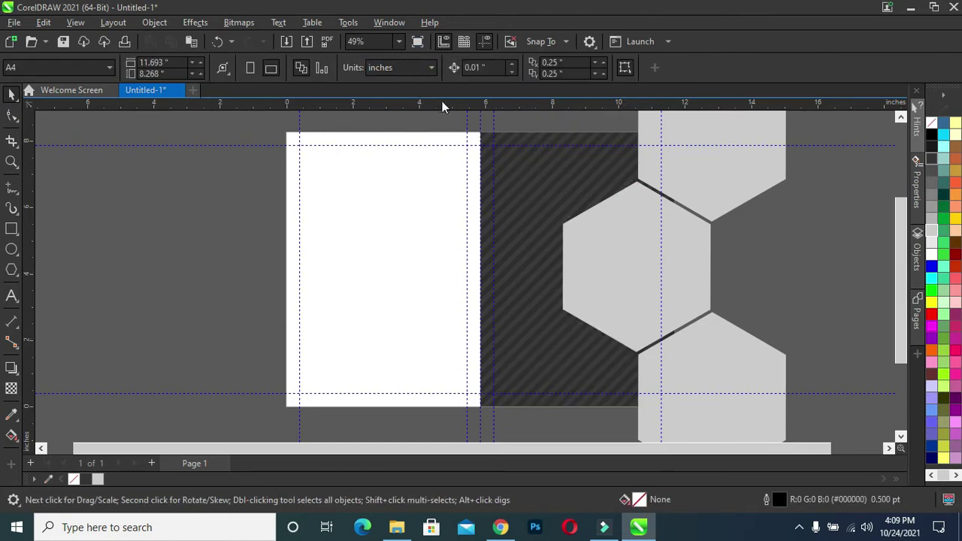
Step: Copy the central hexagon to its left across the fold, then select both right hexagons
click(614, 253)
drag(612, 251, 460, 256)
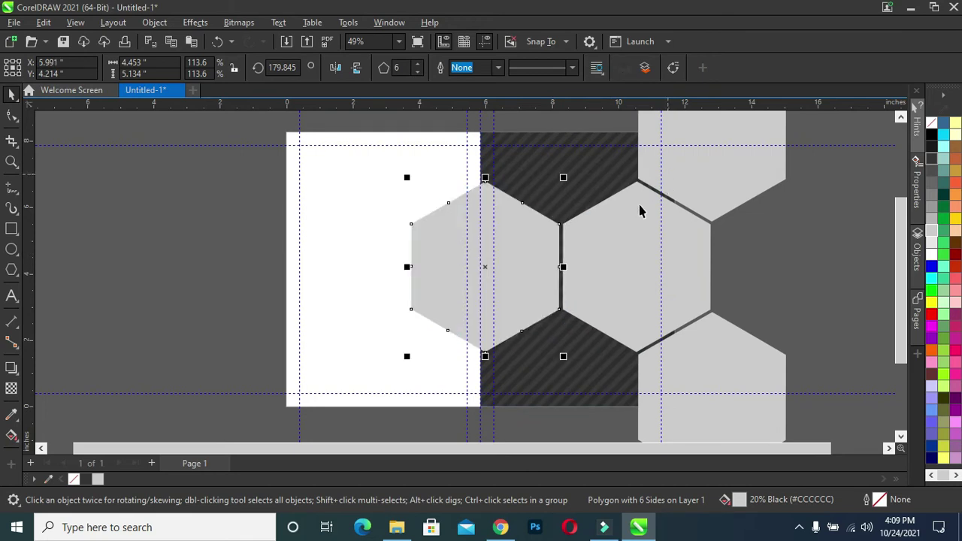
click(776, 282)
click(731, 353)
shift+click(719, 182)
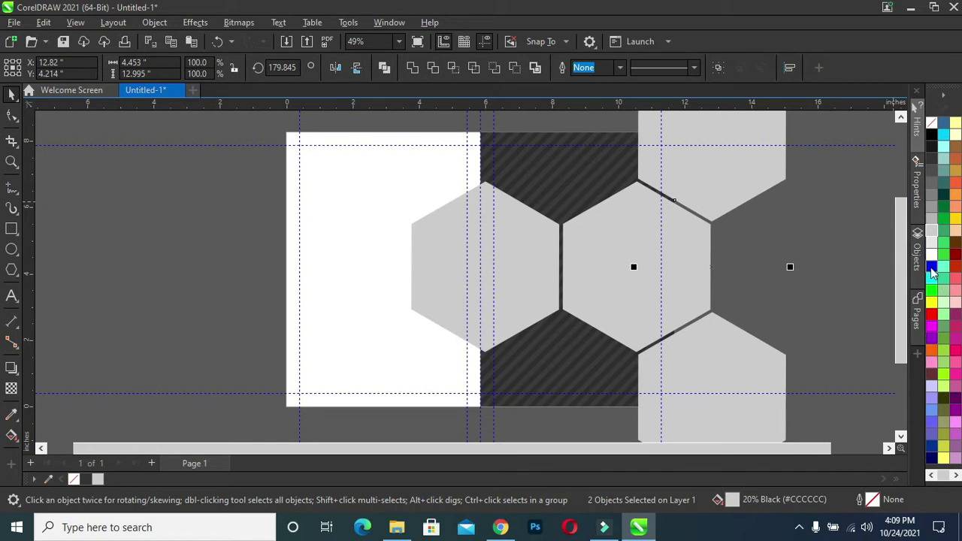
click(944, 128)
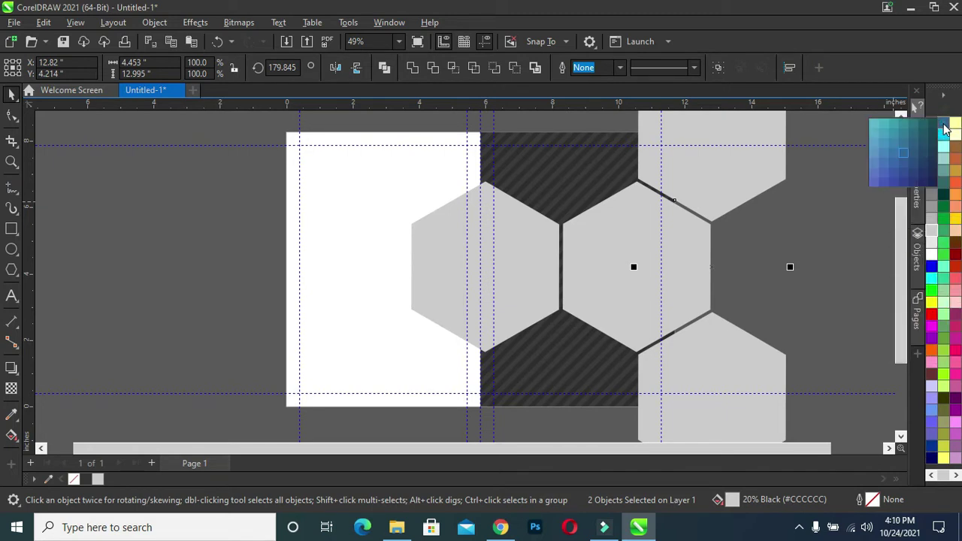
Step: Fill the two right hexagons and the left hexagon navy #1D3153, keeping the centre grey
click(932, 162)
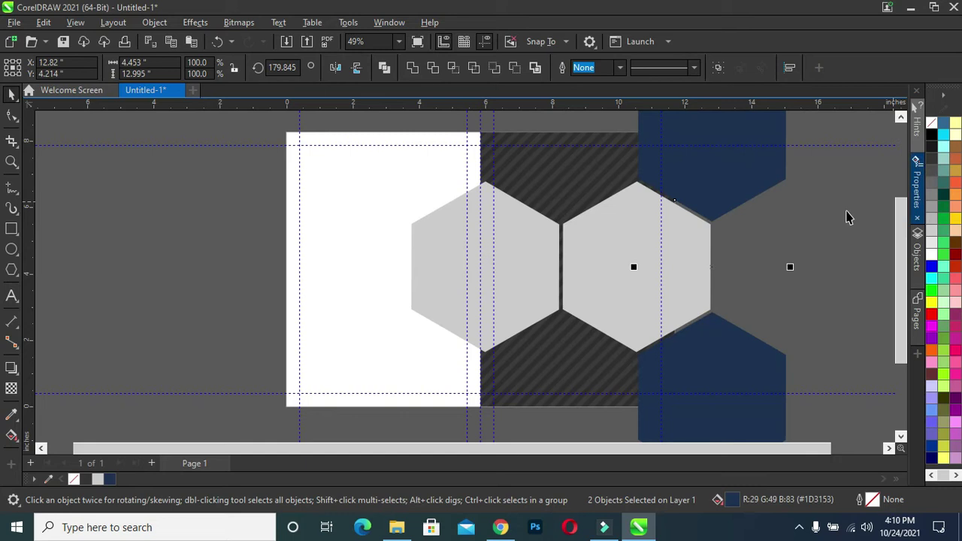
click(839, 215)
click(530, 270)
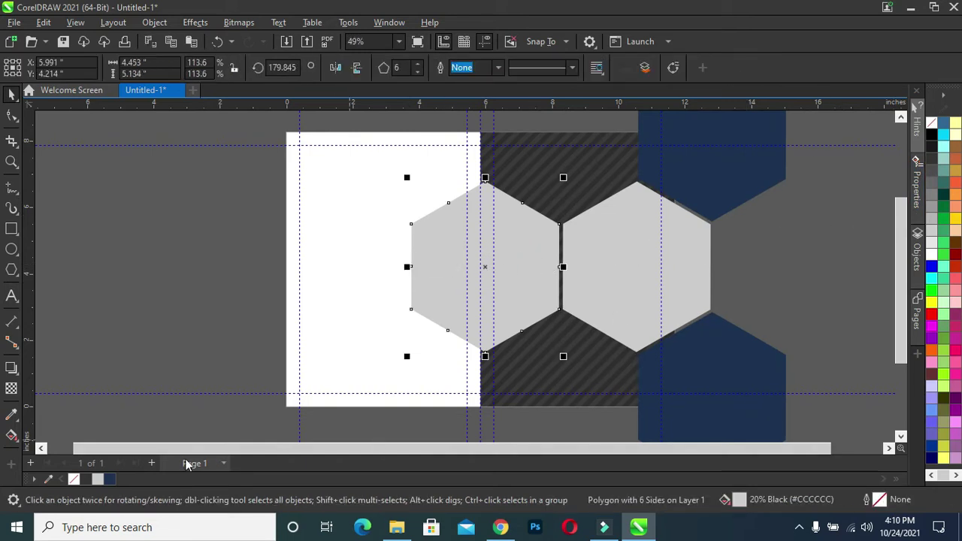
click(109, 479)
key(Escape)
click(530, 254)
scroll(529, 254, up, 1)
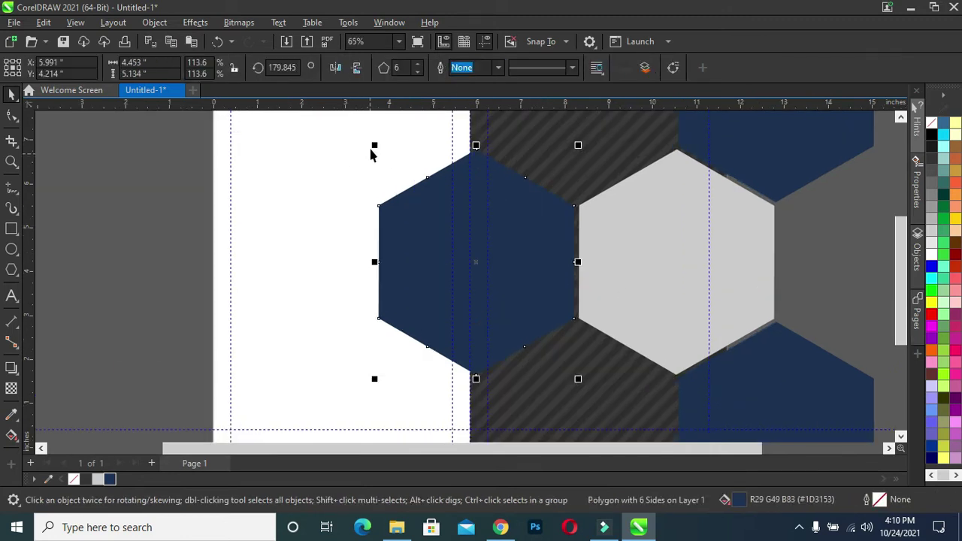
Step: Shrink the left, central and top-right hexagons slightly to open thin gaps
drag(374, 145, 380, 159)
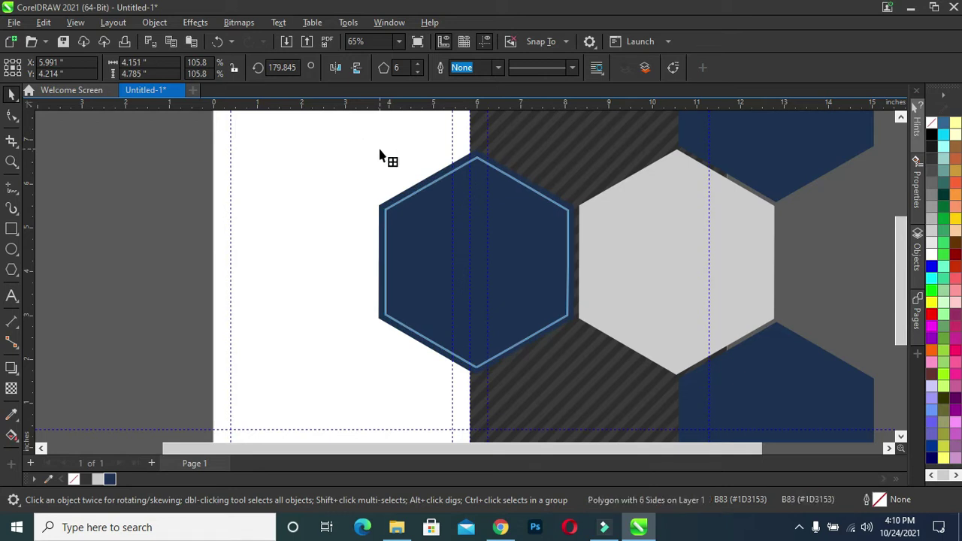
drag(380, 159, 382, 155)
click(746, 229)
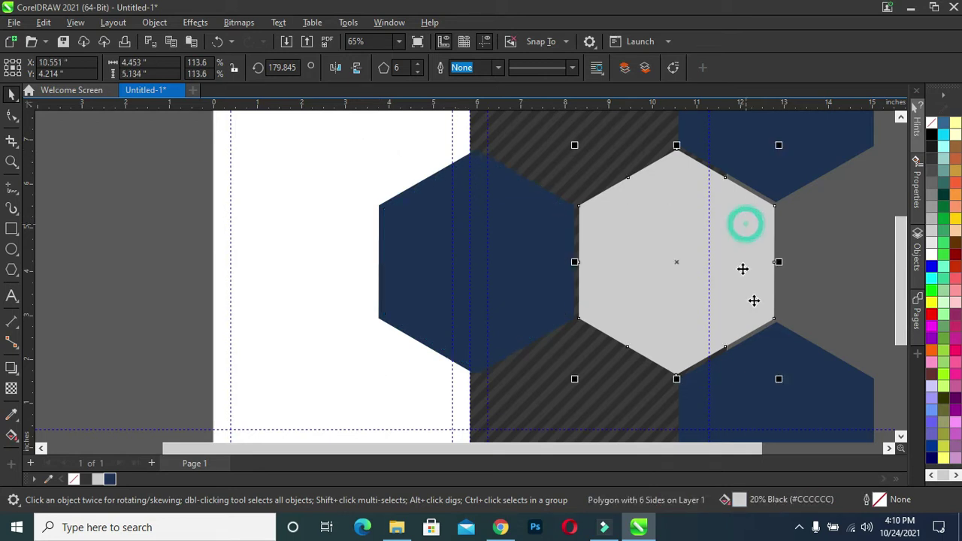
drag(779, 378, 775, 380)
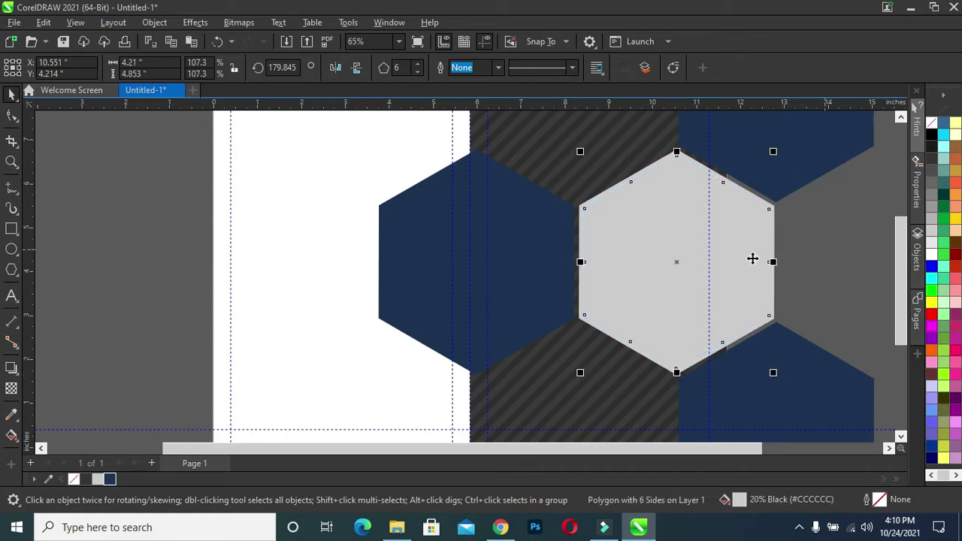
click(803, 153)
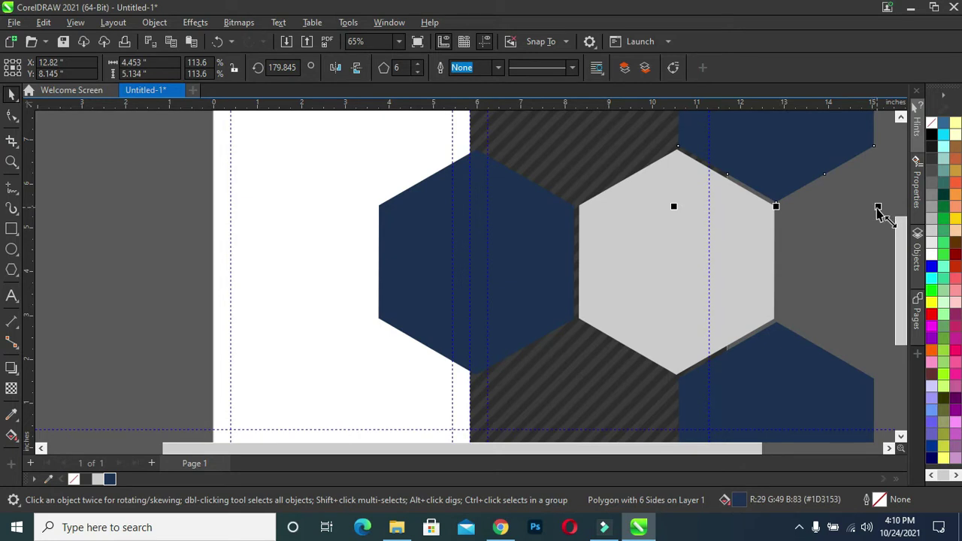
mouse_move(878, 210)
mouse_down()
mouse_move(872, 203)
mouse_move(870, 214)
mouse_up()
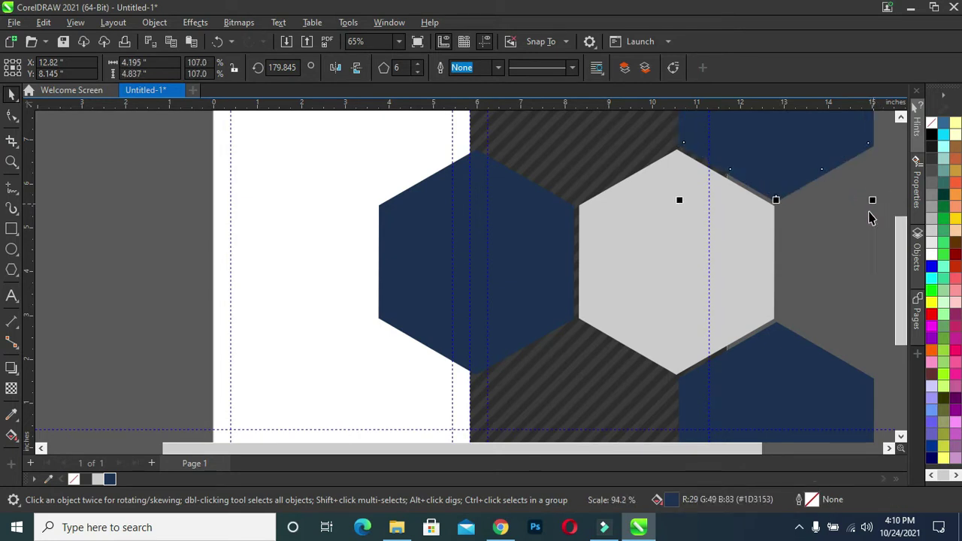
Step: Resize the bottom-right navy hexagon and give it a light grey outline
click(808, 368)
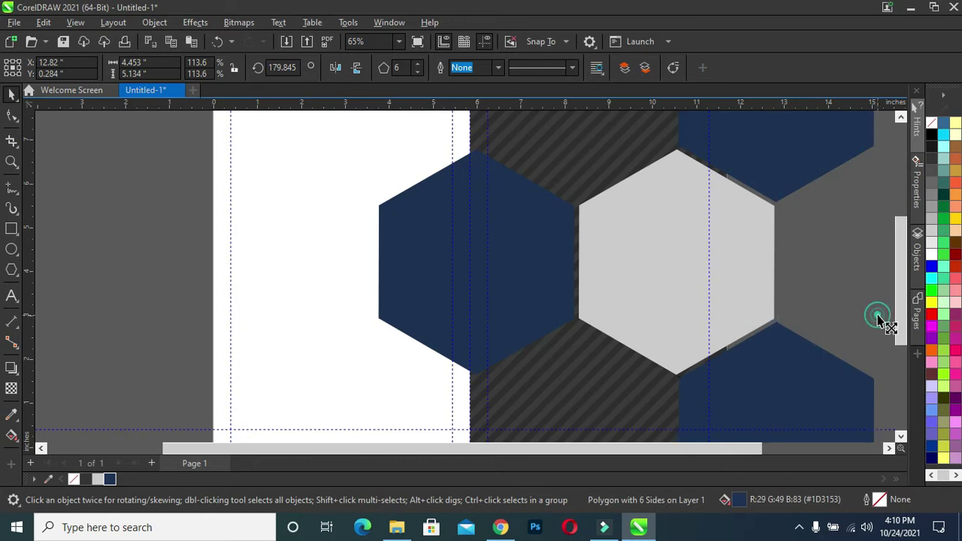
drag(877, 319, 872, 323)
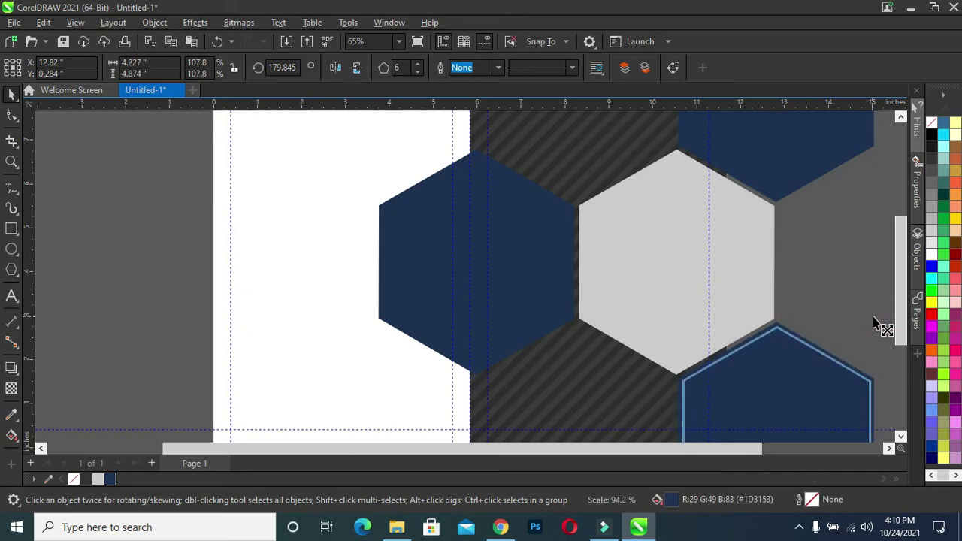
drag(872, 323, 872, 323)
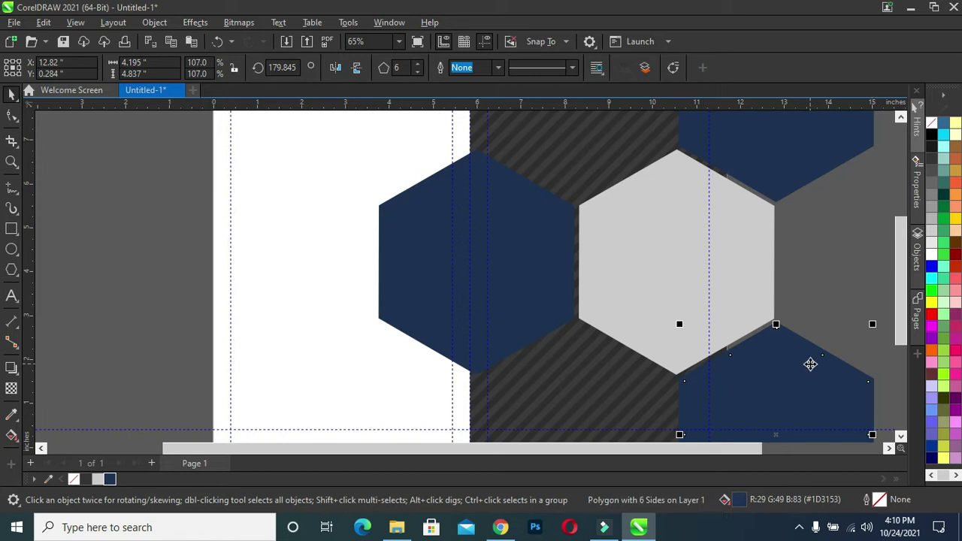
drag(776, 323, 776, 317)
right_click(103, 478)
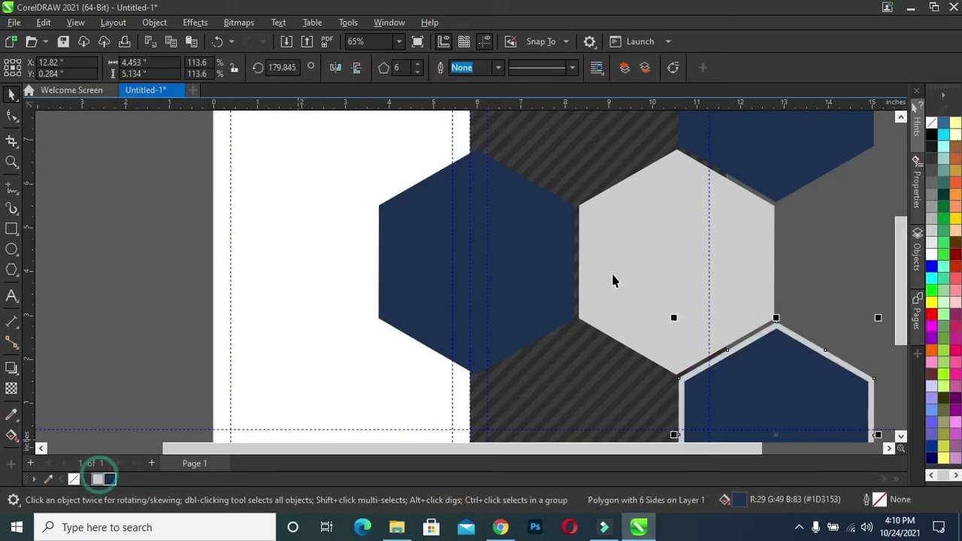
Step: Outline the top-right hexagon in 20% Black and fill the centre hexagon 80% Black
click(794, 191)
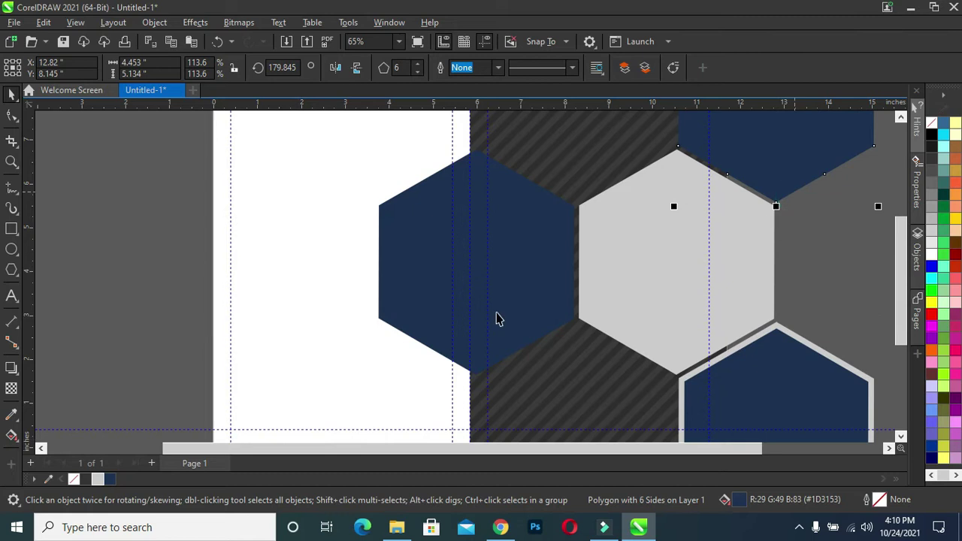
right_click(103, 481)
click(647, 270)
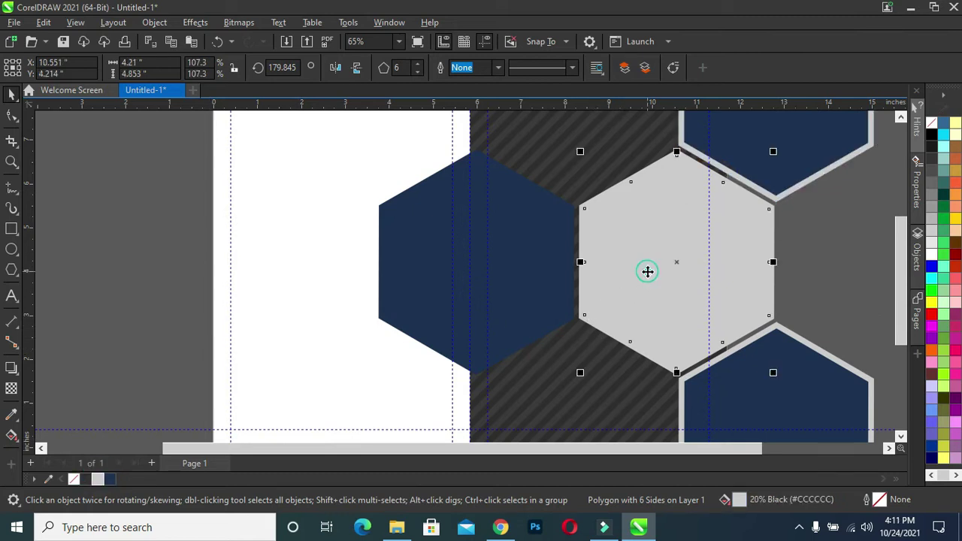
click(87, 478)
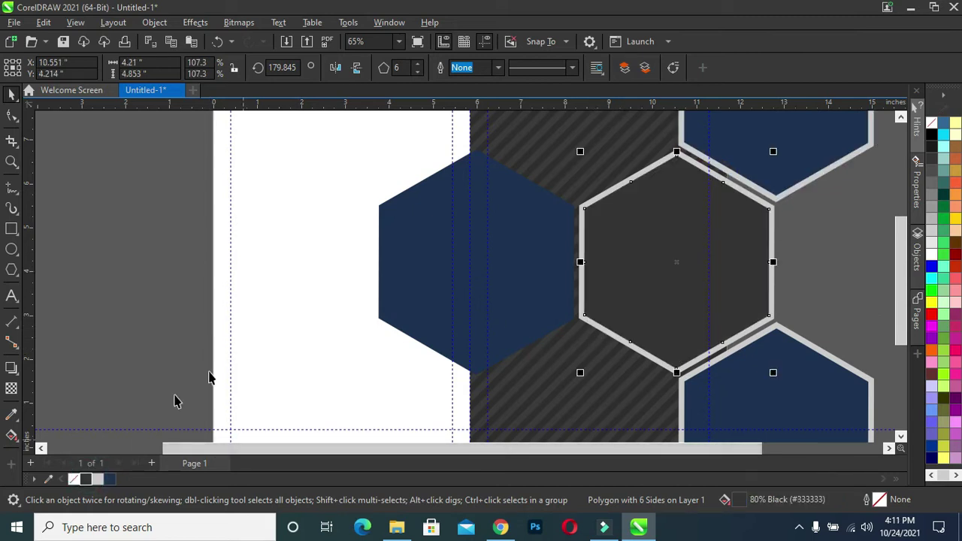
Step: Outline the left navy hexagon in light grey and enlarge it slightly
click(573, 320)
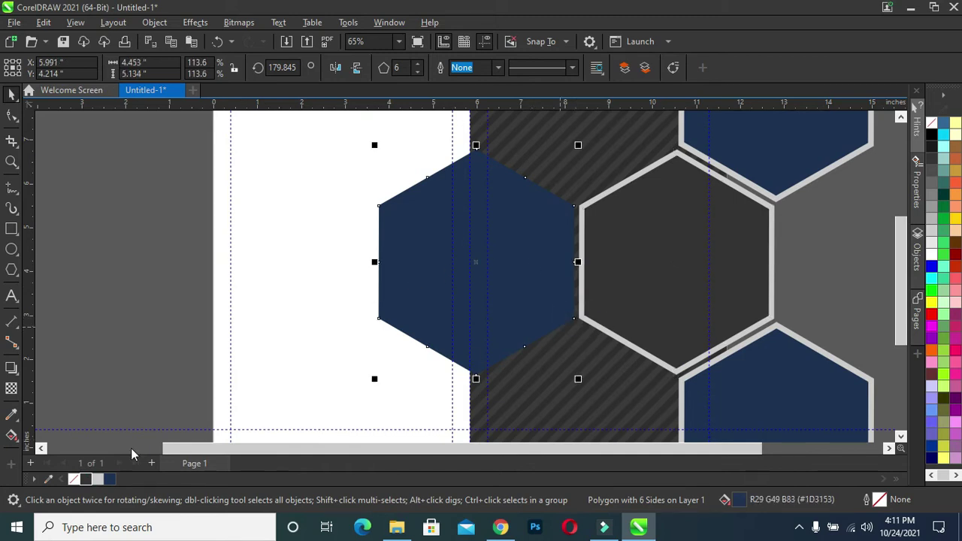
right_click(102, 480)
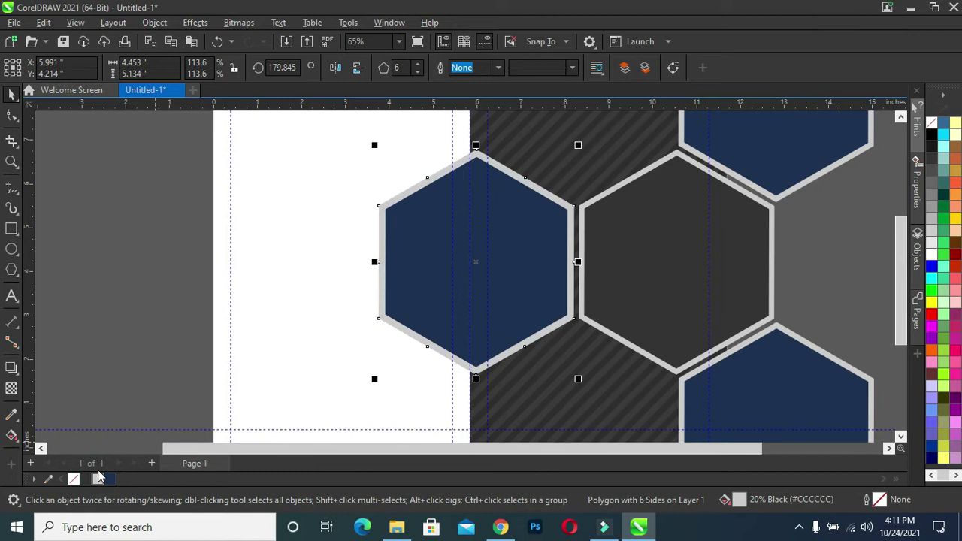
click(832, 244)
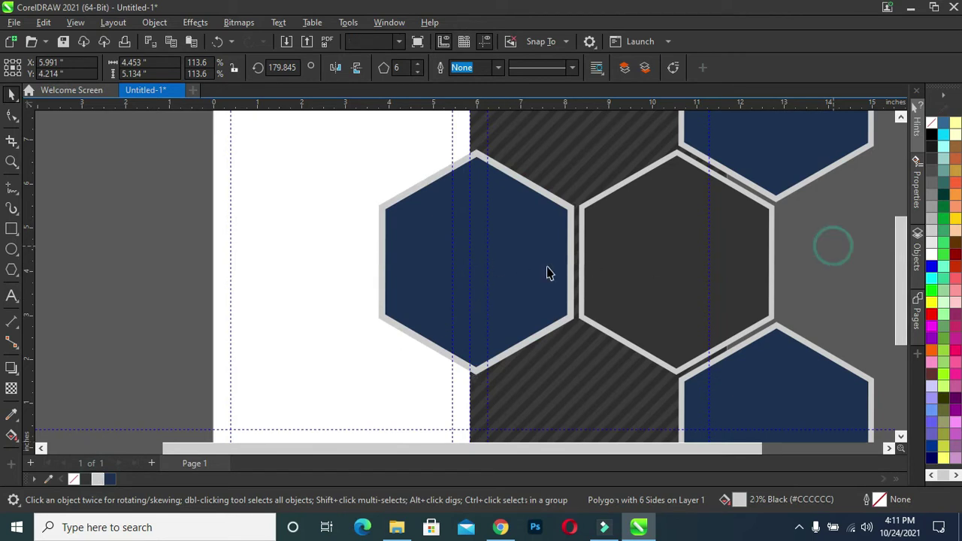
click(544, 262)
click(573, 372)
drag(572, 372, 577, 379)
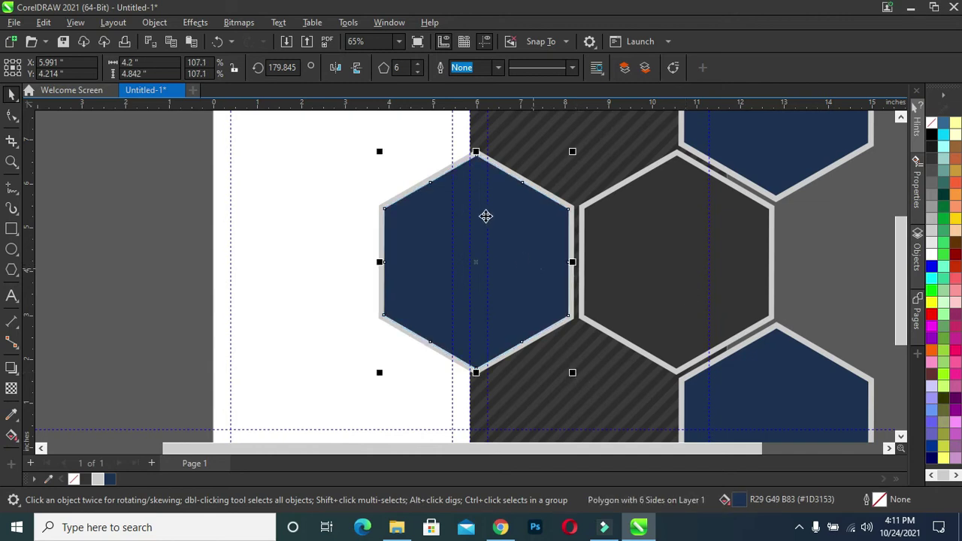
drag(126, 141, 580, 378)
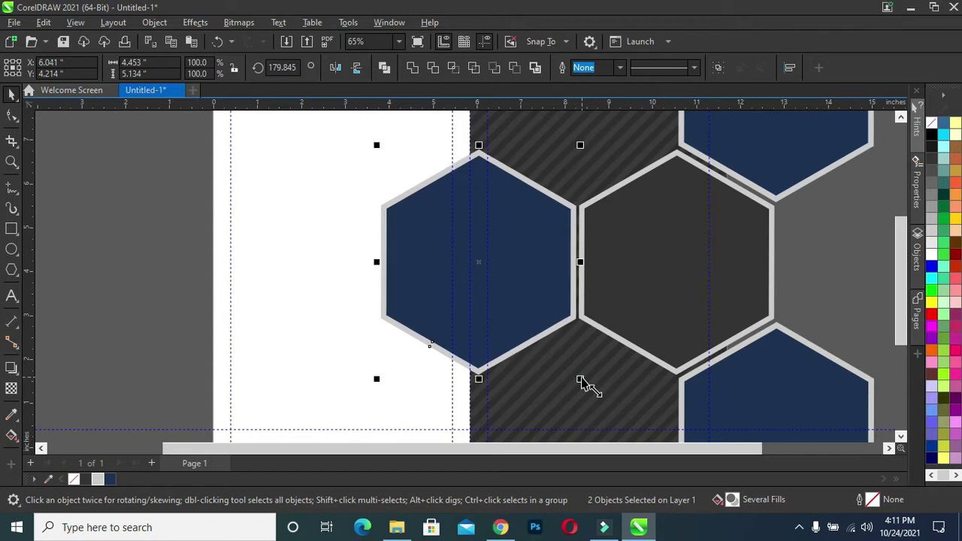
click(826, 286)
Step: Marquee-select the four hexagons and PowerClip them inside the dark striped rectangle
scroll(546, 197, down, 2)
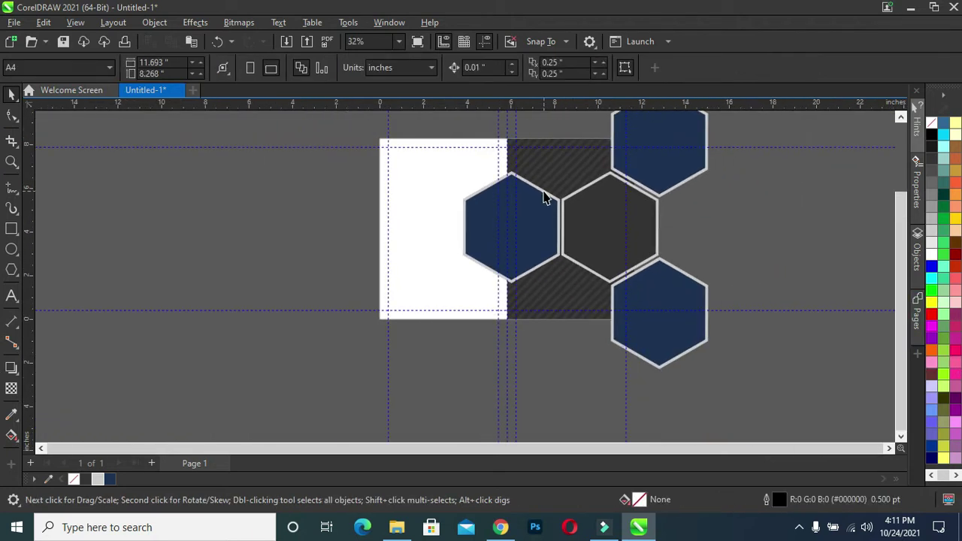
click(665, 135)
scroll(759, 117, up, 1)
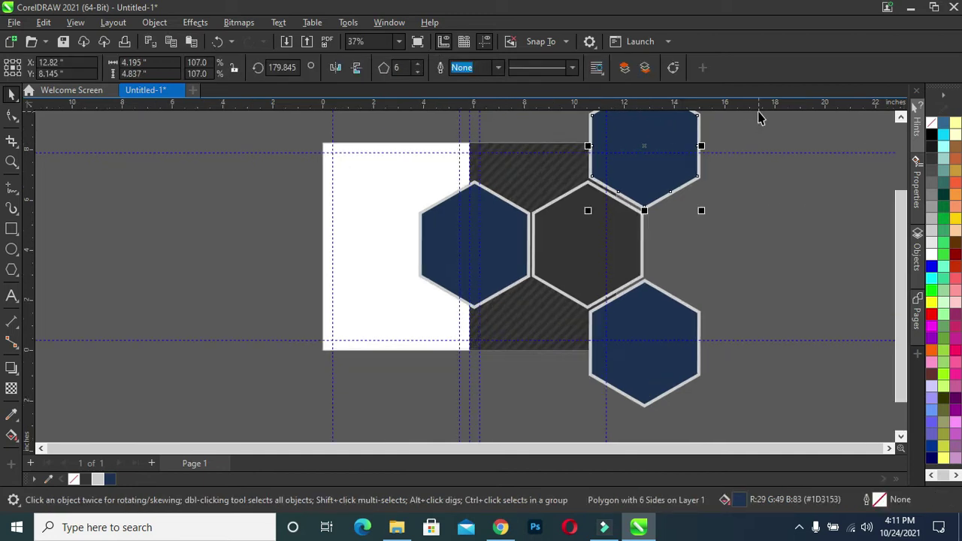
scroll(759, 129, down, 1)
drag(904, 229, 902, 215)
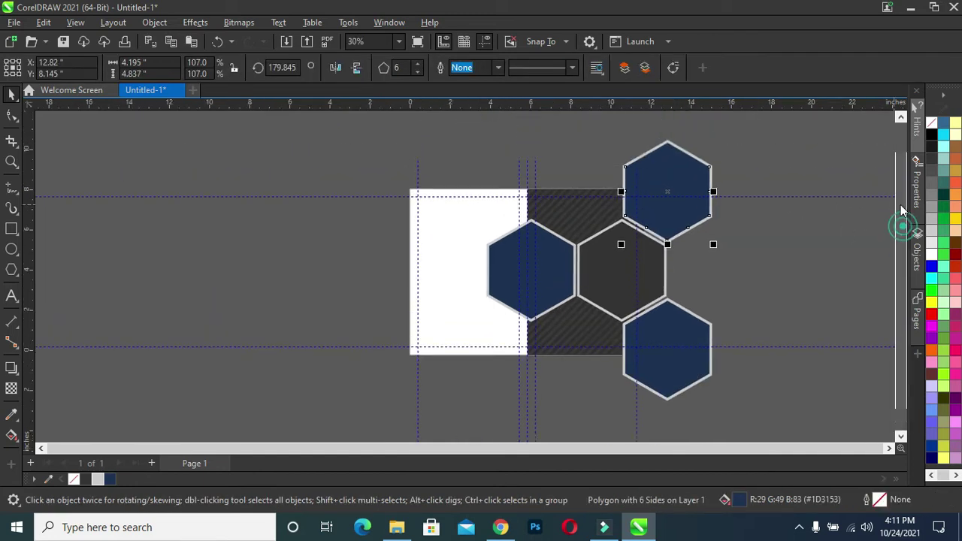
drag(754, 141, 563, 412)
drag(762, 123, 605, 391)
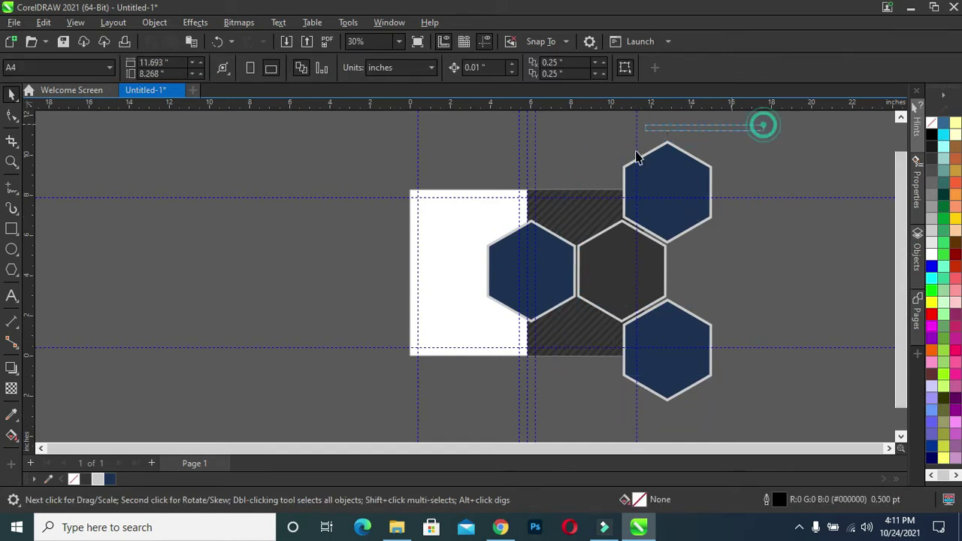
right_click(666, 275)
click(708, 302)
click(578, 287)
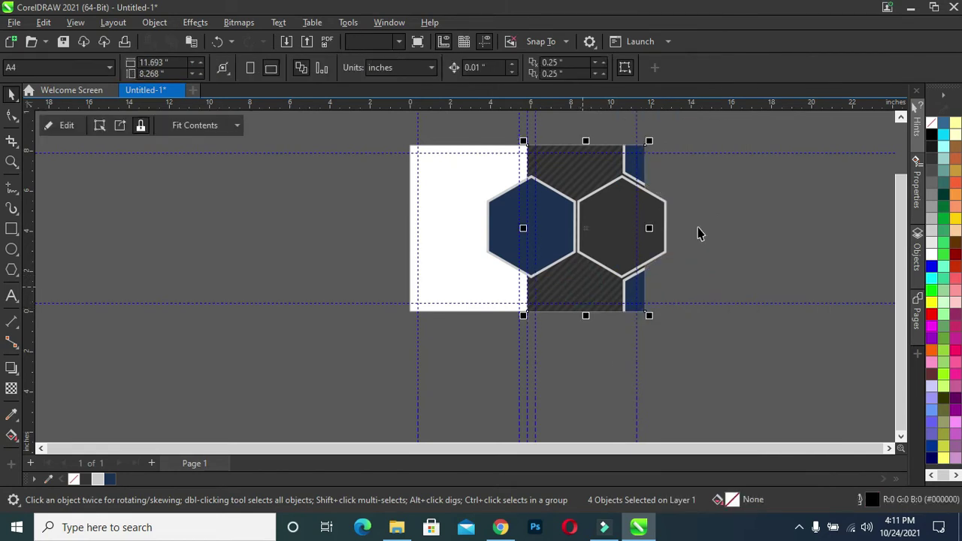
Step: PowerClip the left navy hexagon inside the striped panel
scroll(689, 204, up, 2)
scroll(689, 205, up, 1)
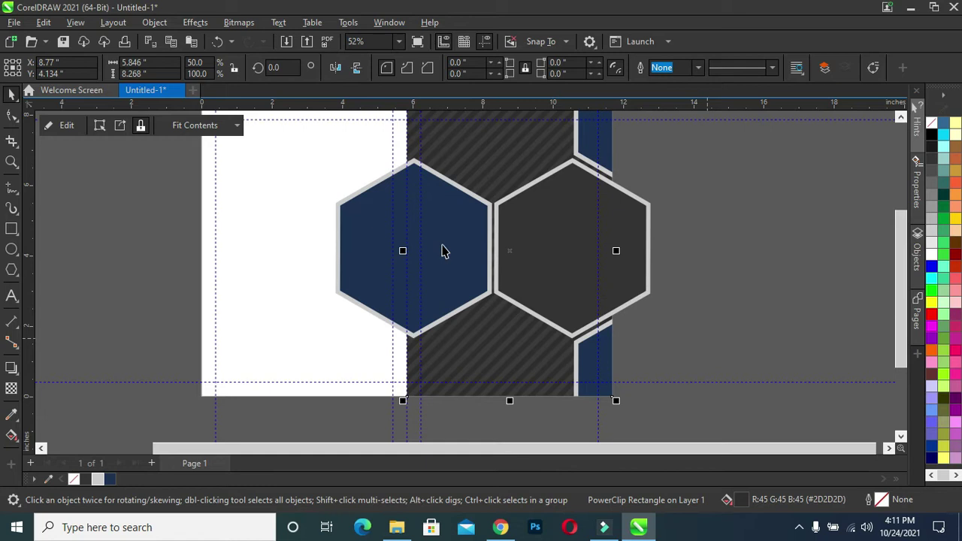
drag(154, 158, 517, 350)
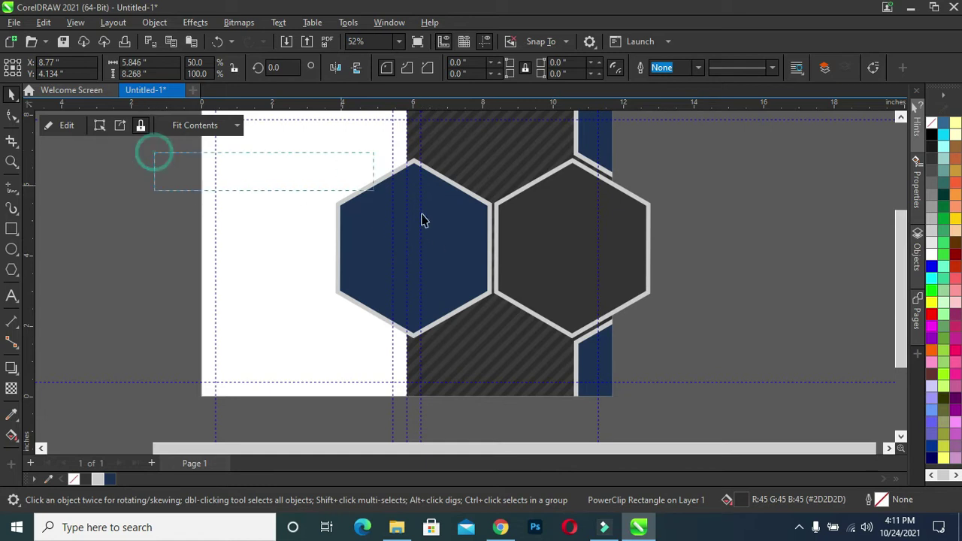
right_click(453, 248)
click(501, 305)
click(476, 361)
click(668, 310)
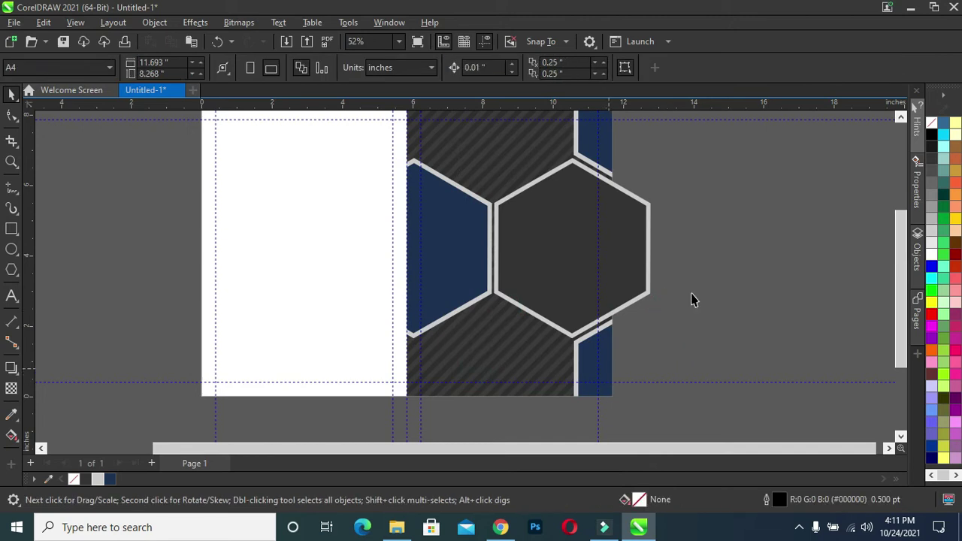
Step: Open the striped panel's PowerClip contents to check them, then finish editing
click(464, 170)
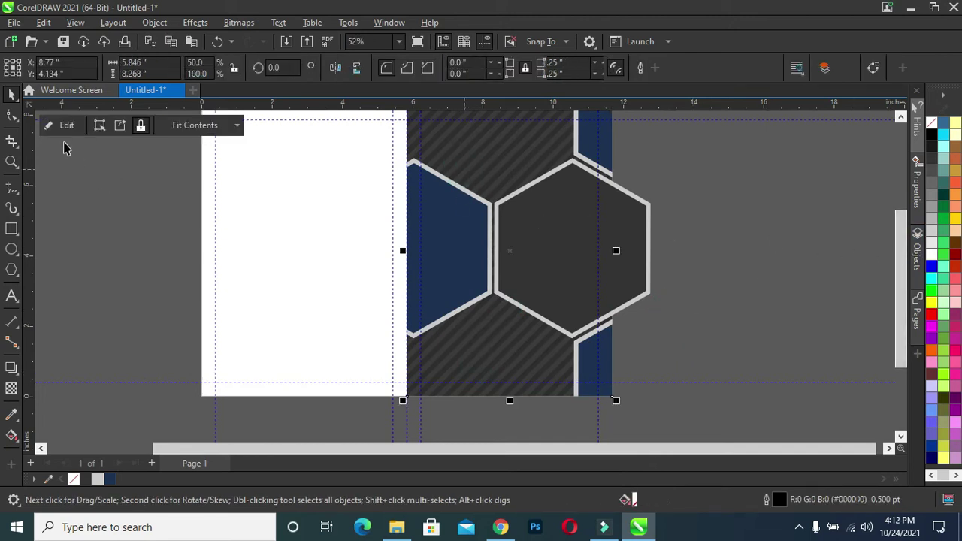
click(60, 125)
scroll(628, 179, down, 1)
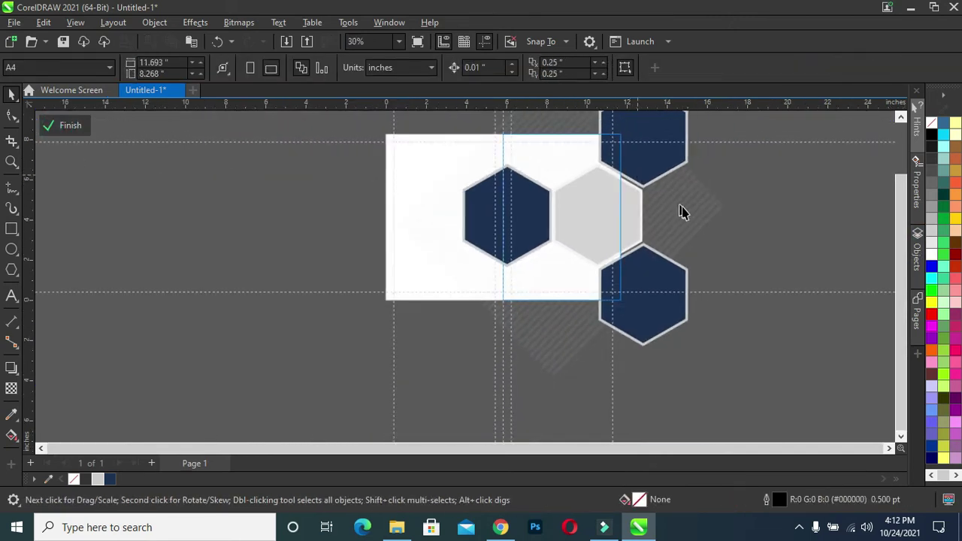
scroll(681, 208, down, 1)
drag(896, 347, 899, 322)
drag(776, 147, 595, 433)
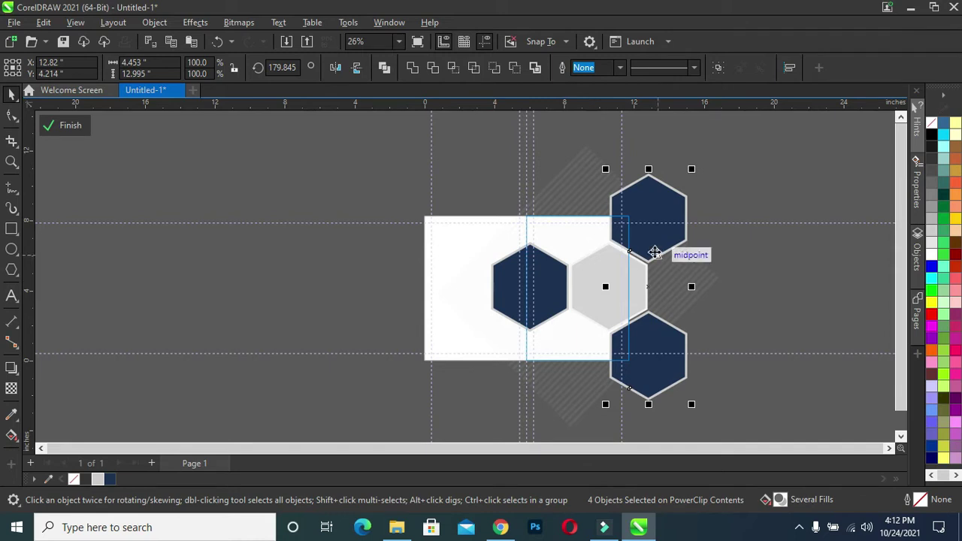
scroll(644, 248, up, 1)
scroll(642, 242, up, 1)
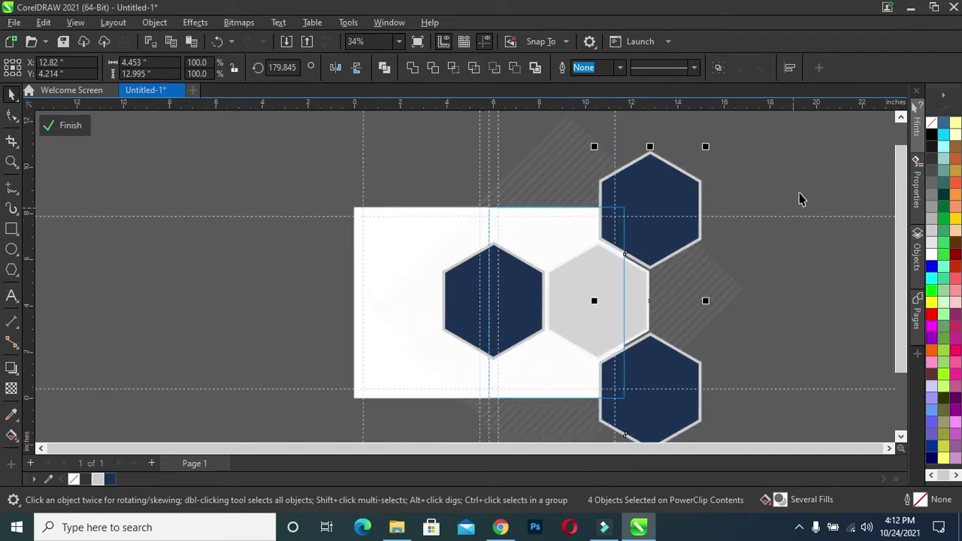
click(118, 205)
click(118, 206)
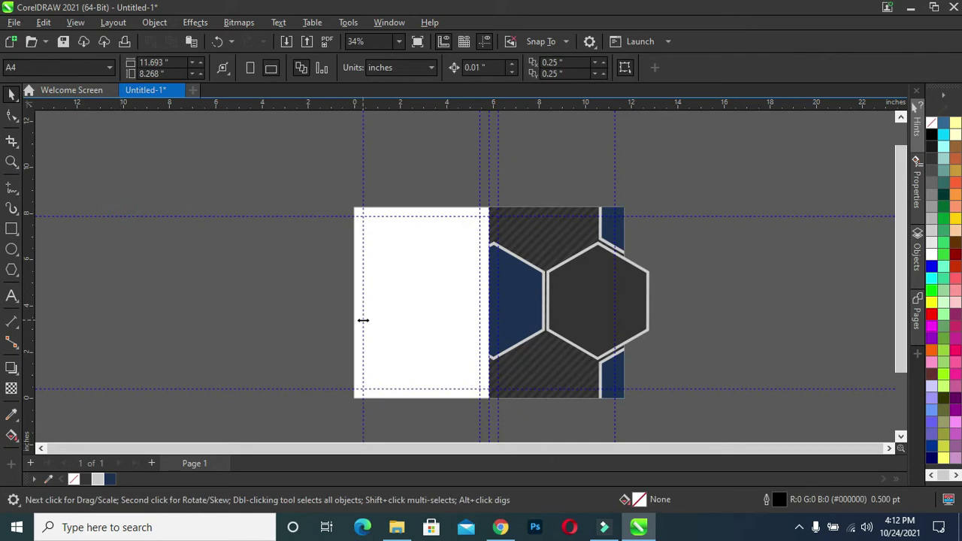
scroll(512, 279, up, 2)
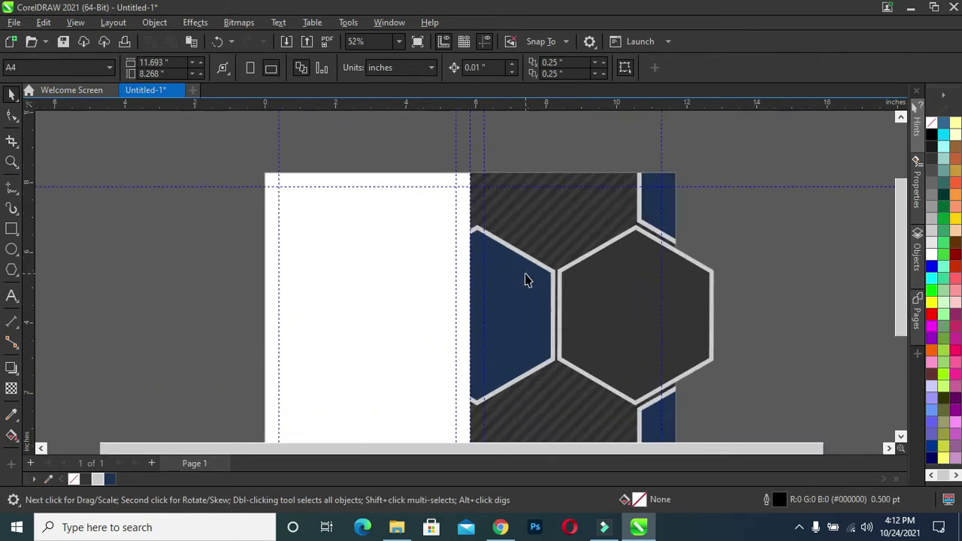
Step: Nudge the left navy hexagon and the centre hexagon left inside the striped panel
click(503, 281)
click(64, 125)
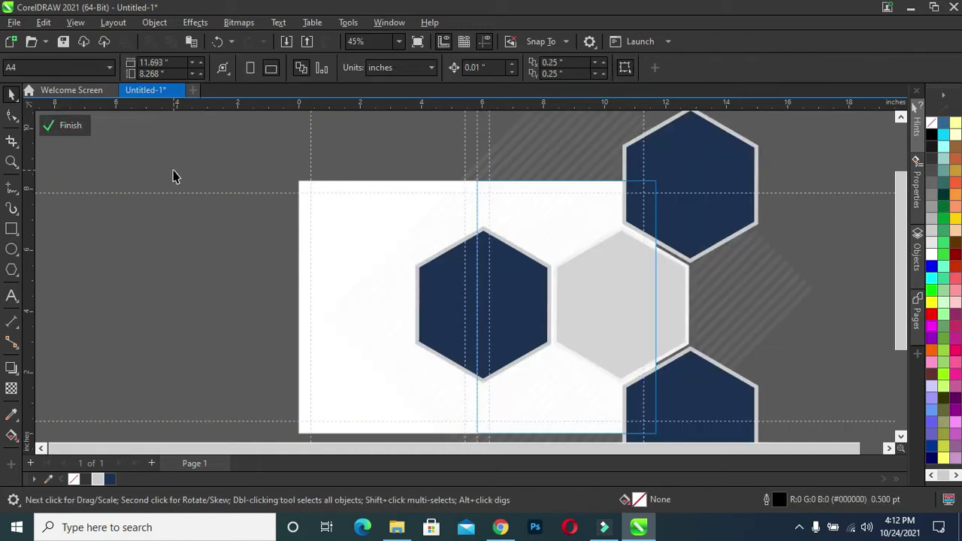
drag(163, 212, 681, 406)
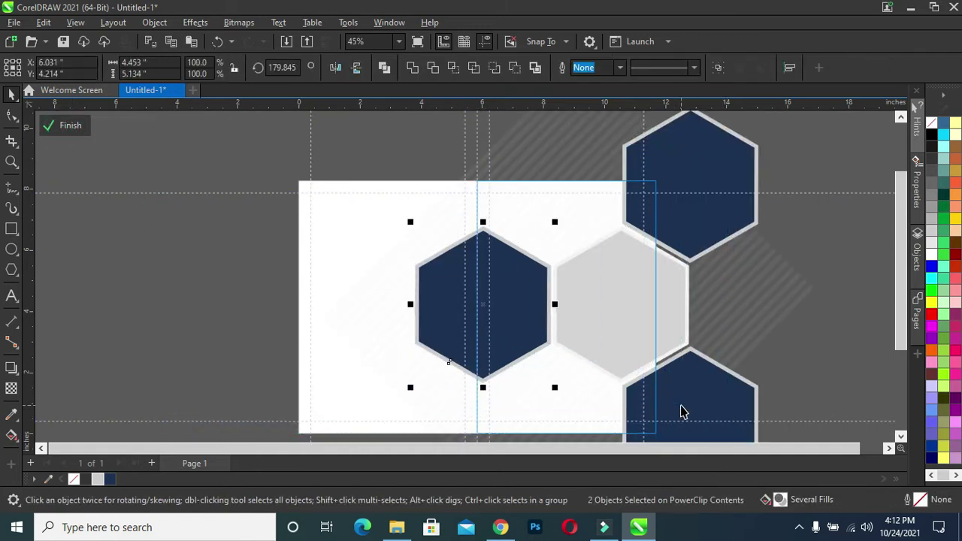
key(Left)
key(Left)
key(Left)
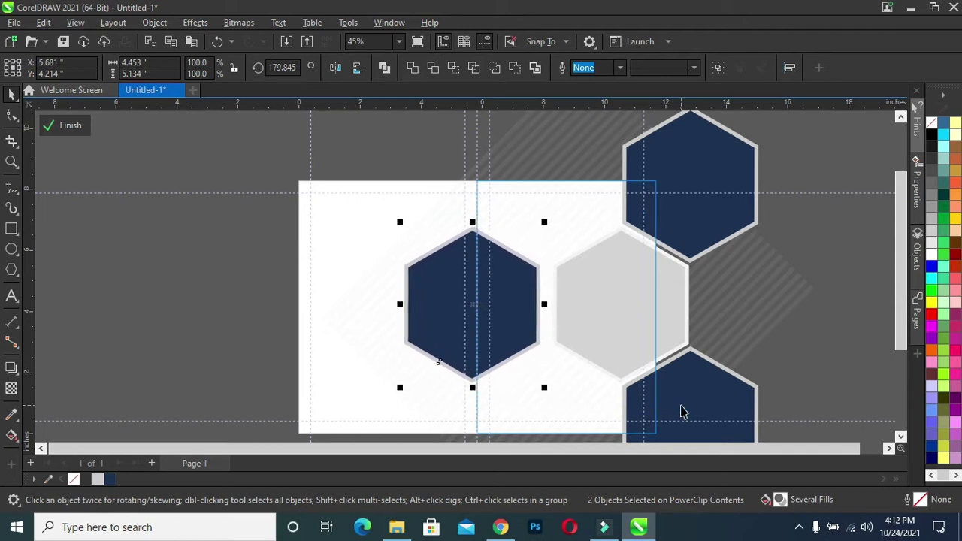
key(Left)
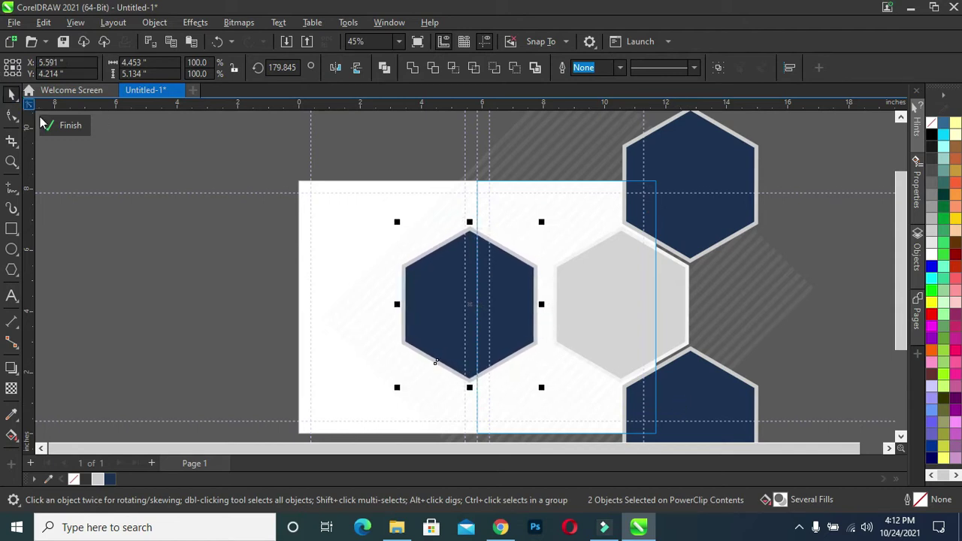
click(66, 126)
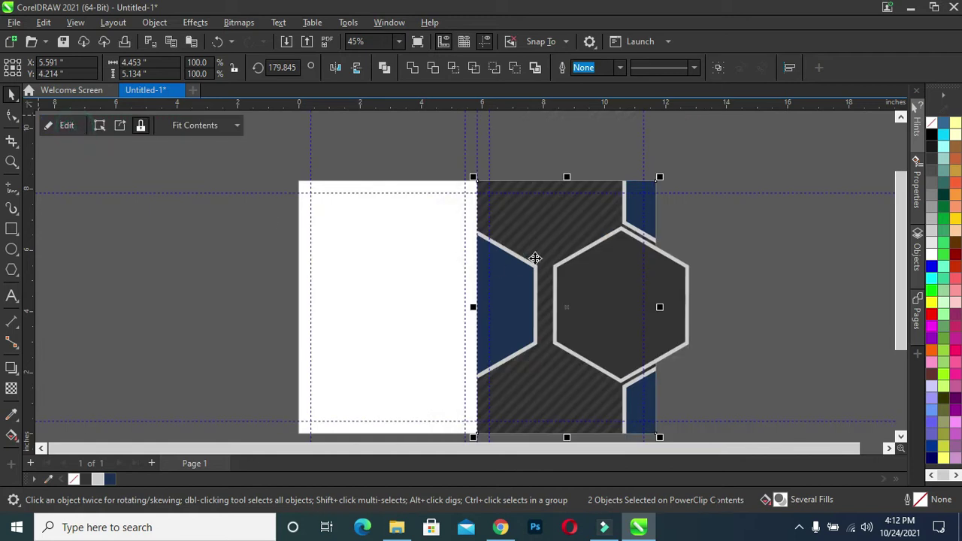
drag(768, 223, 511, 401)
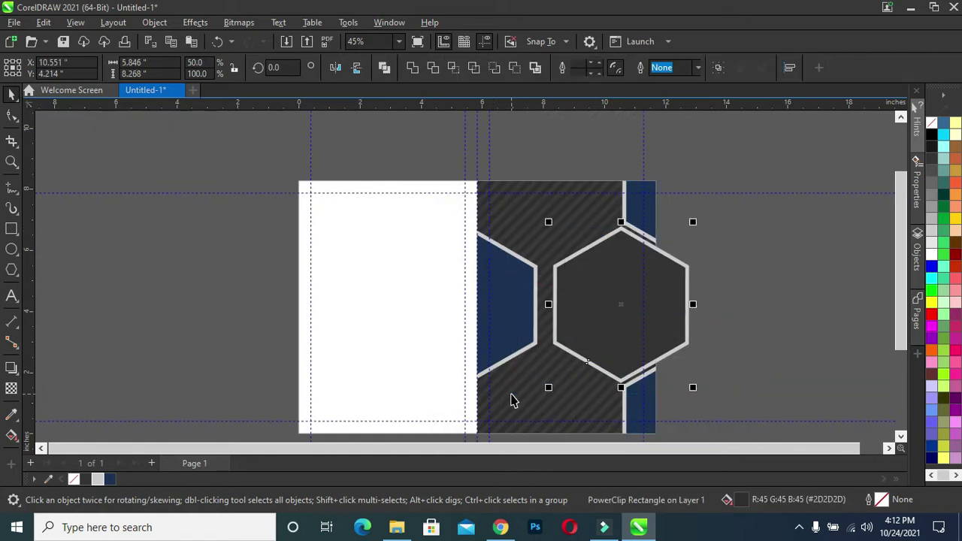
key(Left)
key(Left)
key(Left)
key(Left)
key(Left)
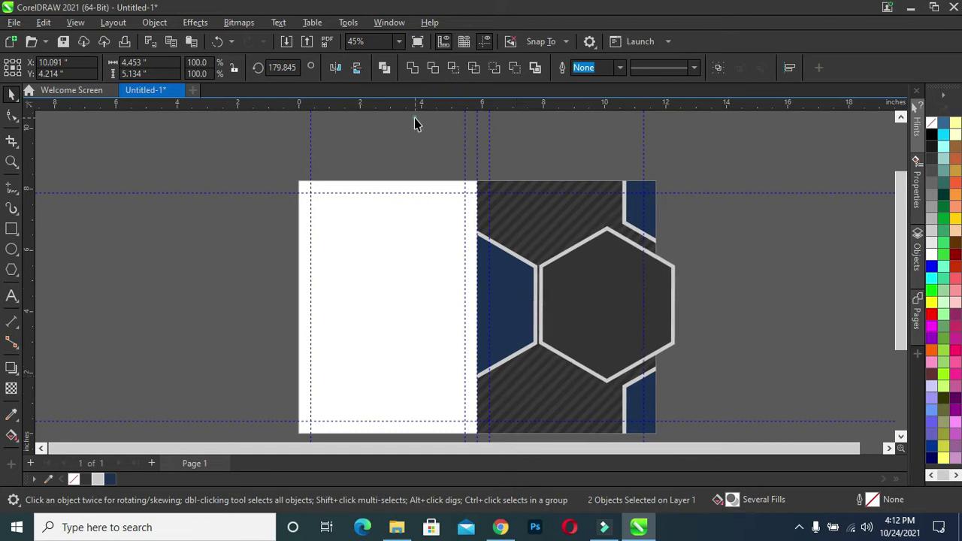
Step: Nudge the four right-hand hexagons and stripes slightly left inside the panel
click(569, 253)
click(47, 125)
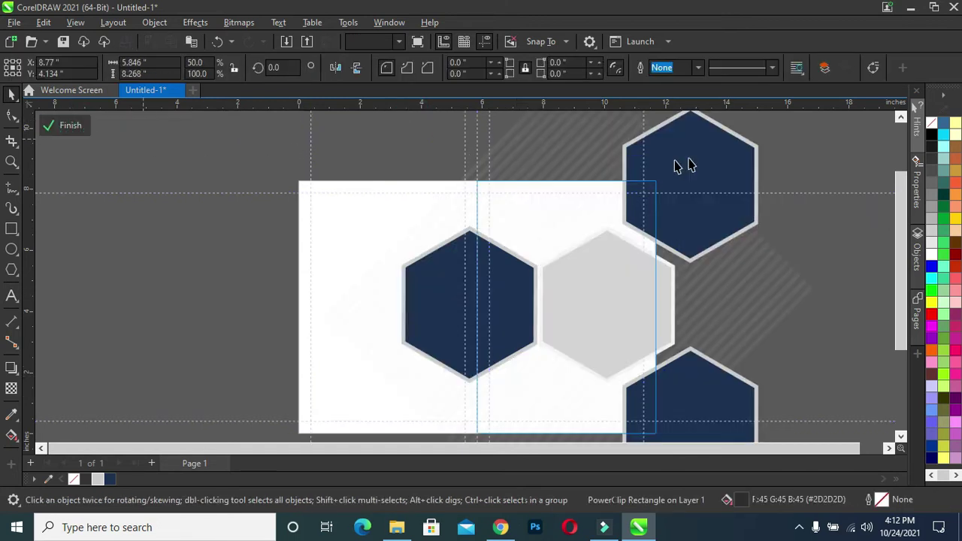
click(789, 133)
scroll(790, 129, down, 1)
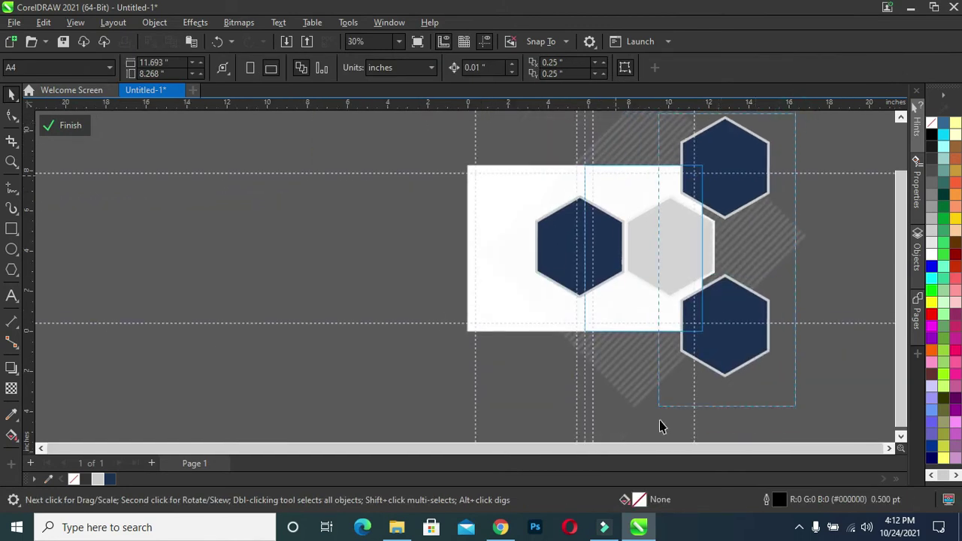
drag(797, 121, 669, 421)
key(Left)
key(Left)
key(Left)
key(Left)
key(Left)
key(Left)
scroll(842, 243, up, 1)
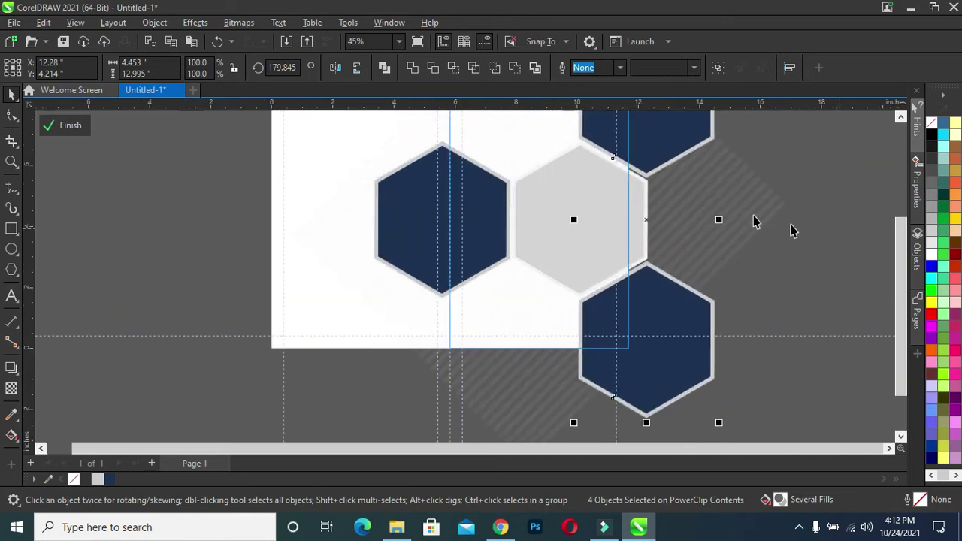
click(66, 124)
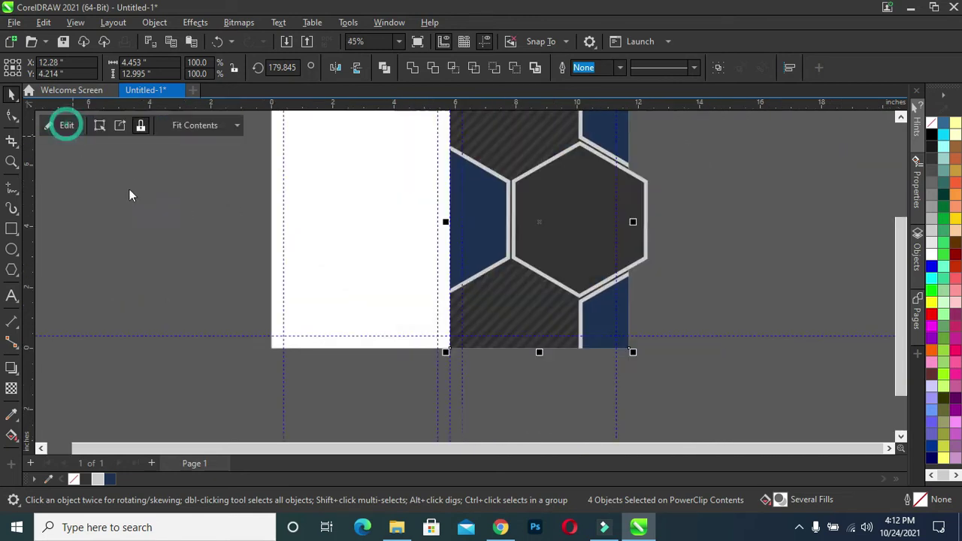
click(140, 197)
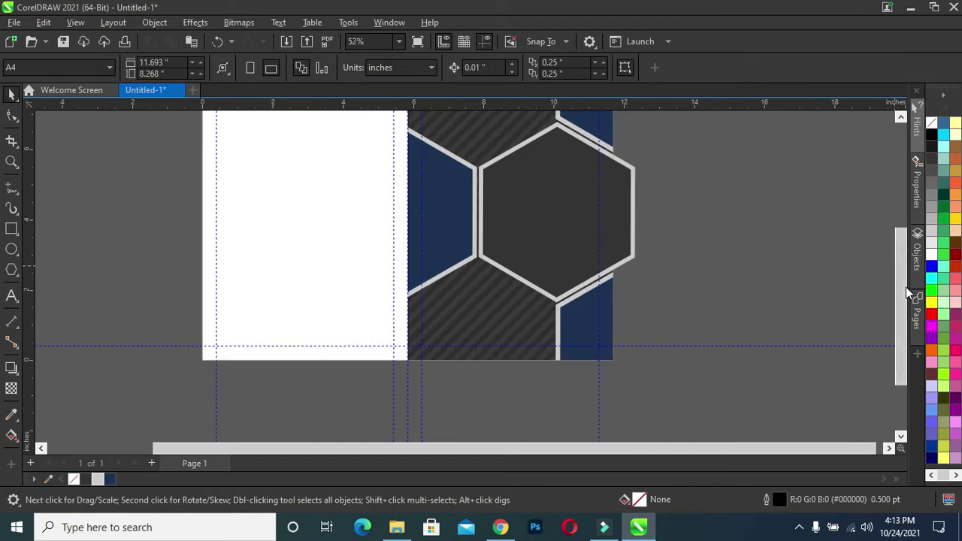
Step: Drop a copy of the charcoal centre hexagon onto the white left page
drag(904, 286, 897, 257)
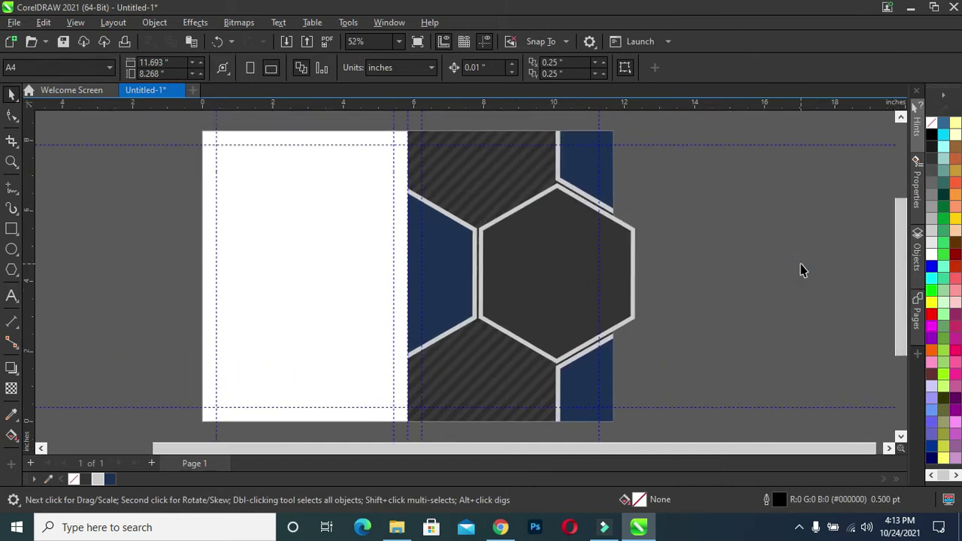
drag(725, 175, 461, 369)
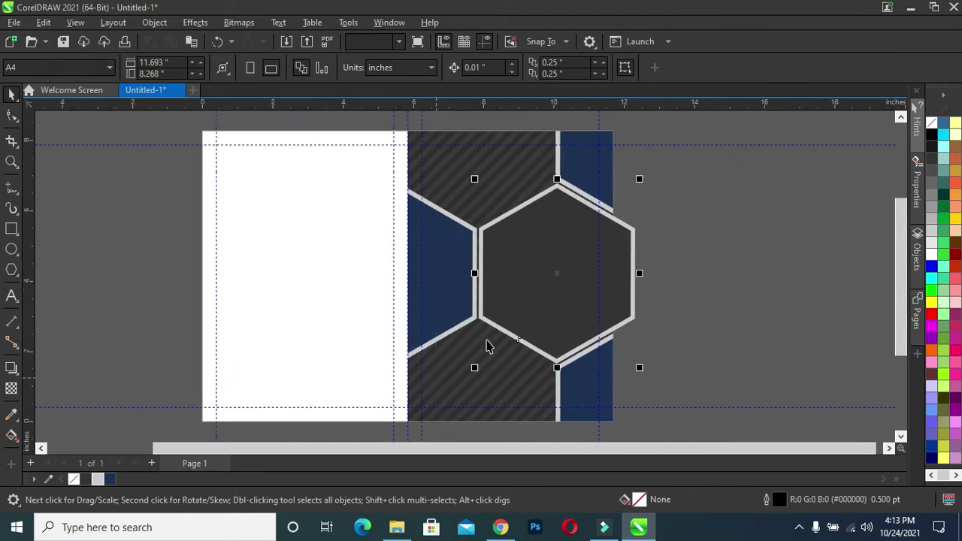
drag(554, 275, 286, 247)
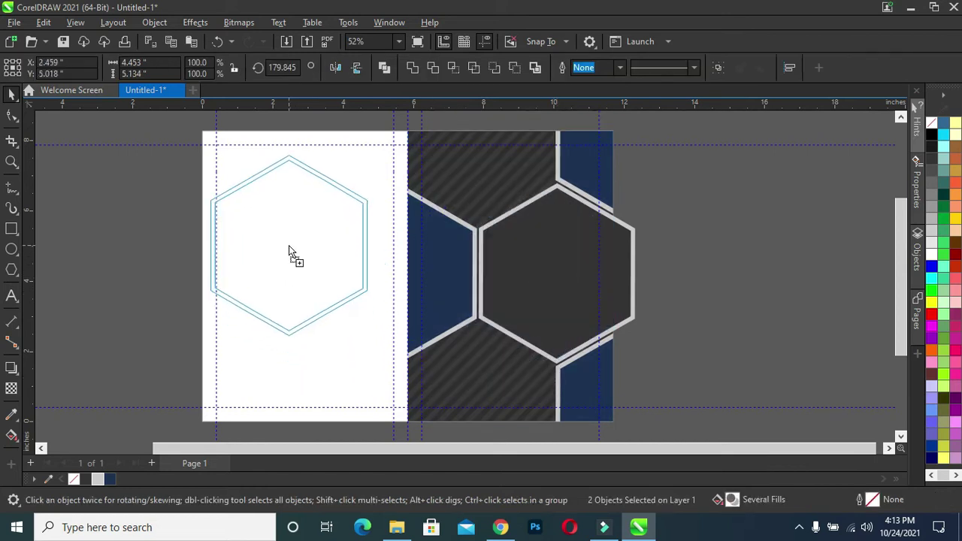
click(734, 224)
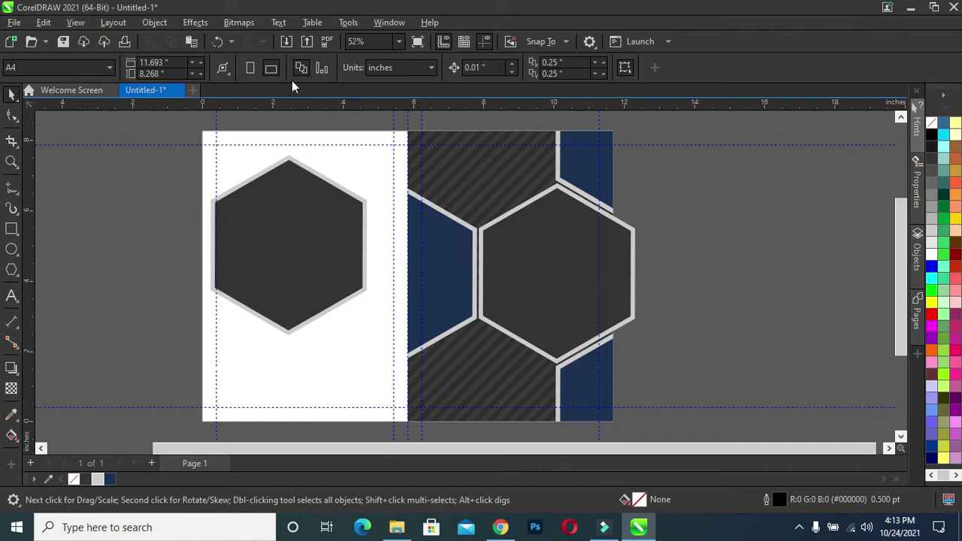
click(287, 45)
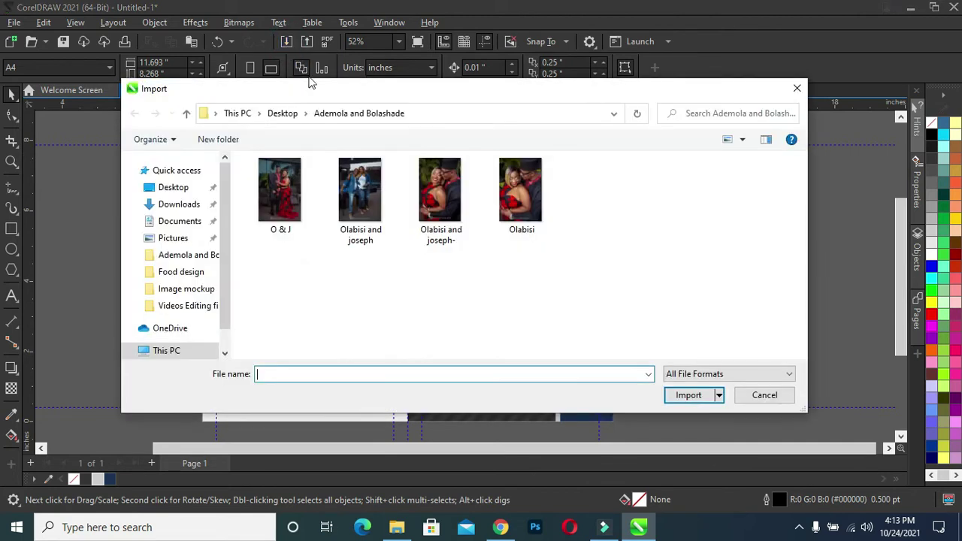
Step: Import all four couple photos and place them beside the page
drag(548, 233, 275, 144)
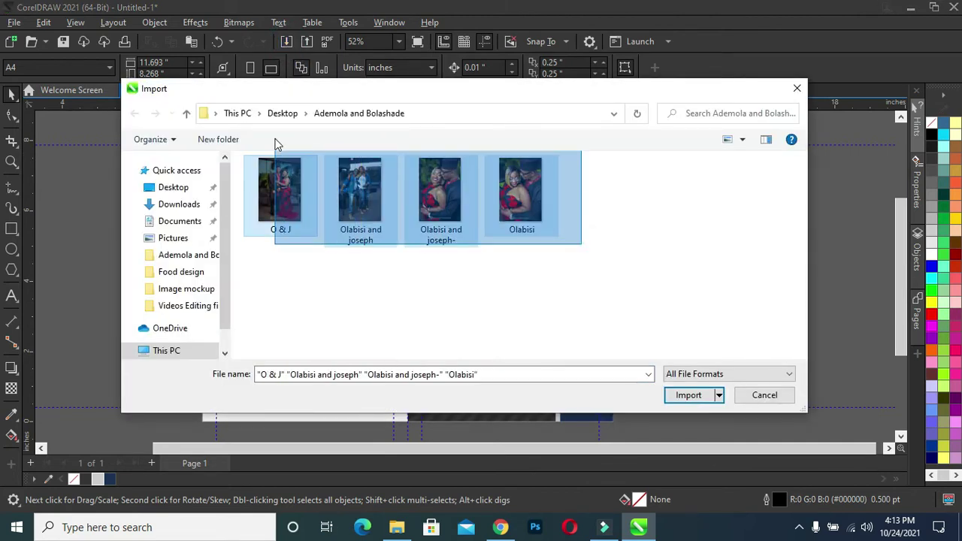
click(690, 395)
click(76, 180)
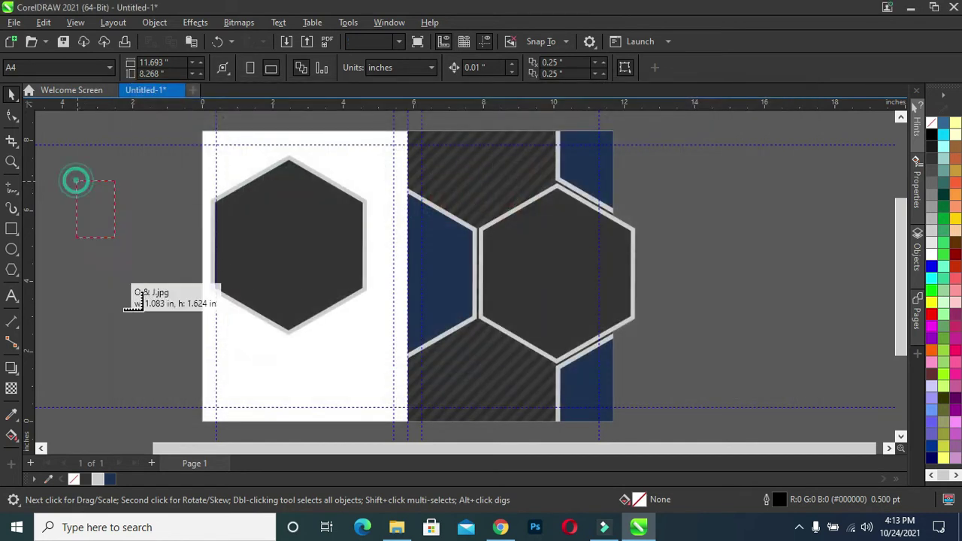
click(61, 263)
click(133, 153)
click(133, 272)
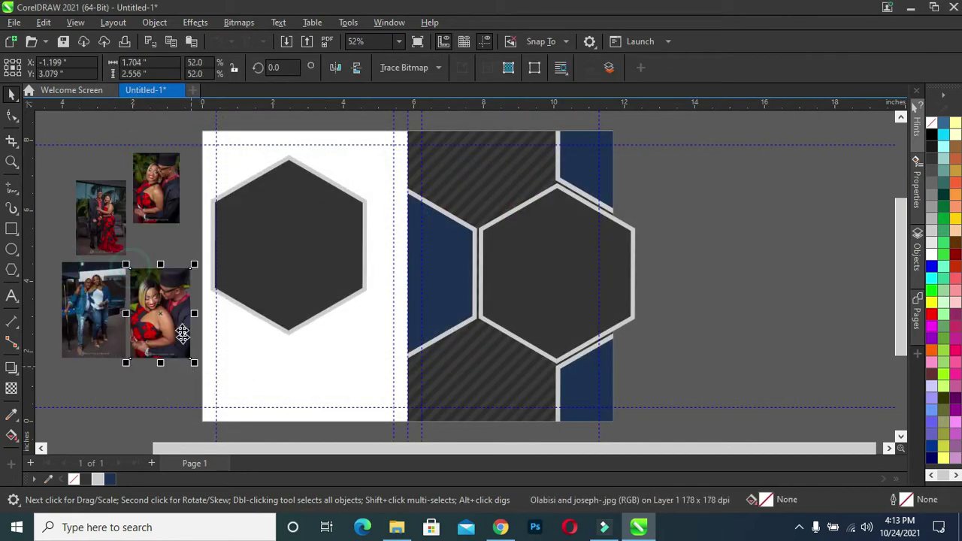
Step: Enlarge one photo to 133.5% and position it over the centre hexagon
drag(188, 270, 266, 154)
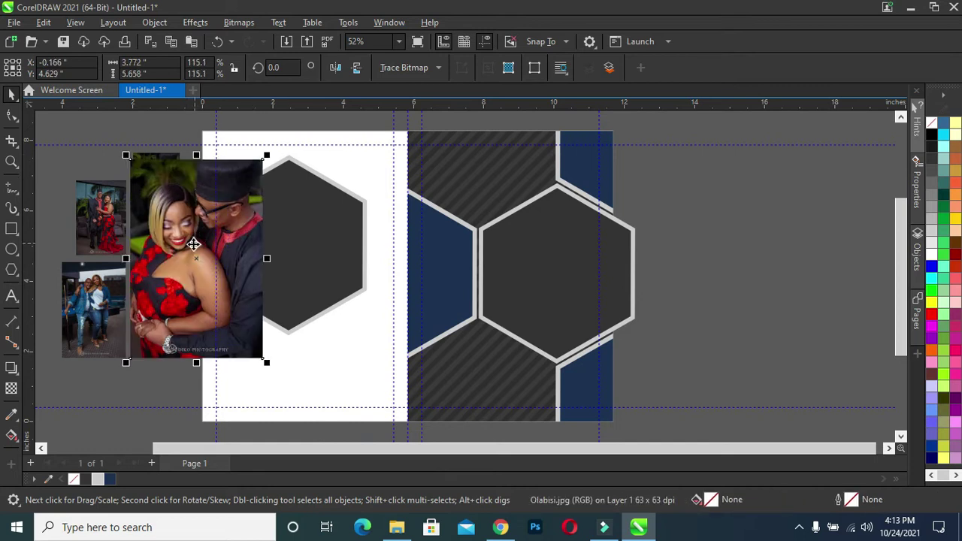
drag(193, 244, 546, 268)
drag(618, 178, 641, 146)
mouse_move(528, 253)
mouse_down()
mouse_move(524, 266)
mouse_move(743, 271)
mouse_move(519, 278)
mouse_up()
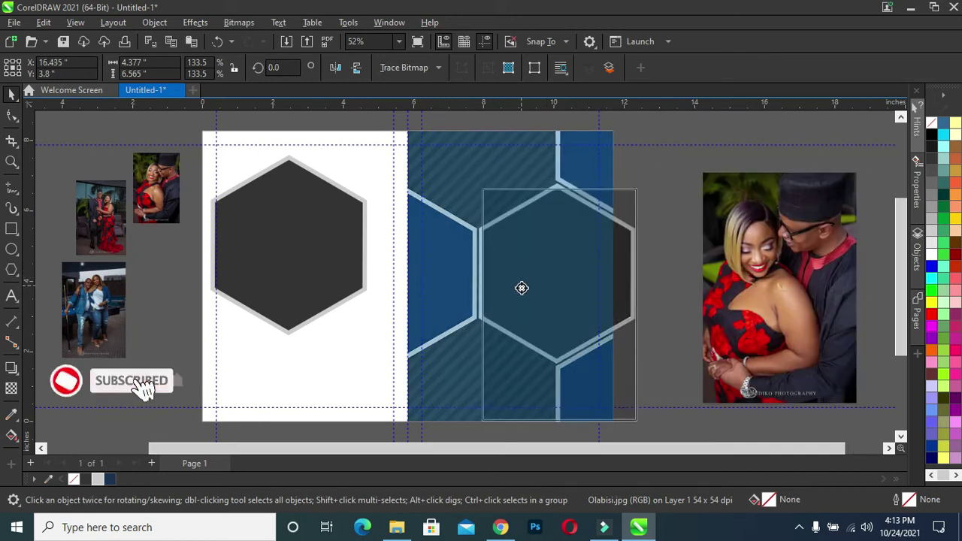
Step: PowerClip the couple photo inside the centre hexagon
drag(520, 278, 520, 284)
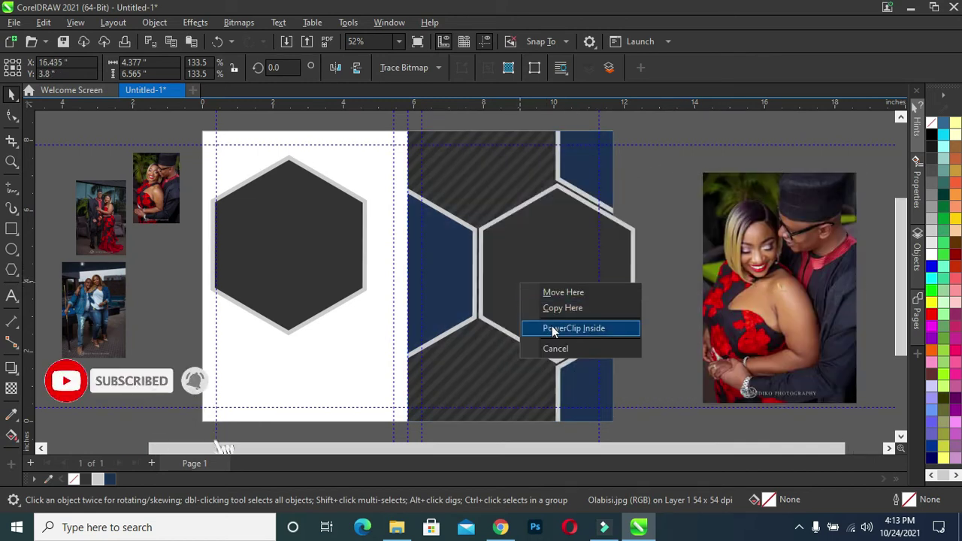
click(555, 327)
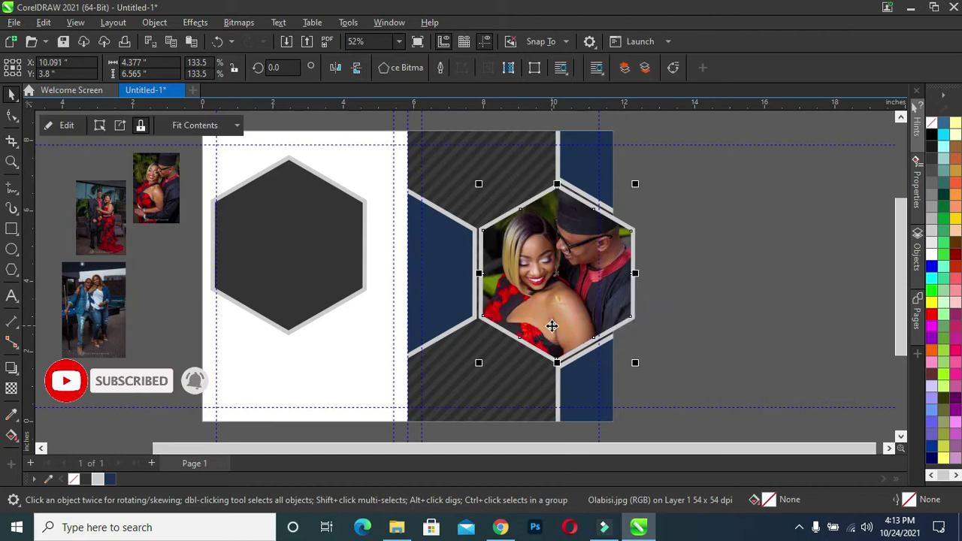
click(686, 239)
mouse_move(691, 176)
mouse_down()
mouse_move(461, 318)
mouse_move(480, 302)
mouse_move(516, 278)
mouse_move(428, 385)
mouse_up()
Step: PowerClip the photo hexagon inside the striped panel
right_click(530, 338)
click(566, 303)
click(479, 404)
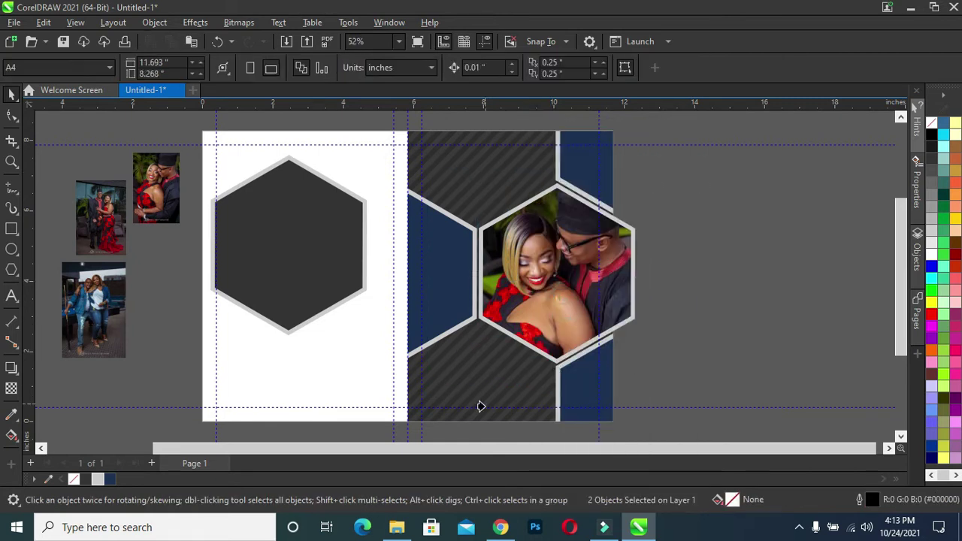
click(726, 311)
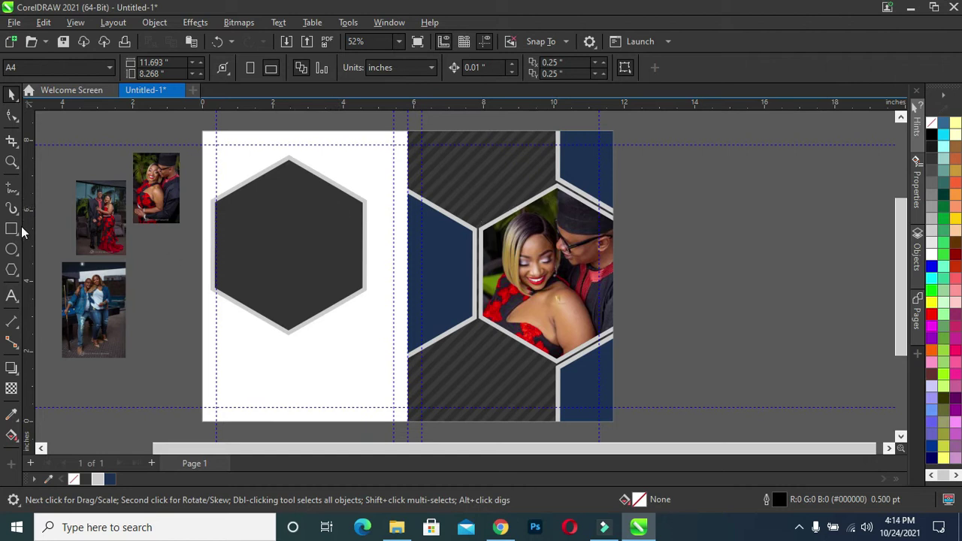
click(11, 296)
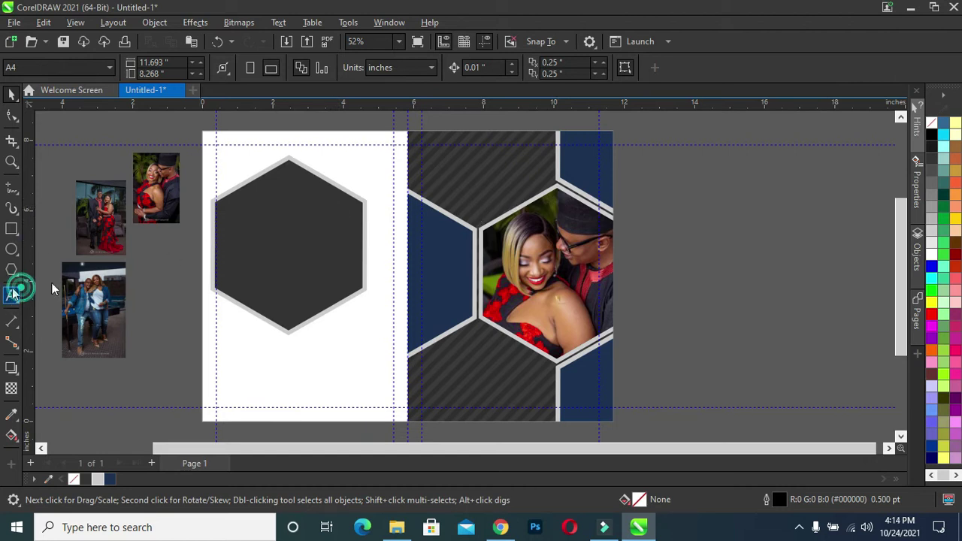
Step: Type the two-line title BEAUTIFUL / BEGINNING, correcting the misspelling via suggestions
click(667, 196)
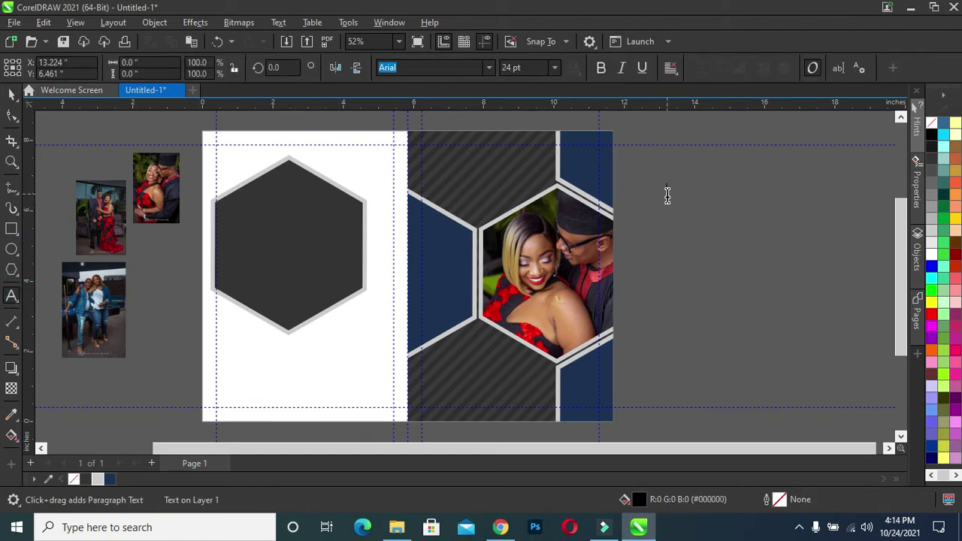
text(BEA)
text(UTIFUL)
key(Return)
text(BEGGINNING)
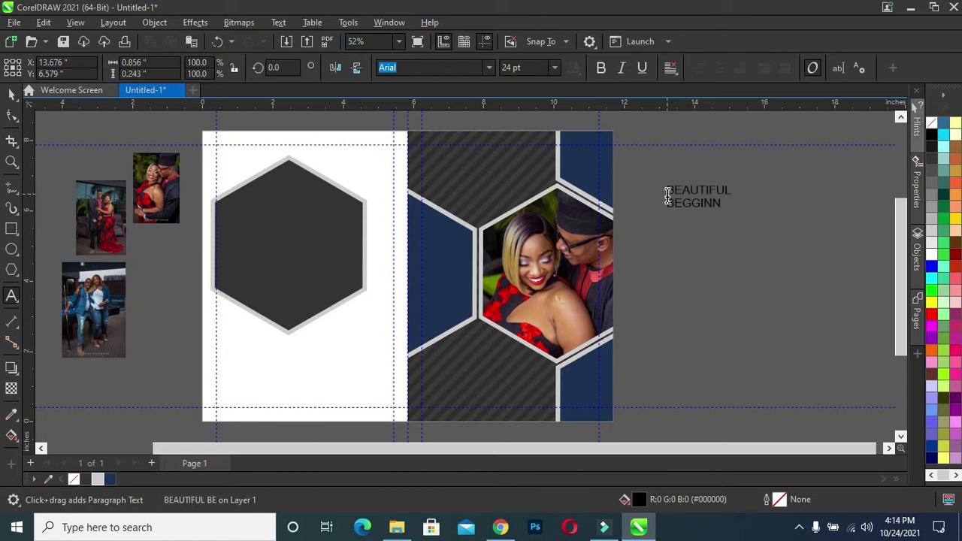
right_click(712, 203)
click(755, 233)
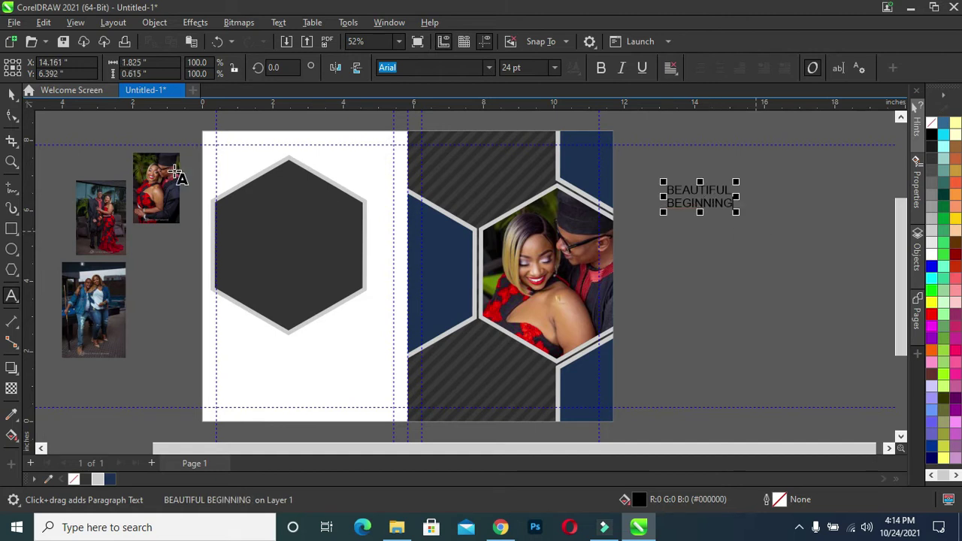
click(10, 99)
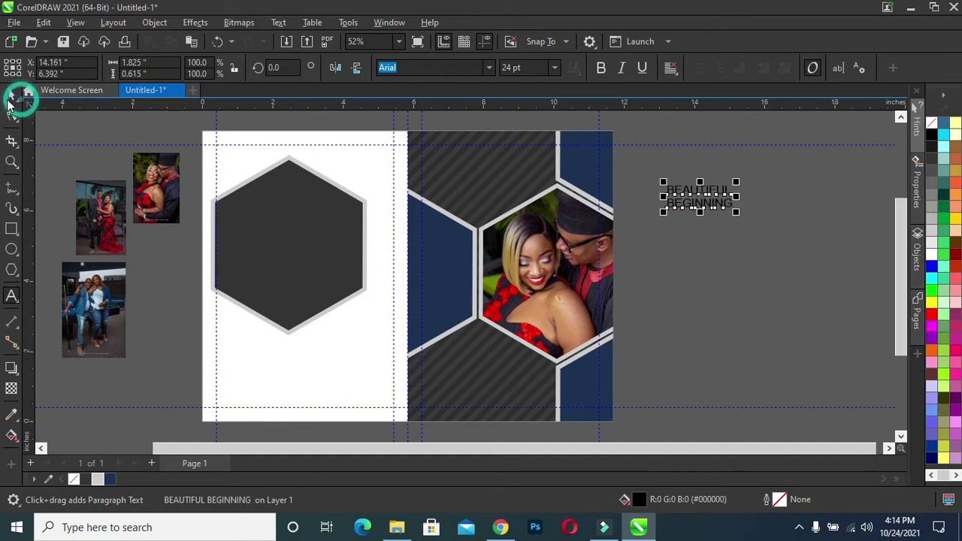
Step: Set the title's font to Futura Md BT Bold
click(490, 68)
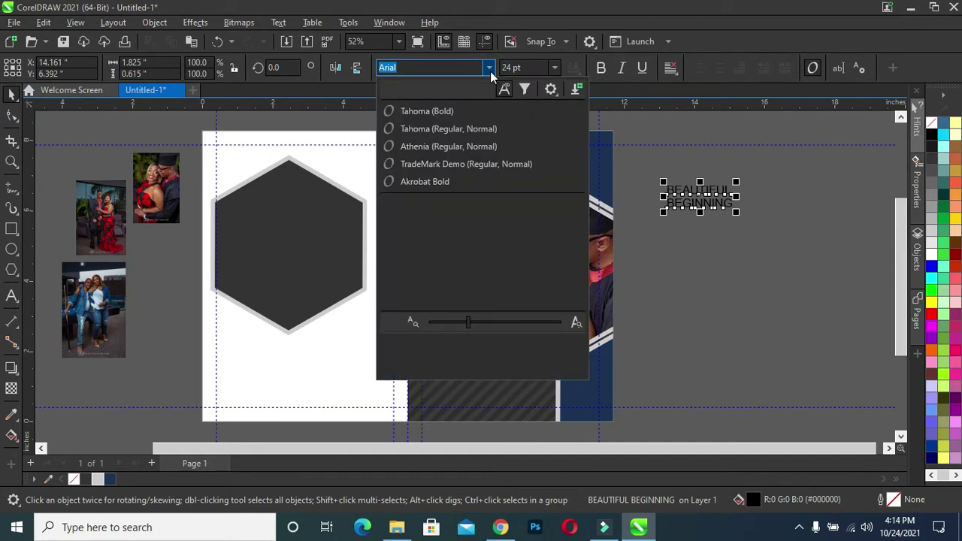
text(FUTURA)
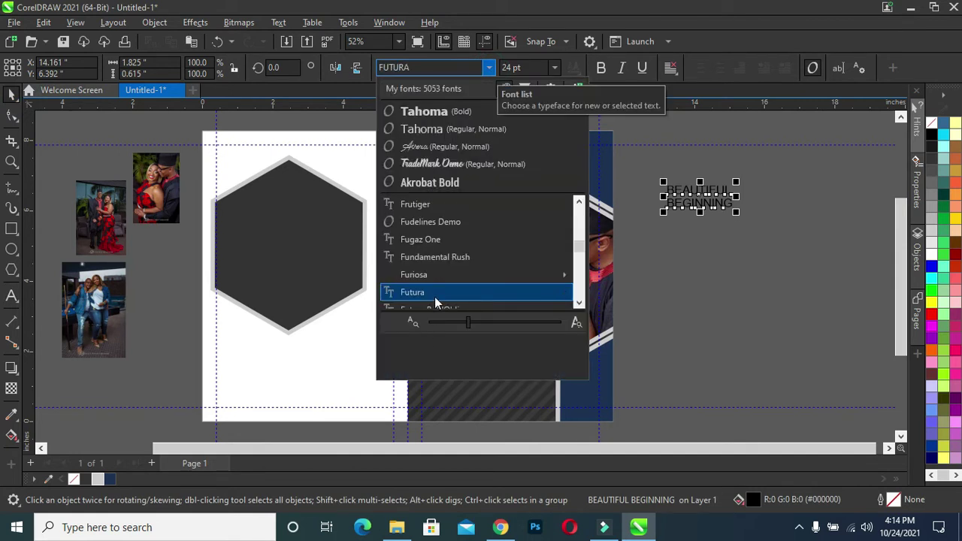
scroll(474, 285, down, 1)
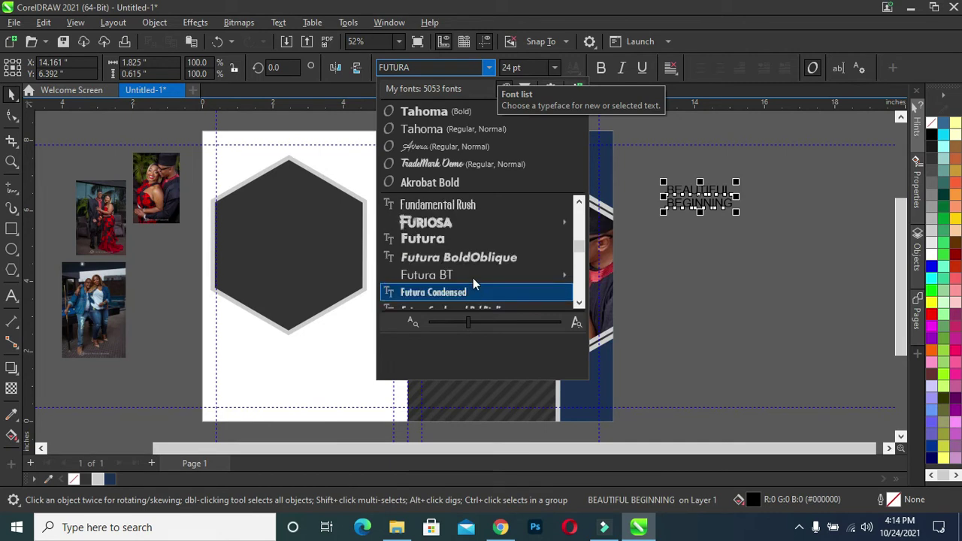
scroll(445, 237, down, 1)
scroll(444, 237, down, 1)
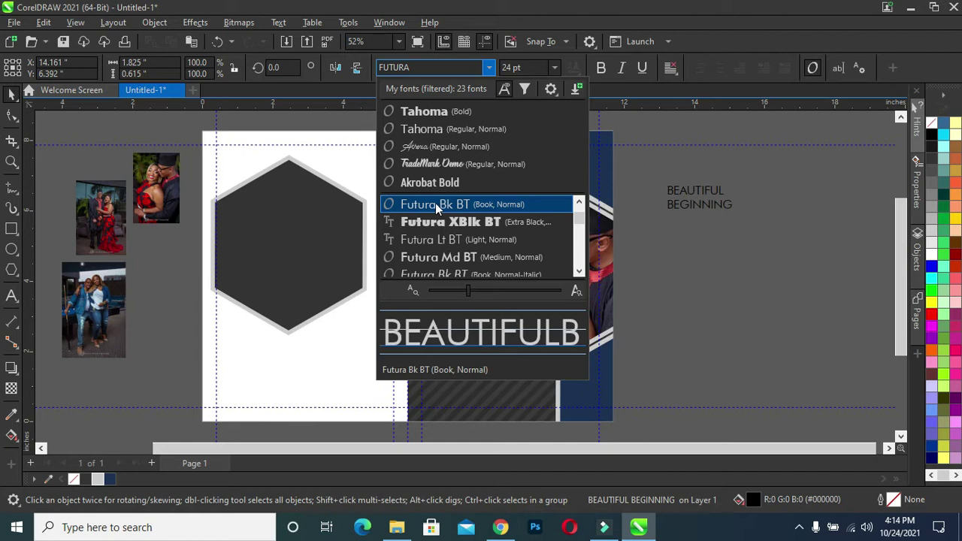
scroll(435, 203, down, 1)
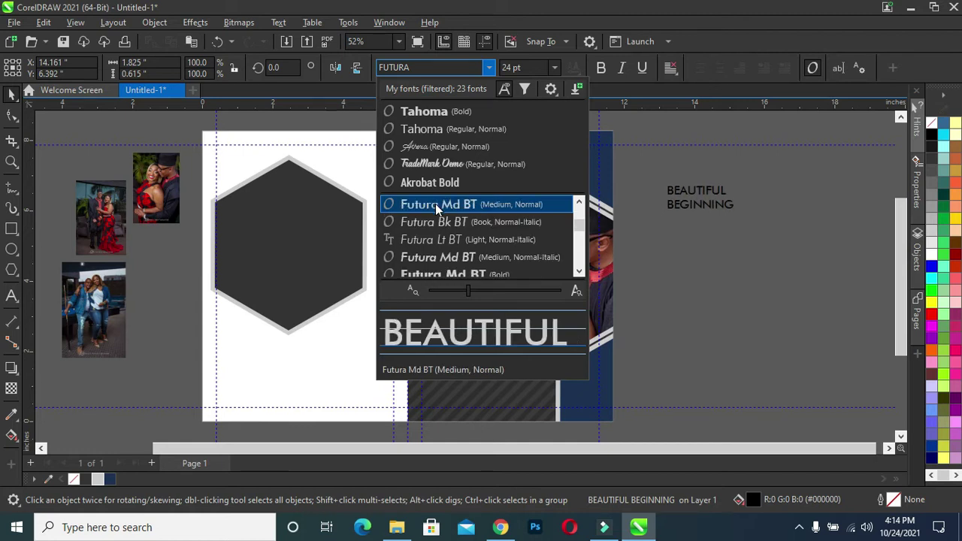
scroll(436, 207, down, 1)
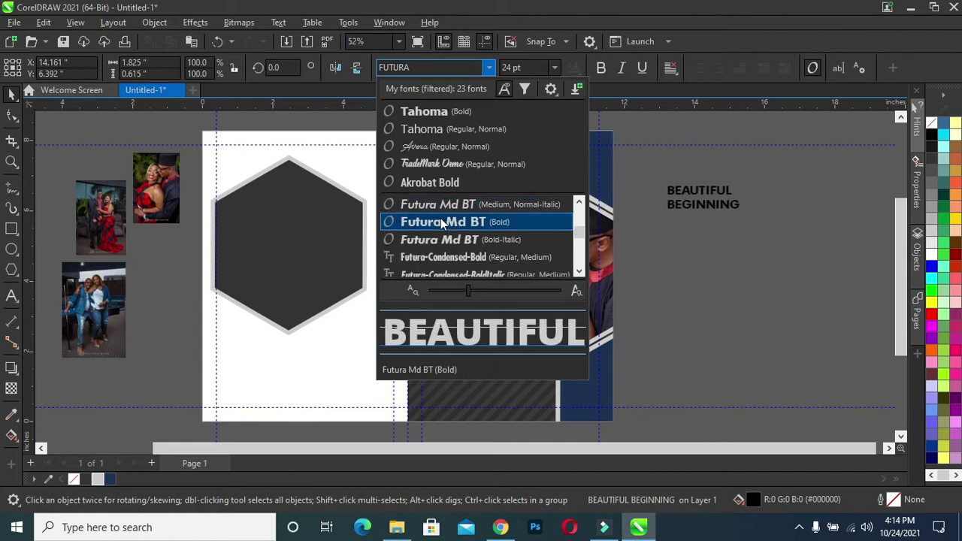
click(443, 221)
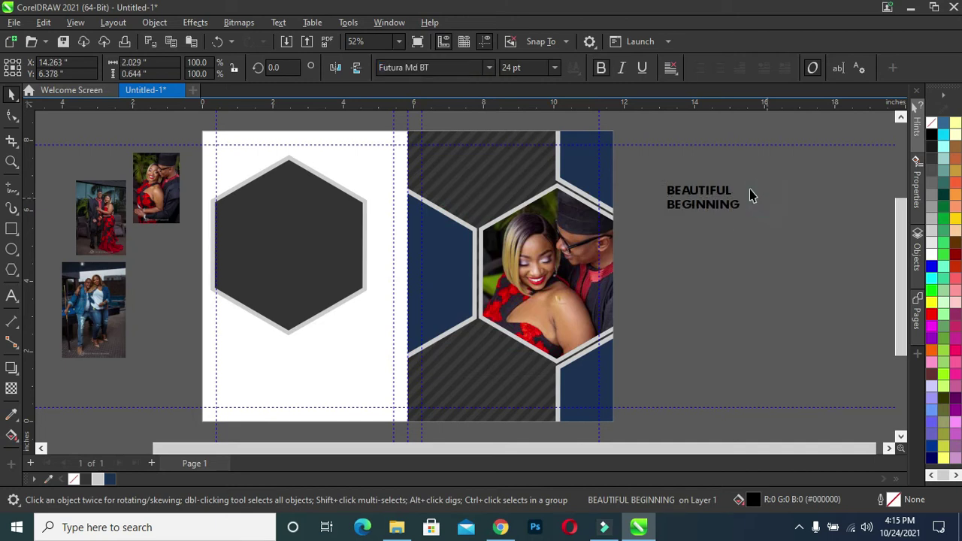
drag(643, 172, 744, 215)
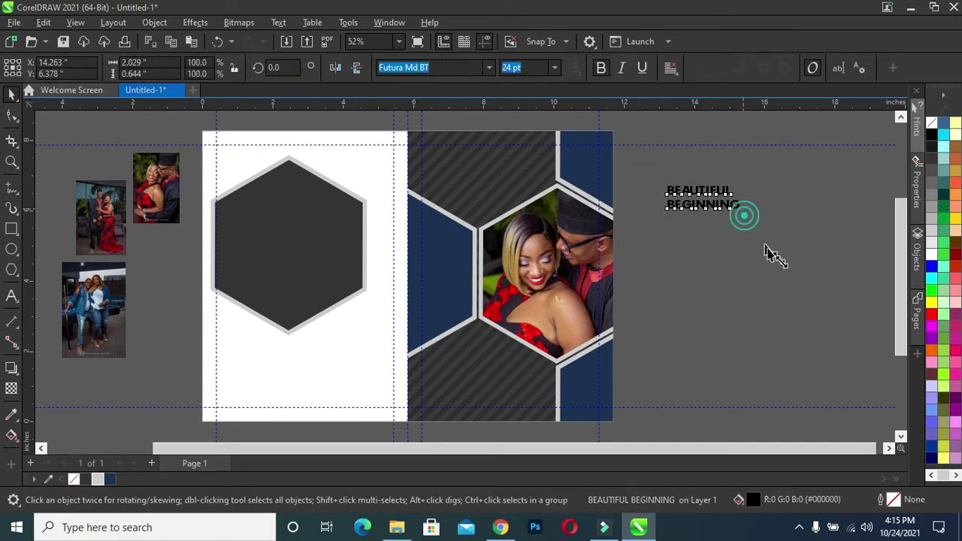
Step: Enlarge the title and tighten the spacing between its two lines
drag(767, 251, 781, 225)
drag(727, 212, 725, 252)
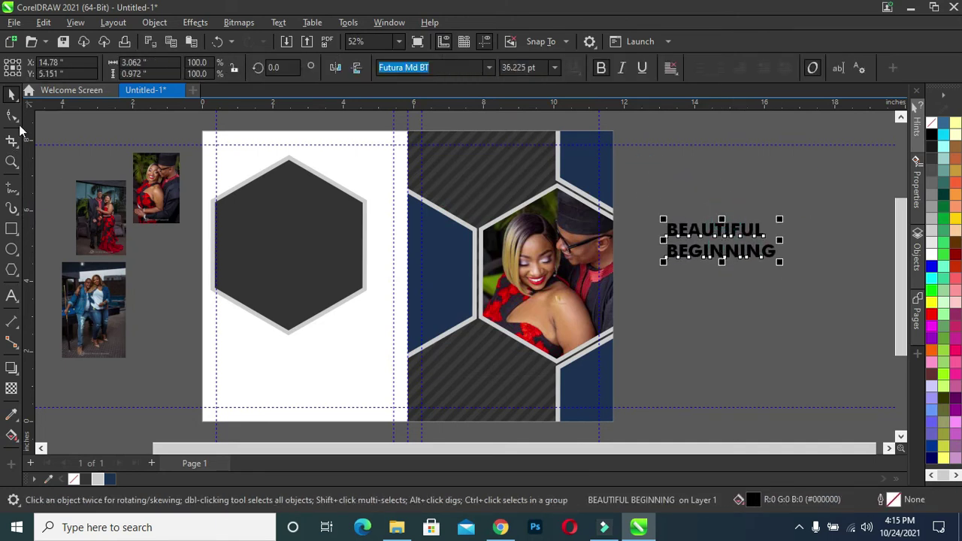
click(12, 115)
drag(662, 262, 661, 250)
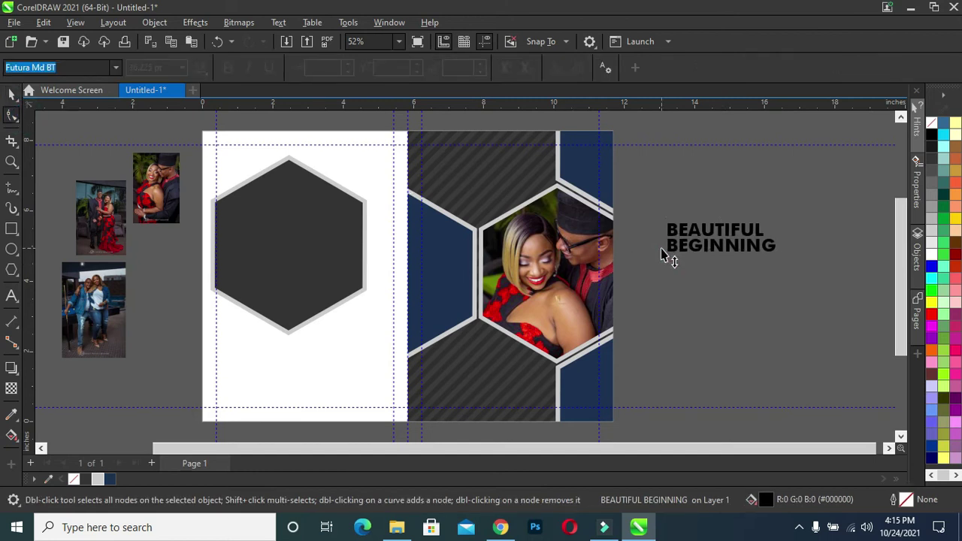
click(7, 93)
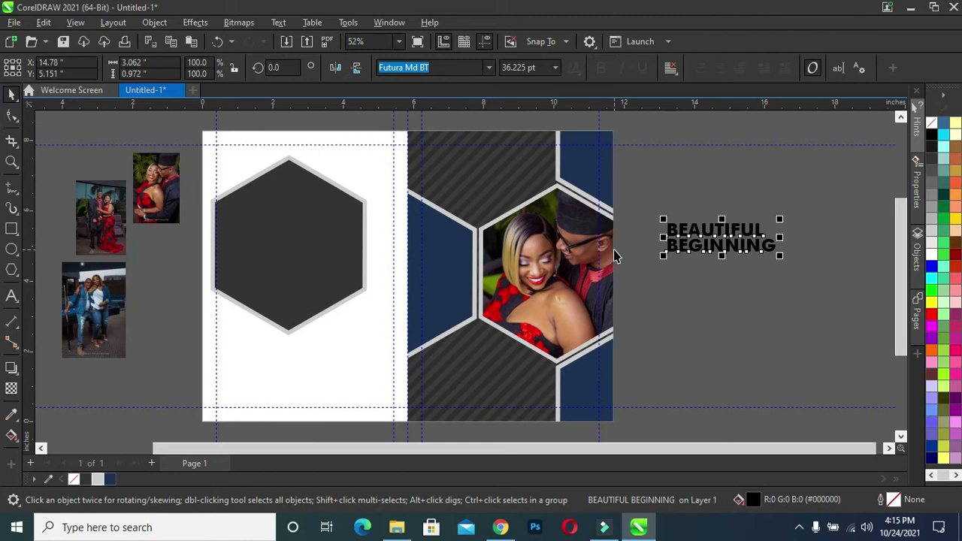
Step: Break the title apart (Ctrl+K) and resize BEGINNING to match BEAUTIFUL's width
key(ctrl+k)
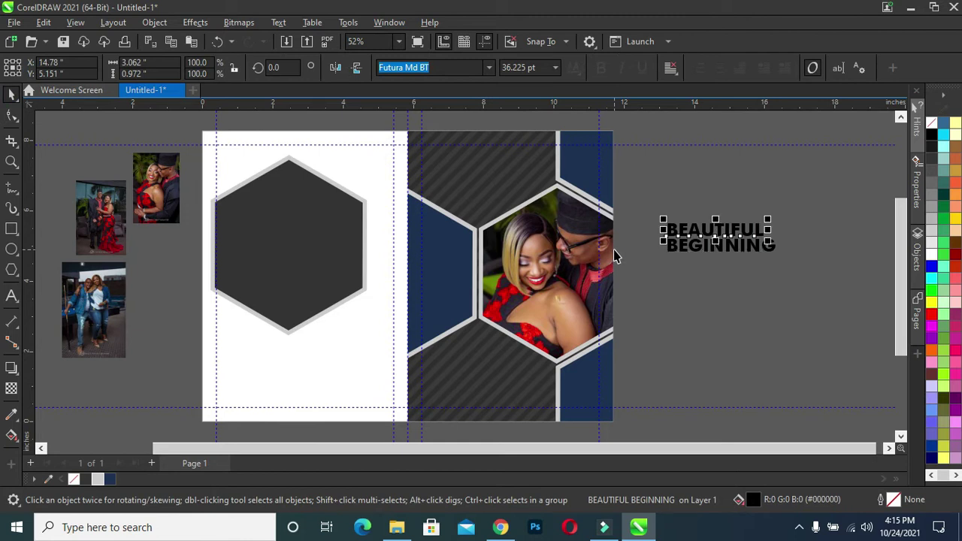
scroll(781, 223, up, 2)
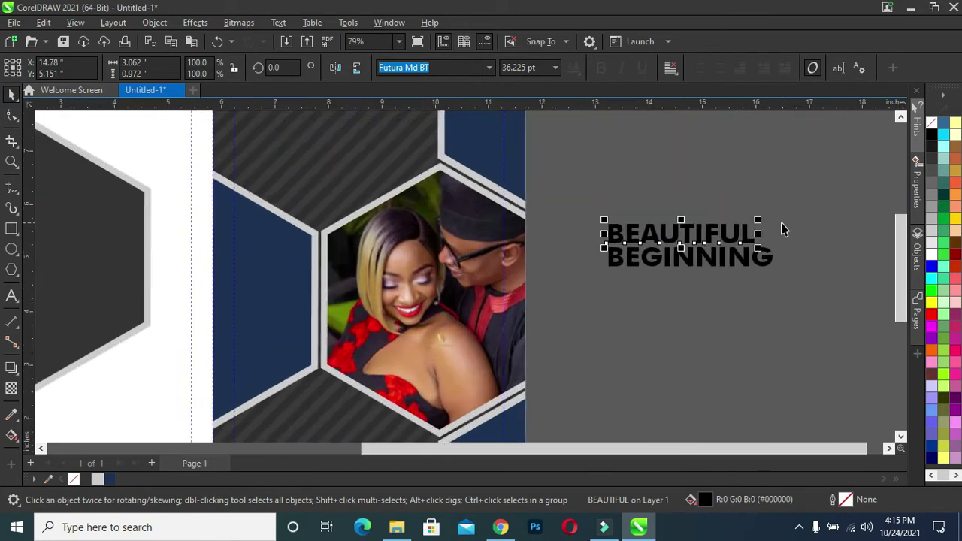
click(721, 260)
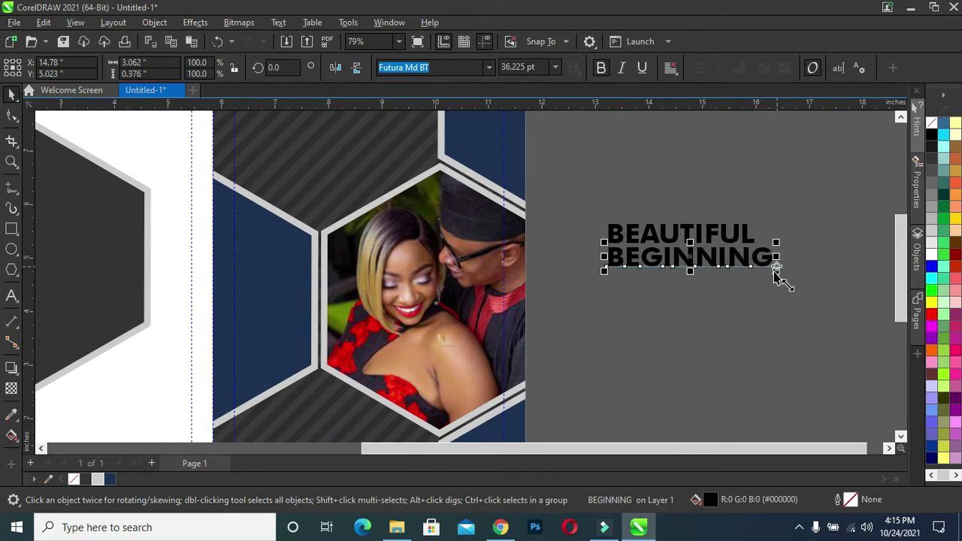
drag(776, 267, 773, 275)
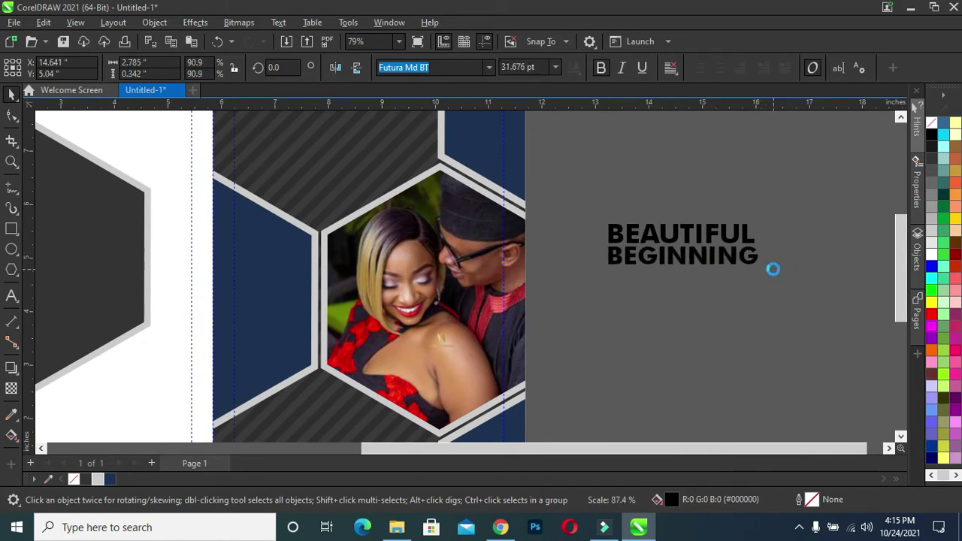
scroll(776, 275, up, 2)
drag(757, 273, 759, 287)
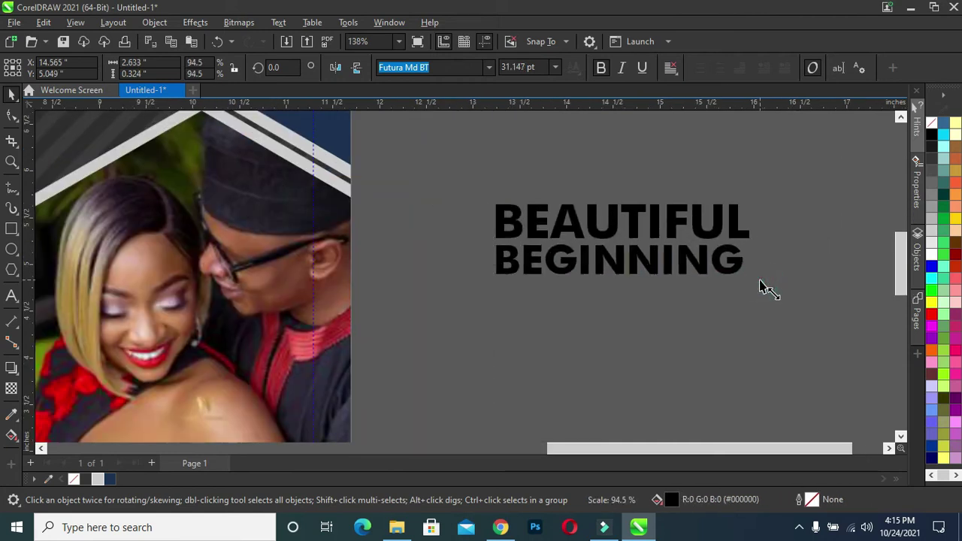
drag(752, 253, 759, 238)
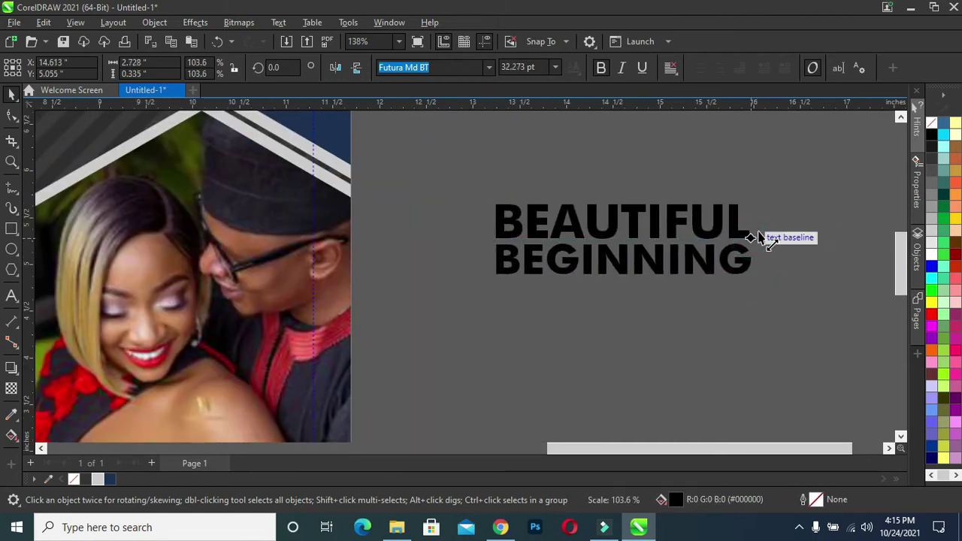
click(770, 220)
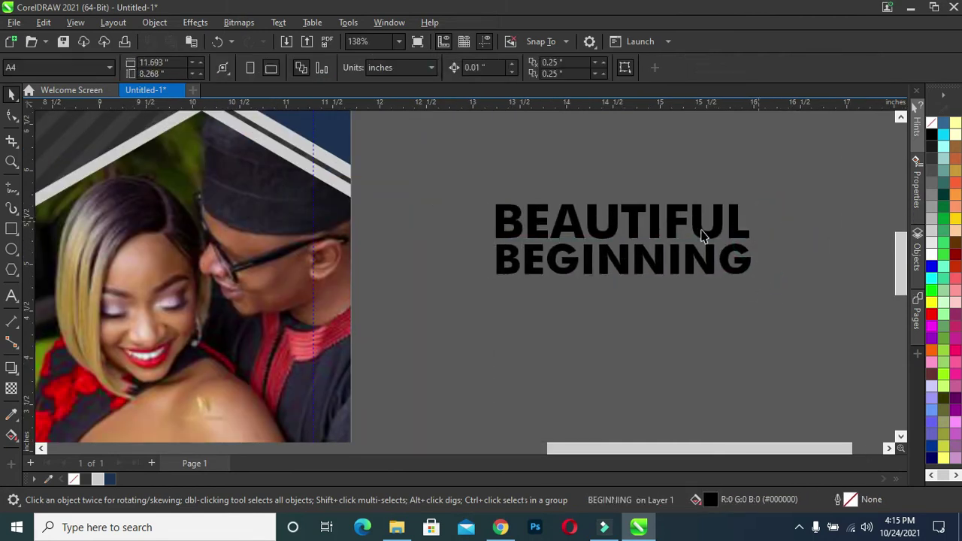
click(646, 233)
scroll(576, 151, down, 1)
scroll(576, 147, down, 1)
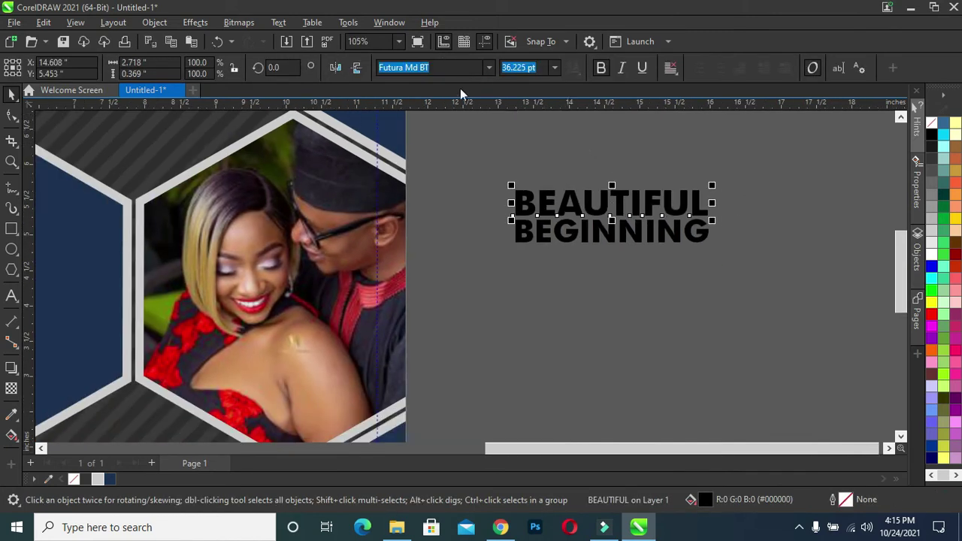
Step: Try the Sainthorn font on BEAUTIFUL, then revert to Futura Md BT
click(487, 71)
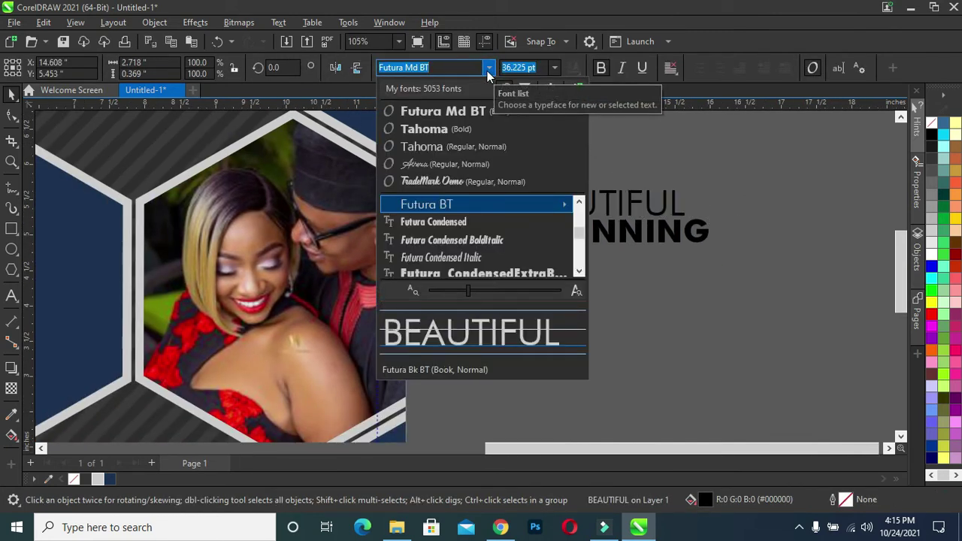
text(S)
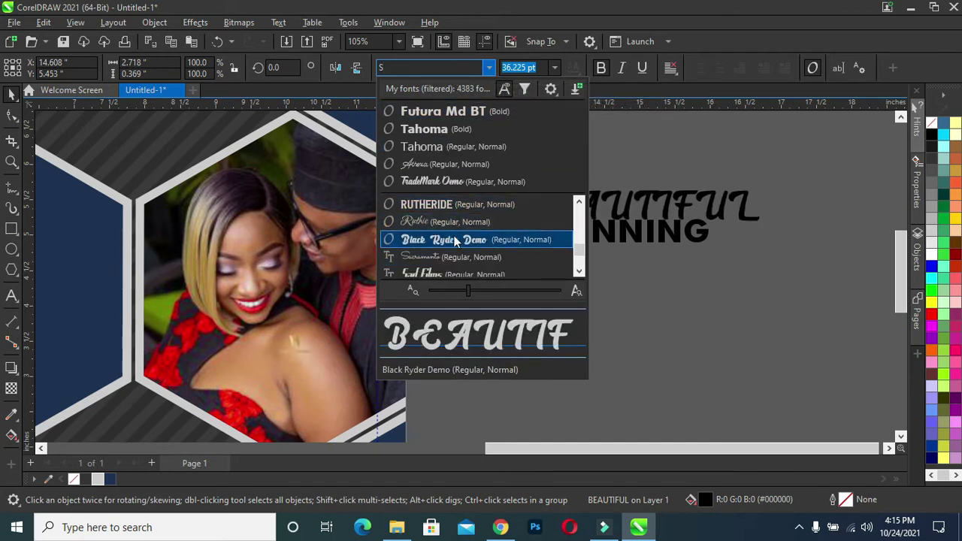
scroll(454, 240, down, 1)
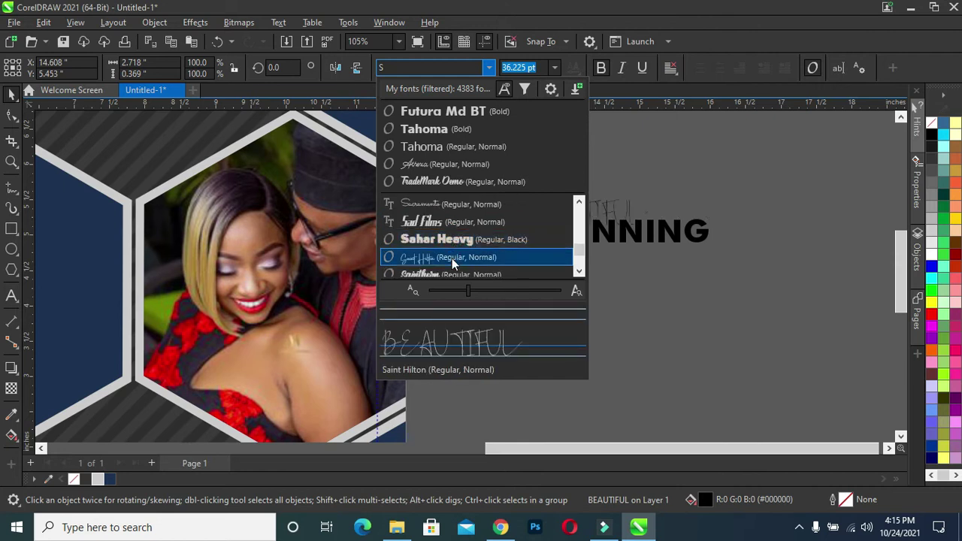
scroll(453, 252, down, 1)
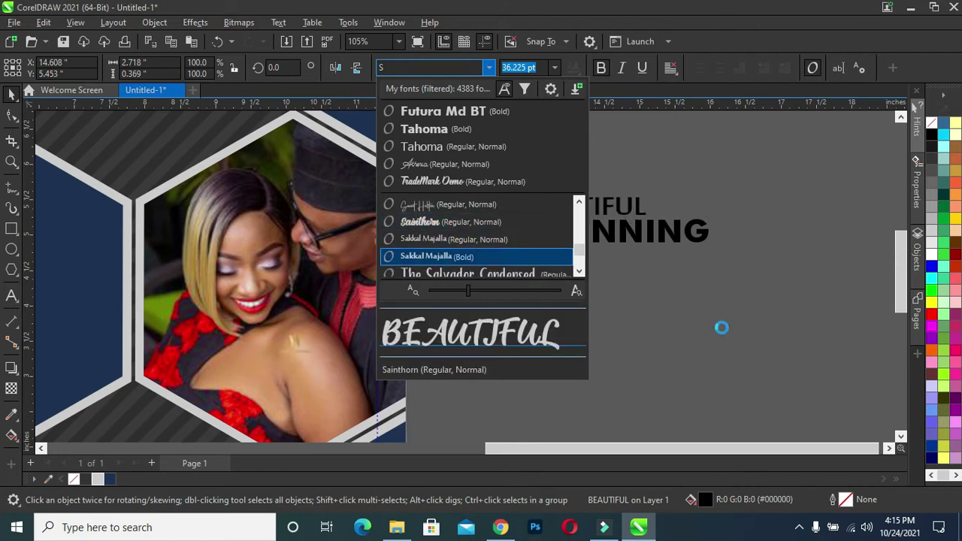
click(720, 328)
key(Escape)
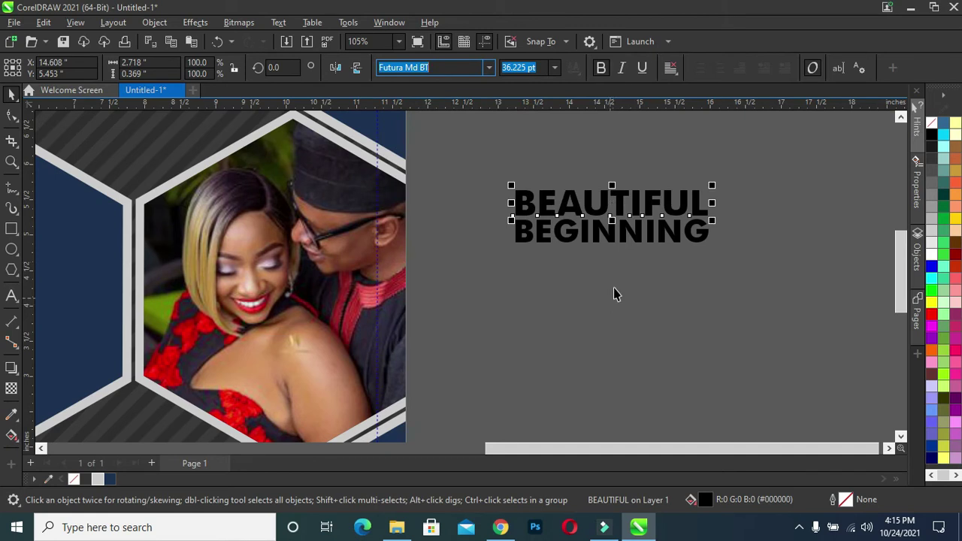
Step: Fill both title lines with 20% Black, shrink them, and move them onto the striped panel
drag(492, 166, 819, 270)
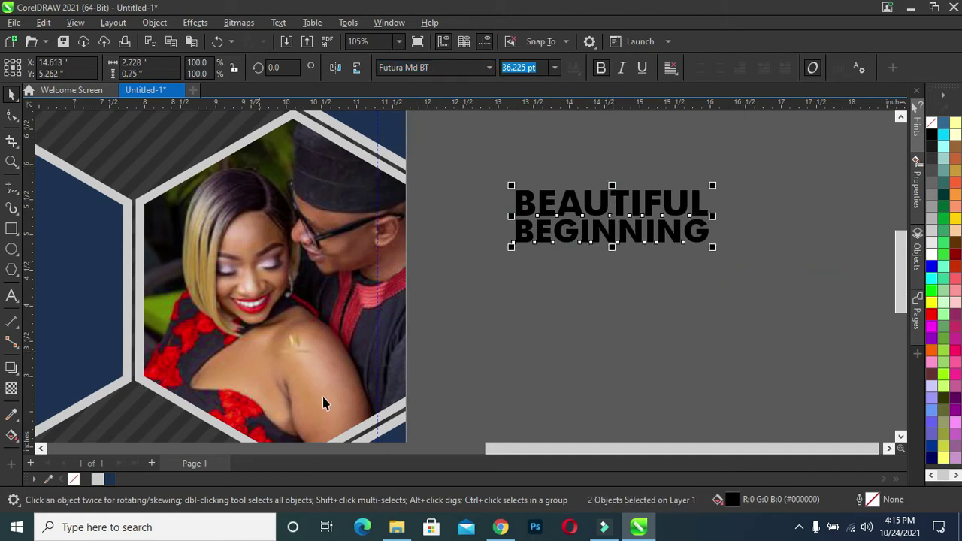
click(98, 478)
scroll(644, 239, down, 1)
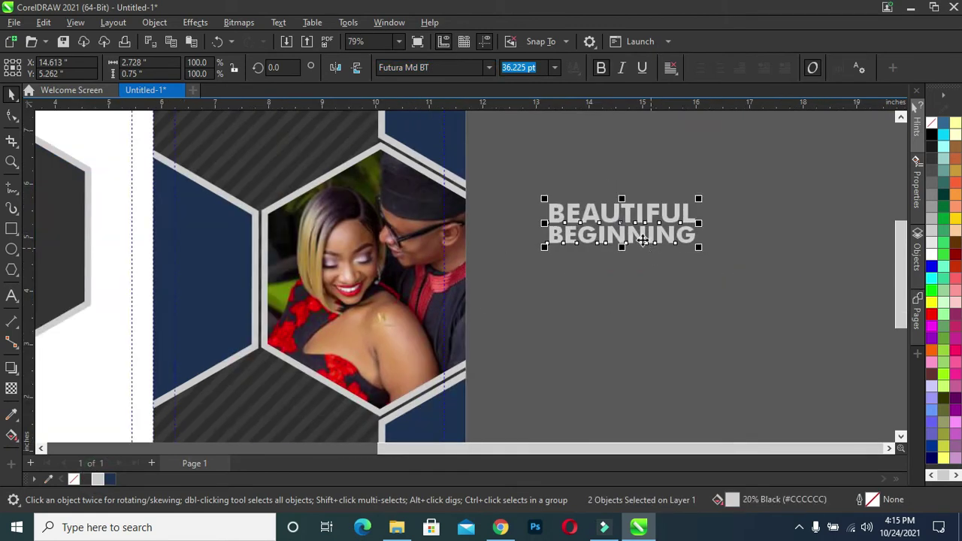
drag(698, 248, 659, 234)
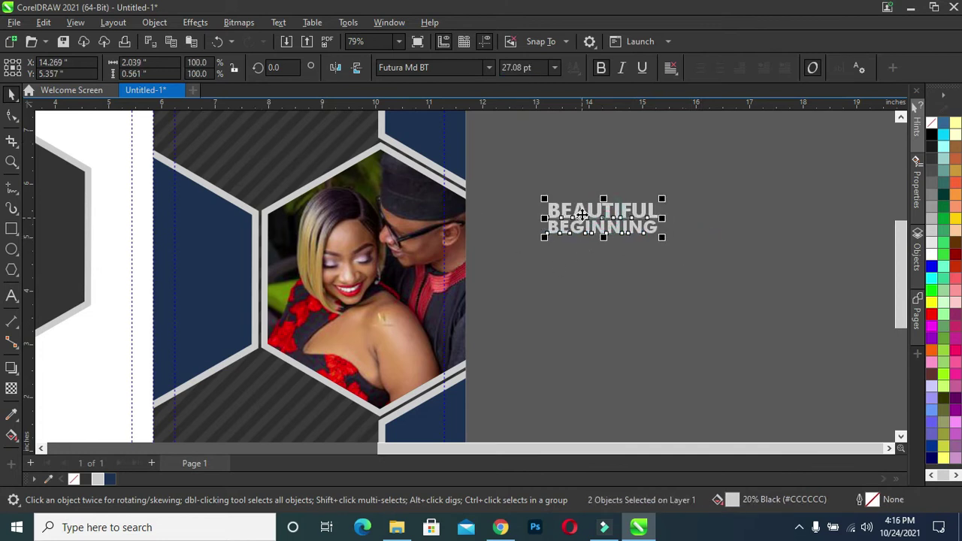
drag(583, 215, 224, 131)
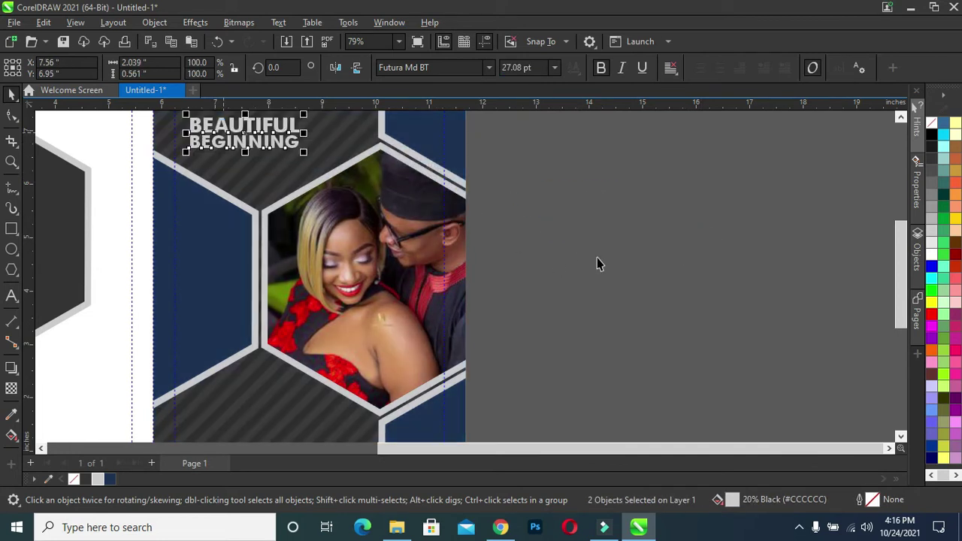
Step: Nudge the title up near the panel's top edge and drag a BEAUTIFUL copy into the lower hexagon
key(F4)
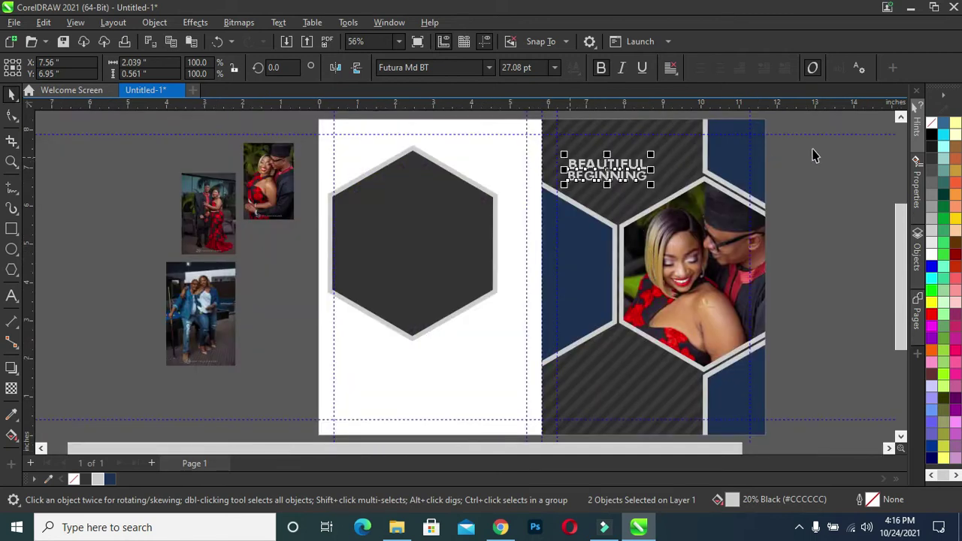
drag(822, 185, 526, 142)
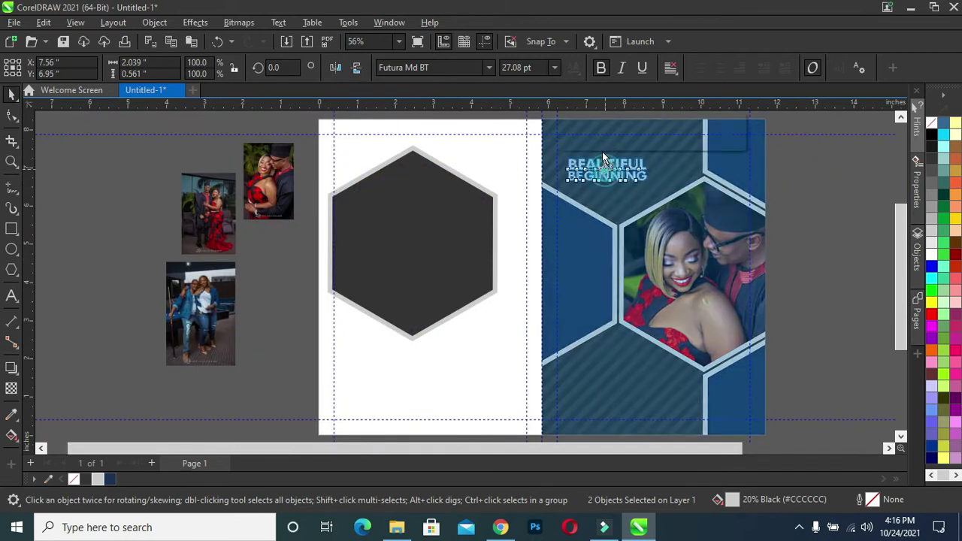
drag(603, 154, 599, 132)
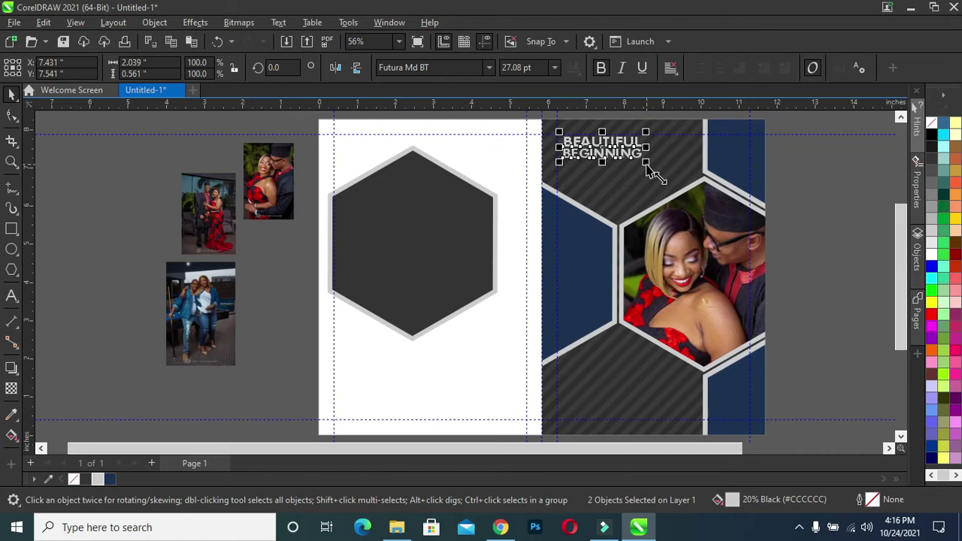
click(776, 204)
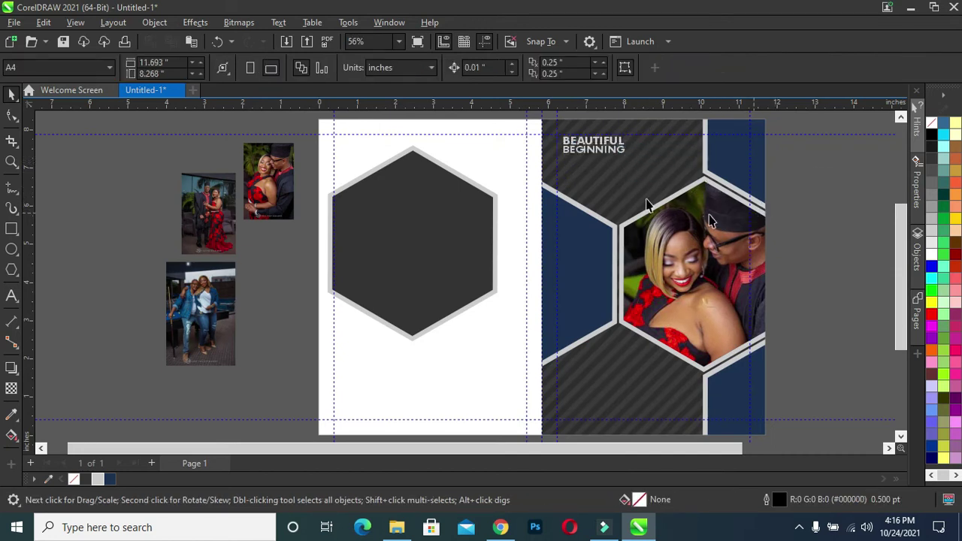
click(592, 145)
drag(592, 144, 611, 367)
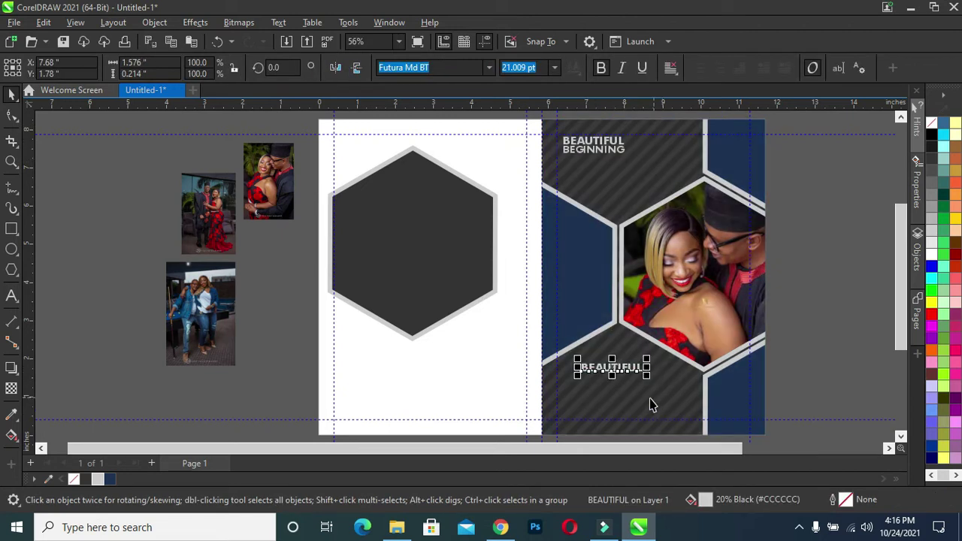
Step: Replace the copied BEAUTIFUL text with the first partner's name
scroll(634, 387, up, 4)
click(605, 338)
click(595, 339)
double_click(634, 338)
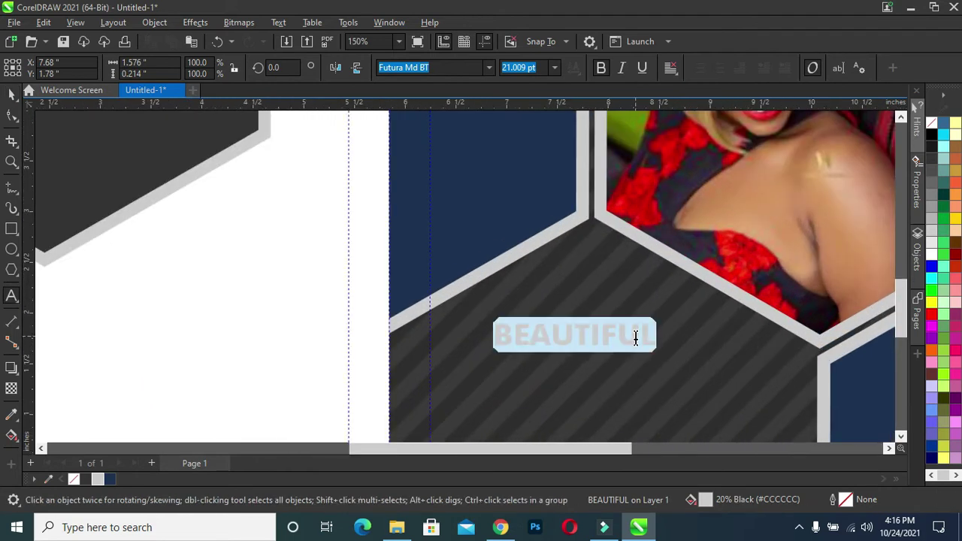
text(A)
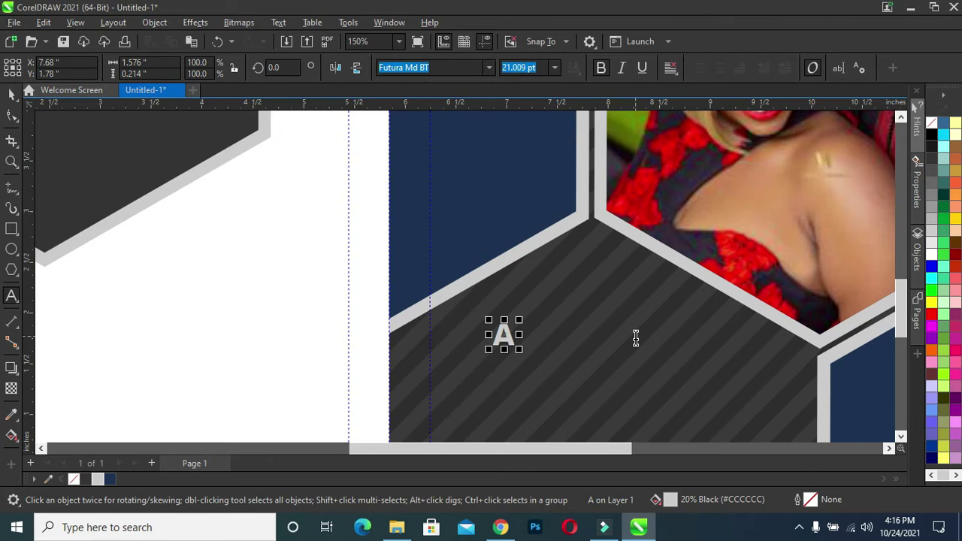
text(DEMOLA)
key(ctrl+space)
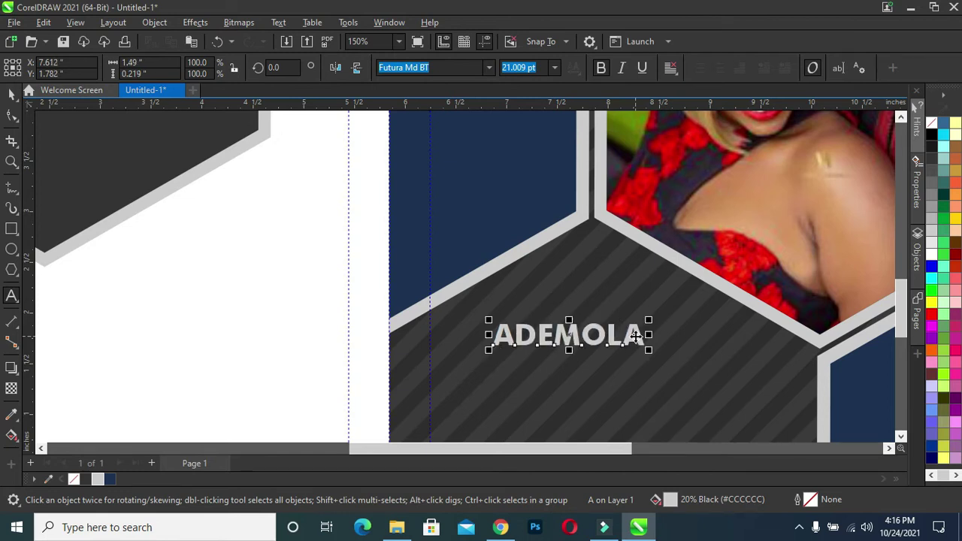
Step: Duplicate the name below and change the copy to WEDS
drag(584, 328, 548, 374)
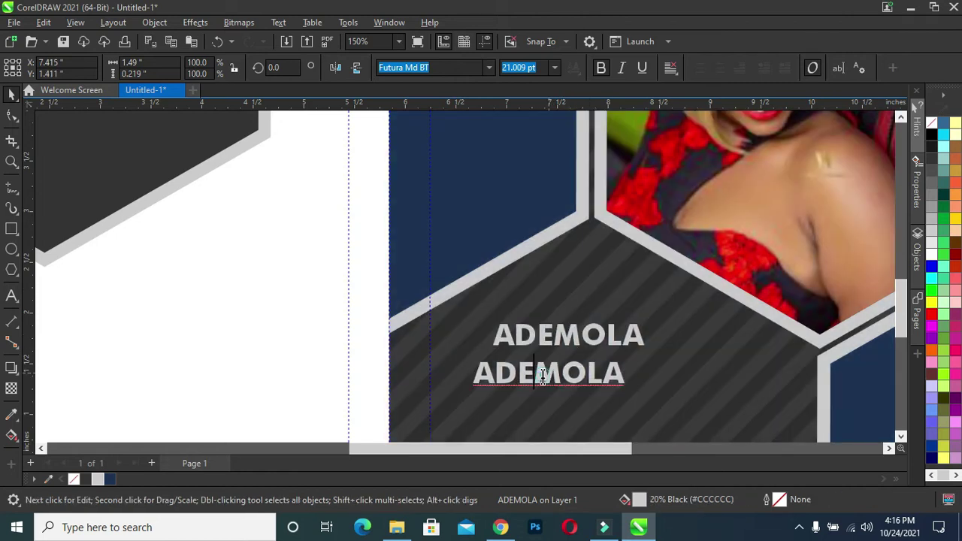
double_click(561, 374)
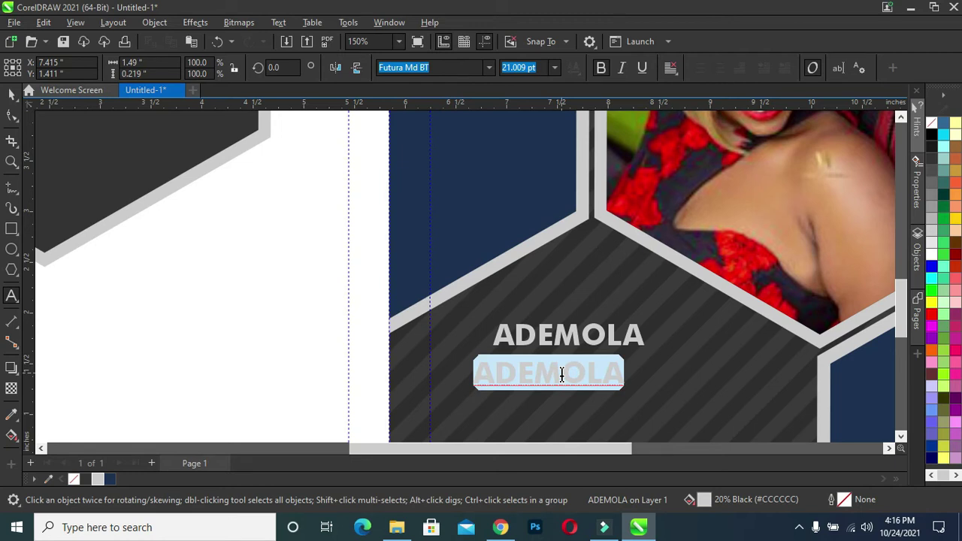
text(WEDS)
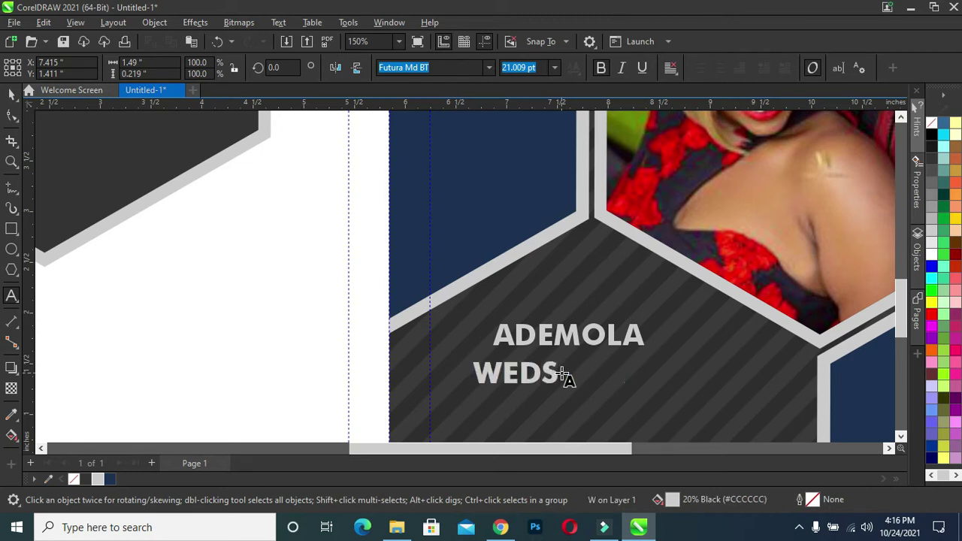
key(ctrl+space)
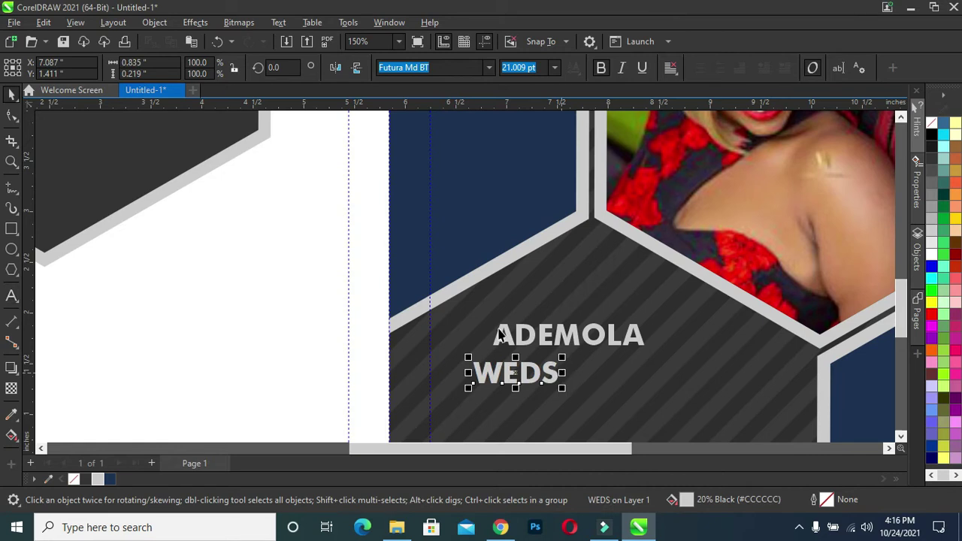
Step: Duplicate WEDS onto a line below and change it to the second partner's name
mouse_move(536, 371)
mouse_down()
mouse_move(569, 418)
mouse_move(577, 408)
mouse_up()
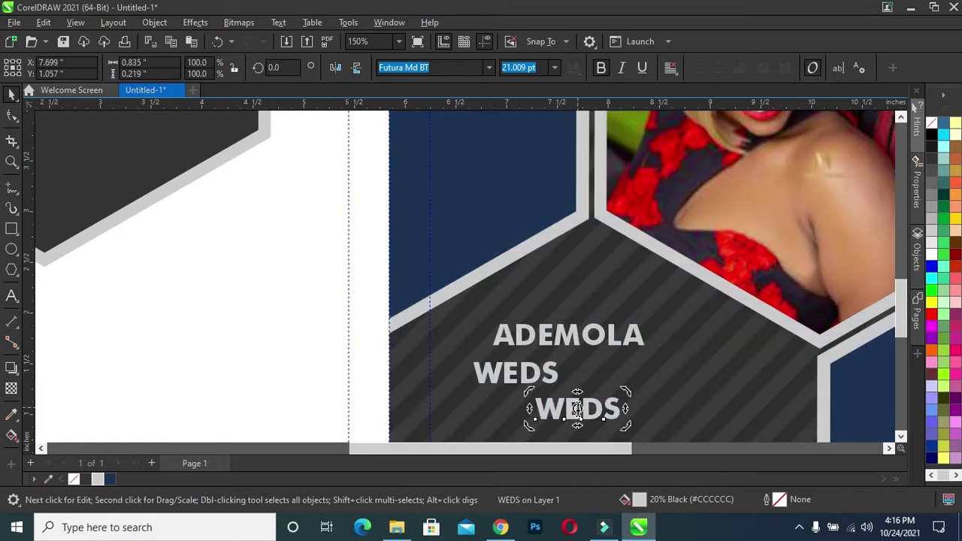
double_click(577, 408)
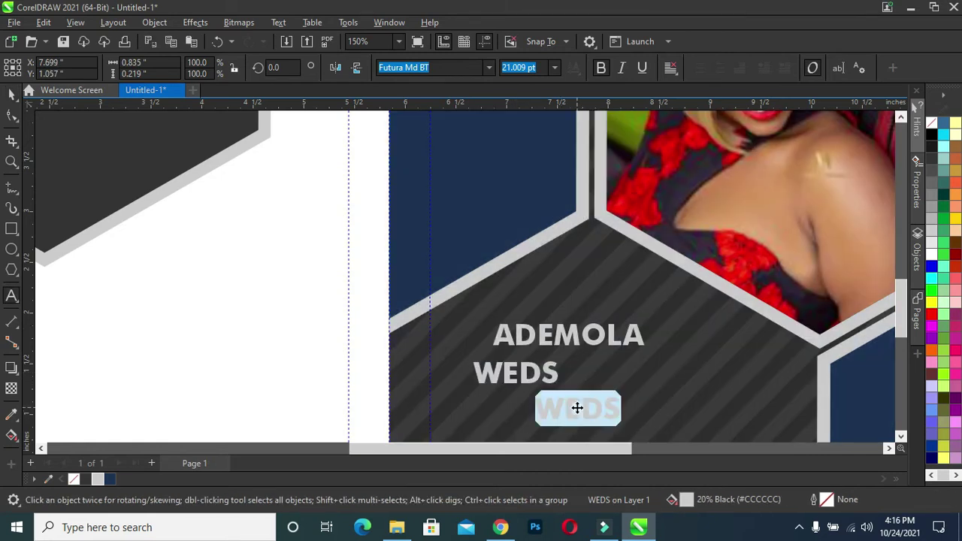
text(BO)
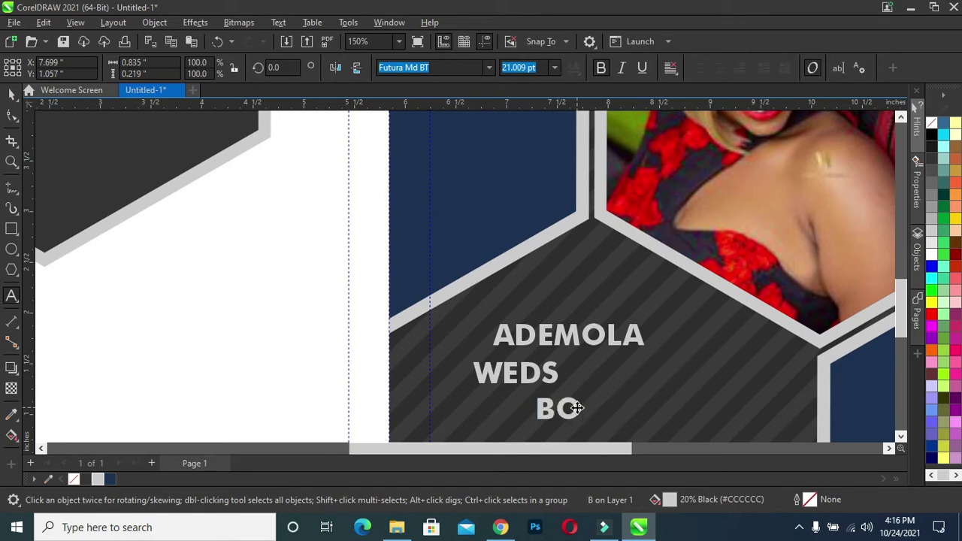
text(LASA)
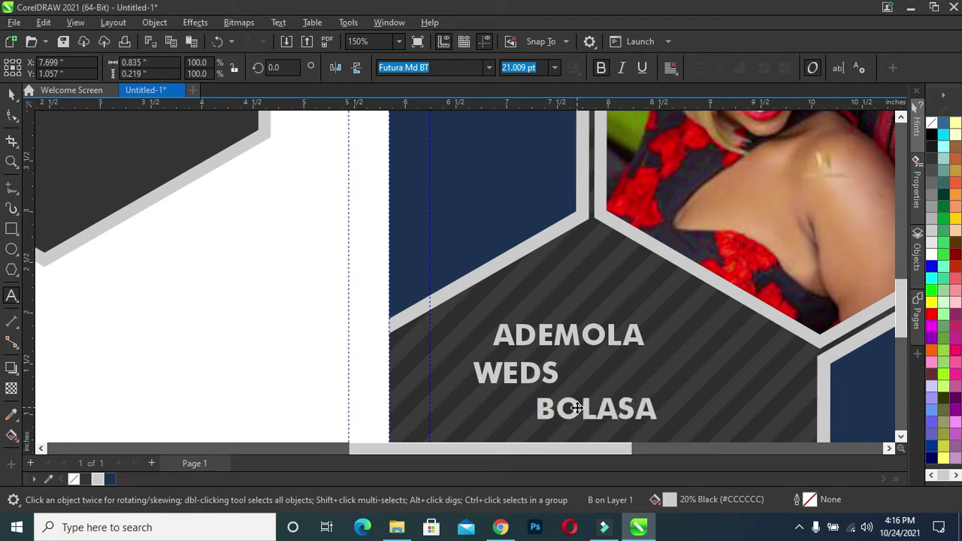
key(BackSpace)
text(HADE)
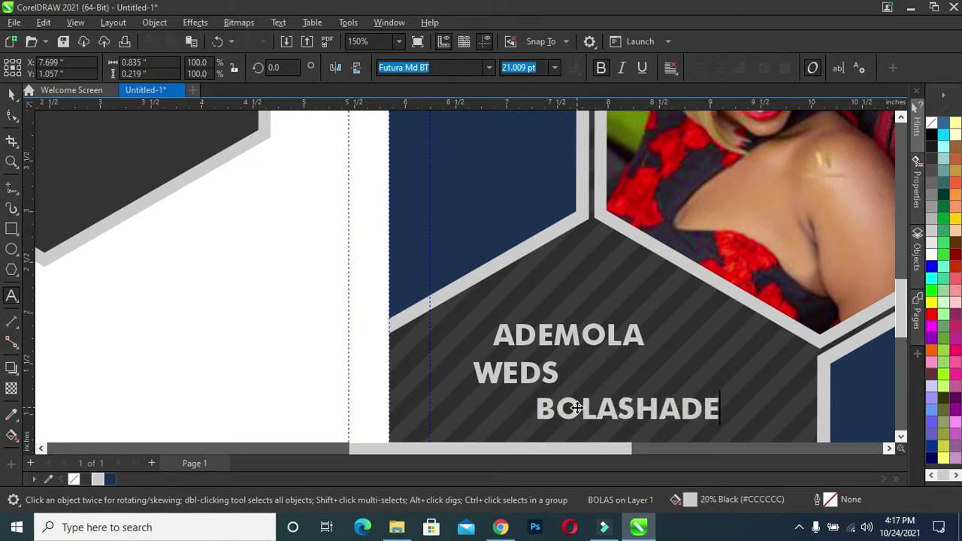
key(ctrl+space)
scroll(616, 275, down, 1)
scroll(623, 290, down, 1)
click(541, 319)
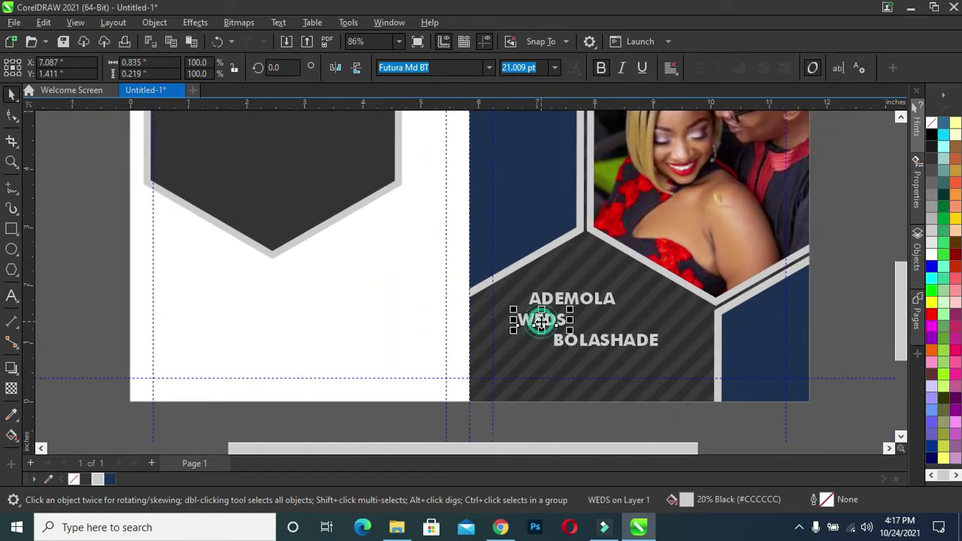
Step: Set the WEDS text in the Gelatina Elemente script font
click(492, 67)
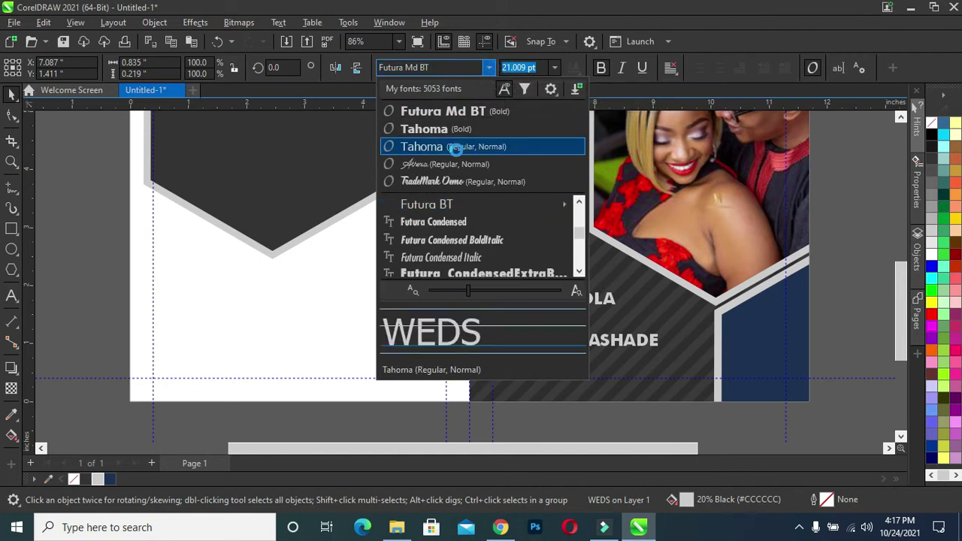
scroll(447, 218, down, 1)
scroll(443, 230, down, 1)
scroll(440, 237, down, 1)
scroll(444, 237, down, 1)
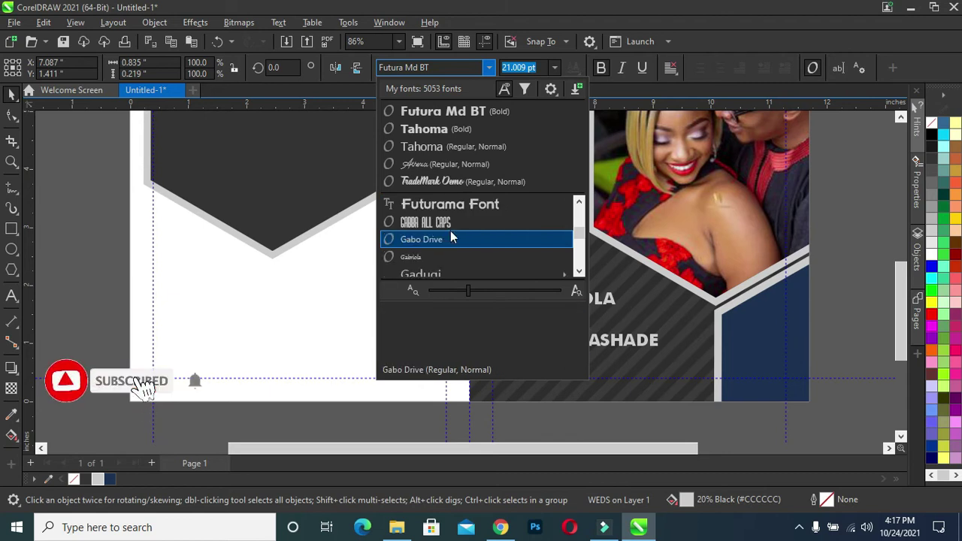
scroll(451, 236, down, 2)
scroll(453, 236, down, 1)
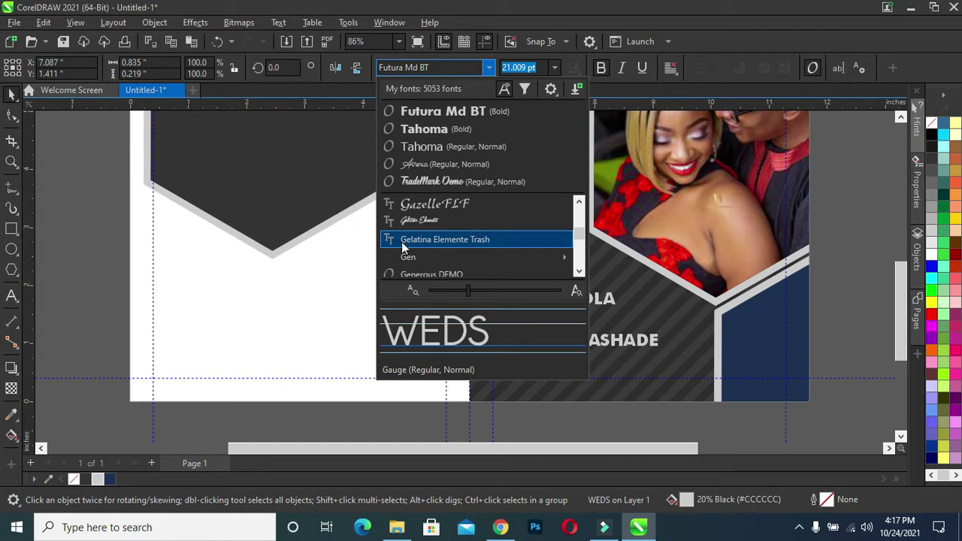
click(431, 221)
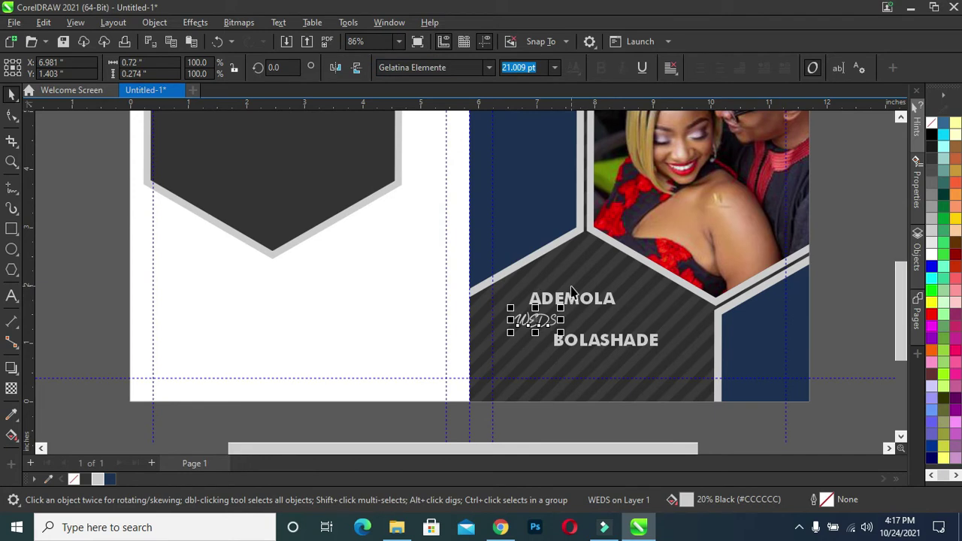
Step: Change WEDS to Title Case so it reads 'Weds'
click(289, 23)
click(311, 309)
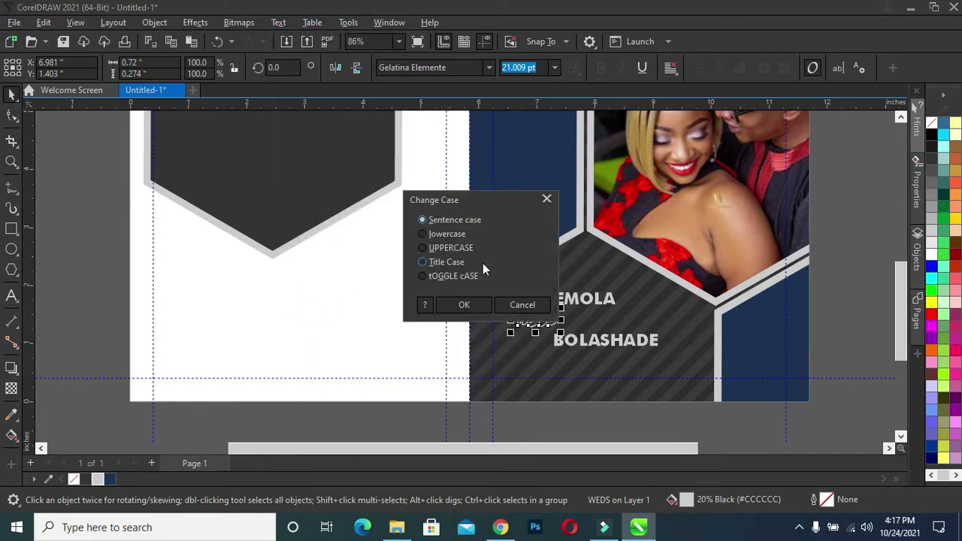
click(432, 261)
click(464, 304)
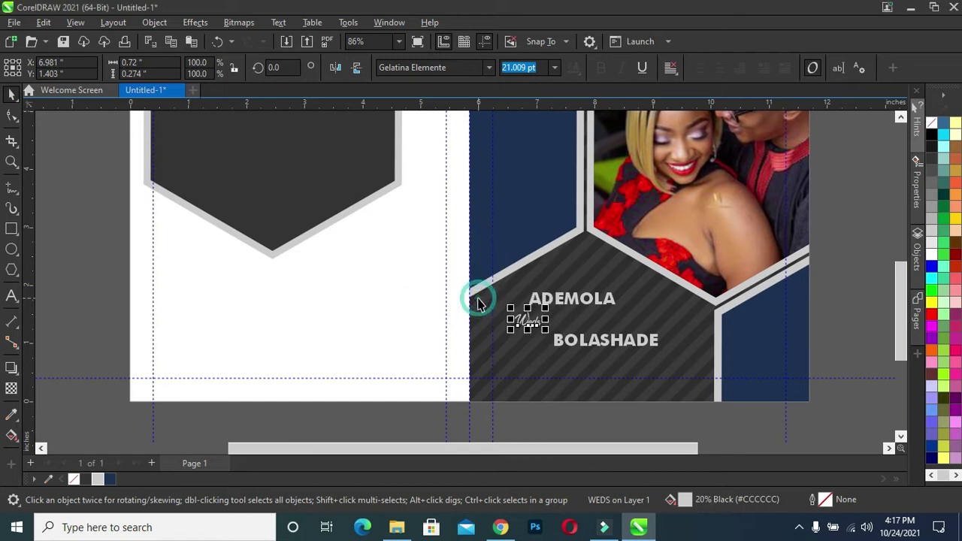
Step: Move Weds up just under ADEMOLA and enlarge ADEMOLA slightly
scroll(560, 346, up, 3)
scroll(526, 331, up, 1)
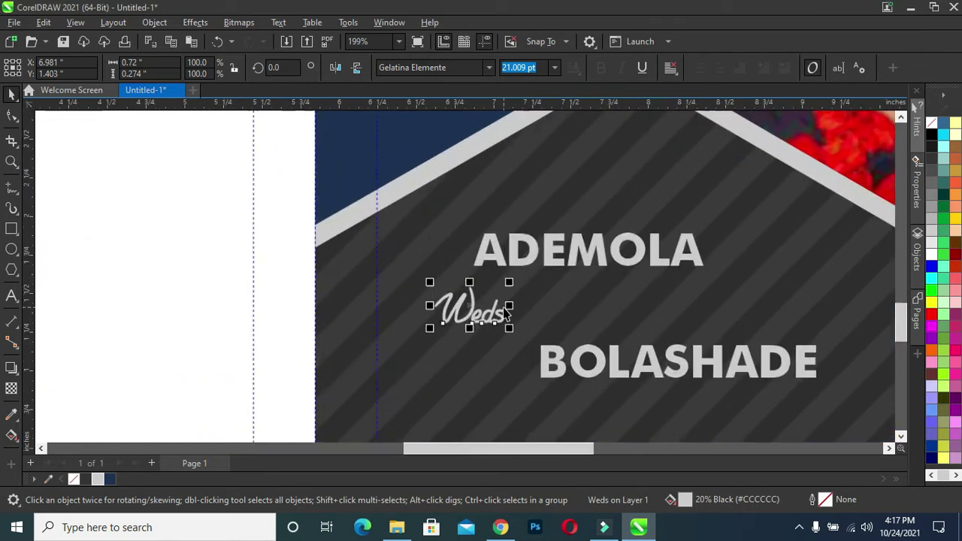
scroll(484, 319, up, 1)
drag(465, 306, 501, 285)
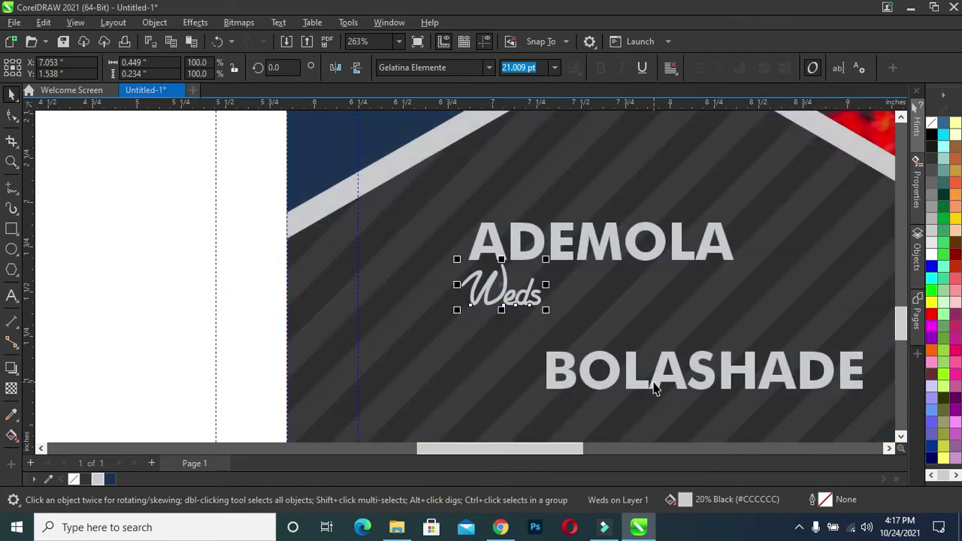
click(680, 254)
drag(737, 218, 788, 210)
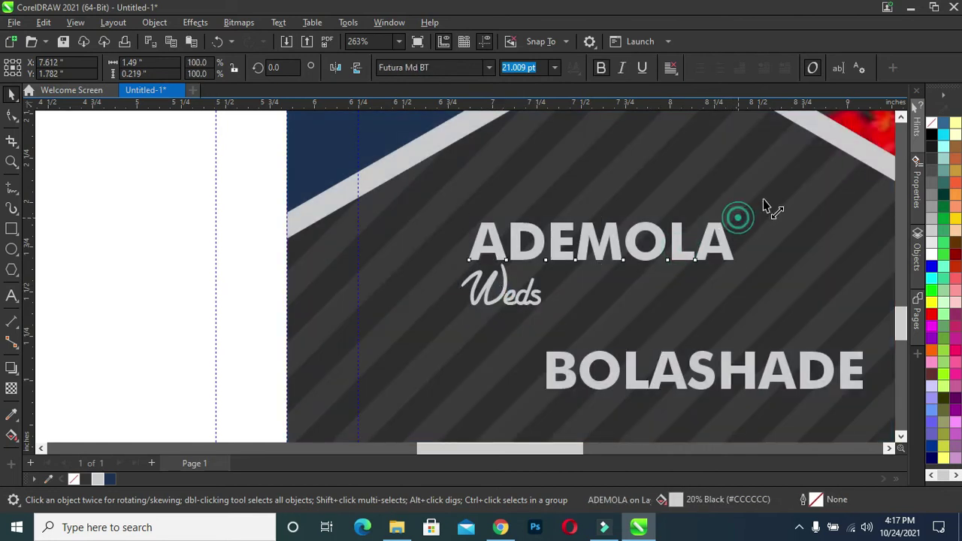
Step: Stack BOLASHADE and Weds tightly, centred beneath ADEMOLA
mouse_move(631, 385)
mouse_down()
mouse_move(639, 306)
mouse_move(557, 341)
mouse_up()
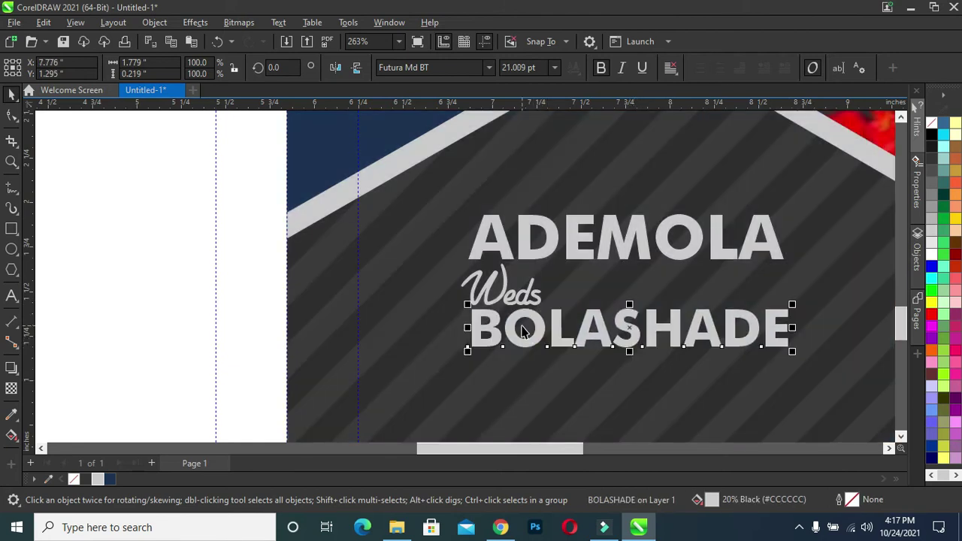
drag(520, 300, 635, 299)
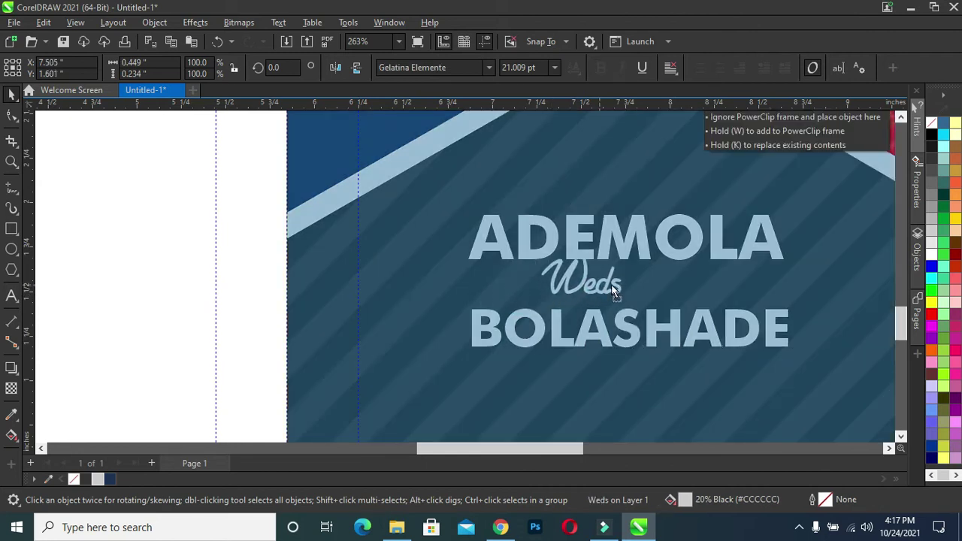
drag(635, 299, 628, 291)
drag(627, 329, 635, 328)
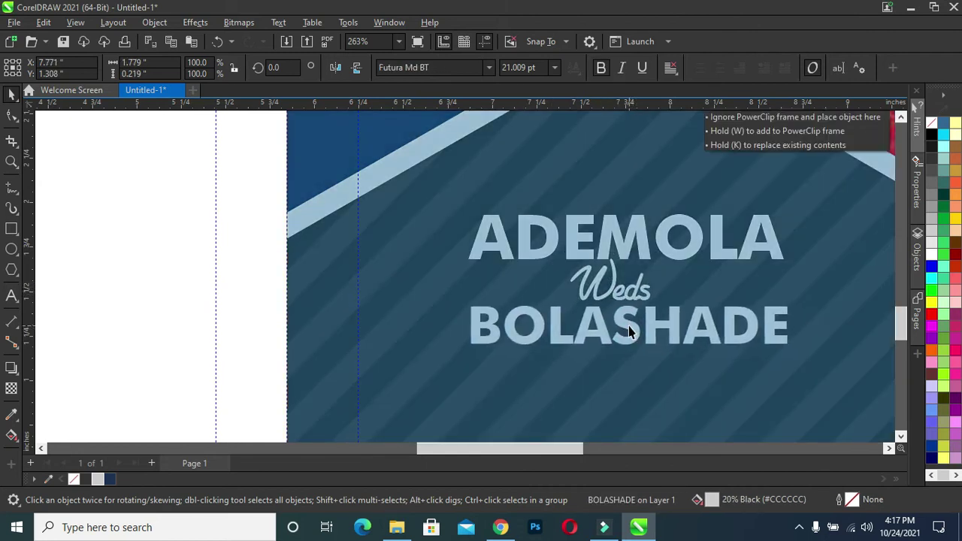
drag(631, 330, 630, 326)
Step: Select the small Weds text, ready to recolour it
scroll(558, 293, down, 3)
scroll(558, 293, down, 3)
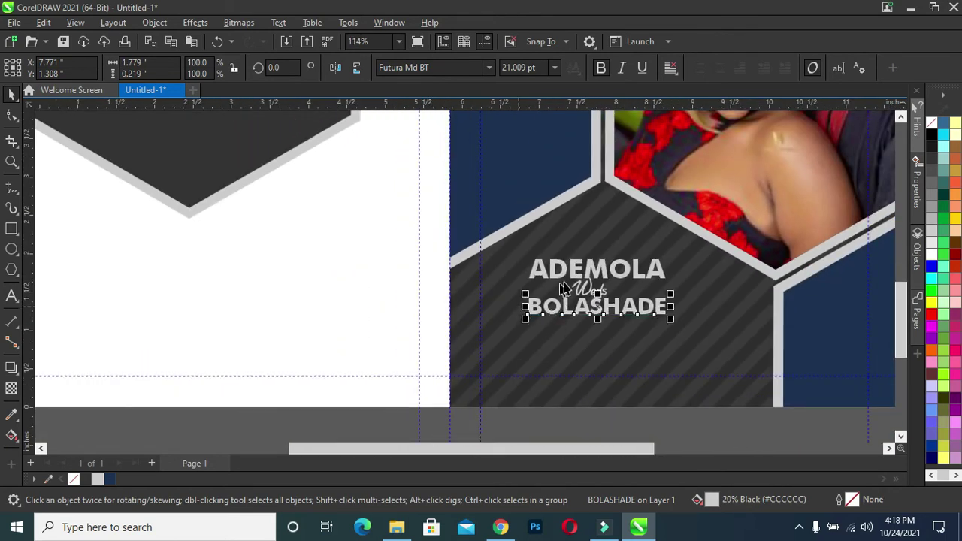
click(590, 290)
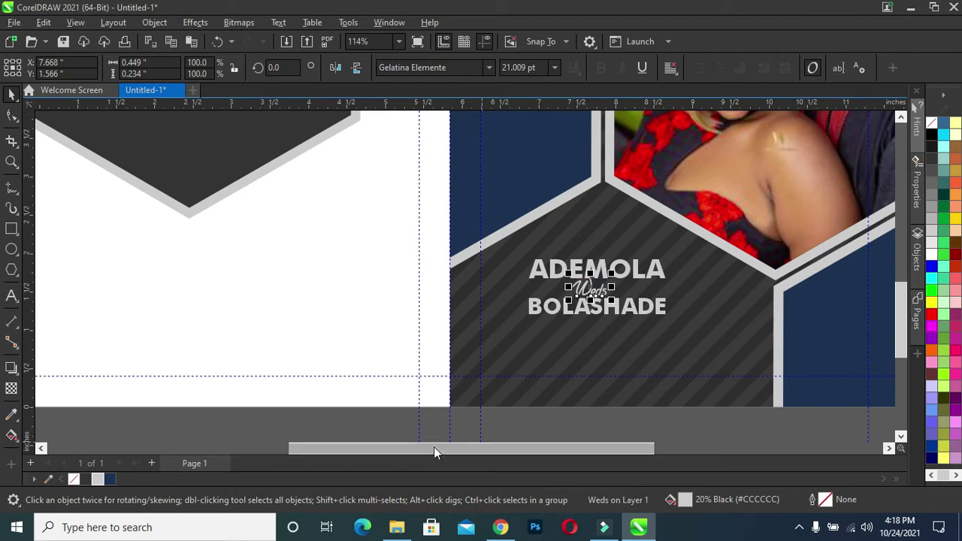
scroll(613, 282, down, 1)
drag(899, 339, 903, 295)
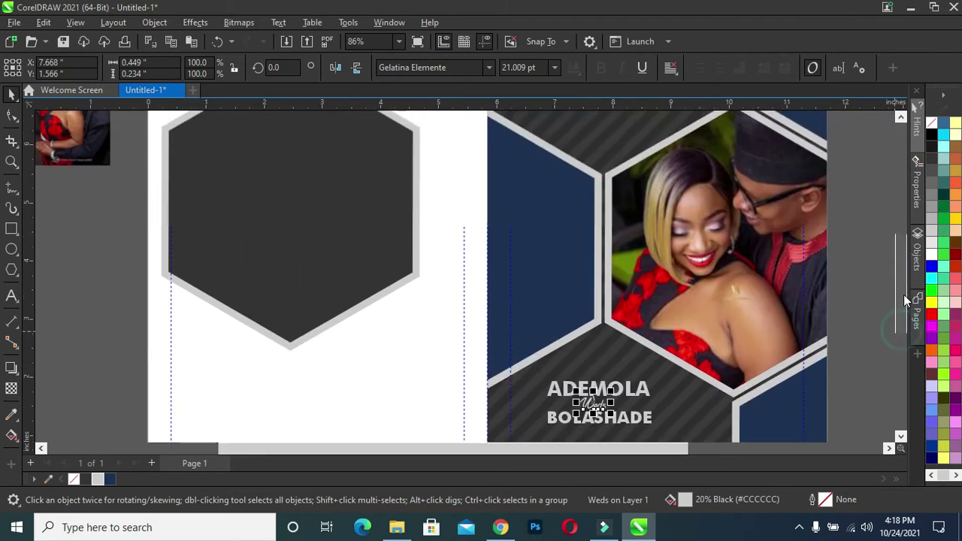
click(12, 414)
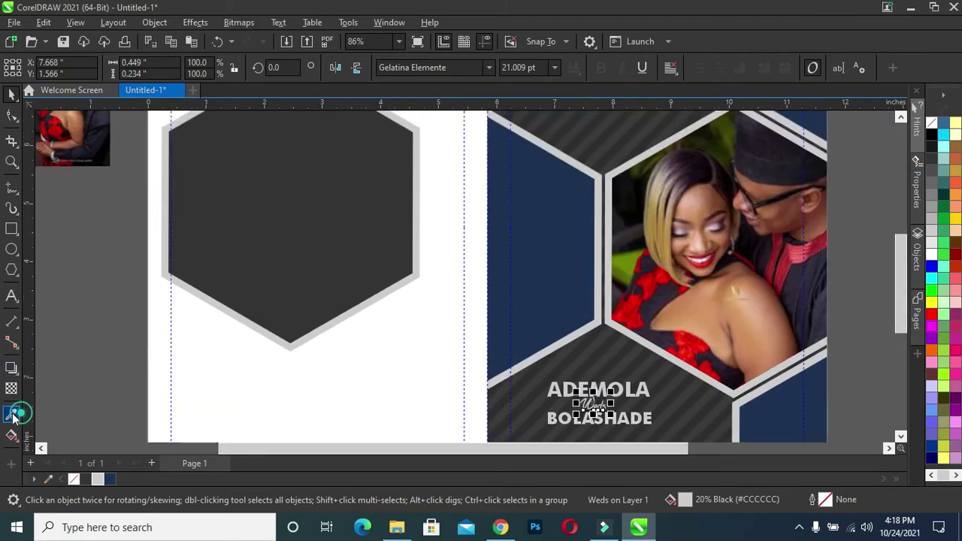
Step: Fill Weds with the deep red (#C70B0A) sampled from the dress in the photo
click(642, 316)
scroll(593, 402, up, 3)
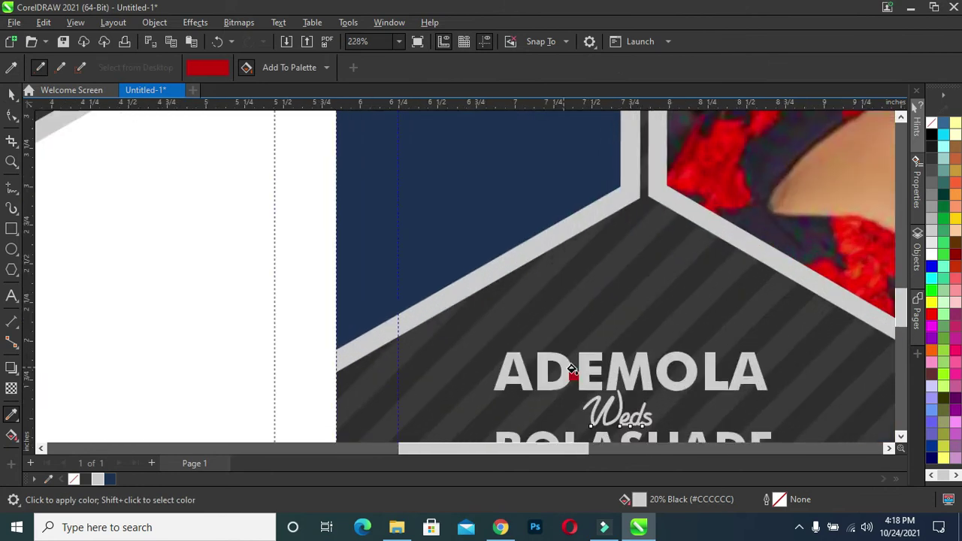
scroll(592, 398, up, 1)
click(608, 422)
scroll(611, 420, down, 2)
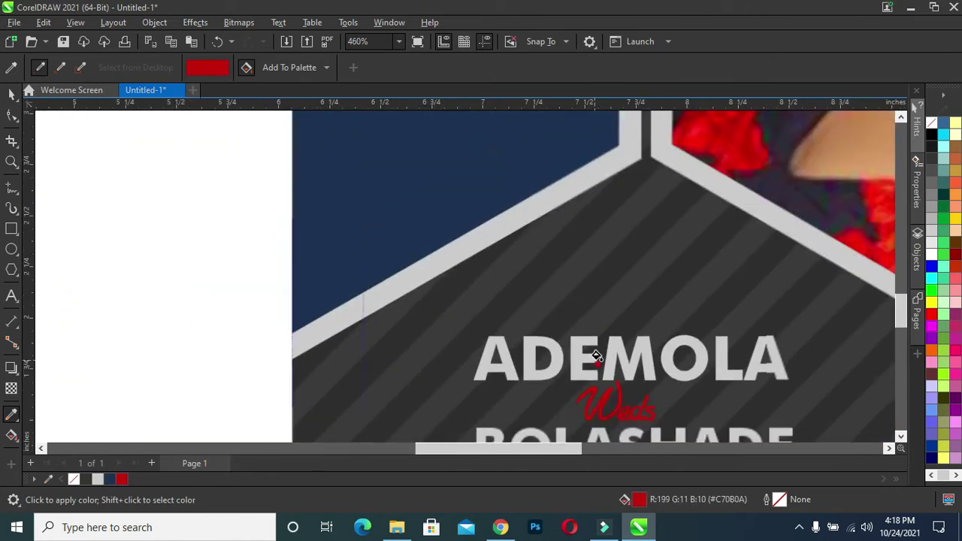
scroll(613, 337, down, 2)
scroll(612, 337, down, 1)
click(12, 94)
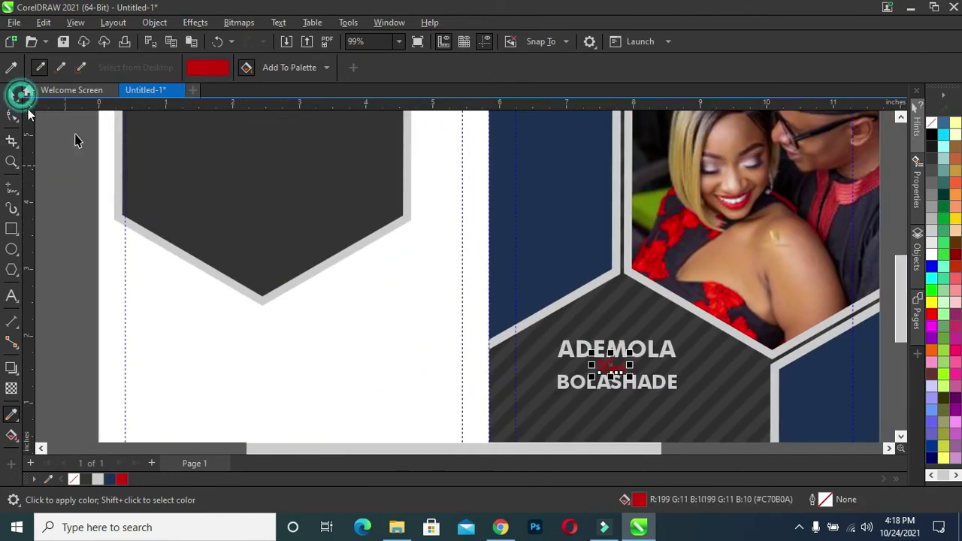
drag(474, 449, 531, 451)
key(Escape)
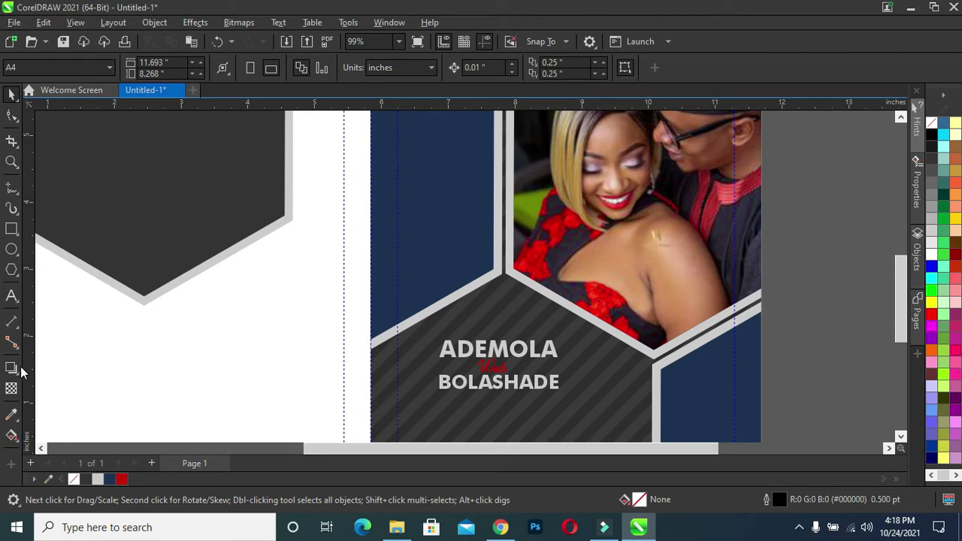
Step: Draw a heart from Common Shapes just right of the page
click(18, 280)
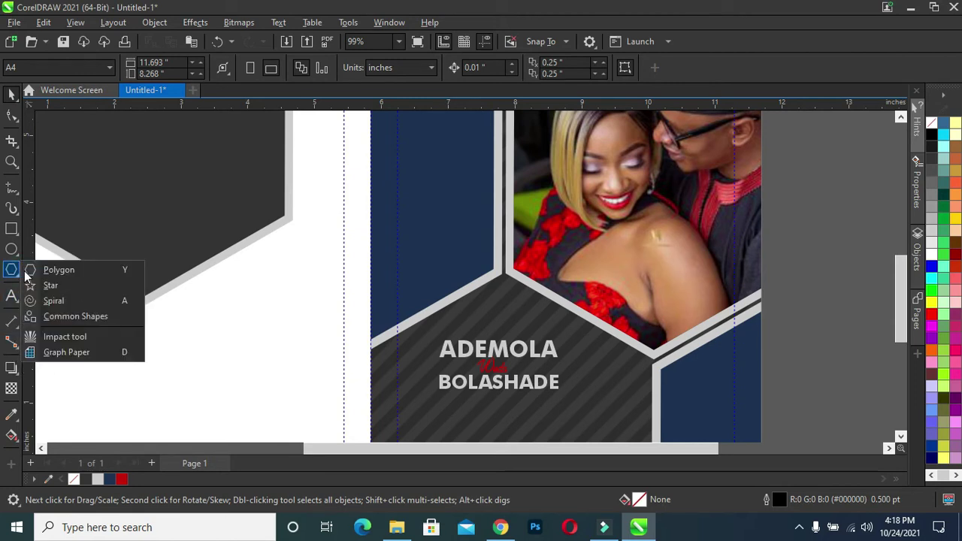
click(59, 314)
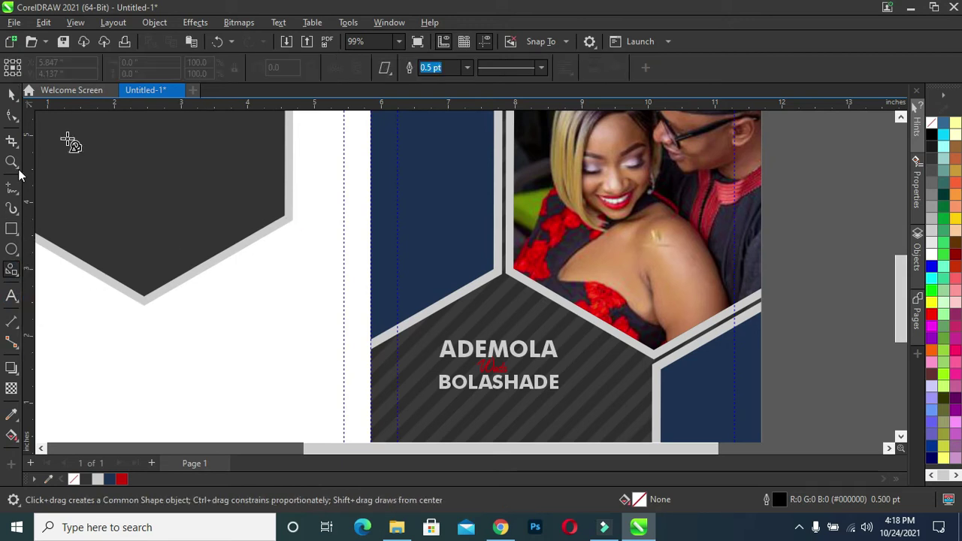
click(390, 73)
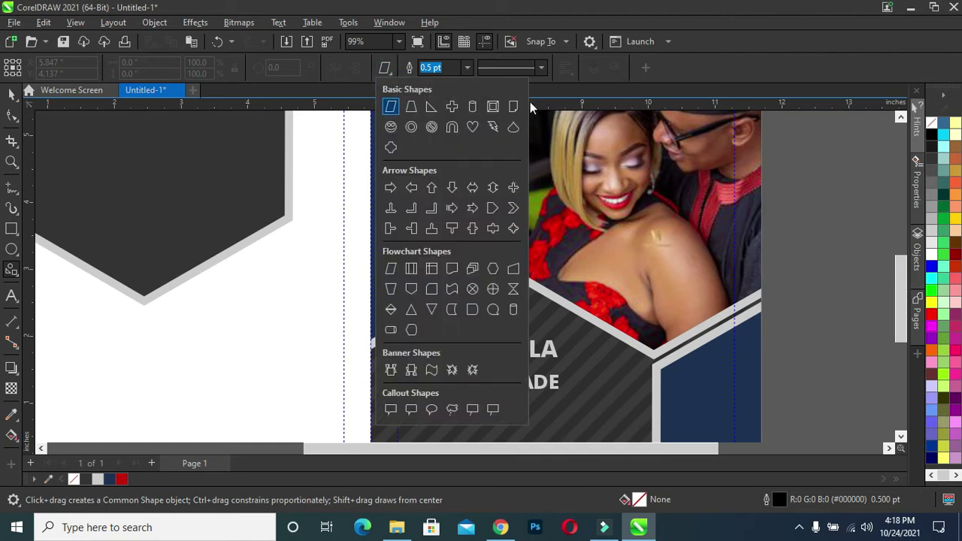
click(471, 128)
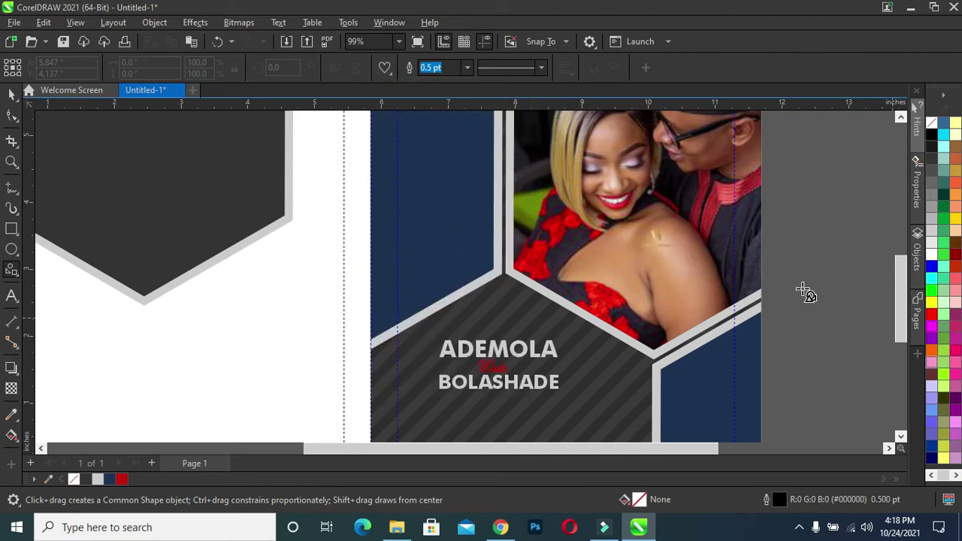
drag(794, 257, 838, 300)
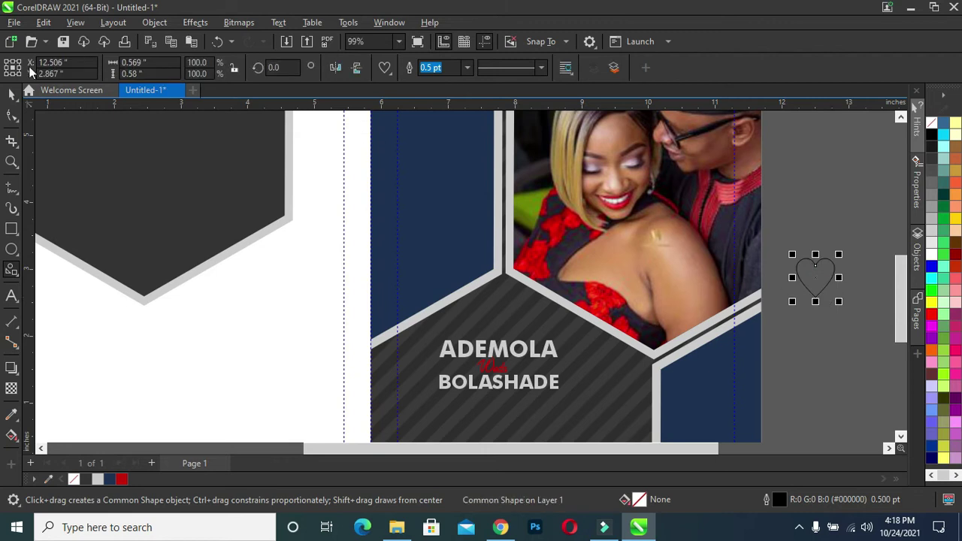
Step: Convert the heart into an editable curve
click(10, 93)
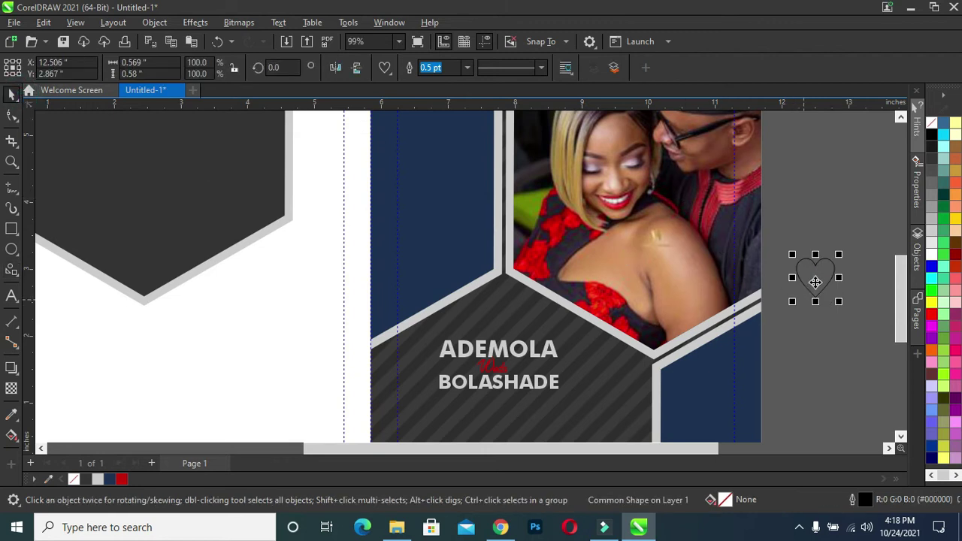
scroll(850, 288, up, 2)
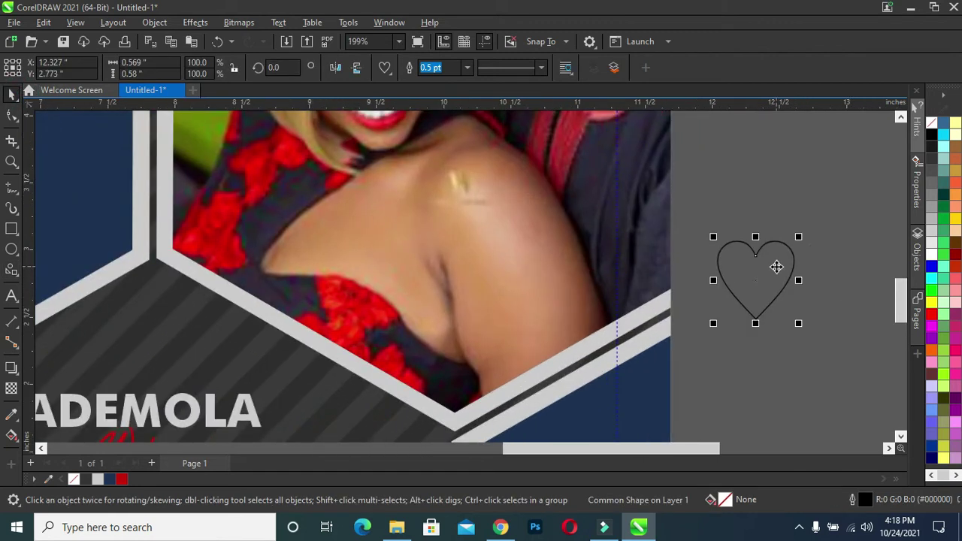
click(10, 116)
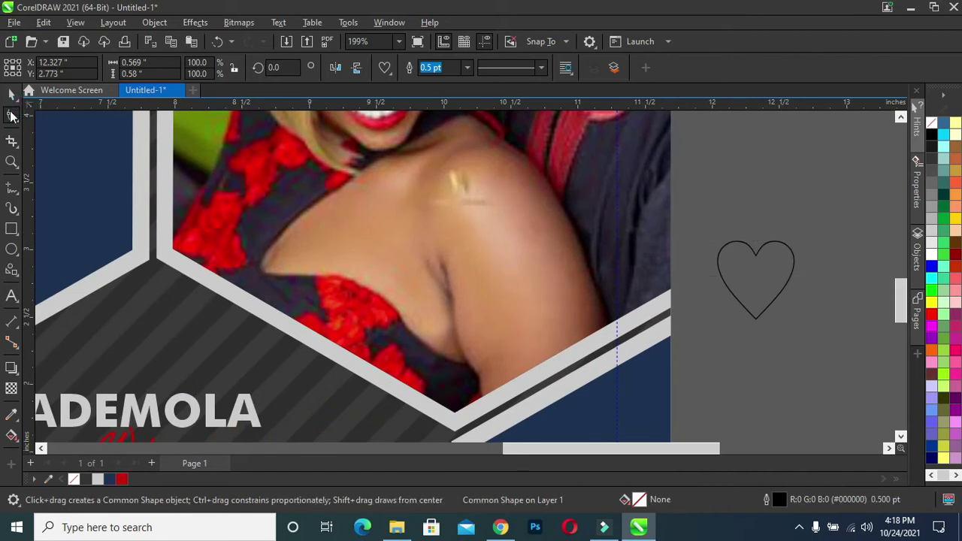
click(736, 243)
key(F10)
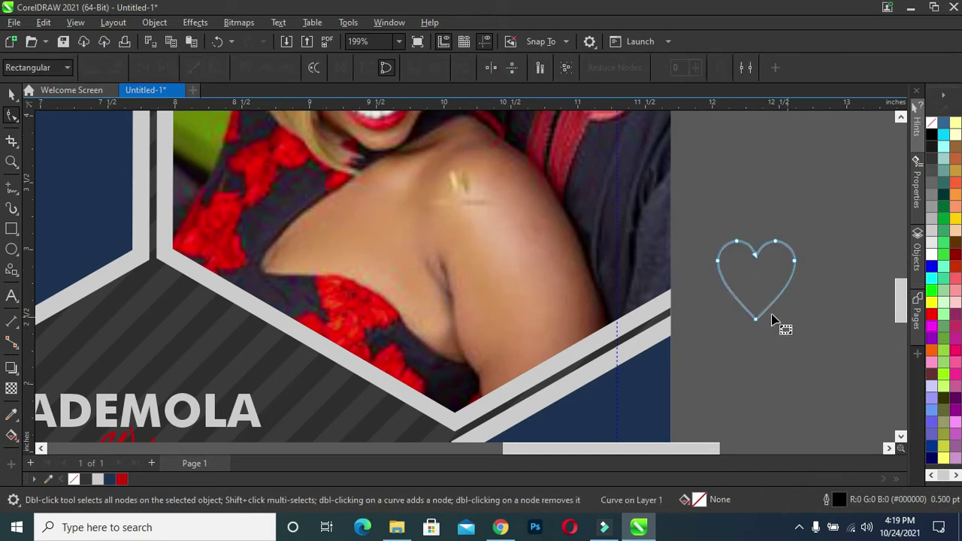
Step: Bend the heart's lower-left side and tilt it about 14° clockwise
scroll(765, 328, up, 3)
click(754, 339)
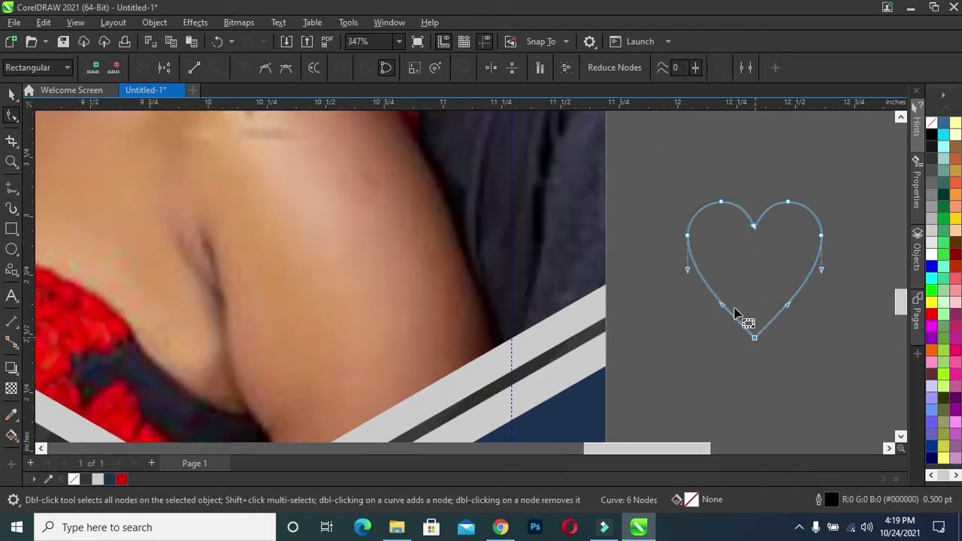
mouse_move(721, 308)
mouse_down()
mouse_move(725, 293)
mouse_move(689, 288)
mouse_up()
click(9, 93)
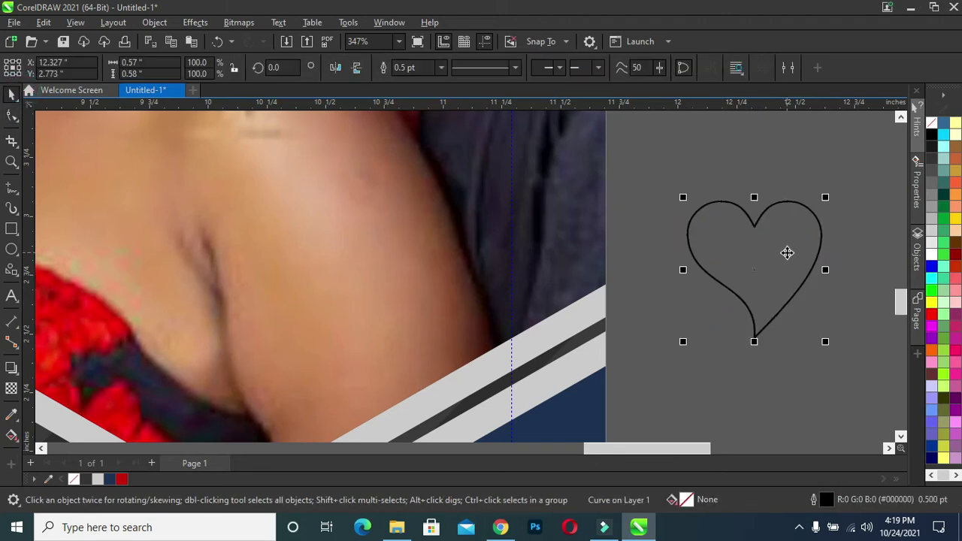
click(810, 212)
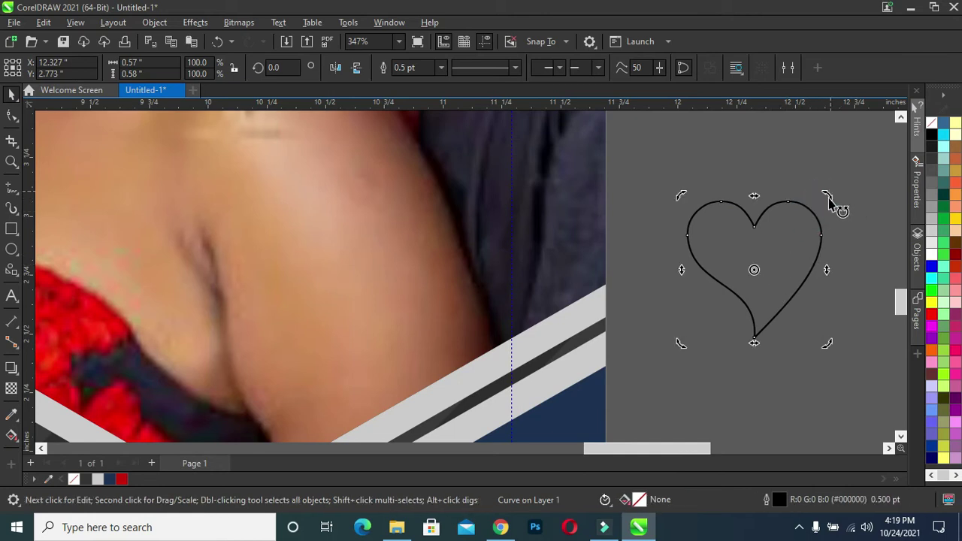
drag(828, 198, 840, 227)
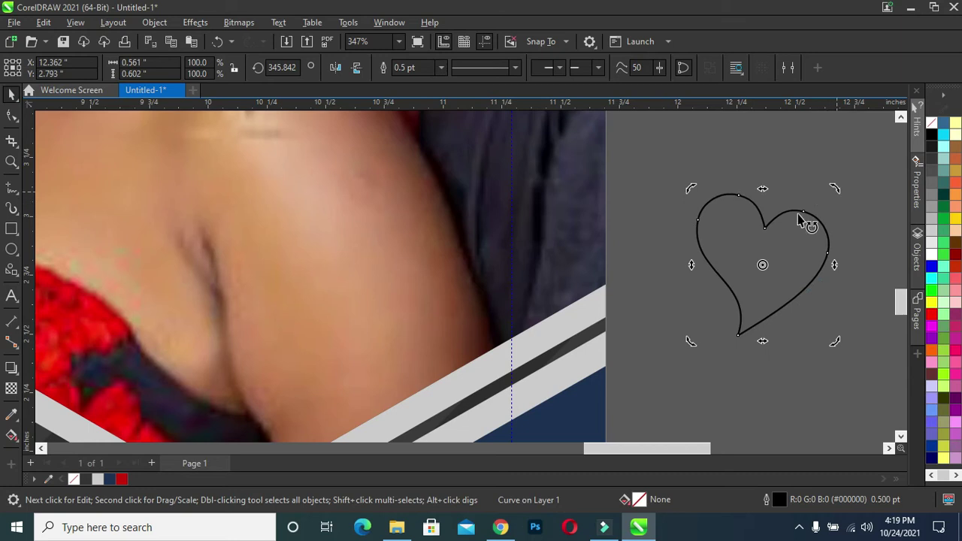
Step: Shrink the heart to half its size
click(797, 214)
click(663, 172)
click(717, 197)
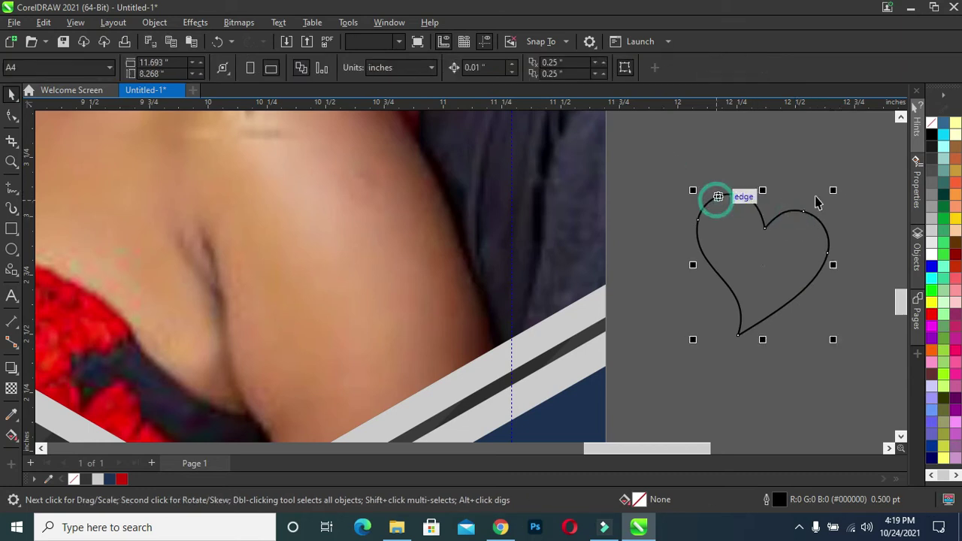
drag(832, 190, 771, 259)
scroll(789, 256, down, 2)
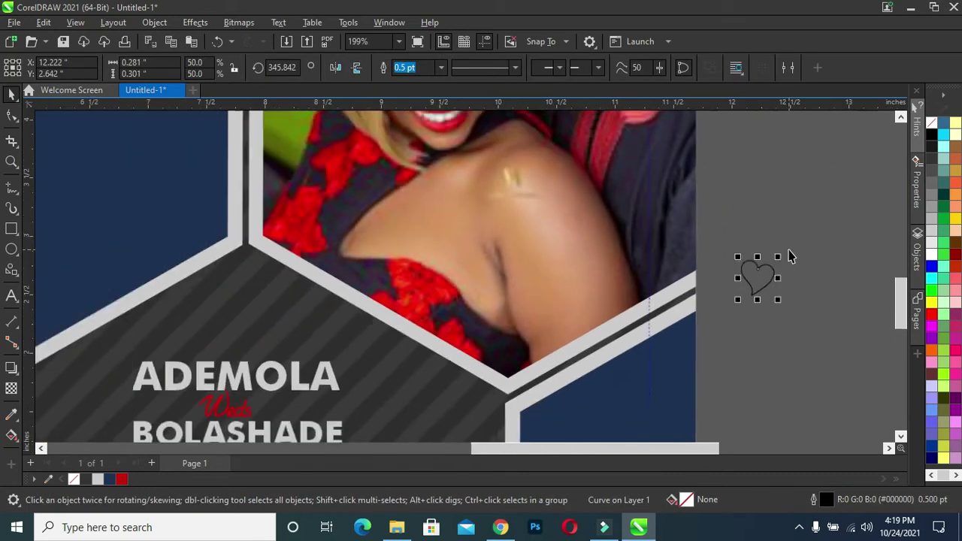
scroll(789, 256, down, 2)
Step: Fill the heart 20% Black, remove its outline, and move it beside Weds
click(755, 293)
drag(722, 233, 805, 317)
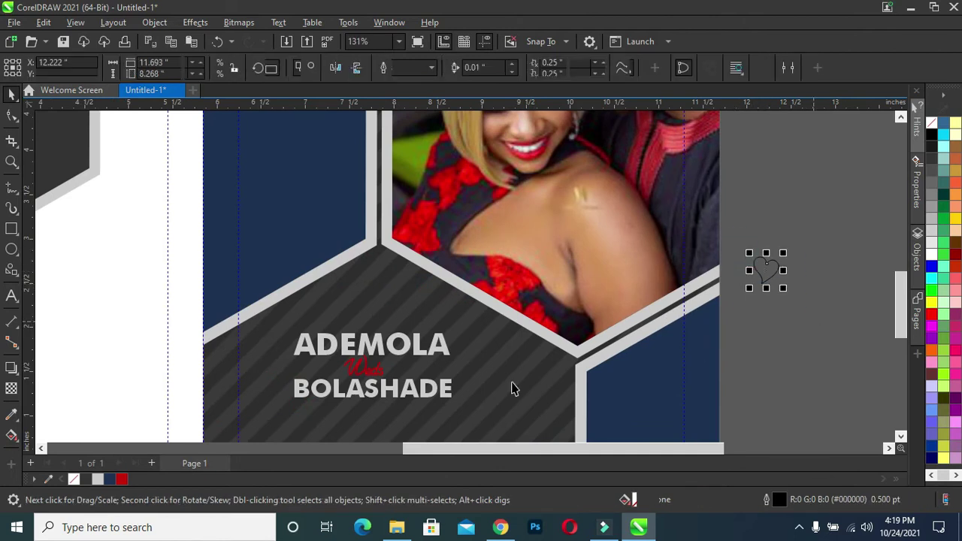
click(98, 478)
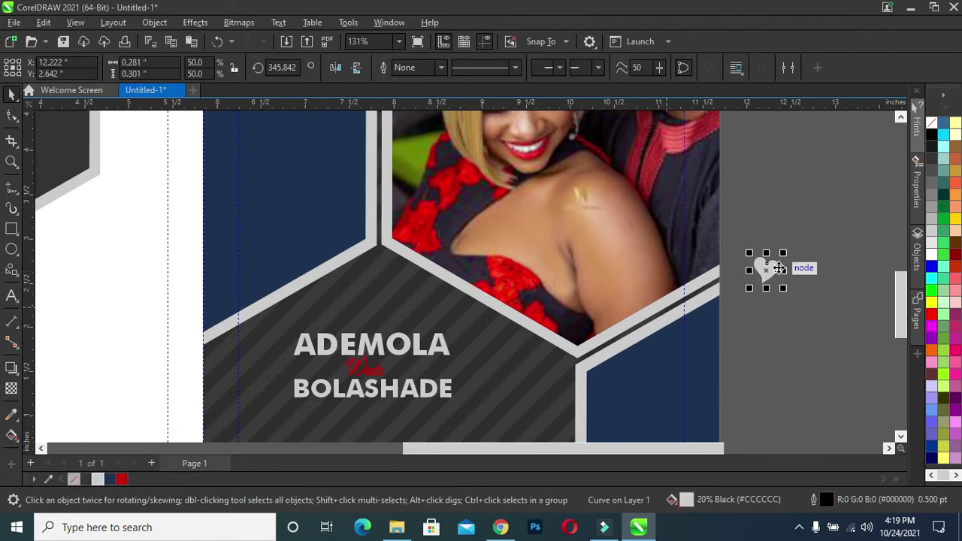
right_click(782, 290)
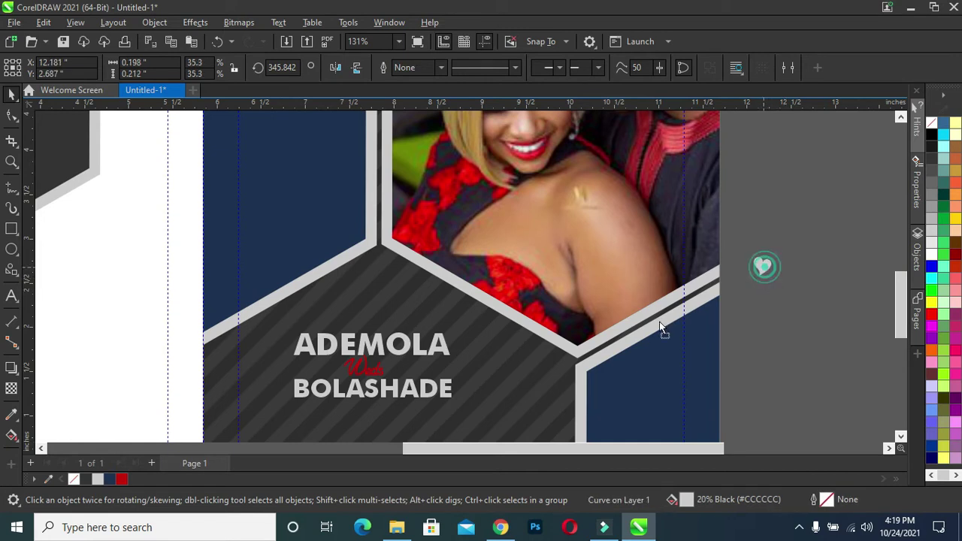
drag(662, 328, 386, 365)
Step: Scale the heart beside Weds down to about 16%
scroll(386, 361, up, 3)
scroll(417, 387, up, 1)
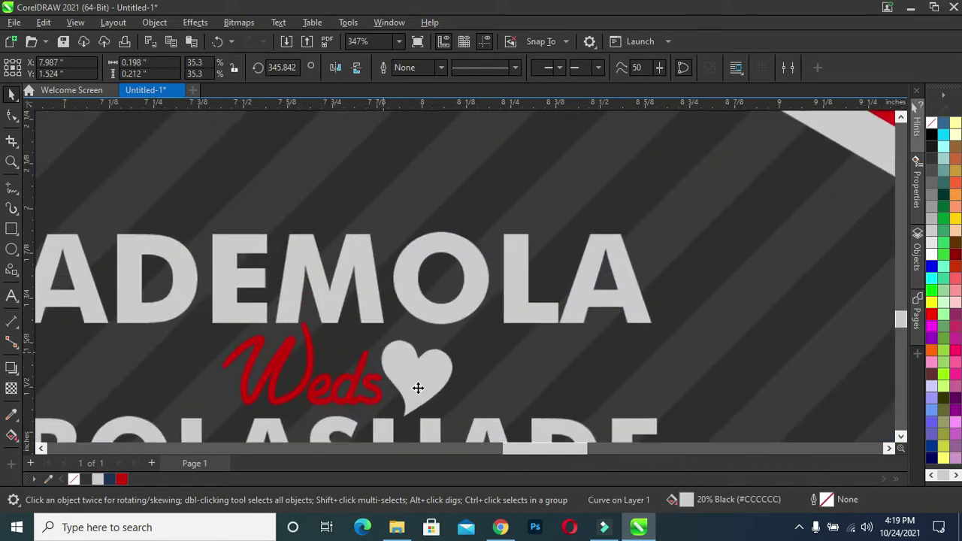
drag(457, 423, 424, 385)
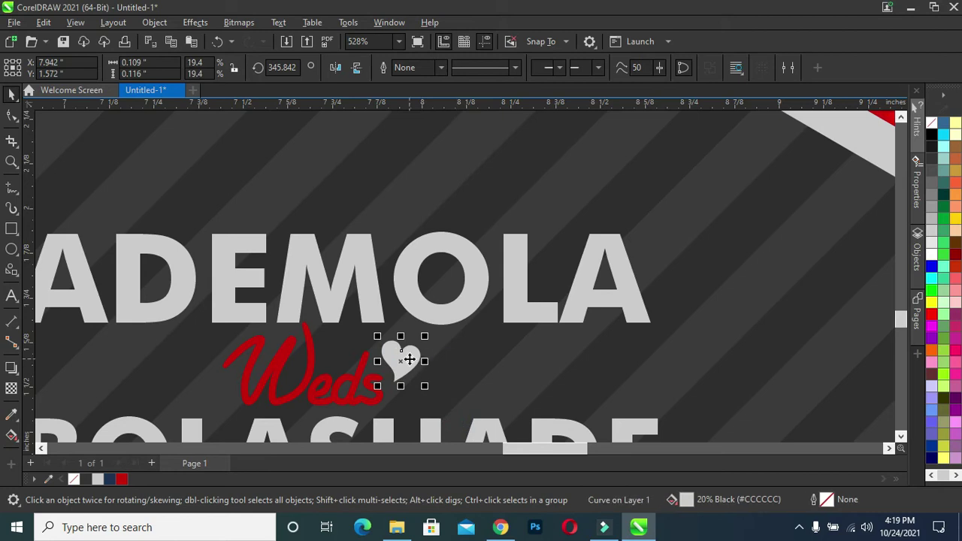
drag(428, 339, 397, 366)
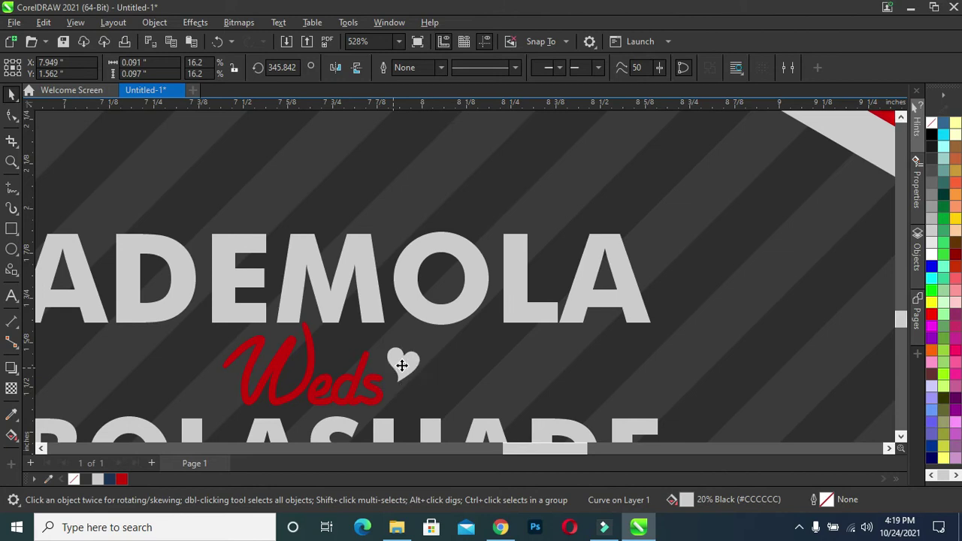
Step: Add a mirrored, tilted copy of the heart on the left of Weds
mouse_move(401, 365)
mouse_down()
mouse_move(220, 369)
mouse_move(220, 381)
mouse_up()
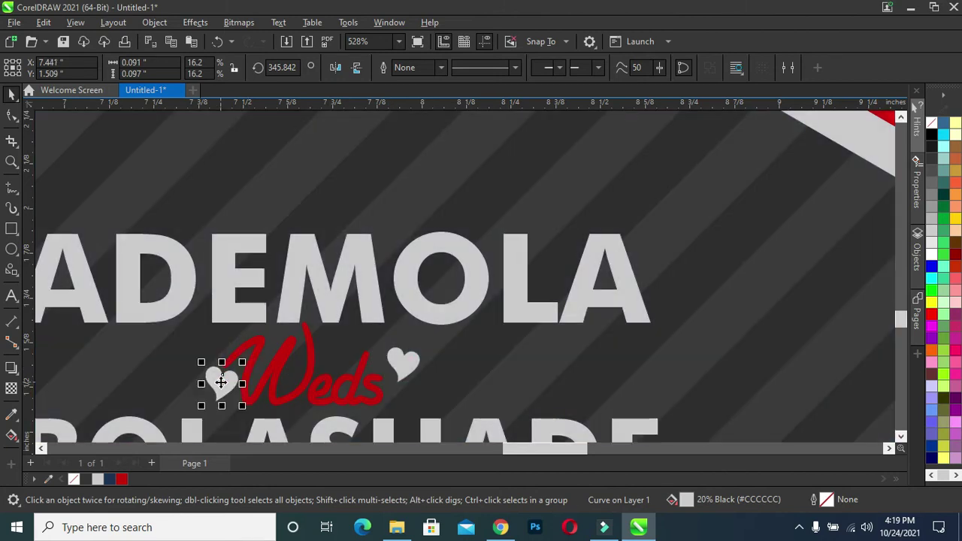
click(335, 67)
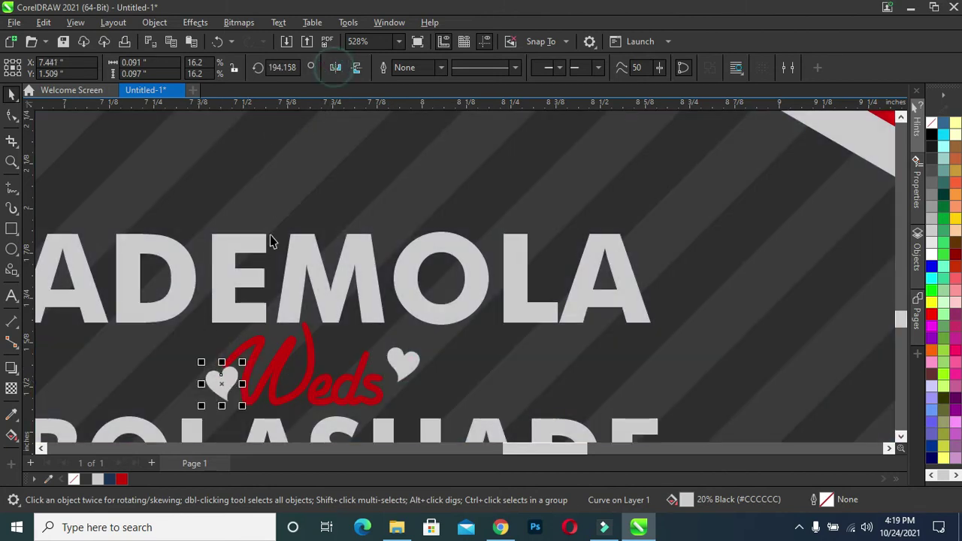
click(227, 389)
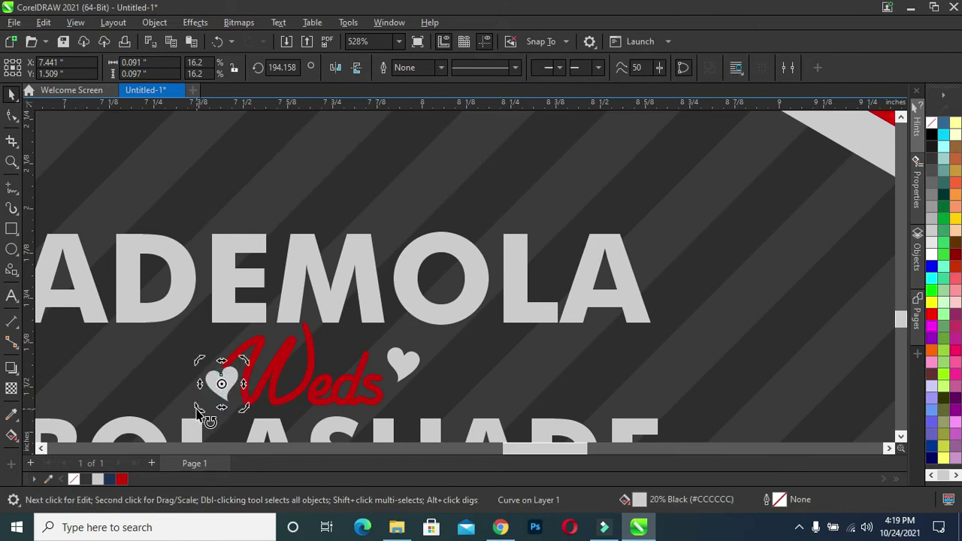
drag(198, 410, 224, 390)
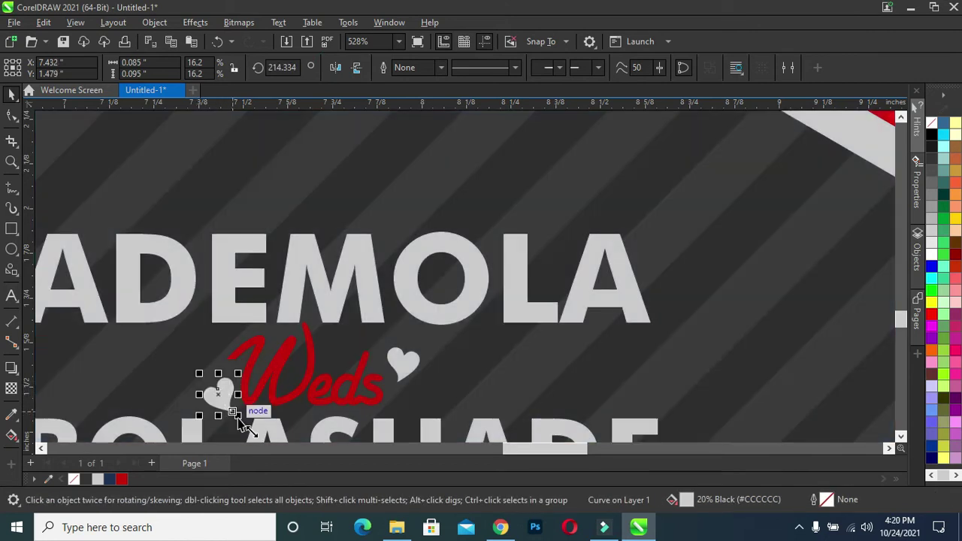
mouse_move(224, 390)
mouse_down()
mouse_move(233, 416)
mouse_move(224, 396)
mouse_up()
scroll(520, 327, down, 1)
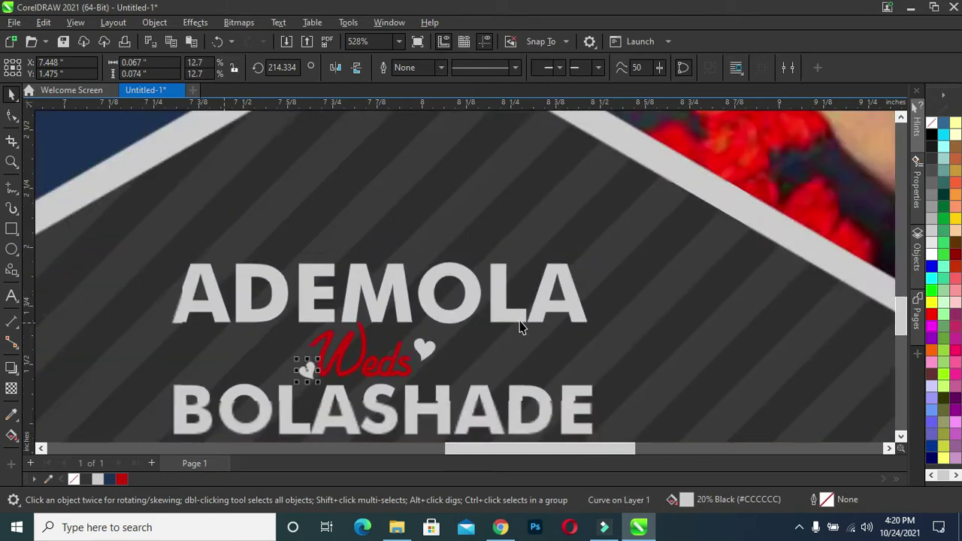
scroll(519, 326, down, 2)
click(836, 361)
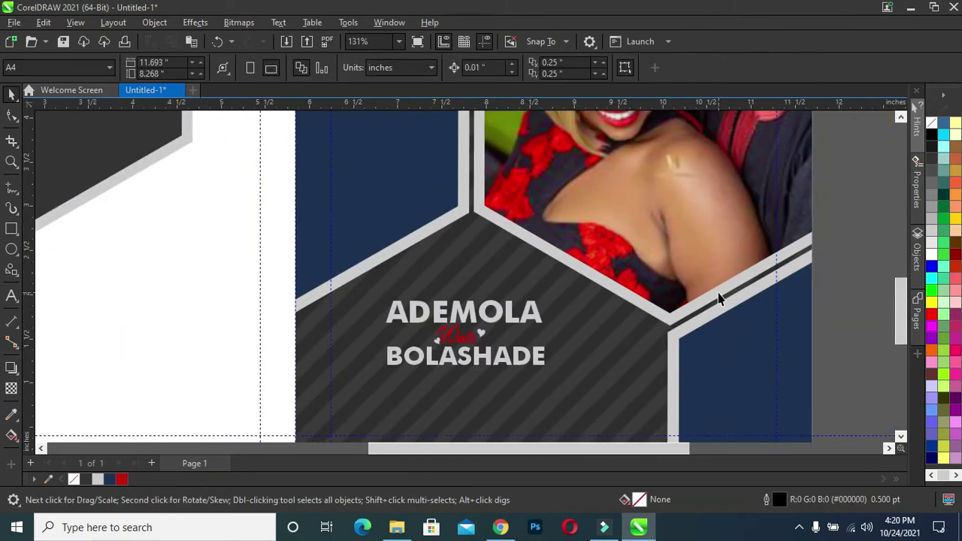
Step: Draw a thin red bar with no outline under BOLASHADE
scroll(659, 306, down, 1)
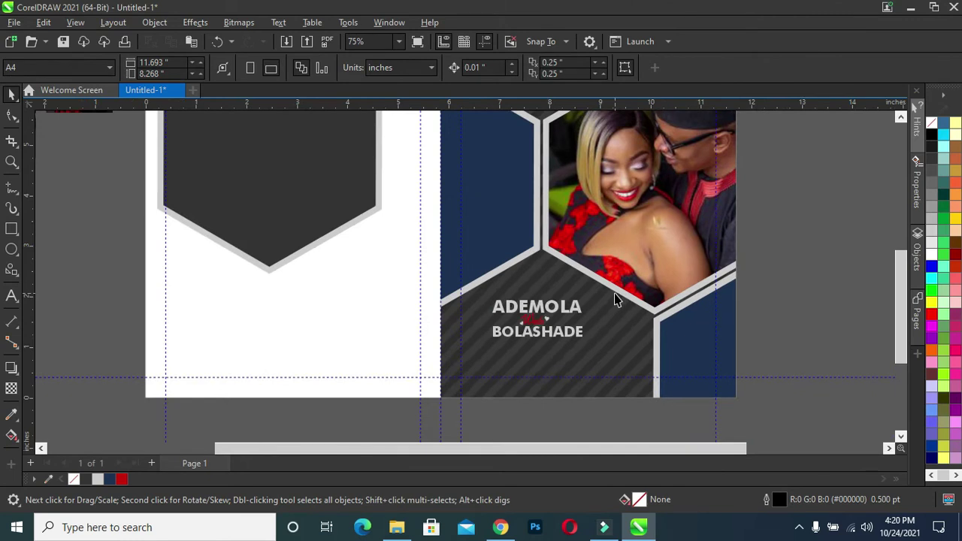
scroll(615, 299, down, 1)
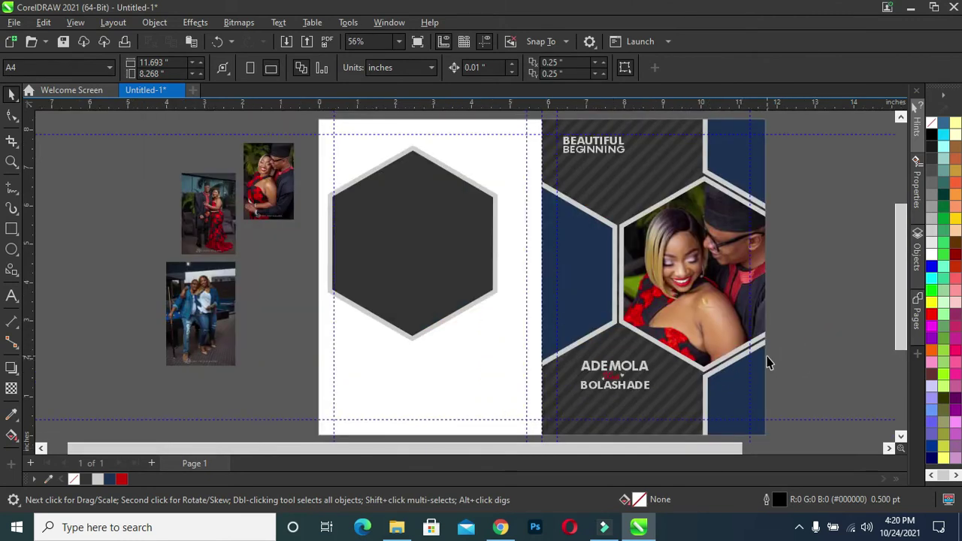
click(12, 229)
scroll(609, 400, up, 2)
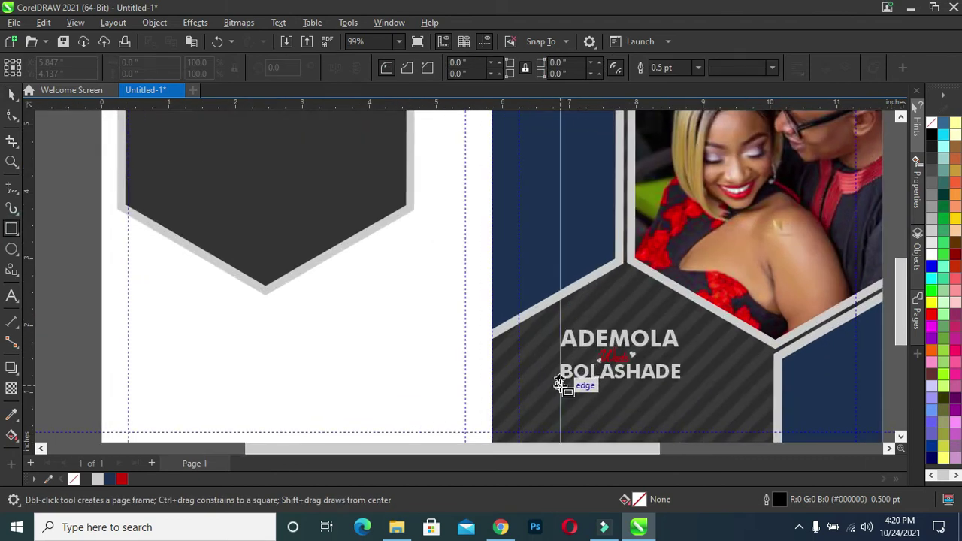
drag(561, 387, 686, 386)
key(space)
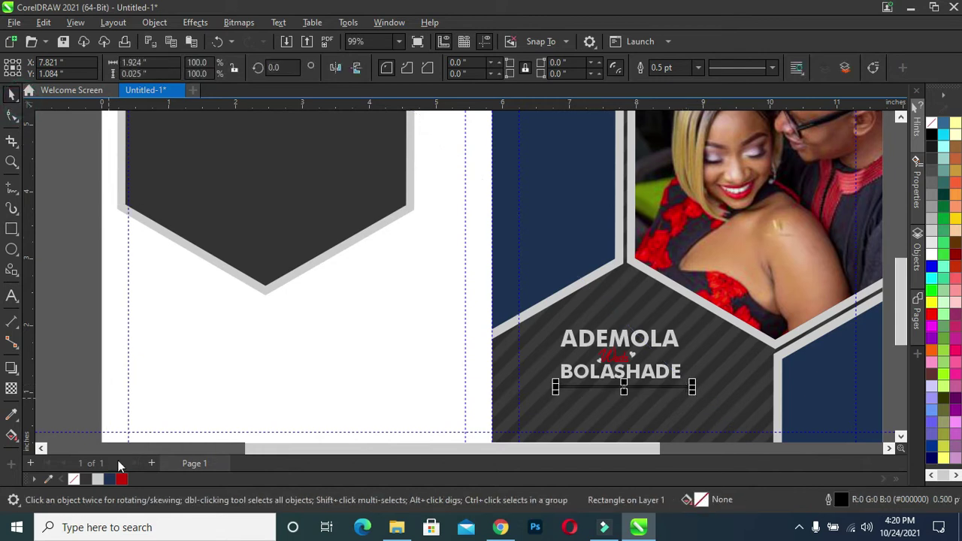
click(120, 479)
right_click(74, 479)
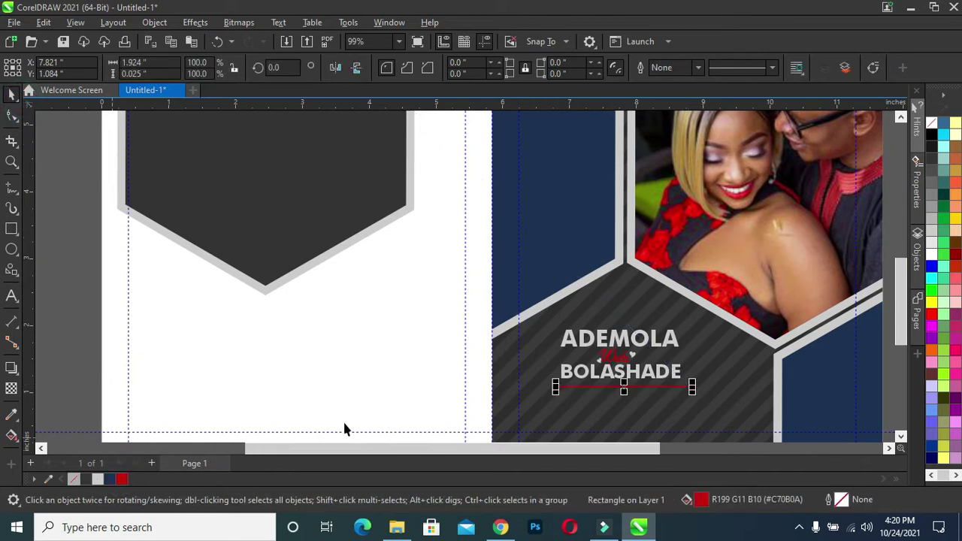
Step: Thicken the red bar by raising its top edge
scroll(675, 383, up, 2)
scroll(687, 383, up, 2)
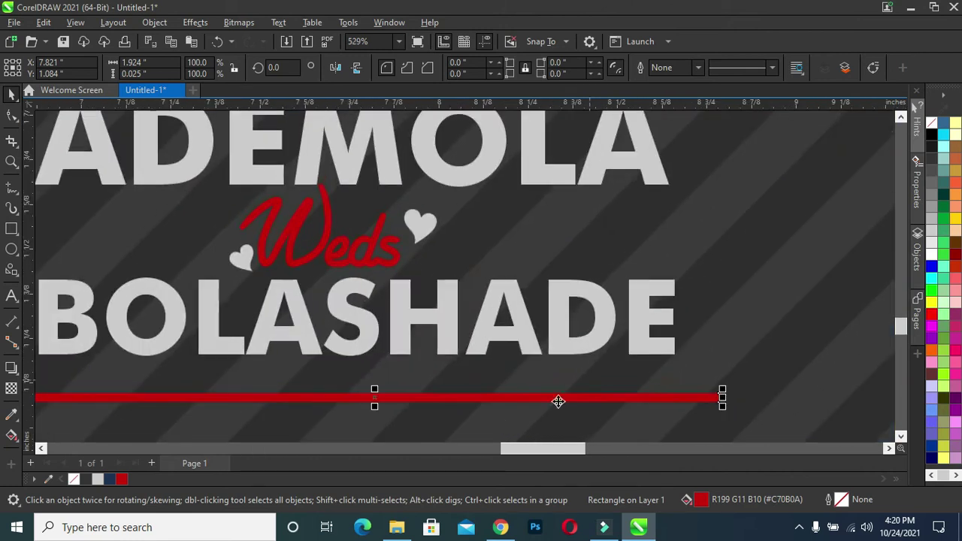
drag(374, 390, 375, 380)
scroll(504, 343, down, 2)
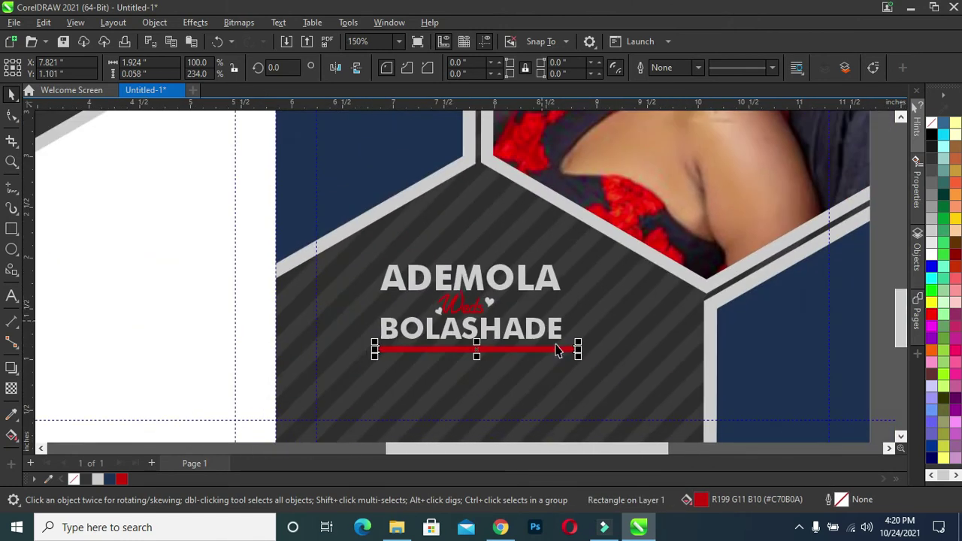
scroll(556, 361, down, 1)
click(834, 330)
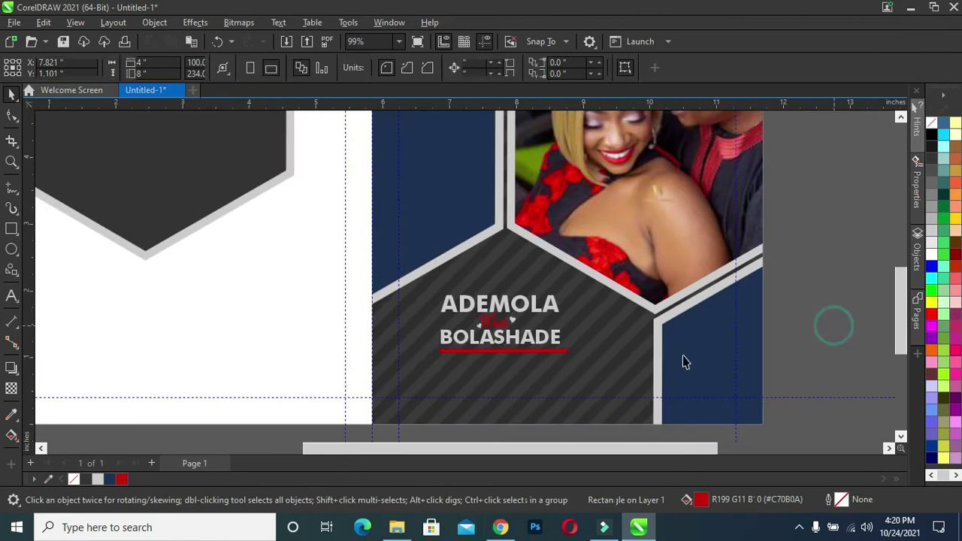
drag(616, 434, 423, 334)
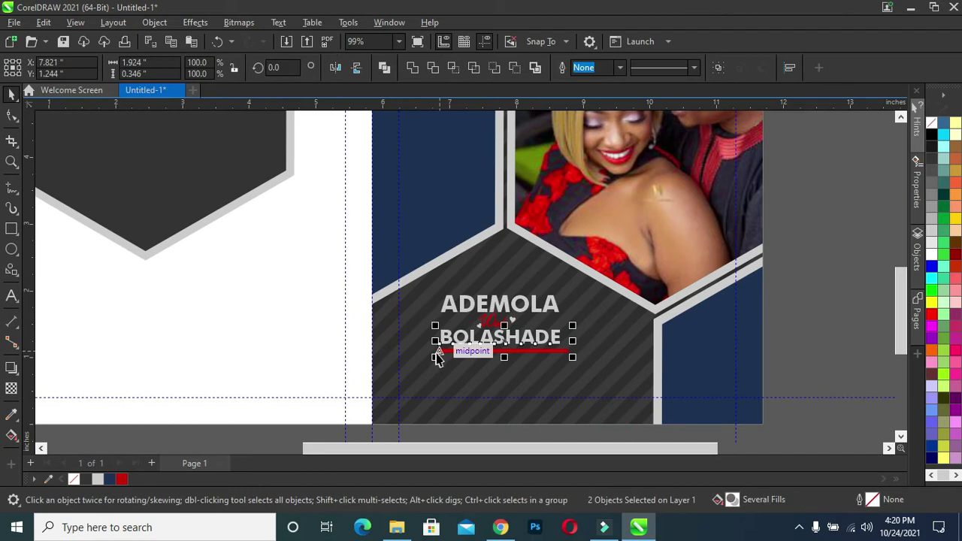
click(832, 350)
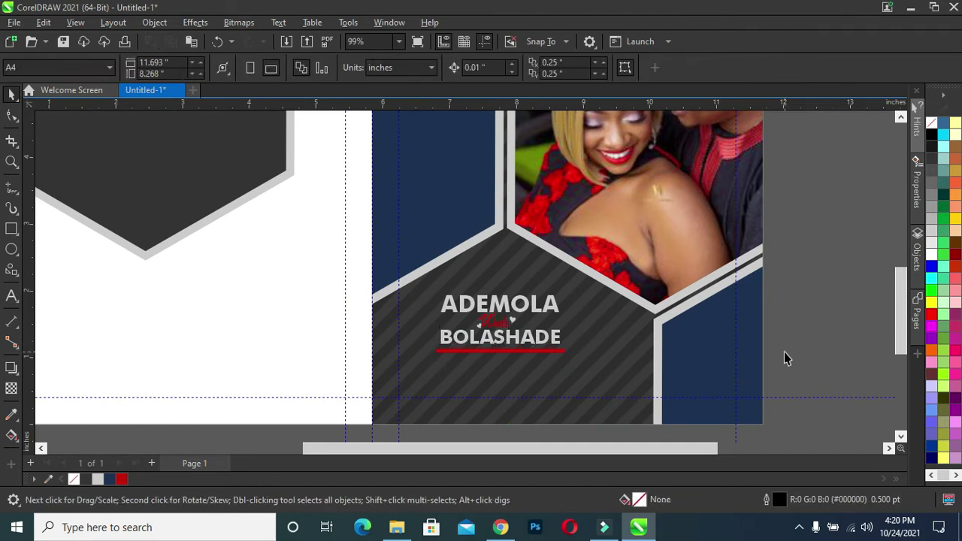
Step: Place a copy of the BEAUTIFUL text beside the photo, off the page
scroll(663, 315, down, 1)
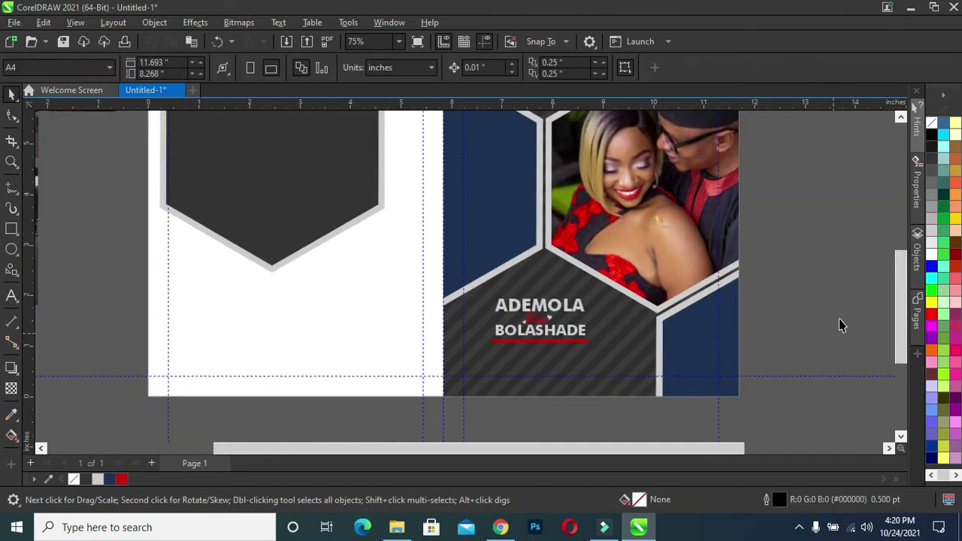
scroll(900, 329, up, 3)
scroll(894, 293, up, 1)
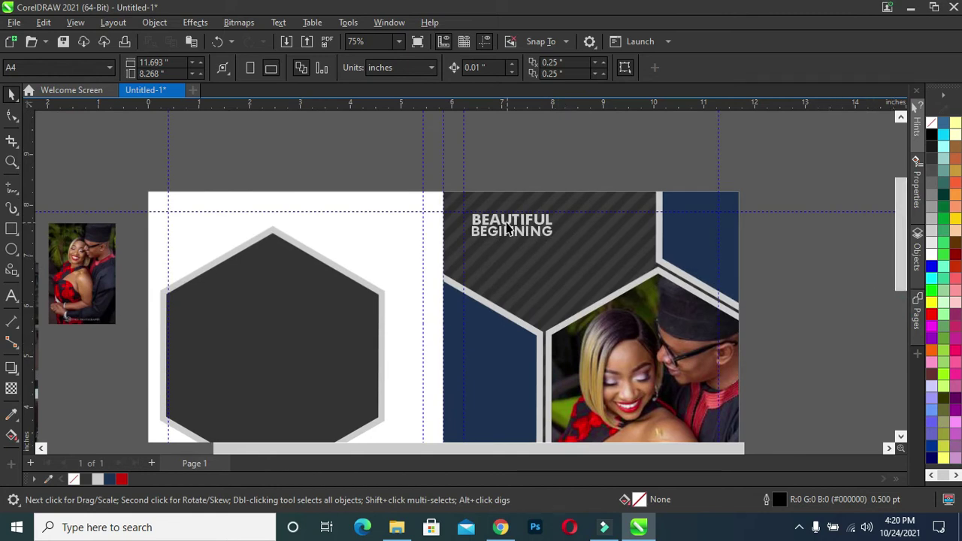
mouse_move(508, 228)
mouse_down()
mouse_move(541, 285)
mouse_move(827, 399)
mouse_up()
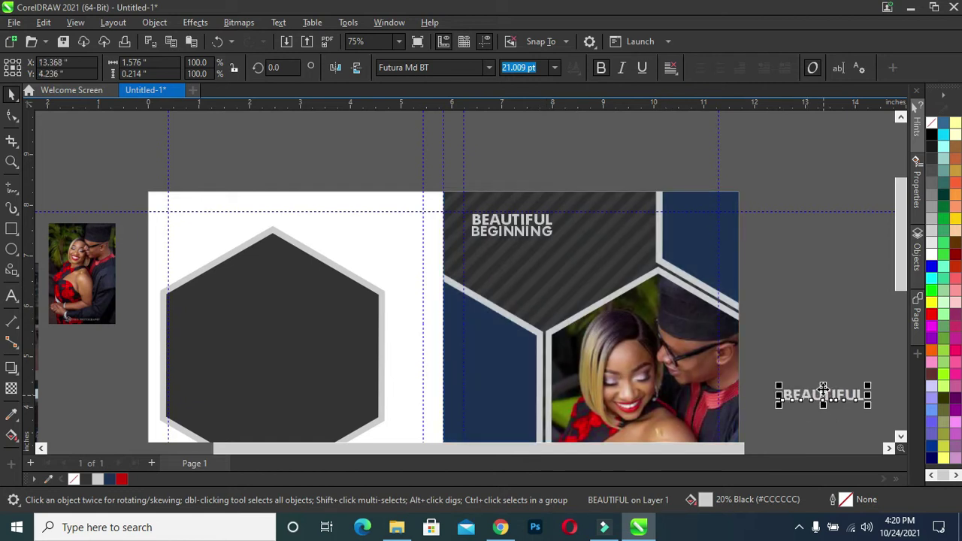
drag(900, 289, 900, 355)
click(825, 203)
drag(823, 205, 801, 242)
Step: Replace the copied text with the date 30TH OCTOBER 2021, enlarging and repositioning it
double_click(859, 242)
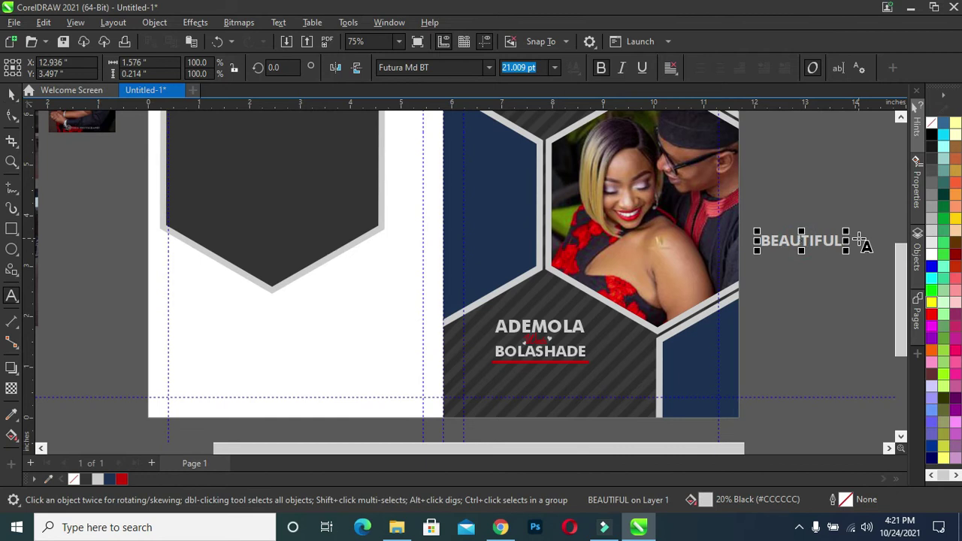
key(ctrl+a)
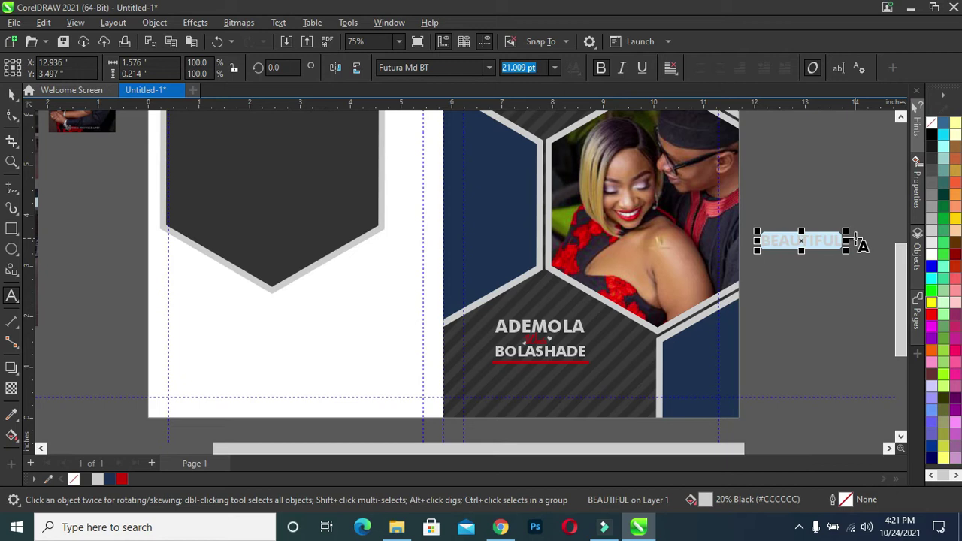
text(30TH )
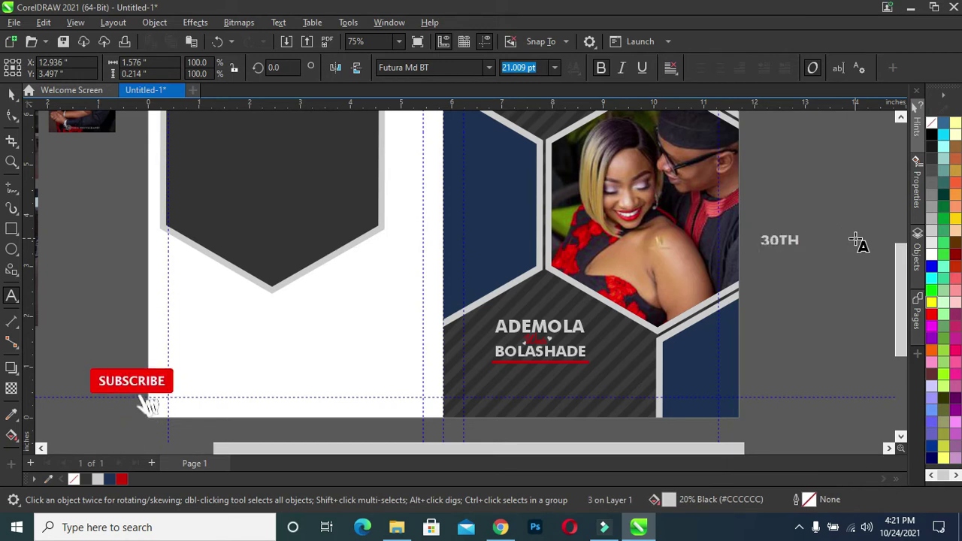
text(O)
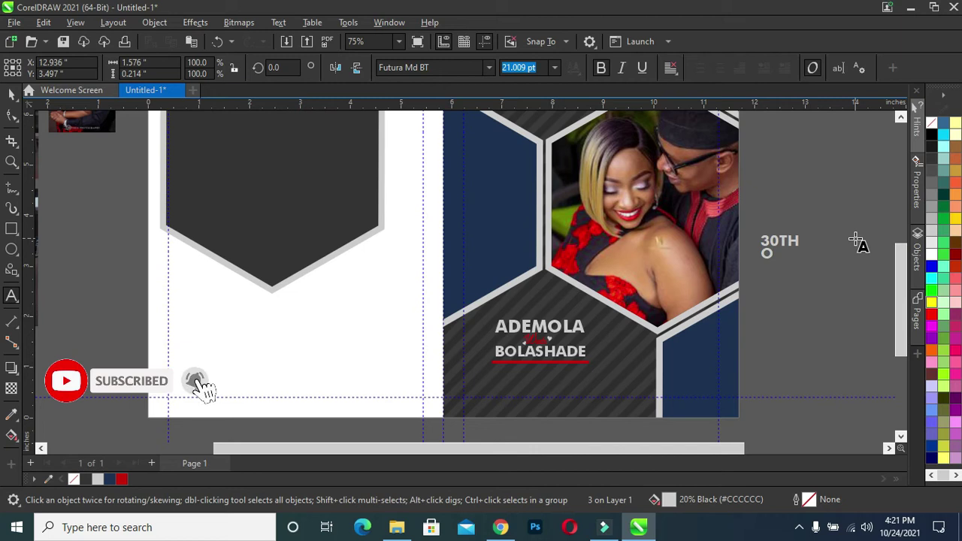
text(CTOBER 2021)
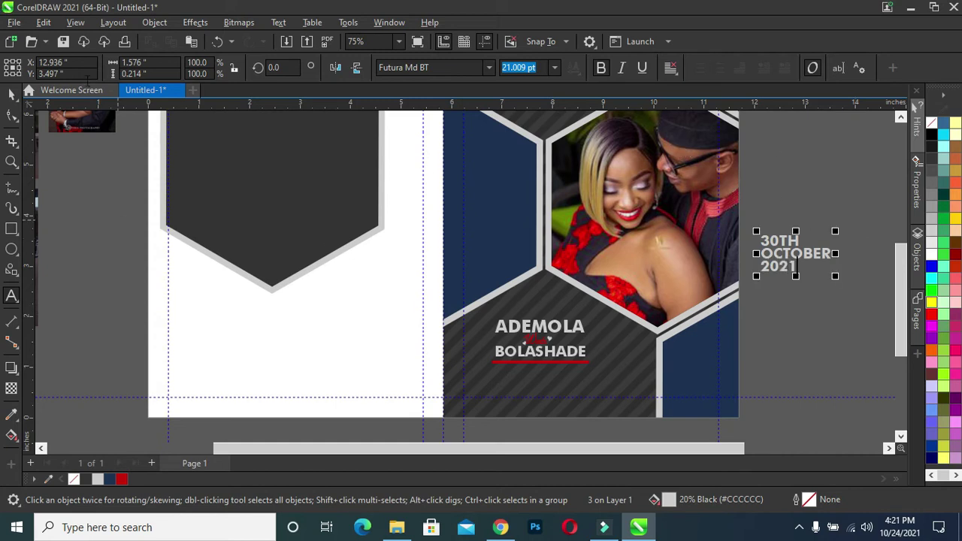
click(12, 93)
click(837, 275)
drag(865, 320, 864, 308)
drag(803, 267, 798, 296)
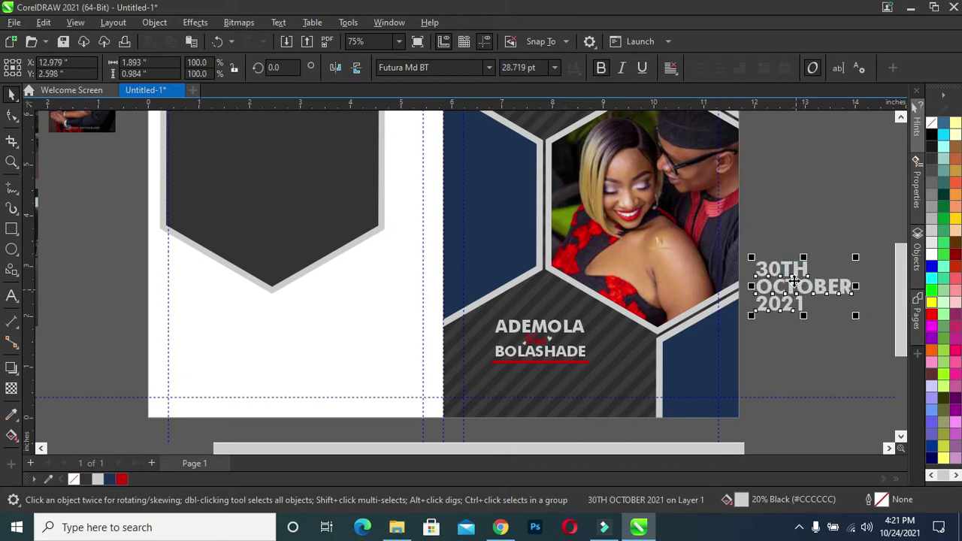
Step: Break the date into separate lines, shrinking OCTOBER and enlarging 2021
key(ctrl+k)
click(794, 281)
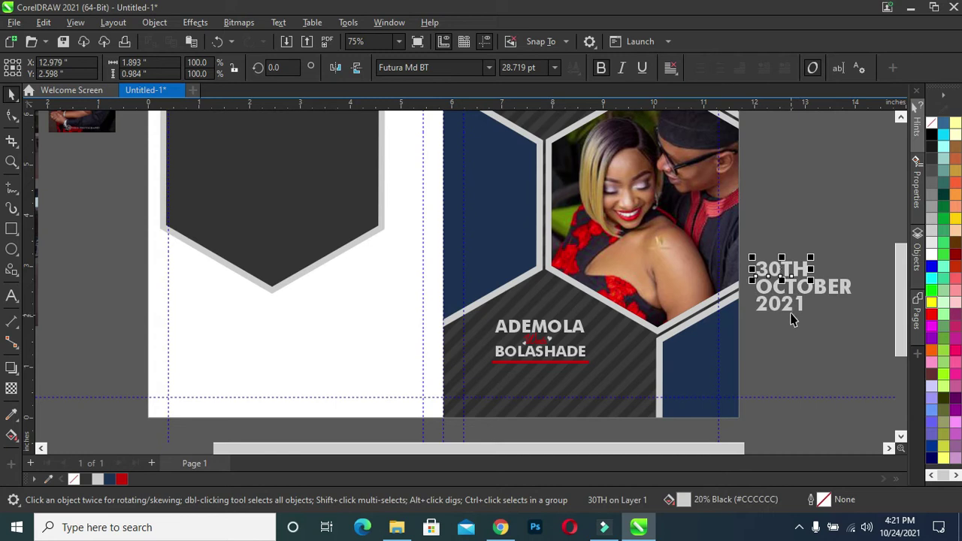
click(825, 291)
drag(861, 300, 827, 301)
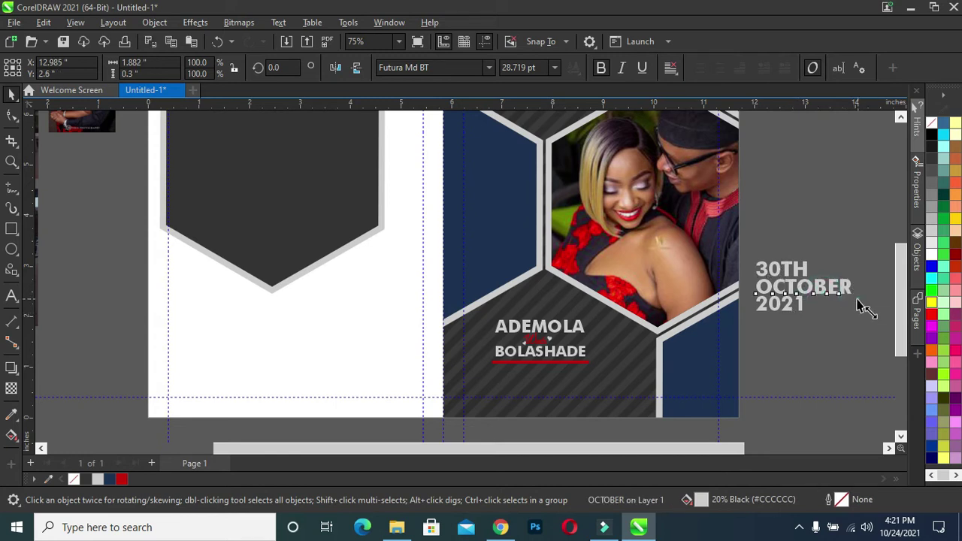
drag(826, 300, 804, 309)
click(801, 306)
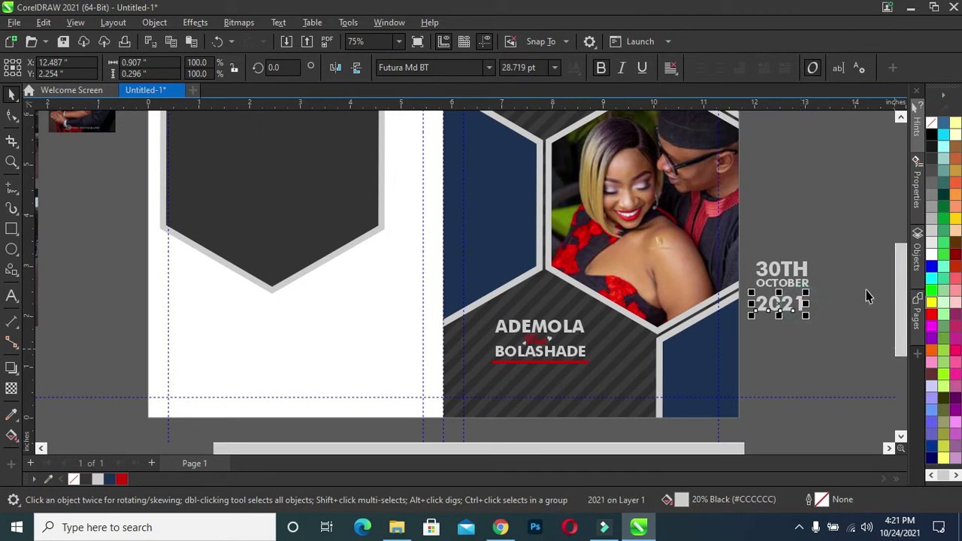
scroll(864, 294, up, 2)
drag(754, 304, 767, 299)
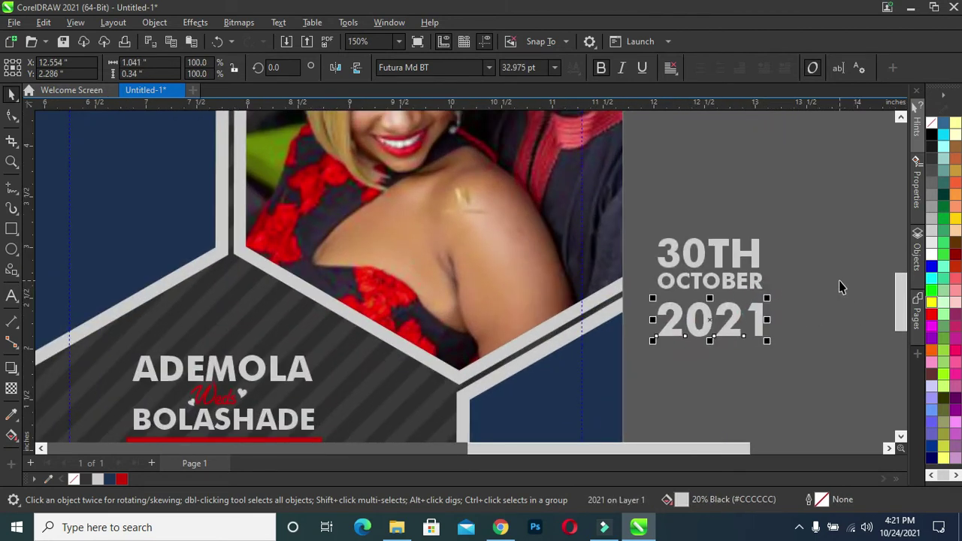
key(Up)
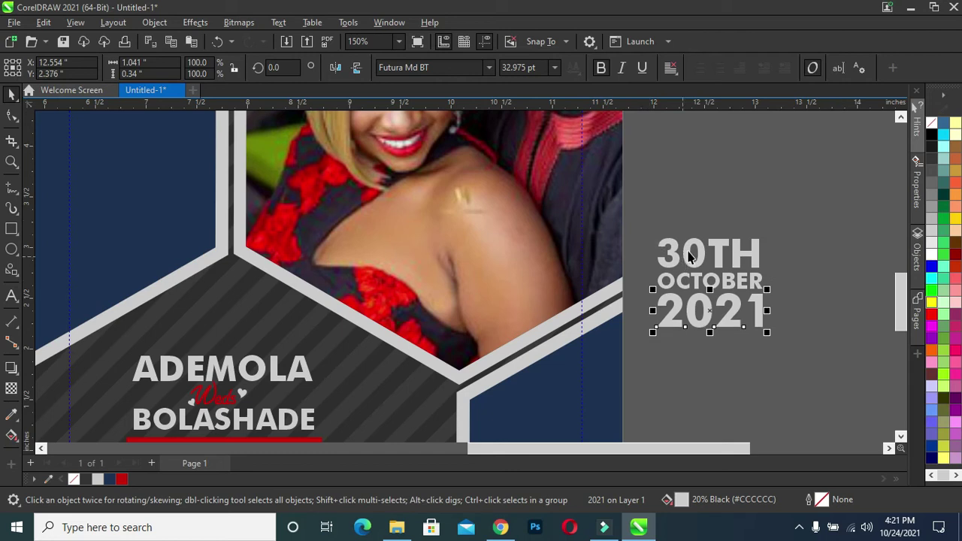
Step: Add a smaller SATURDAY line on top and select all four date lines
drag(707, 286, 703, 224)
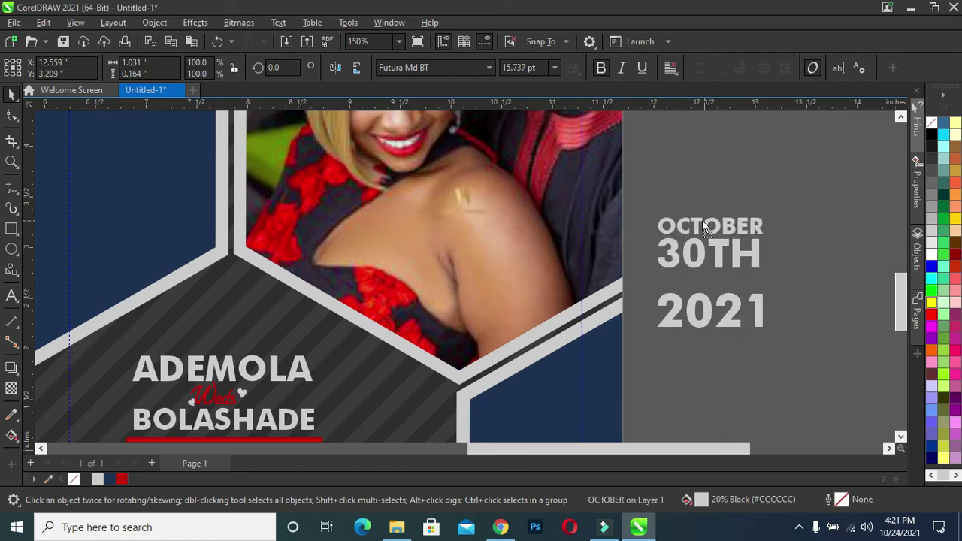
click(702, 224)
double_click(712, 224)
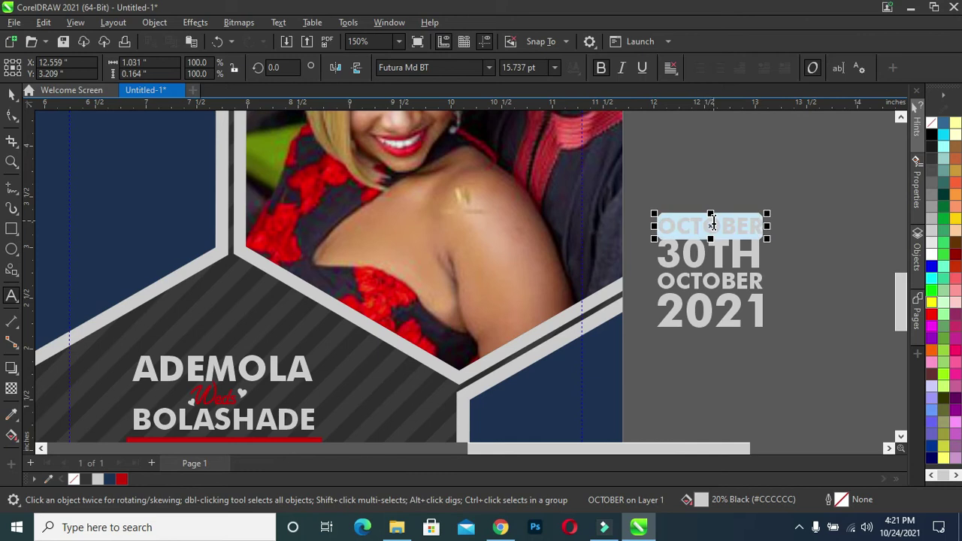
text(SA)
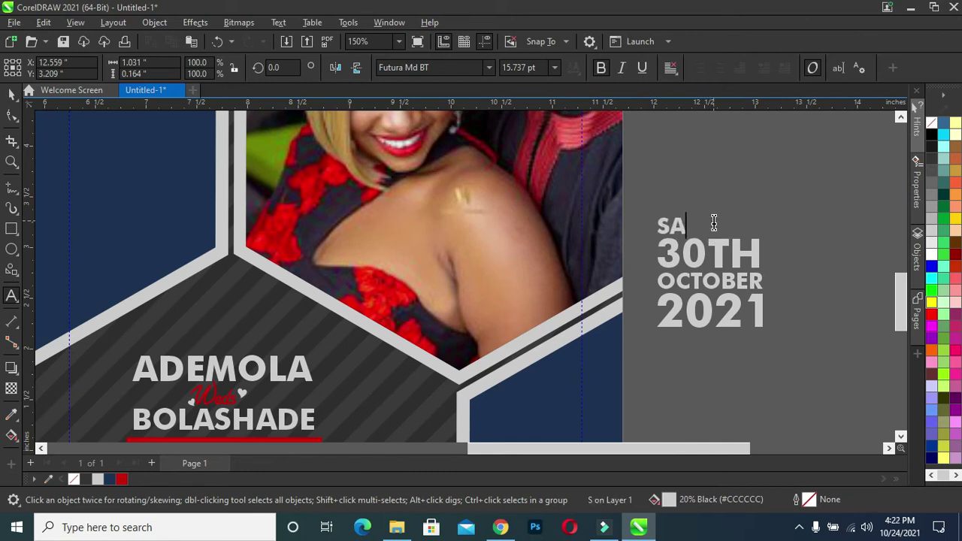
text(TUDAY)
click(713, 225)
text(RDAY)
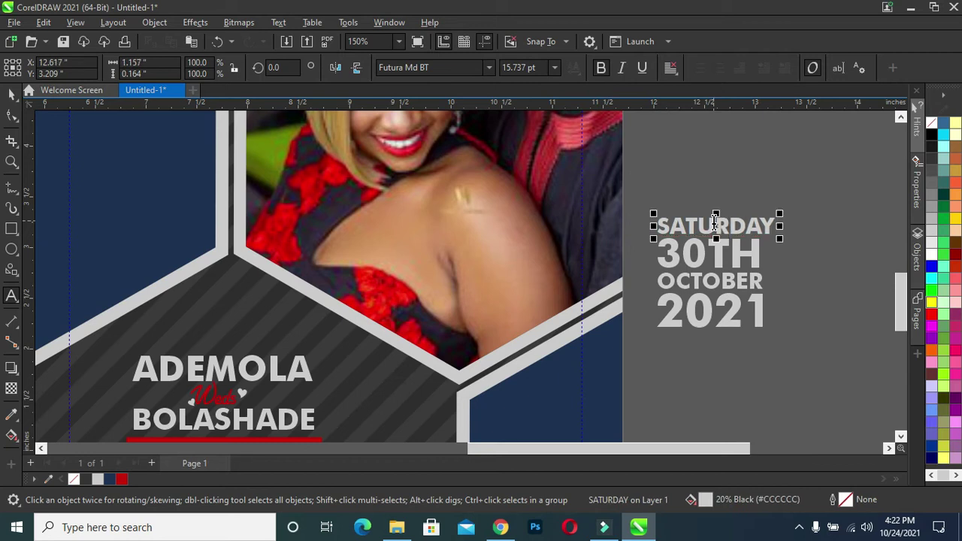
key(ctrl+space)
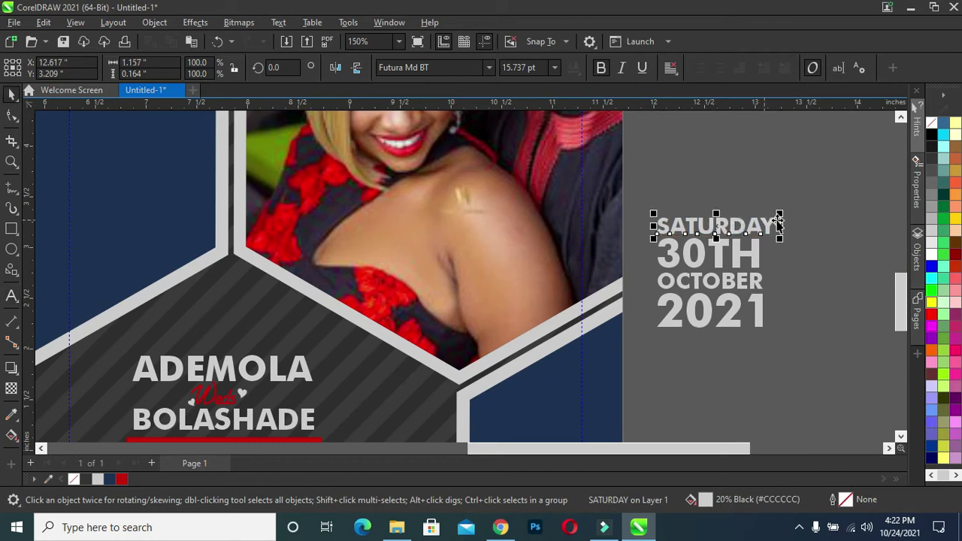
drag(779, 218, 765, 220)
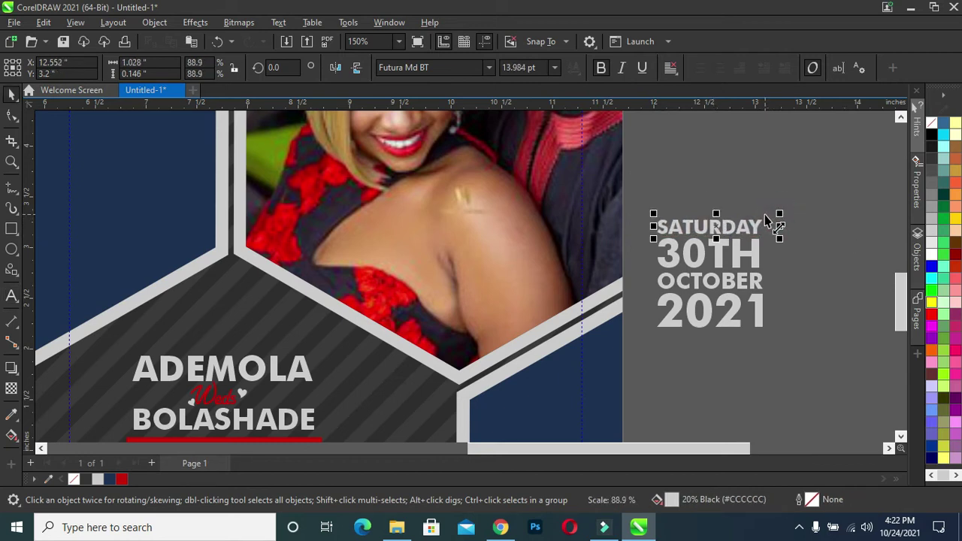
drag(640, 206, 801, 354)
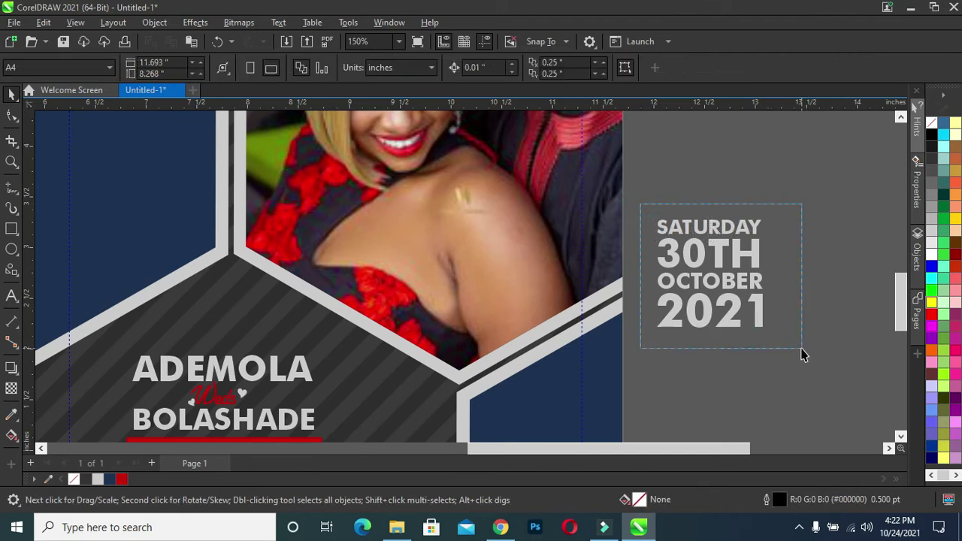
scroll(902, 281, down, 3)
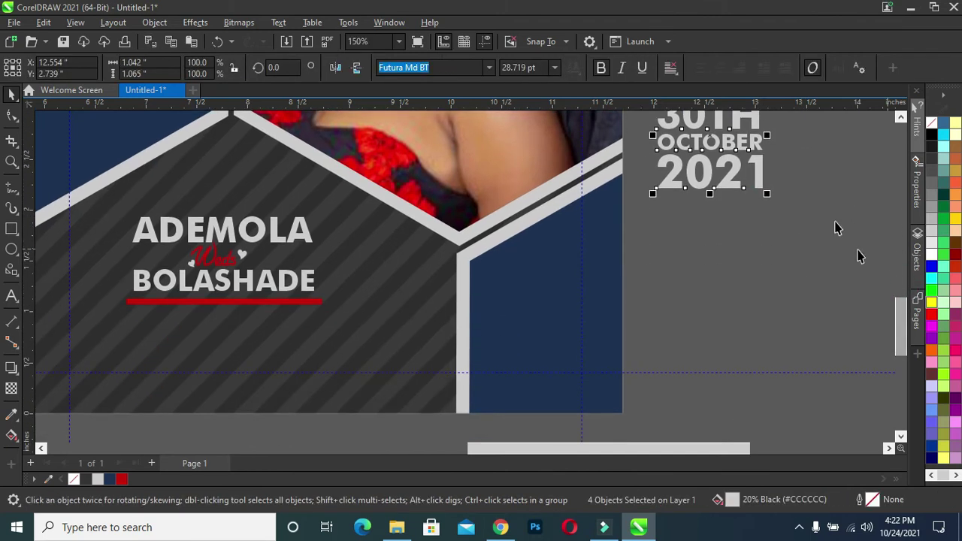
Step: Move the date block into the navy hexagon panel
drag(708, 143, 556, 310)
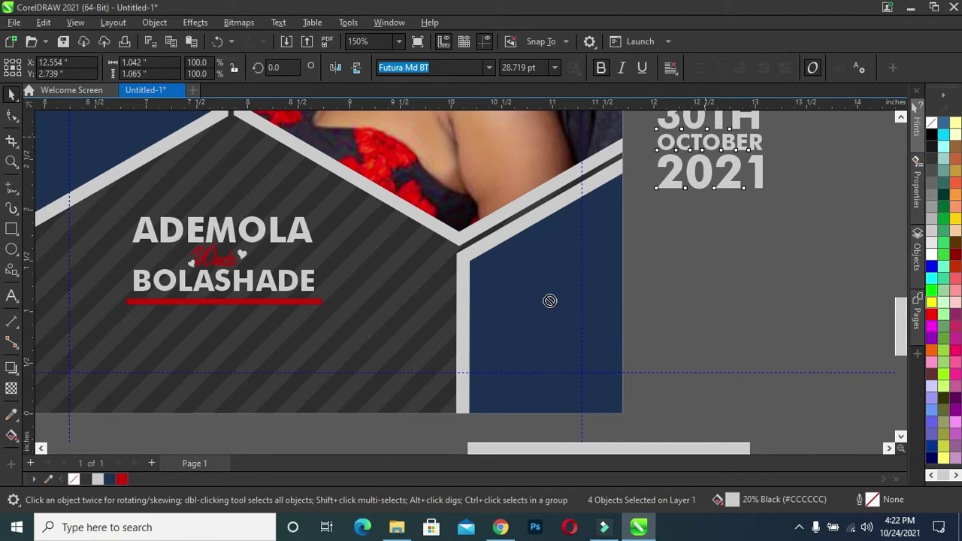
mouse_move(709, 169)
mouse_down()
mouse_move(529, 338)
mouse_move(529, 353)
mouse_up()
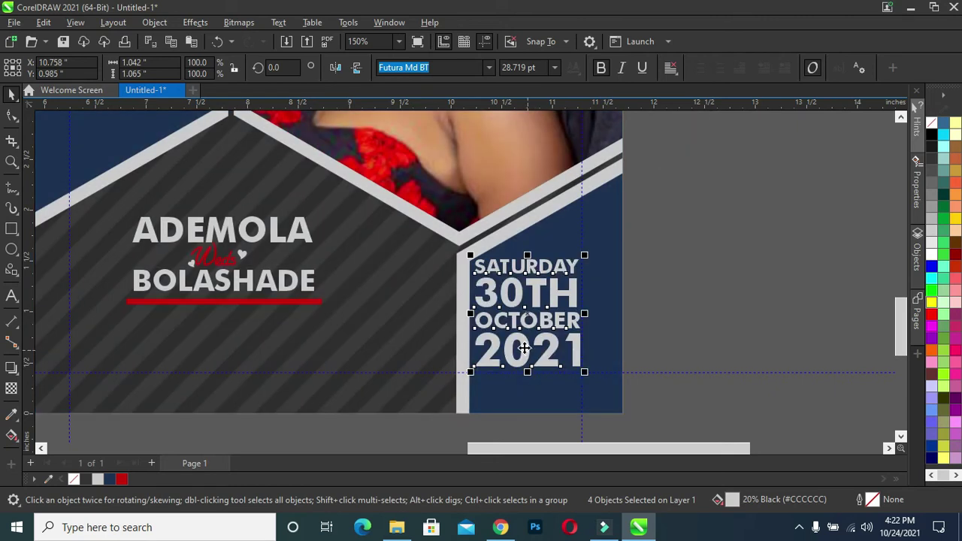
click(715, 275)
scroll(708, 270, down, 2)
scroll(746, 248, down, 1)
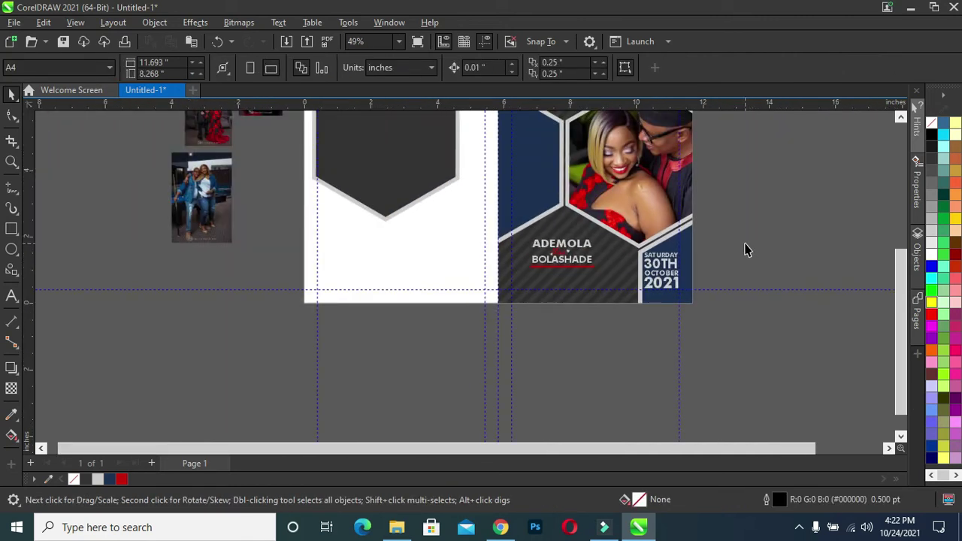
scroll(746, 248, up, 1)
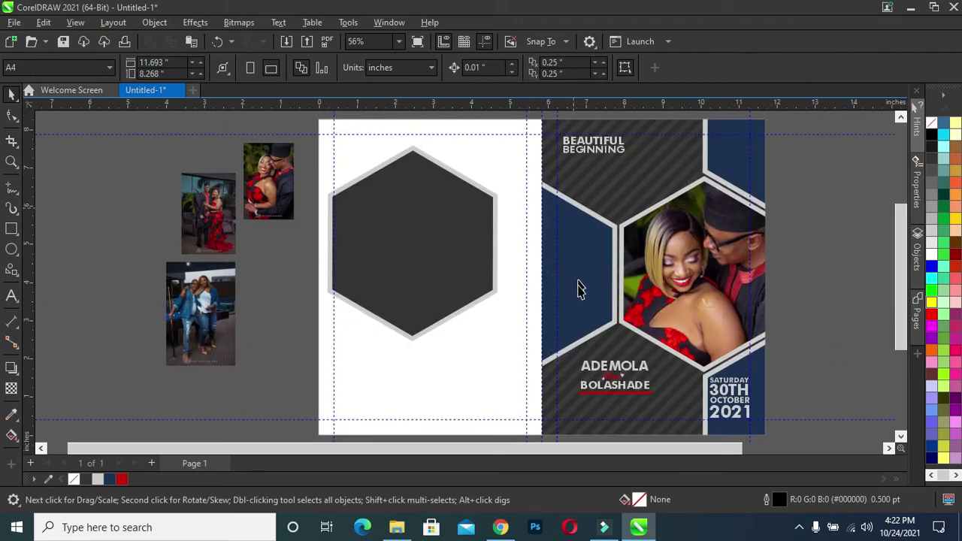
scroll(606, 261, down, 1)
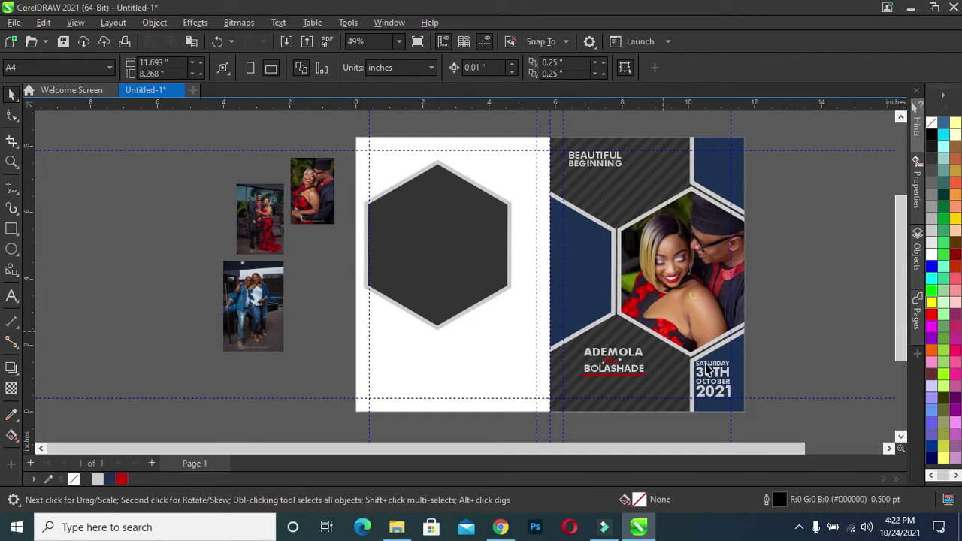
scroll(894, 352, down, 3)
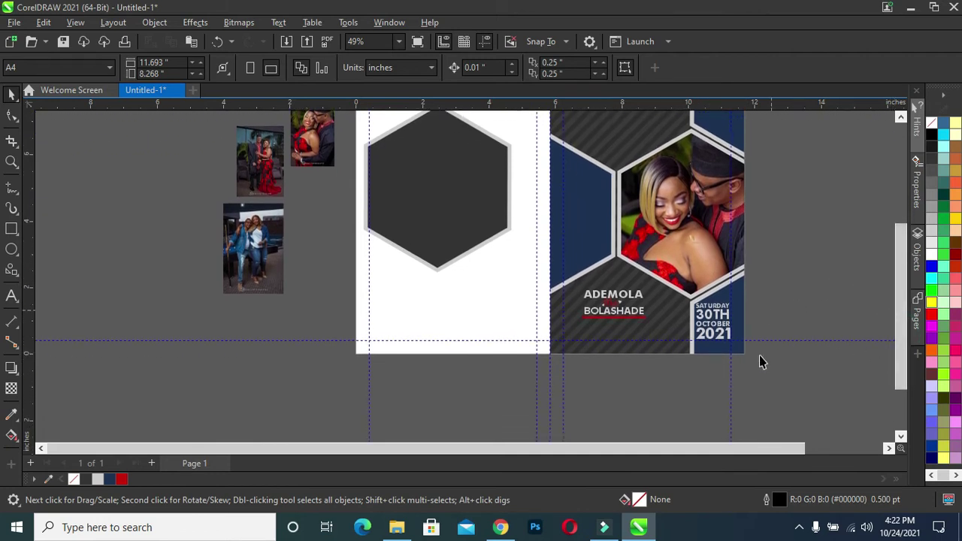
Step: Enlarge the ADEMOLA and BOLASHADE names group slightly
drag(541, 283, 669, 330)
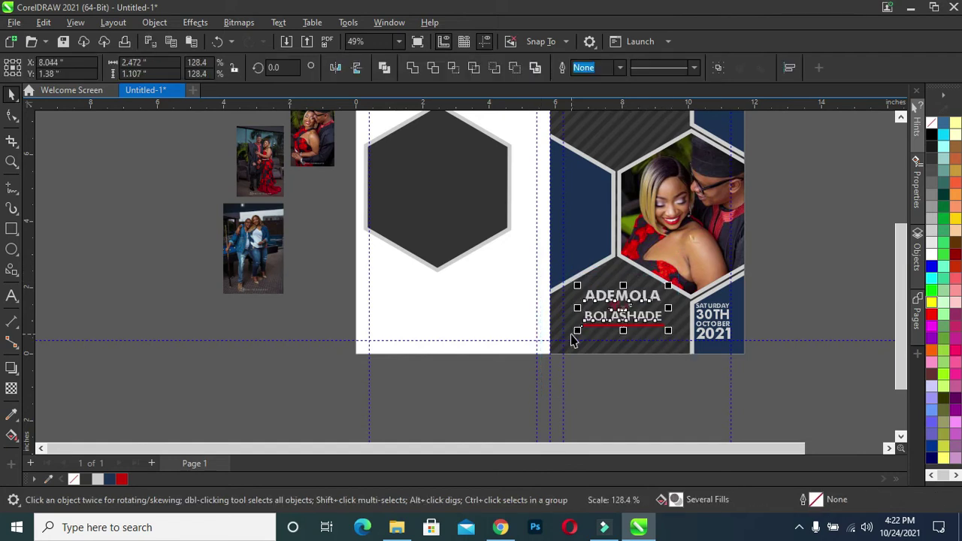
drag(577, 331, 568, 350)
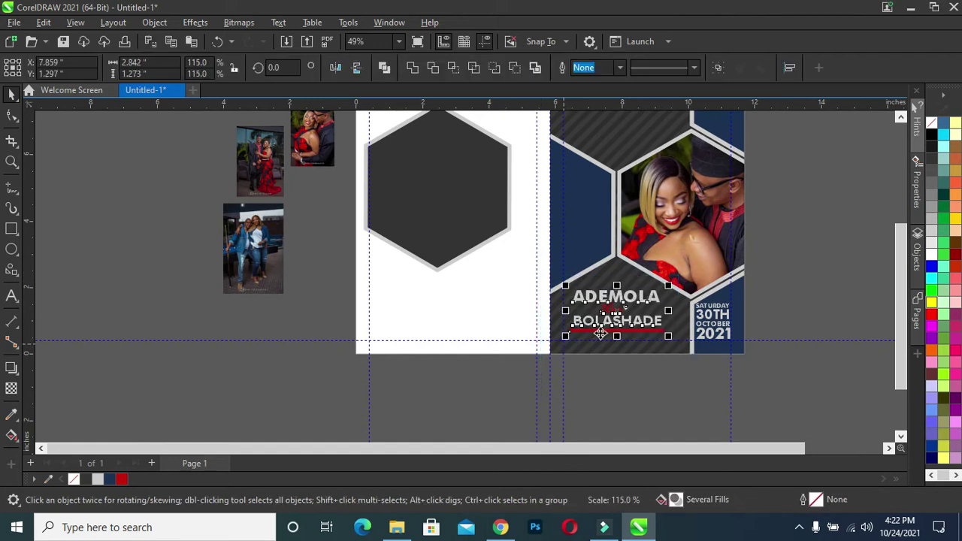
click(795, 307)
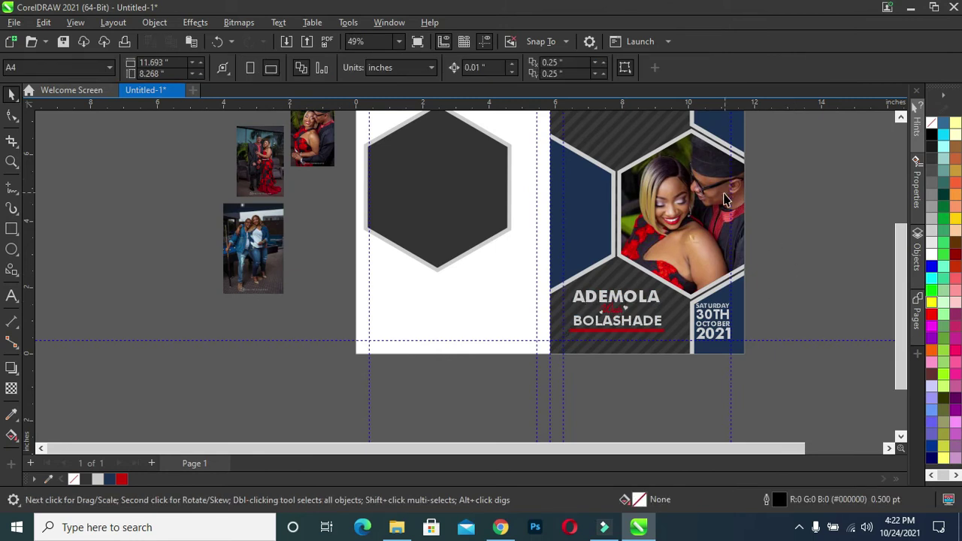
scroll(725, 199, up, 1)
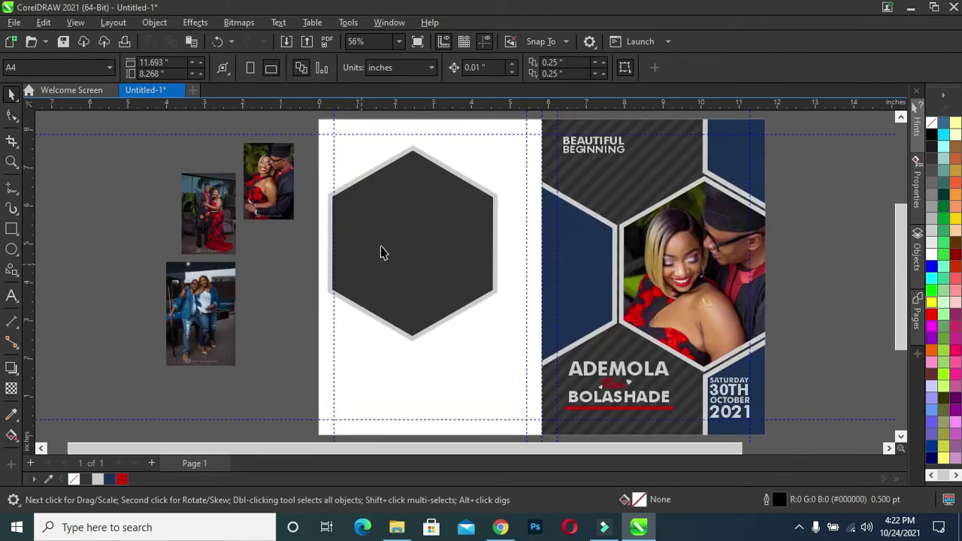
click(405, 250)
Step: Centre both hexagons horizontally on the left page background
drag(418, 249, 430, 231)
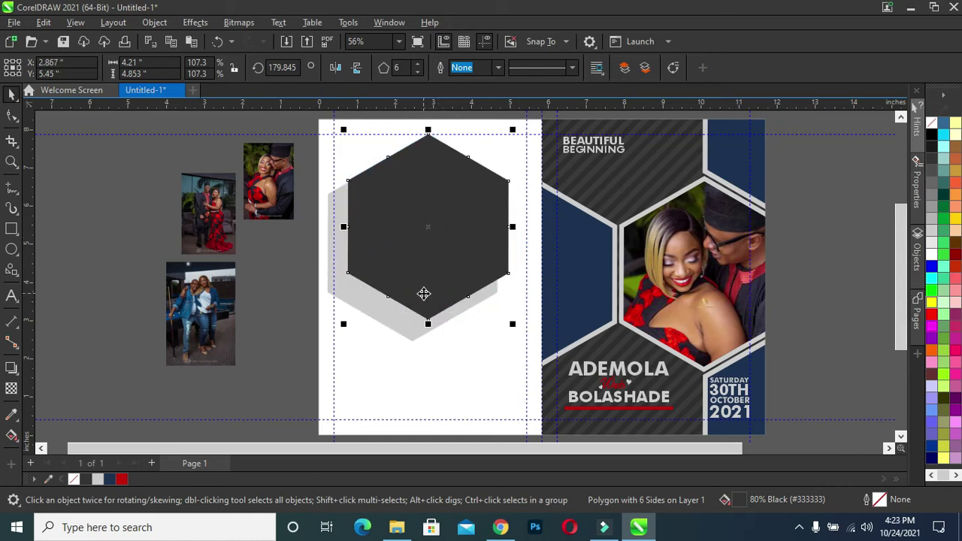
key(ctrl+z)
drag(316, 139, 523, 369)
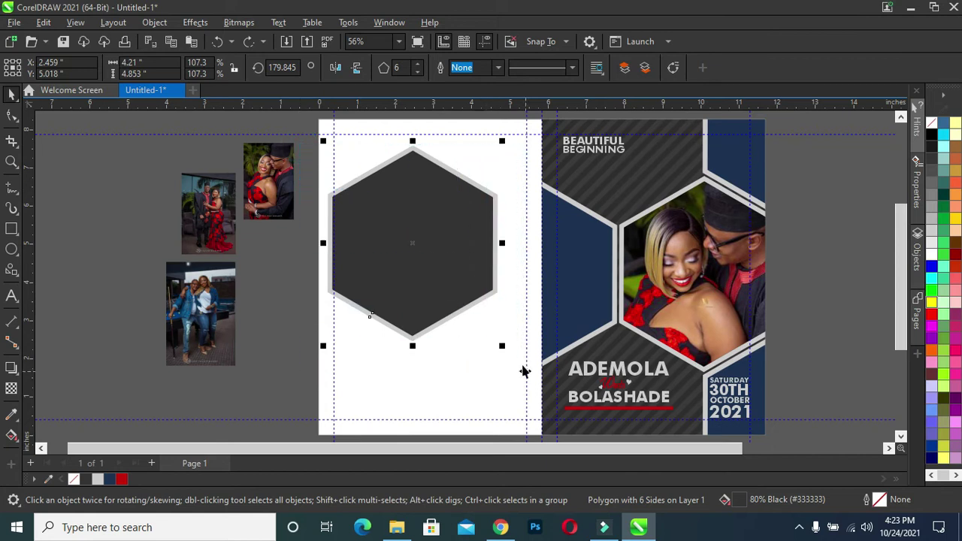
drag(419, 240, 426, 234)
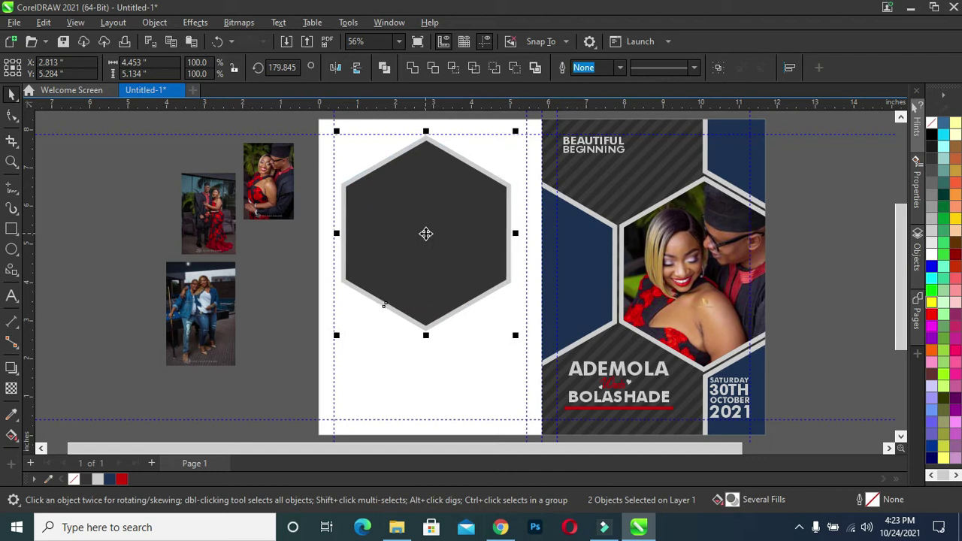
shift+click(442, 384)
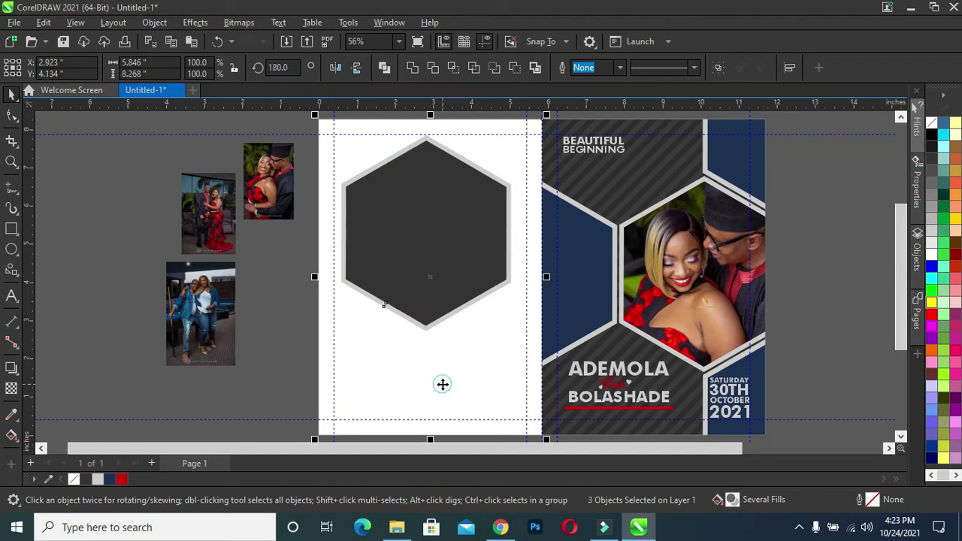
key(c)
click(261, 405)
Step: Fill the left page background with 80% Black
click(454, 242)
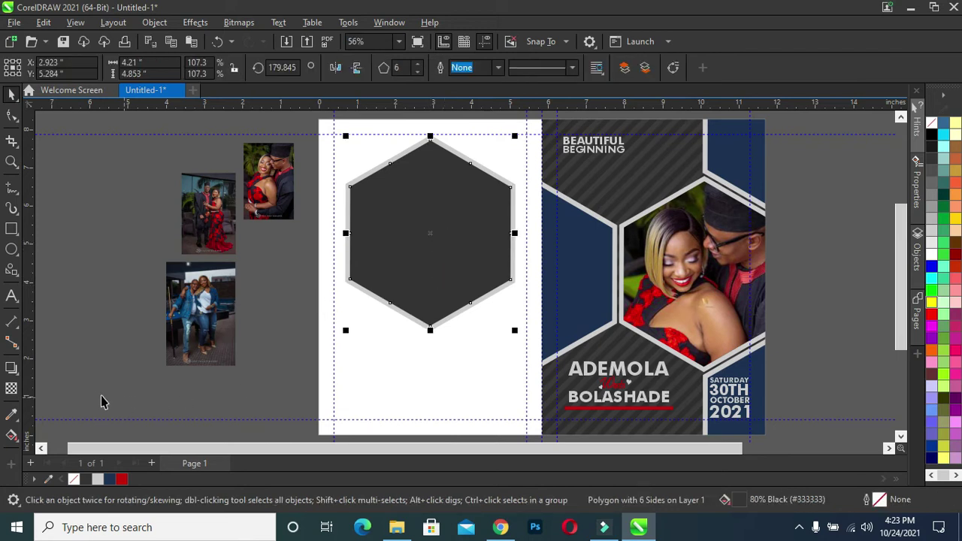
click(380, 392)
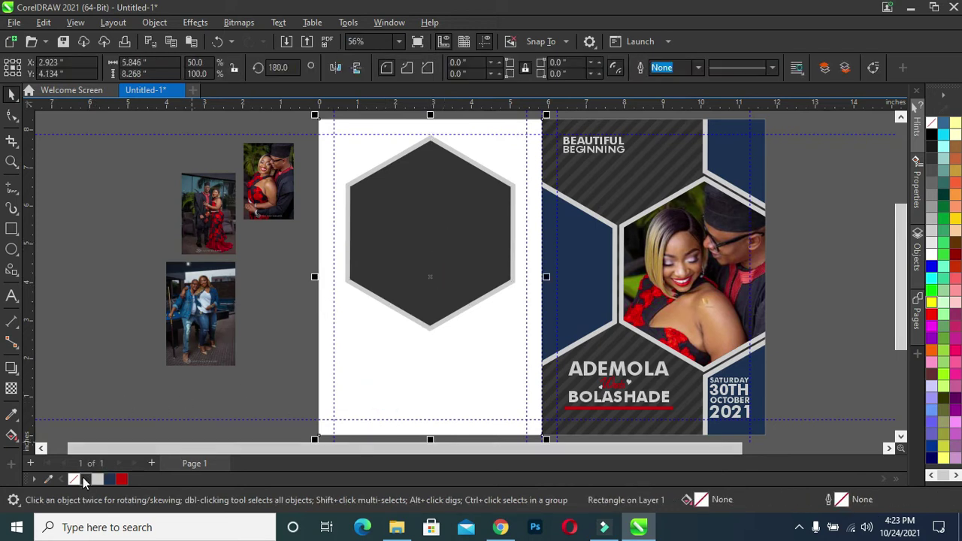
click(85, 479)
key(Escape)
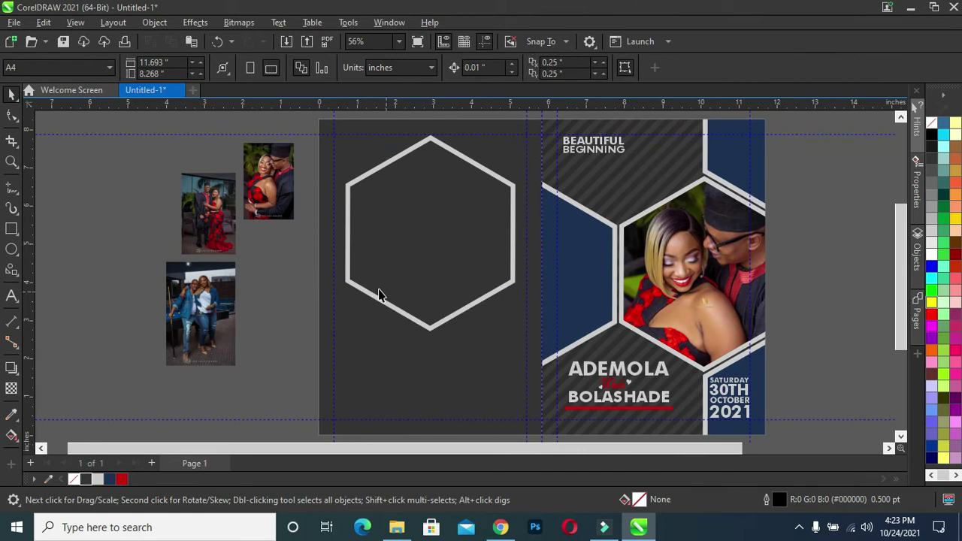
click(371, 257)
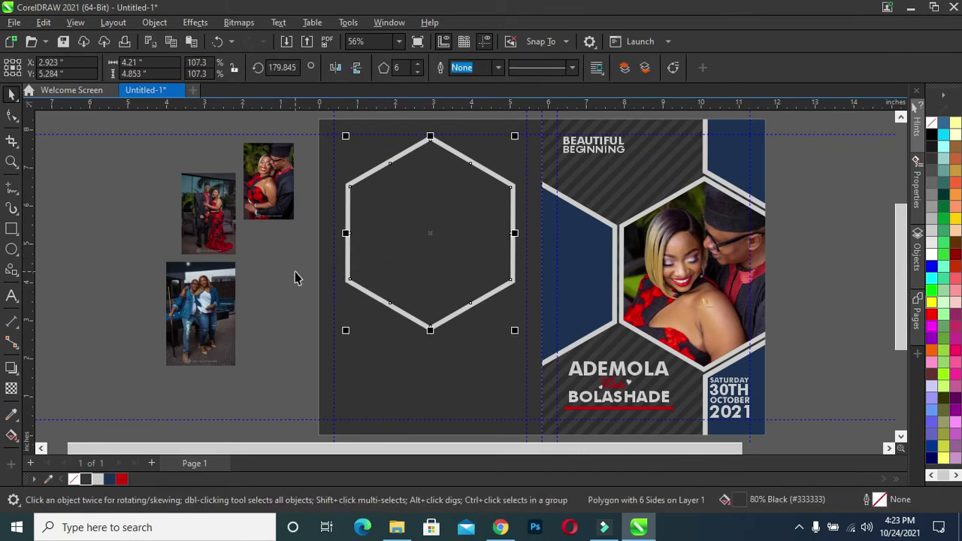
key(F10)
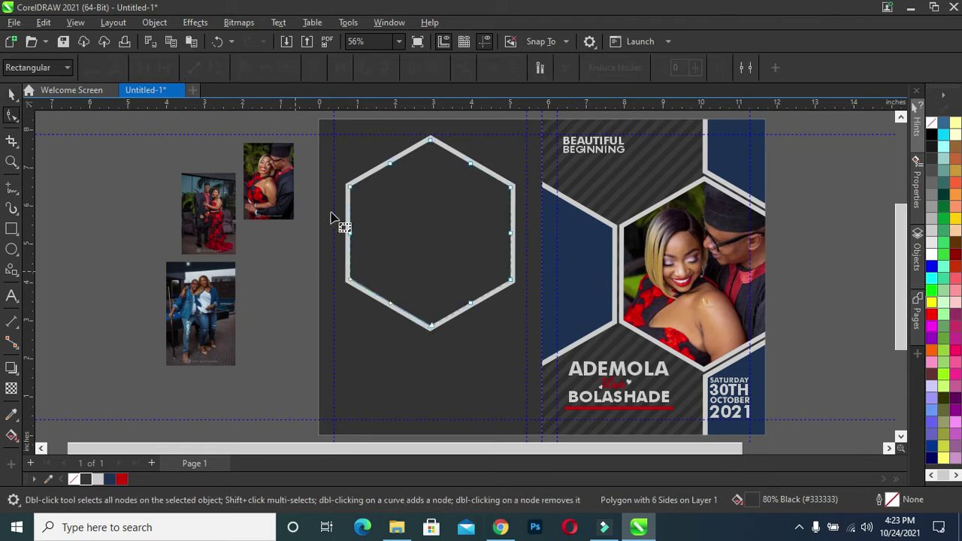
Step: Copy the stripe curve out of the right page's PowerClip and paste it
click(13, 93)
click(626, 178)
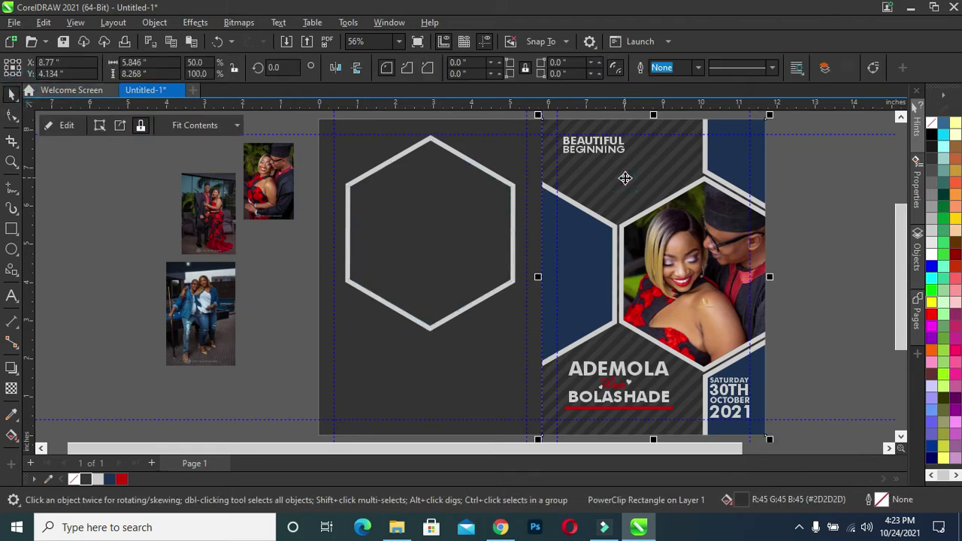
click(54, 124)
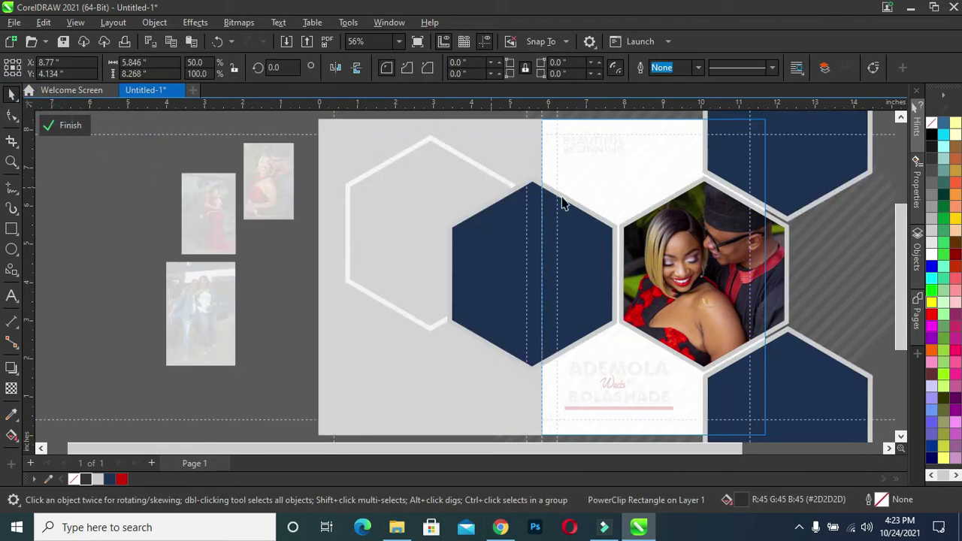
click(850, 253)
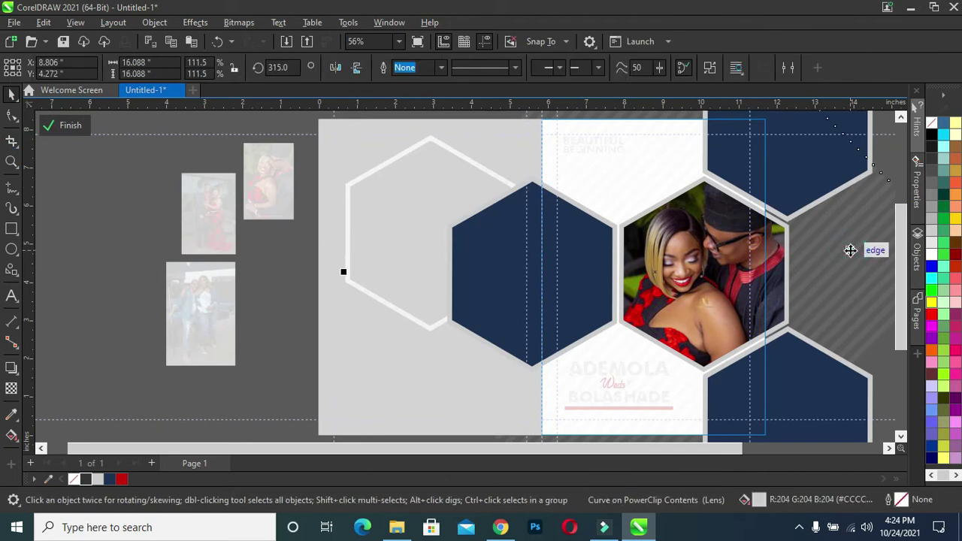
right_click(850, 251)
click(736, 195)
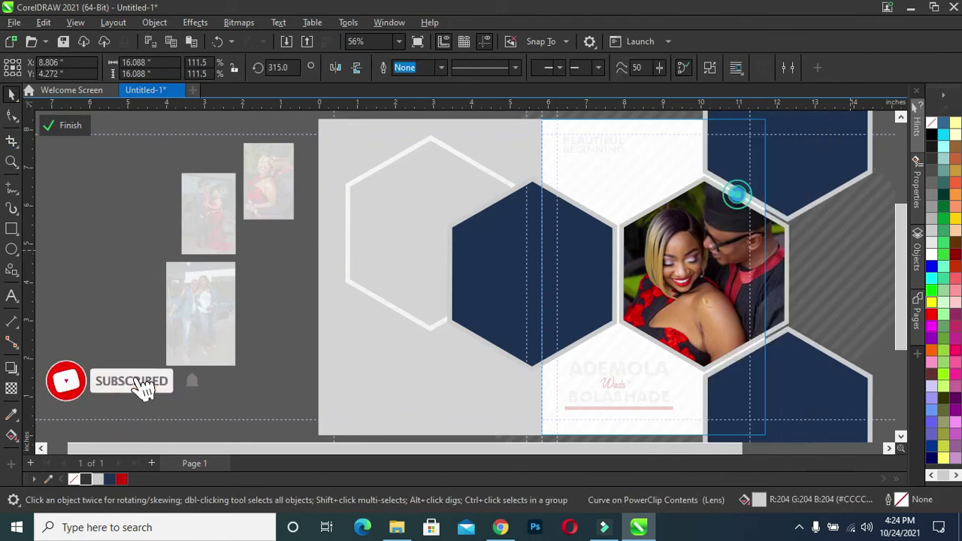
click(66, 125)
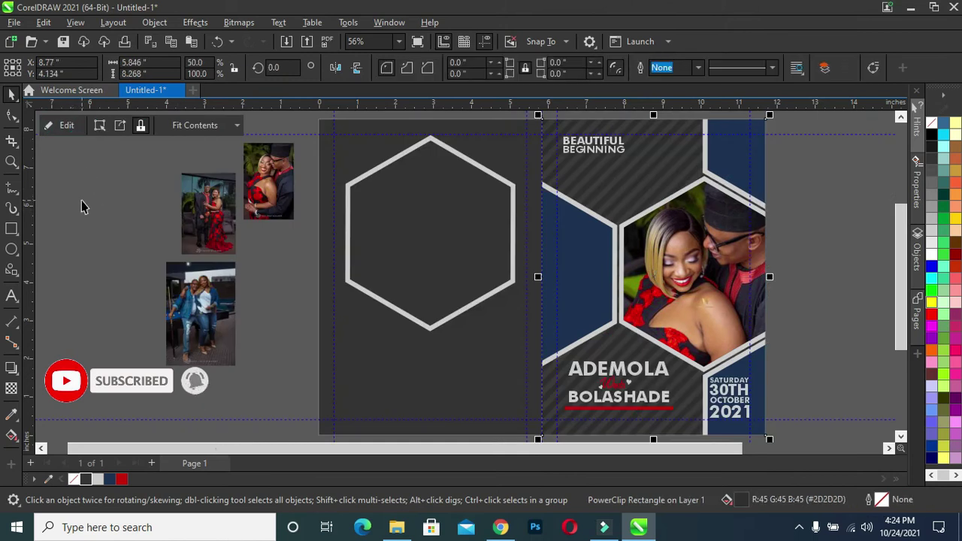
right_click(80, 198)
click(108, 307)
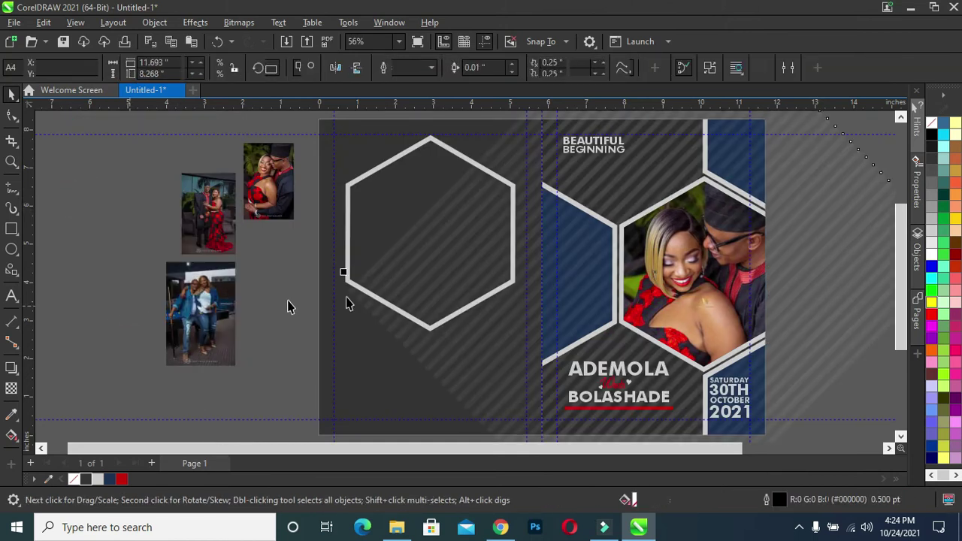
Step: Mirror the stripes and PowerClip them inside the left page background
click(451, 257)
scroll(531, 248, down, 2)
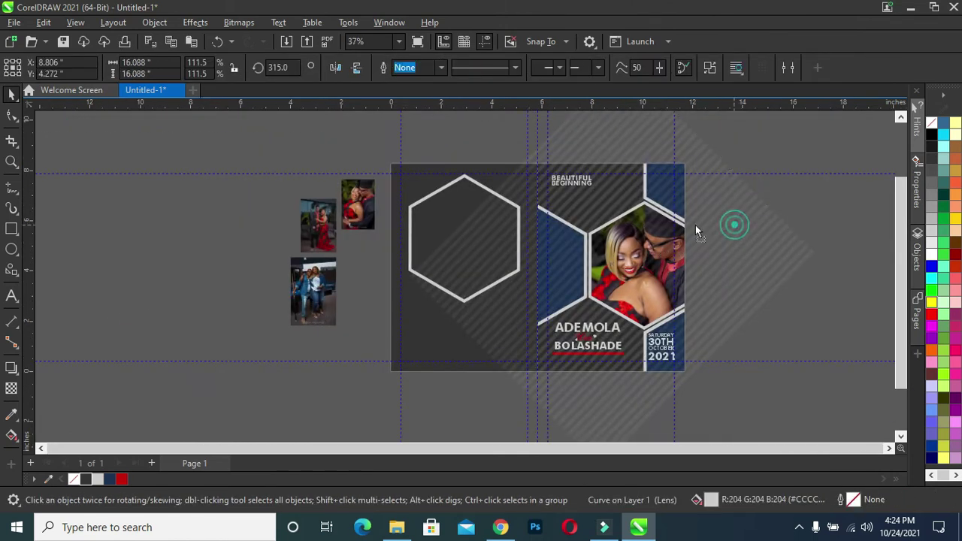
drag(721, 224, 496, 225)
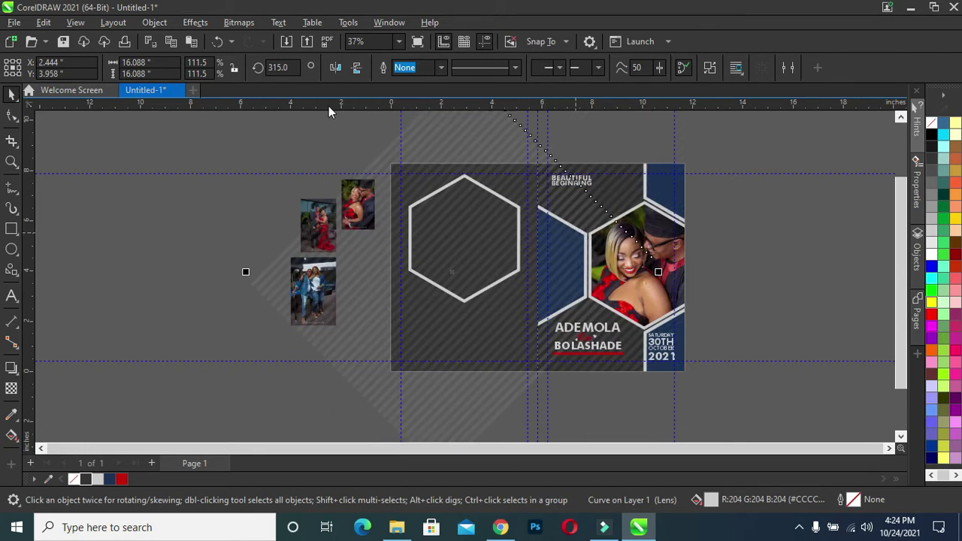
click(336, 69)
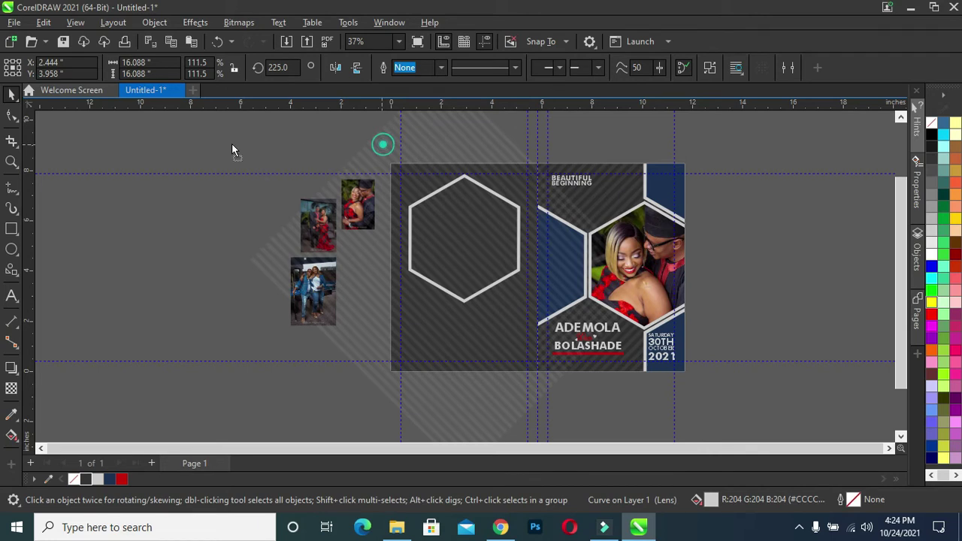
drag(426, 137, 189, 388)
key(Escape)
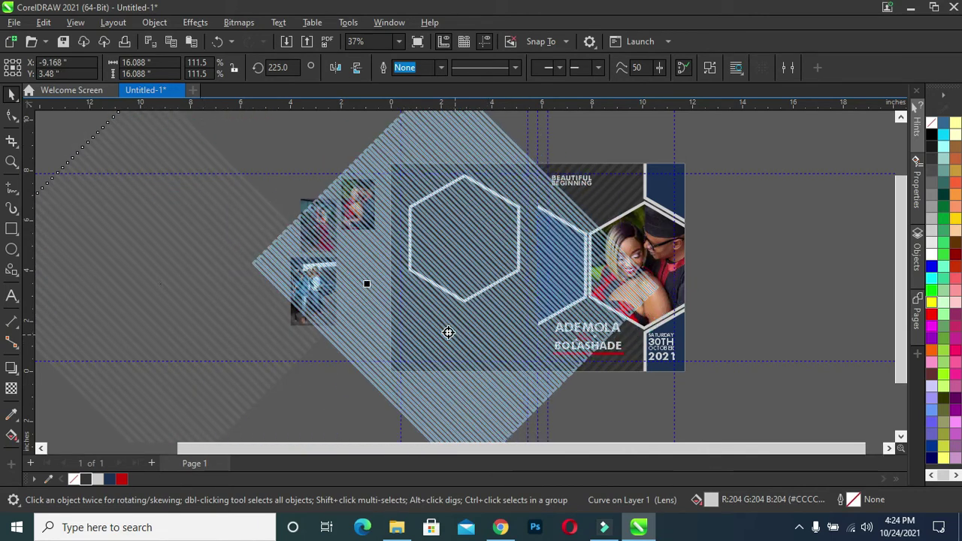
drag(443, 321, 449, 320)
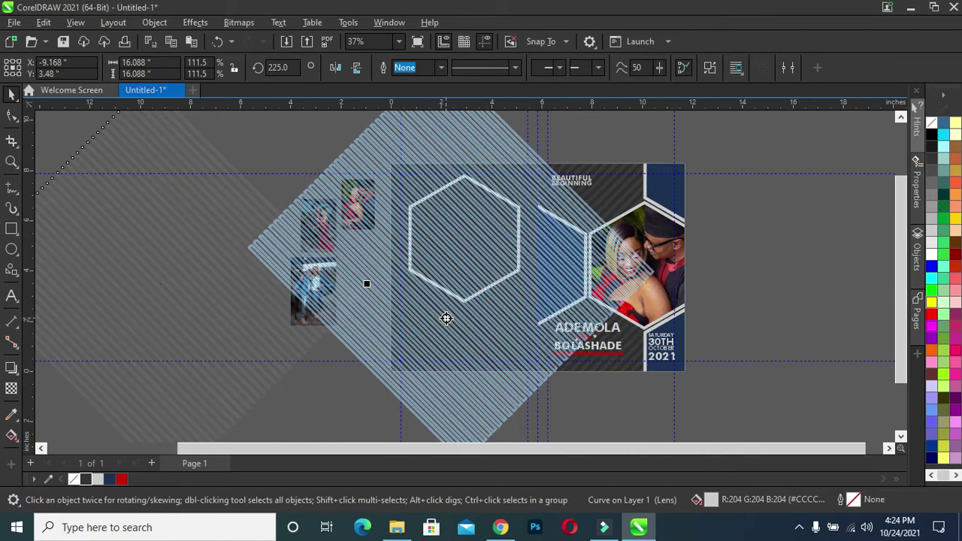
drag(449, 320, 451, 321)
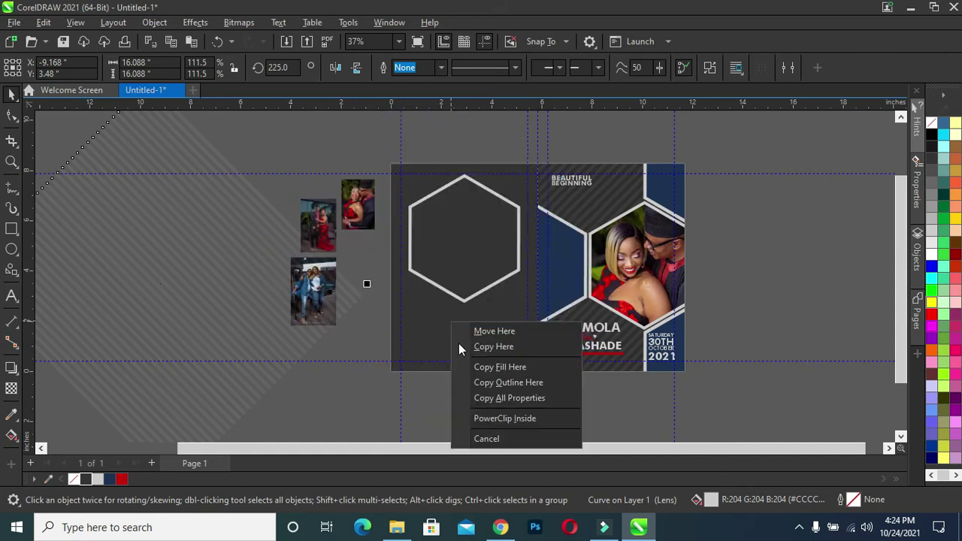
click(491, 419)
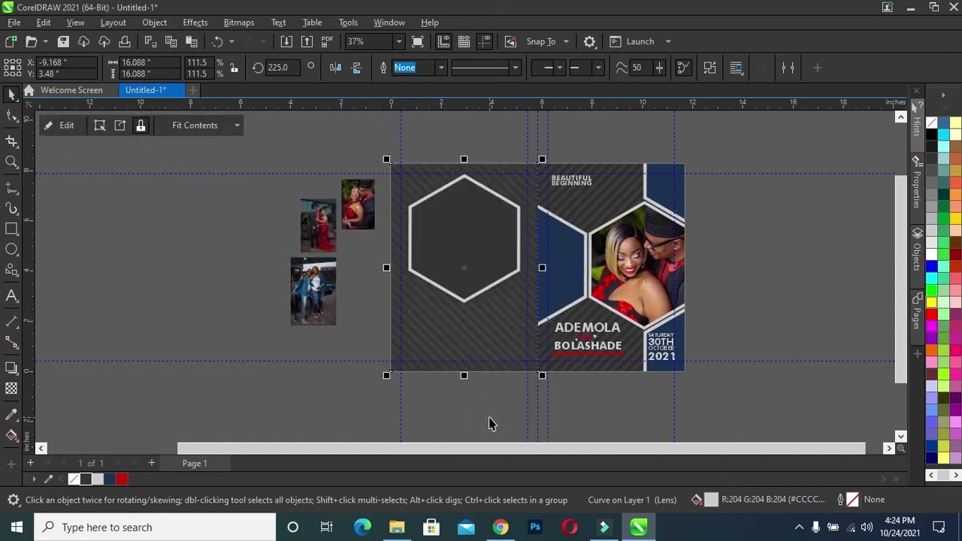
click(208, 298)
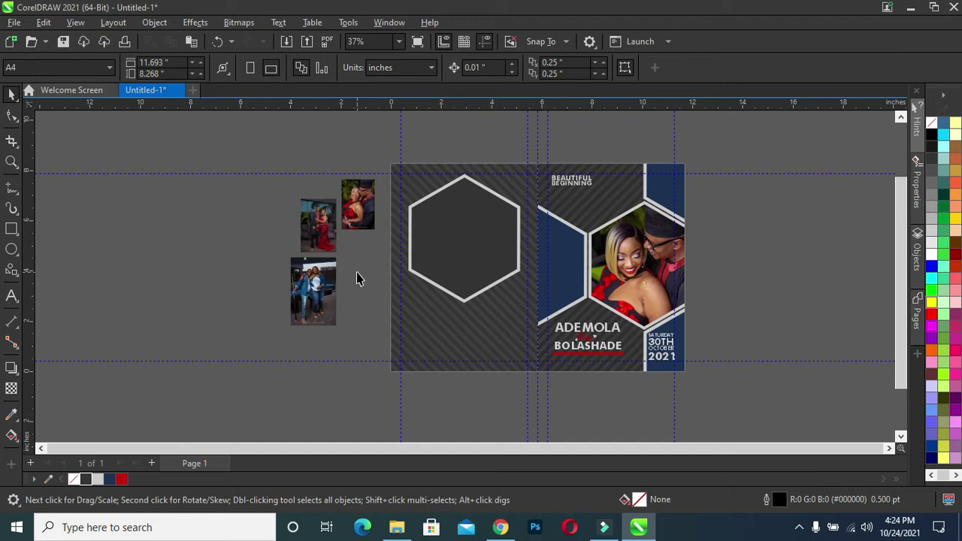
Step: Shrink both left-page hexagons to about 73% of their size
drag(385, 171, 524, 308)
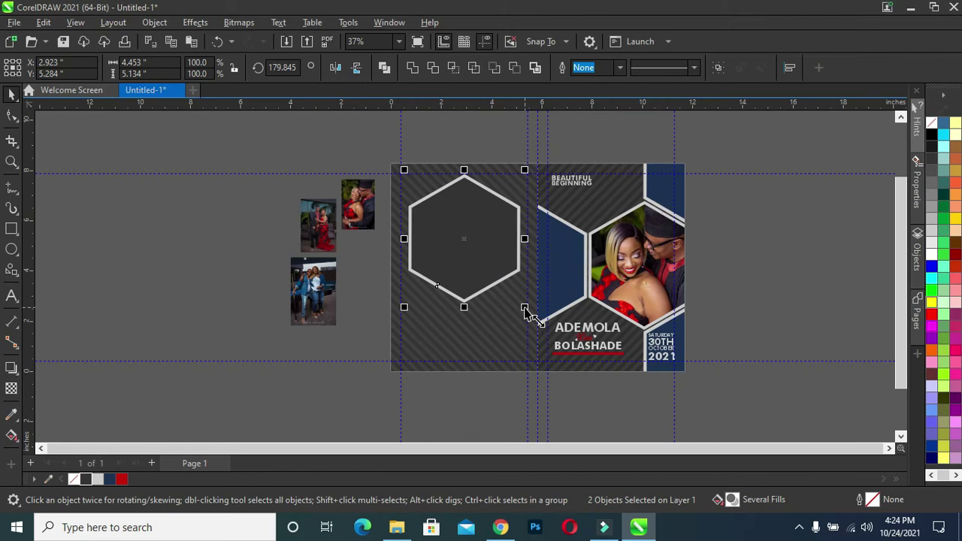
drag(524, 308, 530, 303)
click(212, 236)
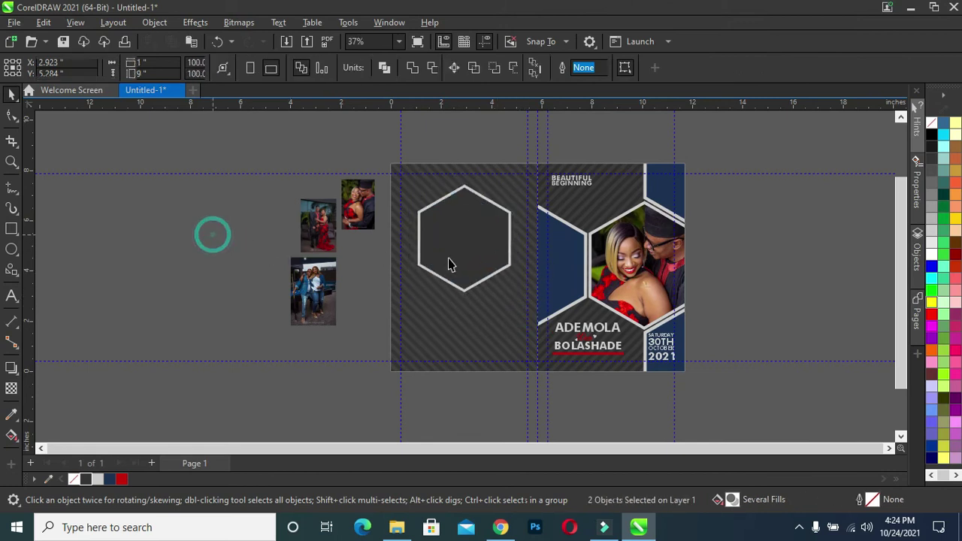
scroll(447, 265, up, 1)
scroll(477, 249, up, 1)
Step: Reposition the hexagon on the left page
drag(333, 123, 559, 331)
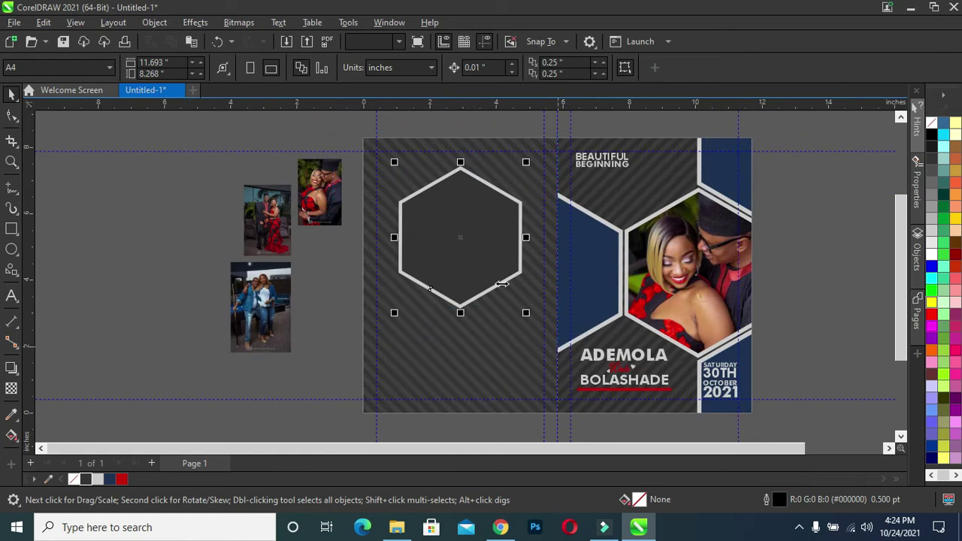
shift+click(460, 237)
drag(460, 237, 462, 230)
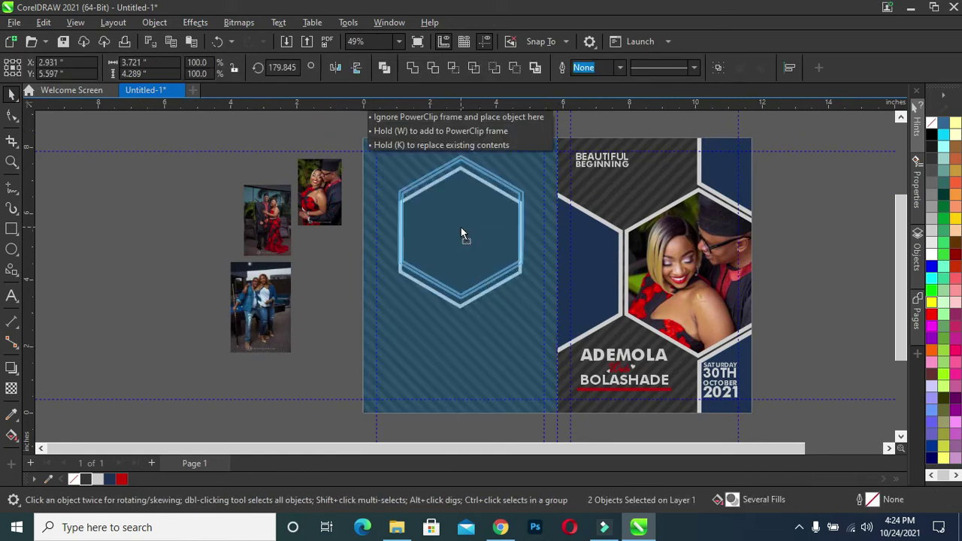
drag(460, 227, 459, 229)
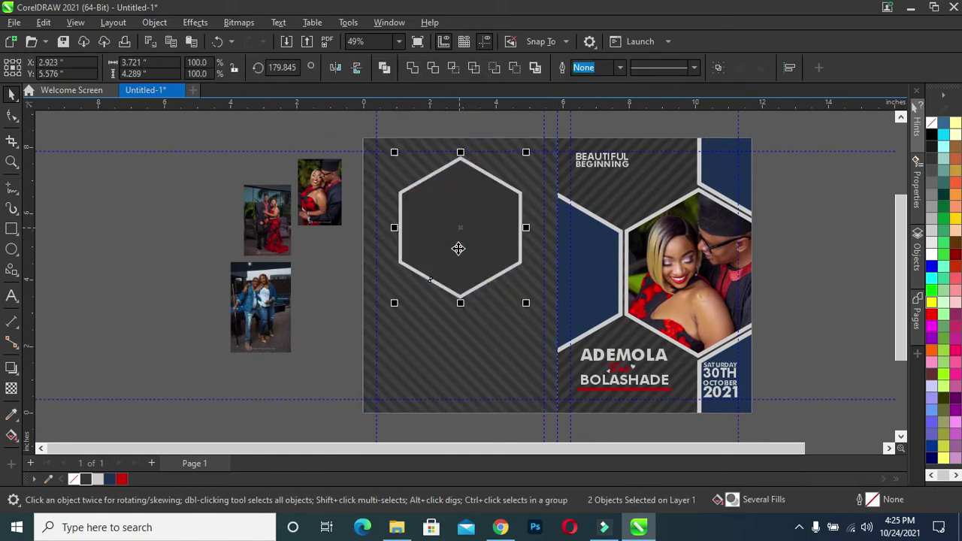
click(188, 269)
Step: Drop a hexagon copy below-left of the first, nudge right, and carry another copy right
drag(330, 137, 571, 346)
mouse_move(461, 230)
mouse_down()
mouse_move(444, 317)
mouse_move(397, 339)
mouse_up()
scroll(495, 321, up, 1)
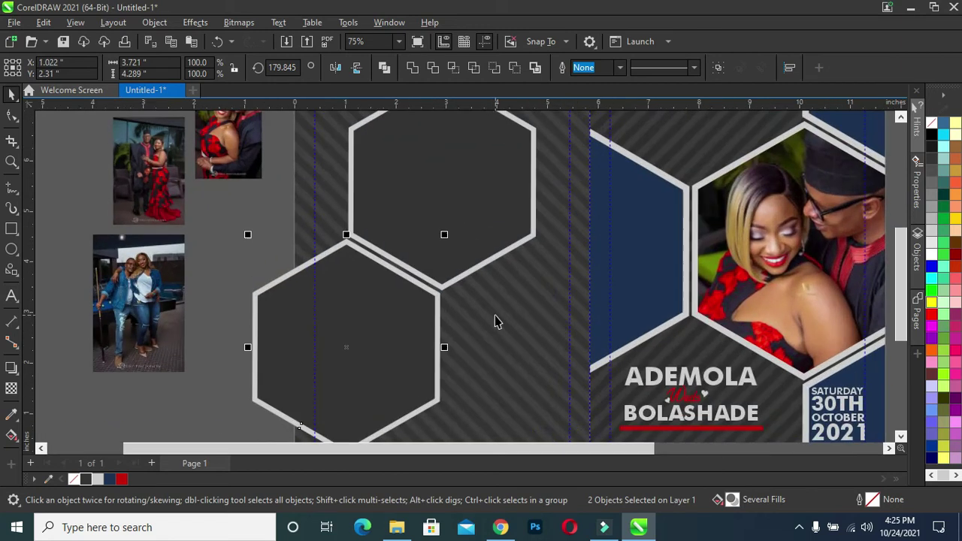
key(Right)
key(Right)
key(Right)
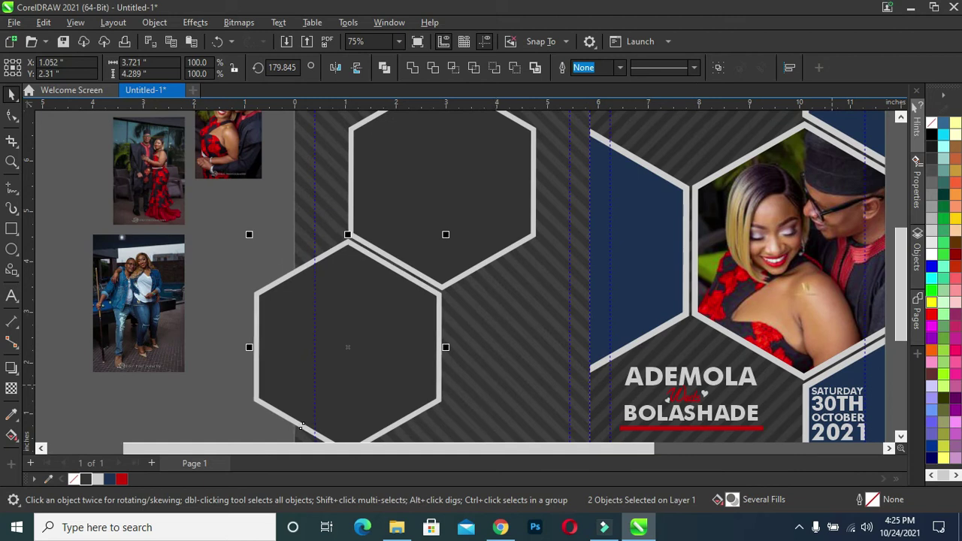
scroll(381, 318, down, 1)
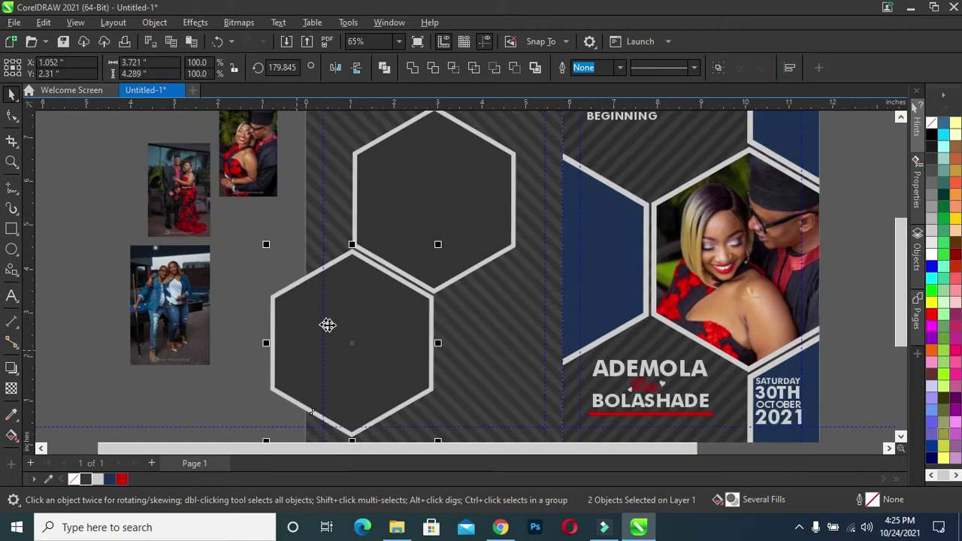
drag(353, 347, 518, 350)
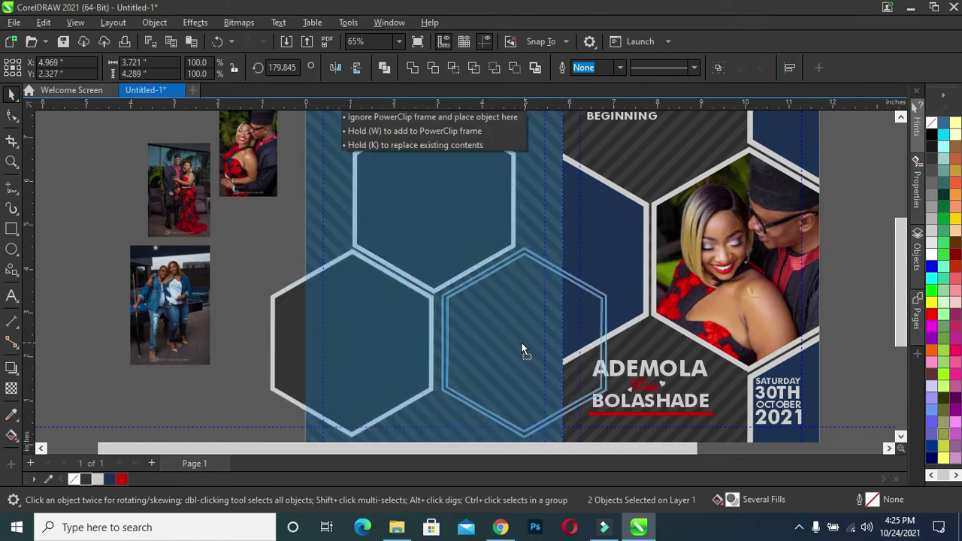
Step: Place the third hexagon beside the lower one and nudge the group slightly left
drag(518, 344, 517, 347)
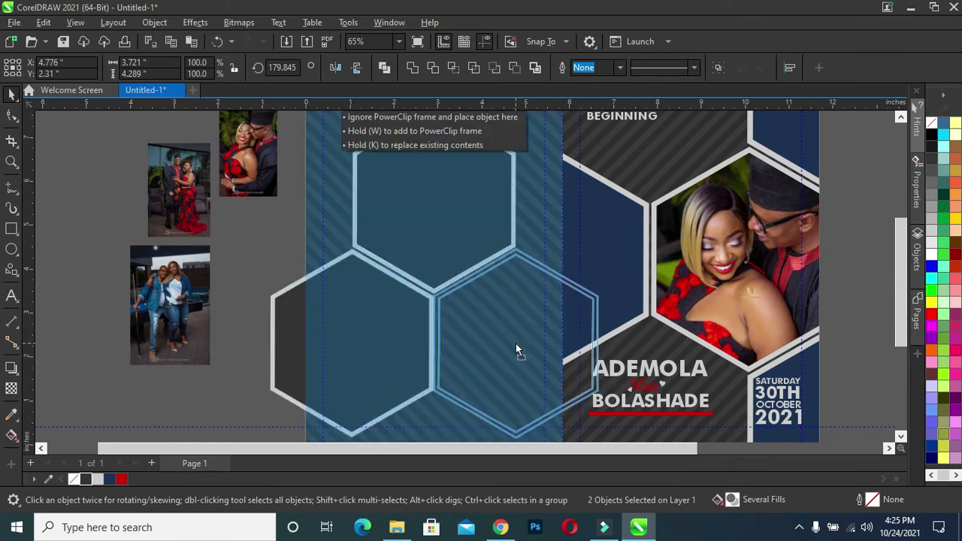
drag(517, 347, 518, 348)
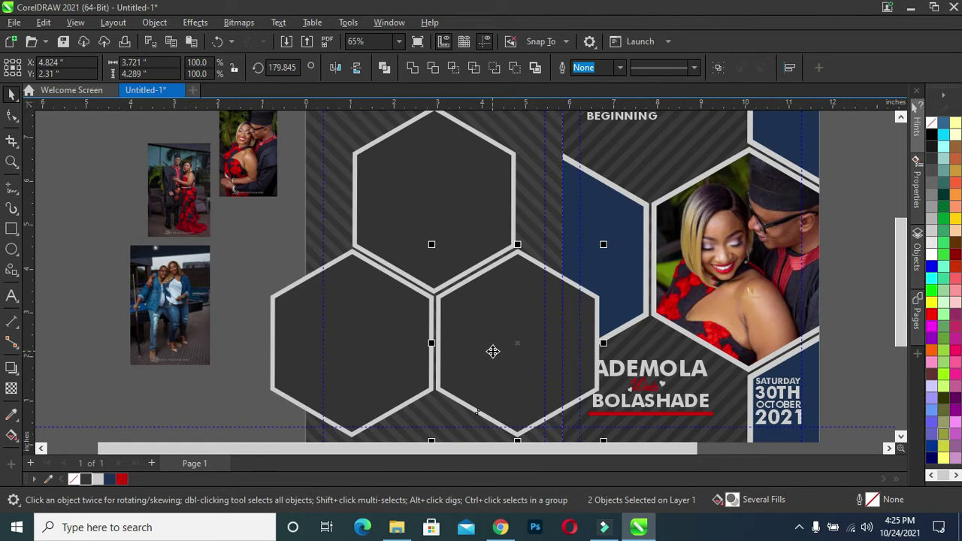
mouse_move(230, 230)
mouse_down()
mouse_move(614, 422)
mouse_move(615, 408)
mouse_up()
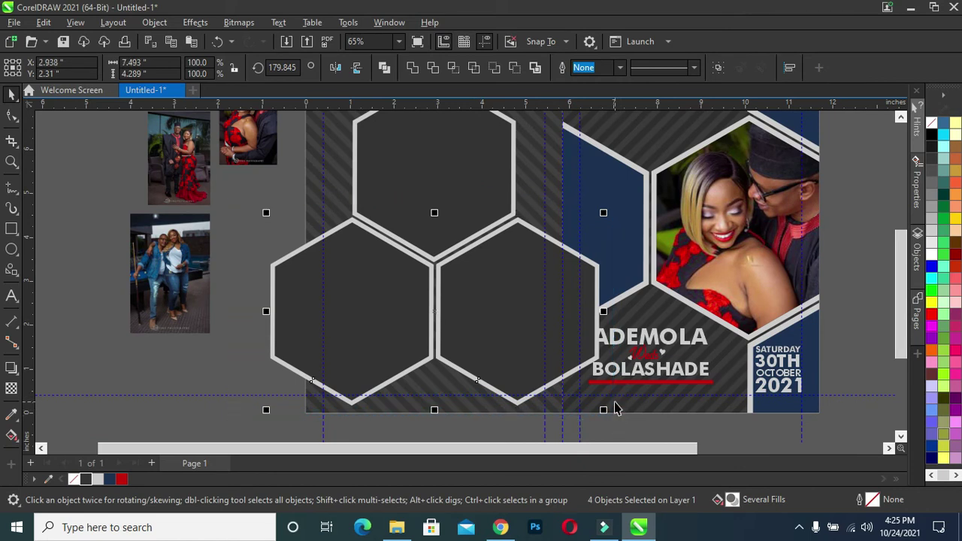
key(Left)
key(Left)
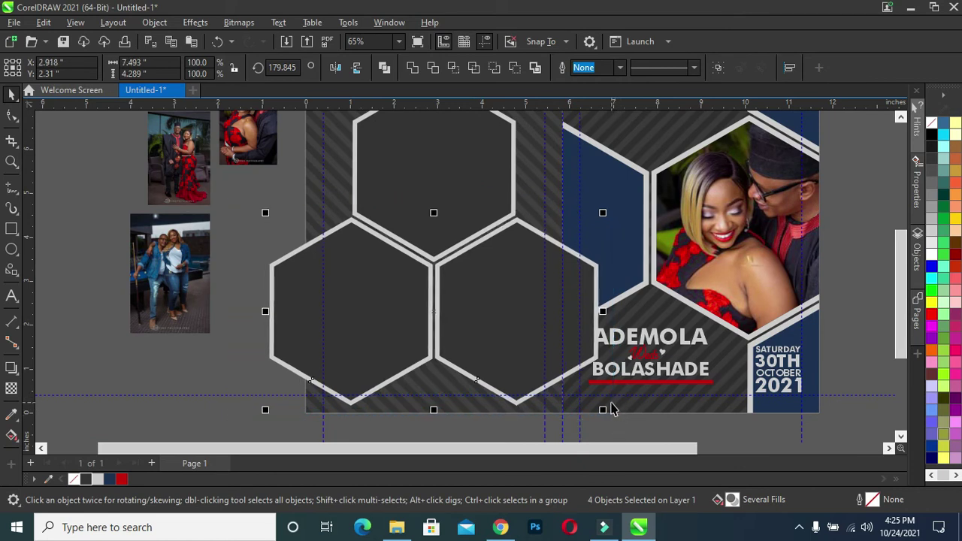
scroll(376, 342, down, 1)
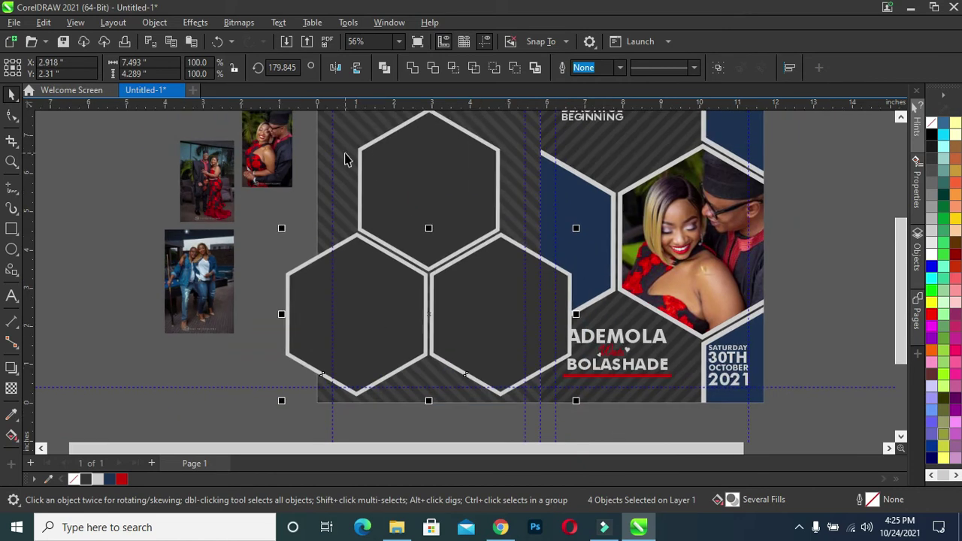
scroll(345, 159, down, 1)
drag(899, 292, 899, 271)
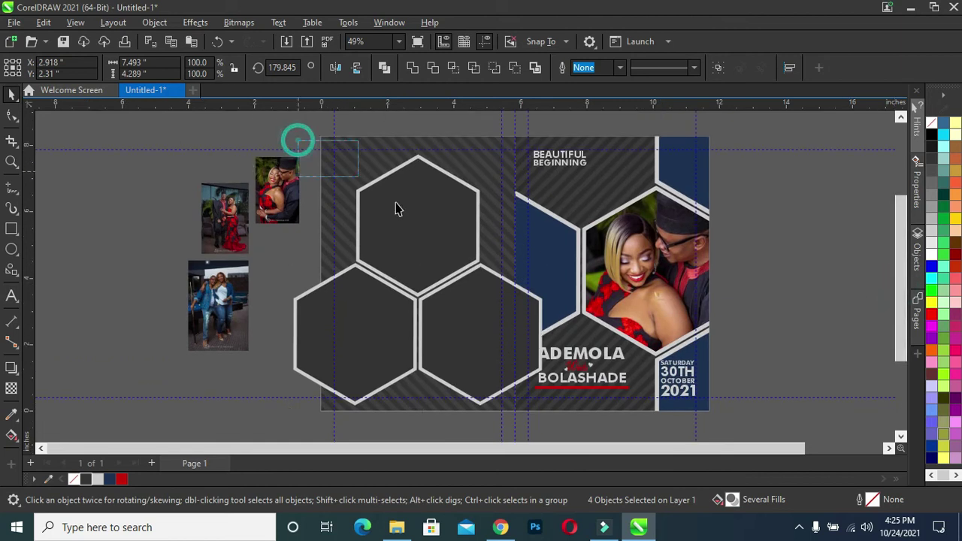
Step: Scale the three-hexagon cluster, move it up the left page and enlarge it to about 116%
drag(299, 141, 545, 385)
mouse_move(274, 143)
mouse_down()
mouse_move(549, 425)
mouse_move(535, 379)
mouse_up()
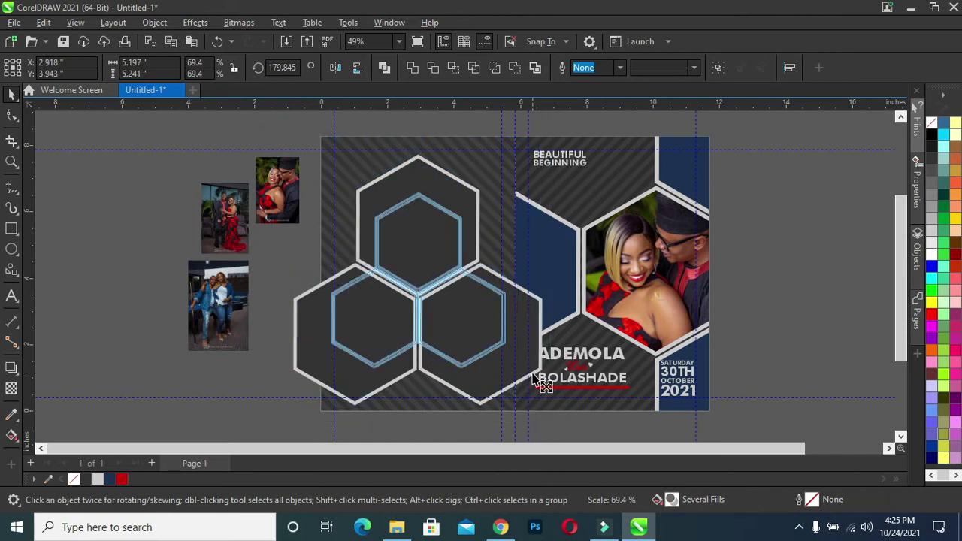
drag(533, 379, 536, 383)
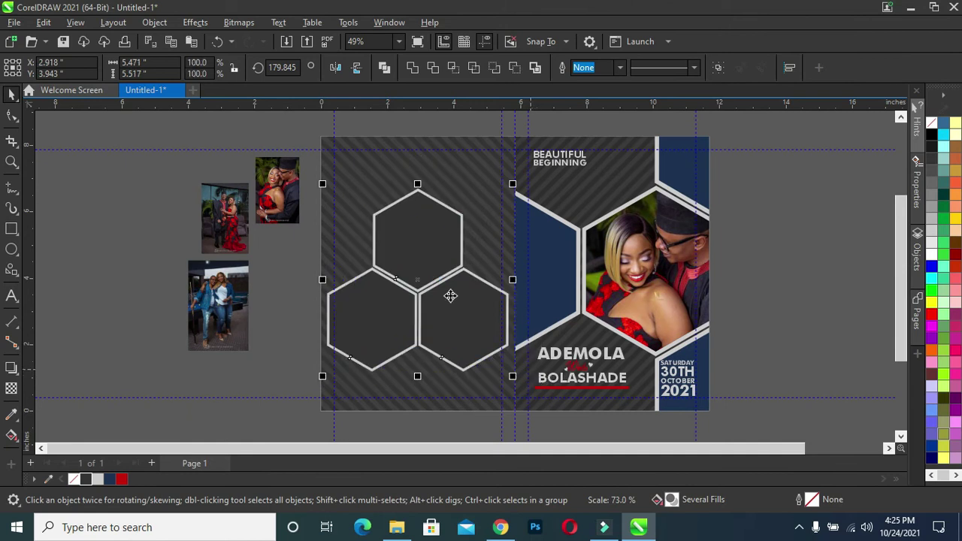
drag(418, 279, 420, 247)
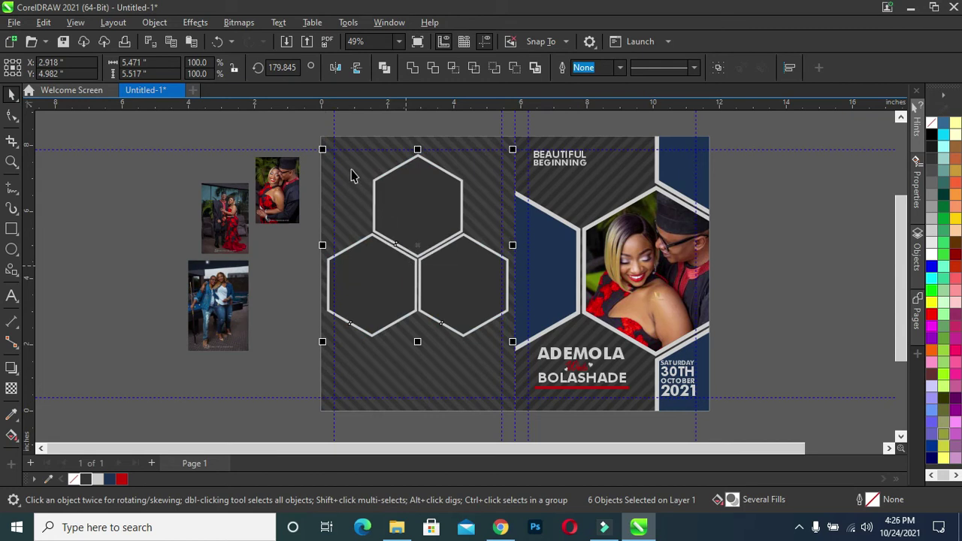
drag(323, 149, 308, 135)
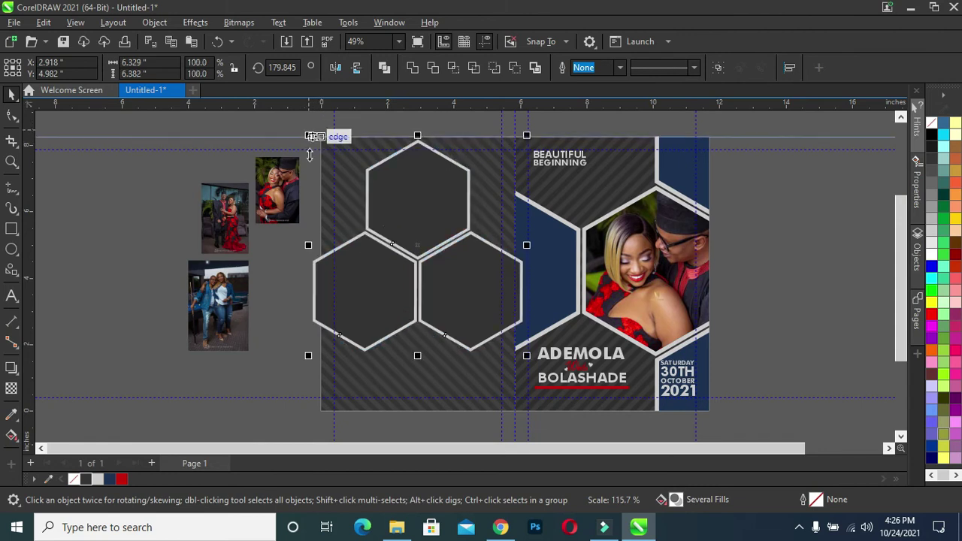
click(774, 282)
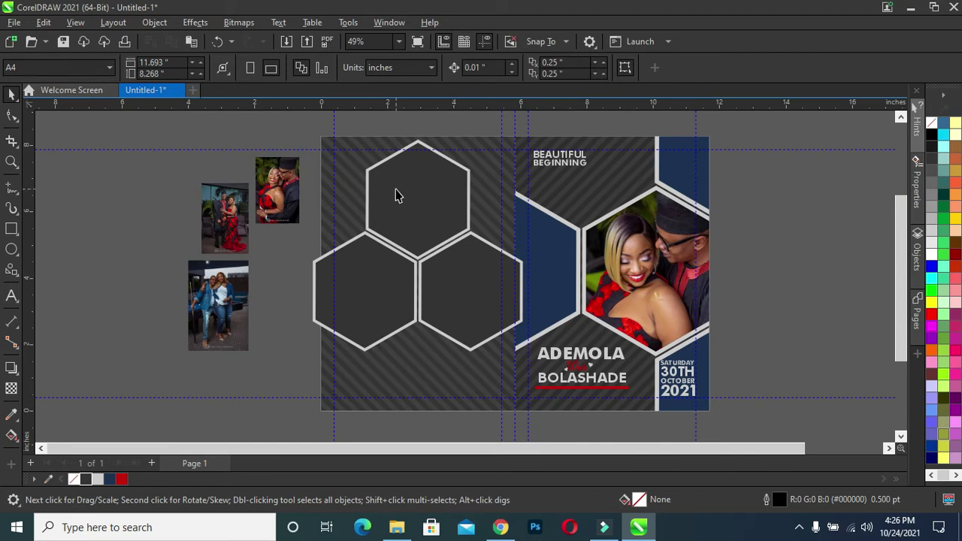
Step: Enlarge the jeans couple photo and PowerClip it inside the lower-left hexagon
scroll(397, 196, up, 1)
click(210, 308)
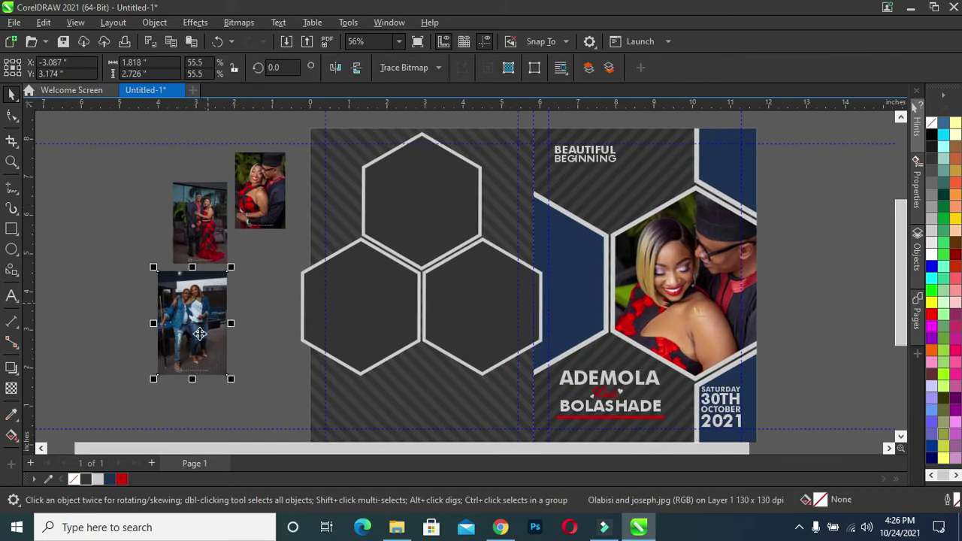
drag(231, 266, 281, 192)
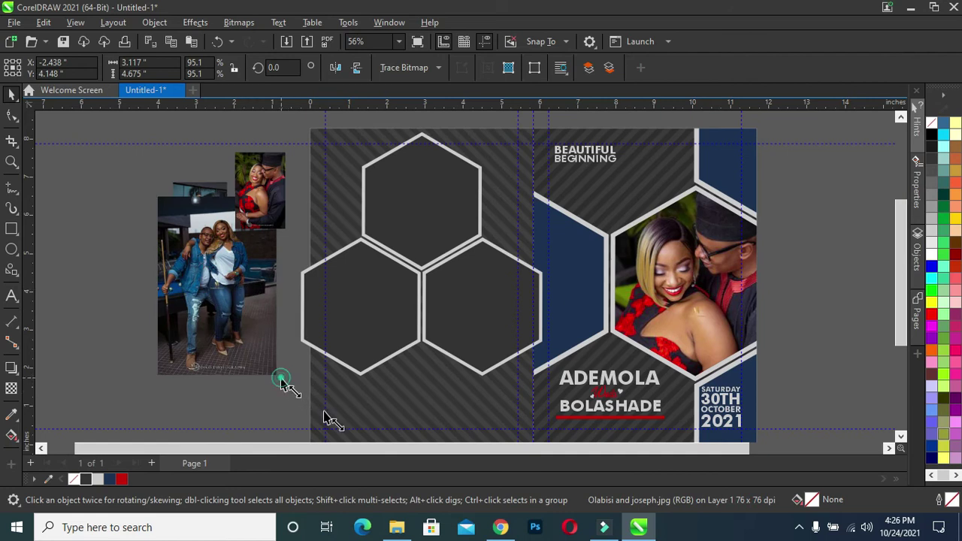
drag(281, 378, 309, 425)
mouse_move(223, 312)
mouse_down()
mouse_move(347, 327)
mouse_move(352, 340)
mouse_up()
click(399, 388)
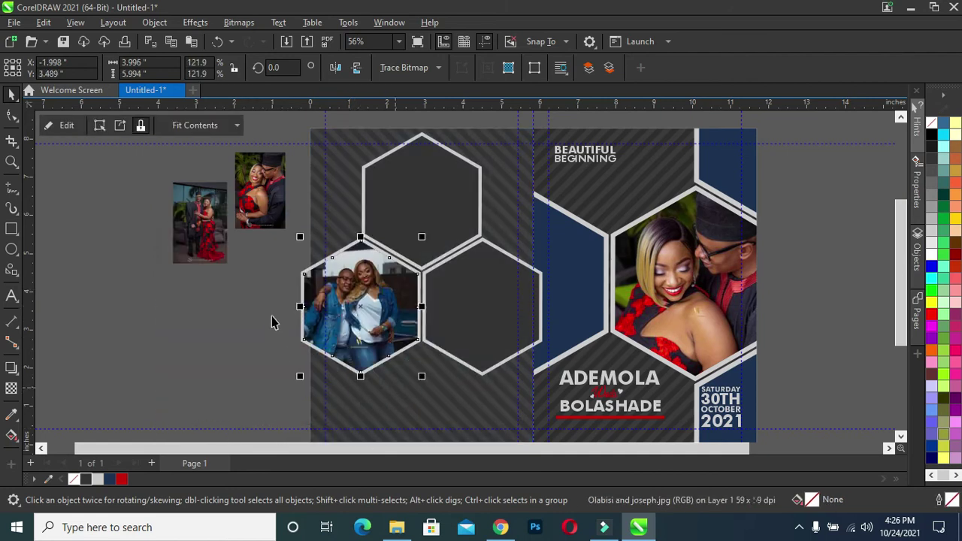
Step: Enlarge the standing couple photo and PowerClip it inside the lower-right hexagon
click(178, 232)
drag(173, 263, 99, 373)
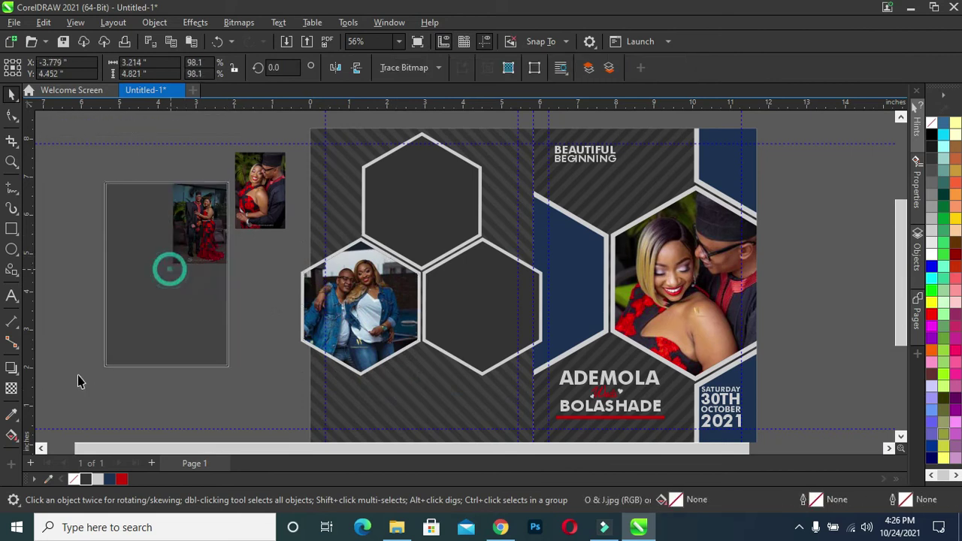
drag(231, 371, 254, 410)
drag(177, 295, 483, 344)
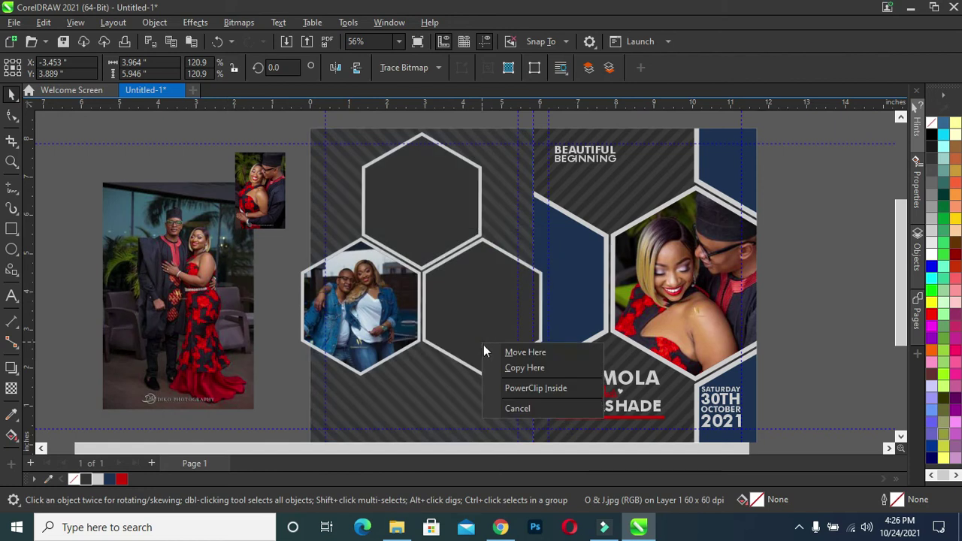
click(530, 387)
Step: Enlarge the remaining couple photo and PowerClip it inside the top hexagon
click(265, 203)
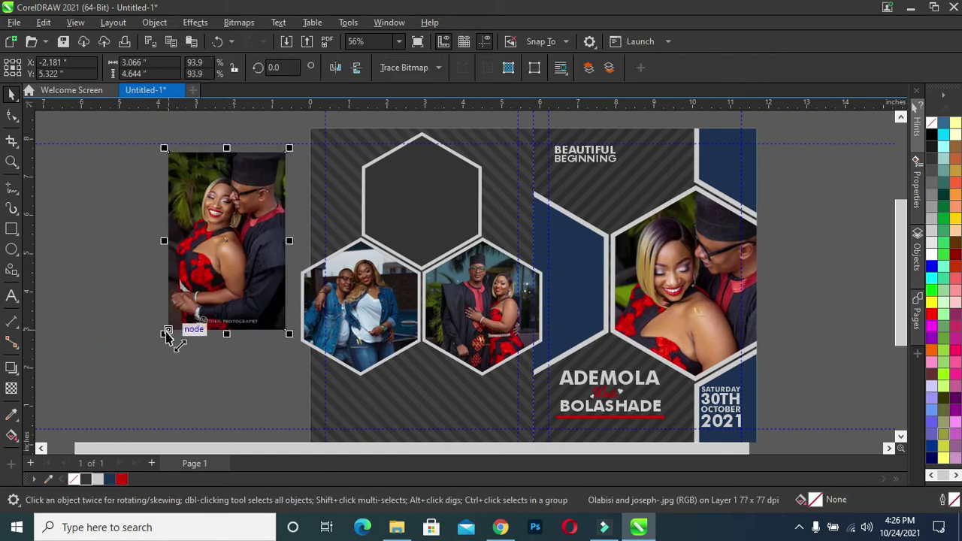
drag(231, 233, 132, 346)
drag(235, 267, 441, 244)
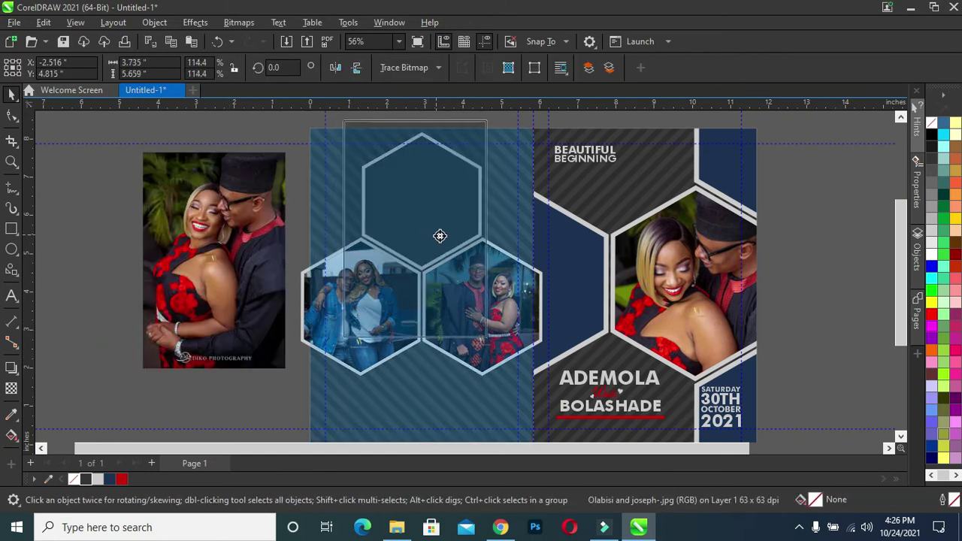
click(476, 283)
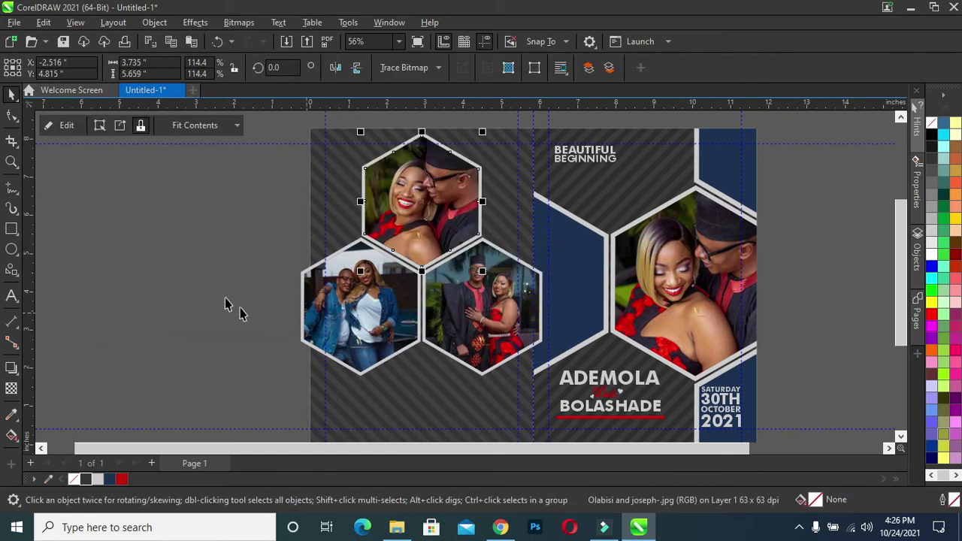
click(202, 288)
scroll(399, 206, up, 1)
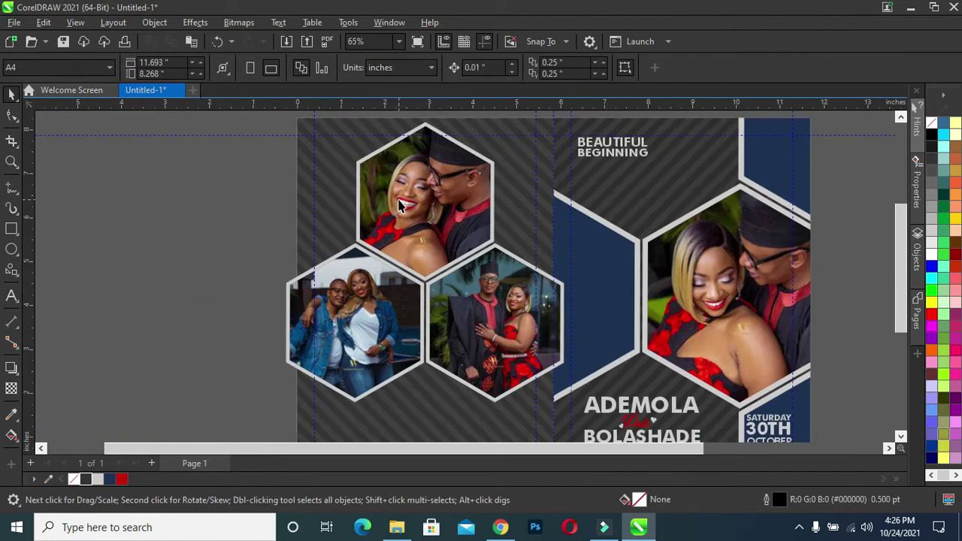
Step: Reposition the photos inside the top and lower-left hexagons, shrinking the jeans photo slightly
click(398, 206)
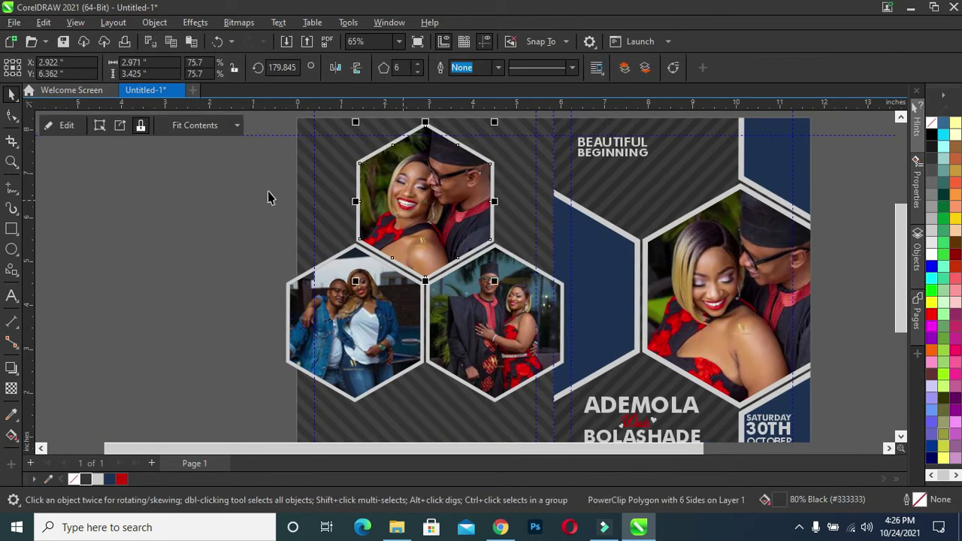
click(75, 126)
drag(448, 188, 436, 189)
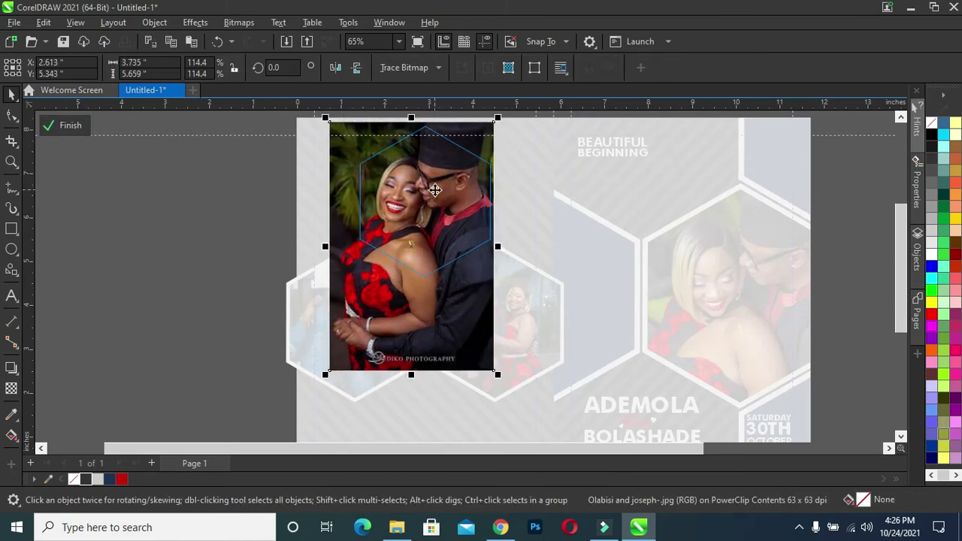
click(49, 126)
click(399, 304)
click(75, 125)
mouse_move(361, 305)
mouse_down()
mouse_move(371, 308)
mouse_move(370, 295)
mouse_up()
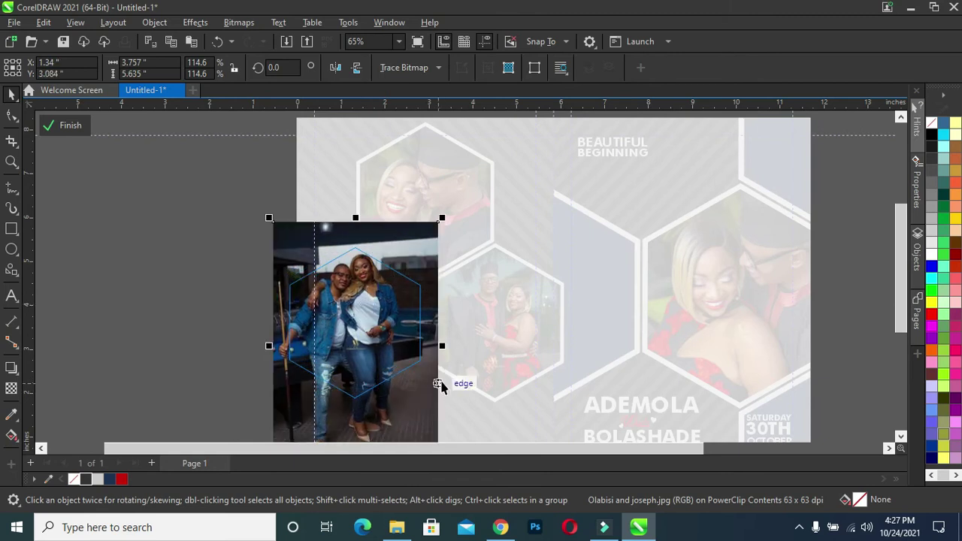
scroll(440, 384, down, 1)
scroll(444, 399, down, 2)
drag(442, 357, 451, 361)
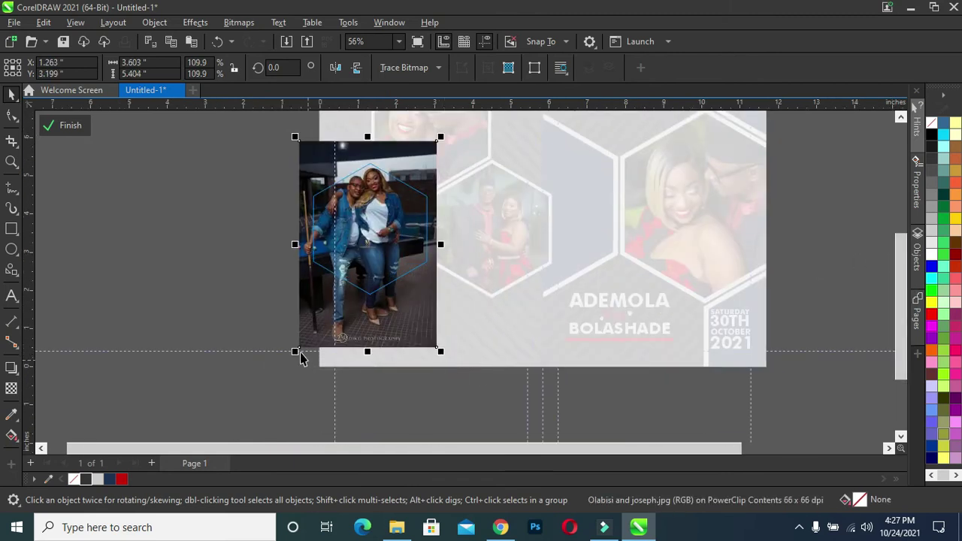
click(70, 125)
Step: Resize the photo inside the lower-right hexagon
click(493, 226)
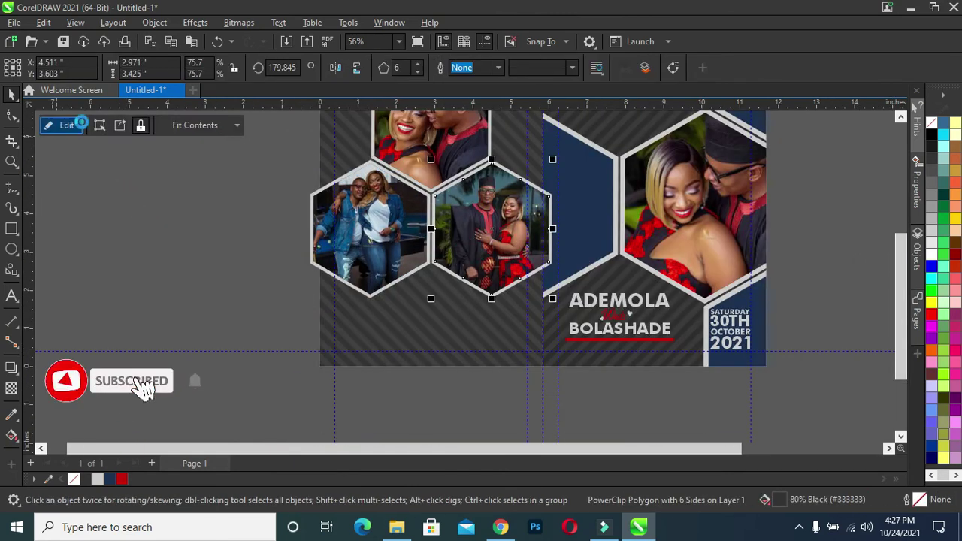
click(66, 125)
drag(412, 382, 424, 372)
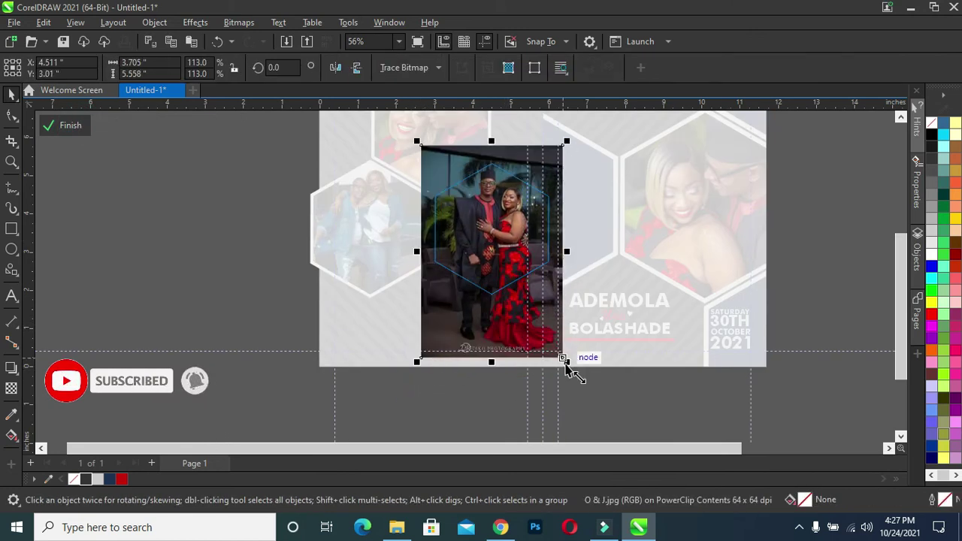
click(468, 337)
click(237, 282)
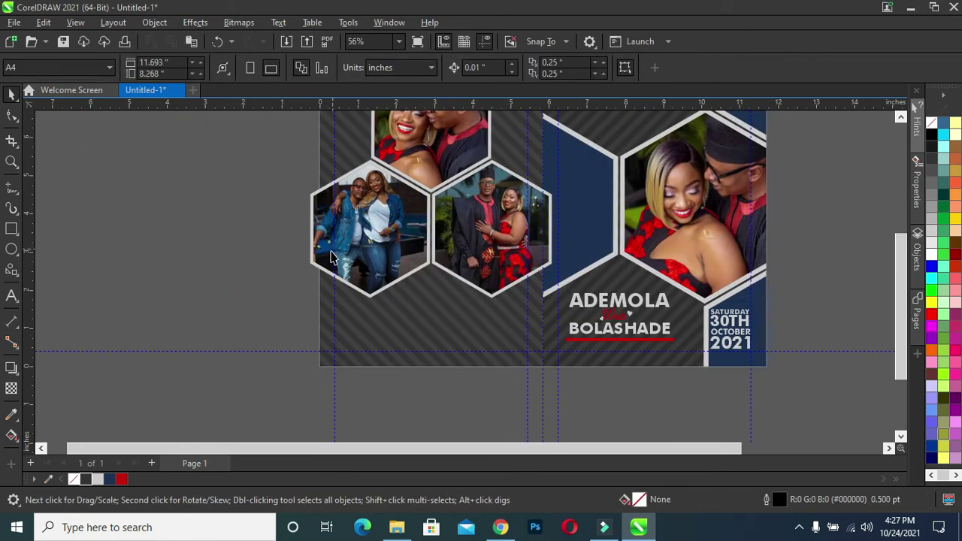
Step: PowerClip the three hexagon photos inside the left page panel
key(shift+F4)
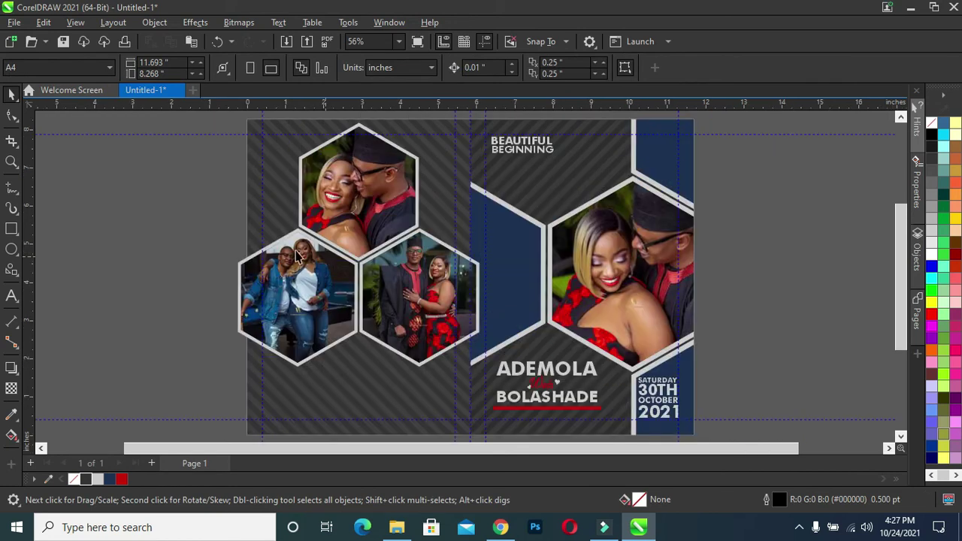
drag(201, 114, 492, 391)
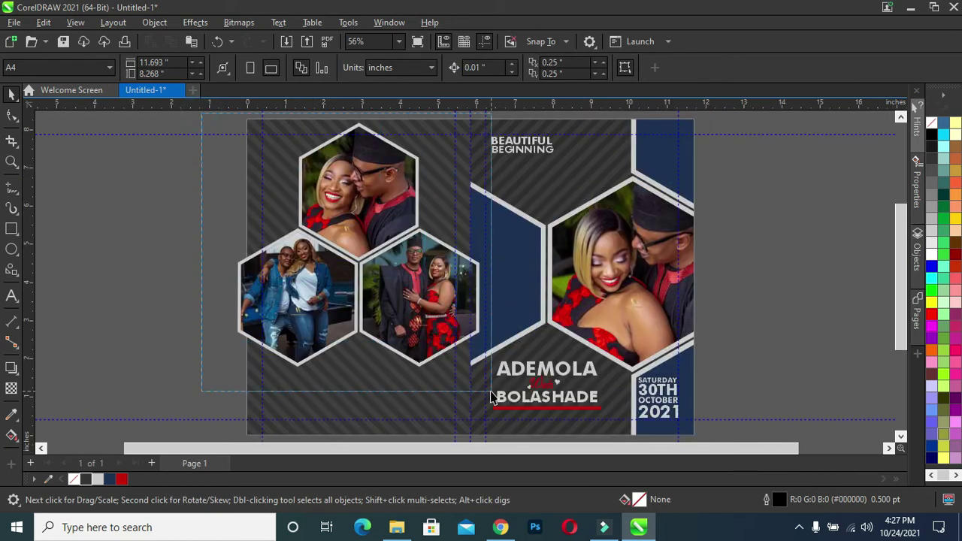
right_click(432, 300)
click(453, 303)
click(376, 388)
click(183, 382)
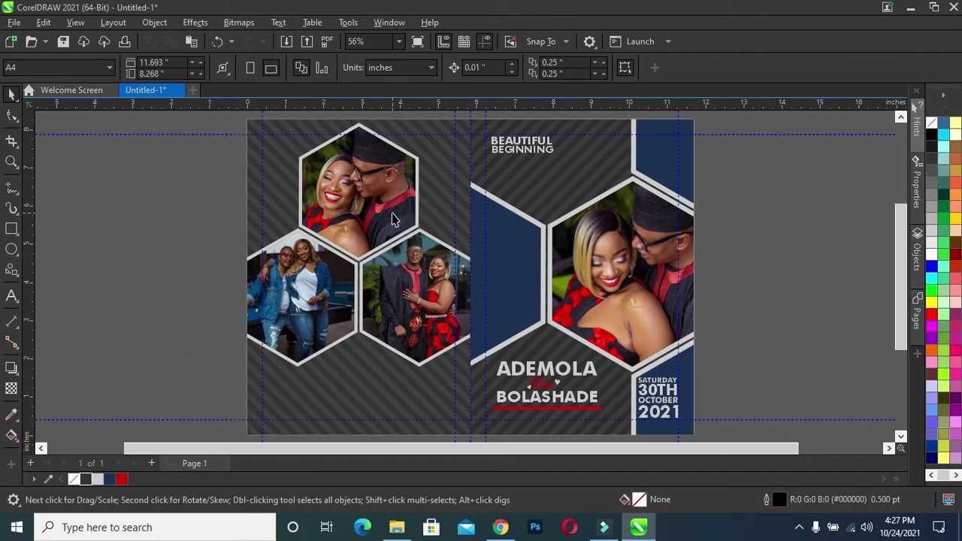
scroll(390, 218, down, 1)
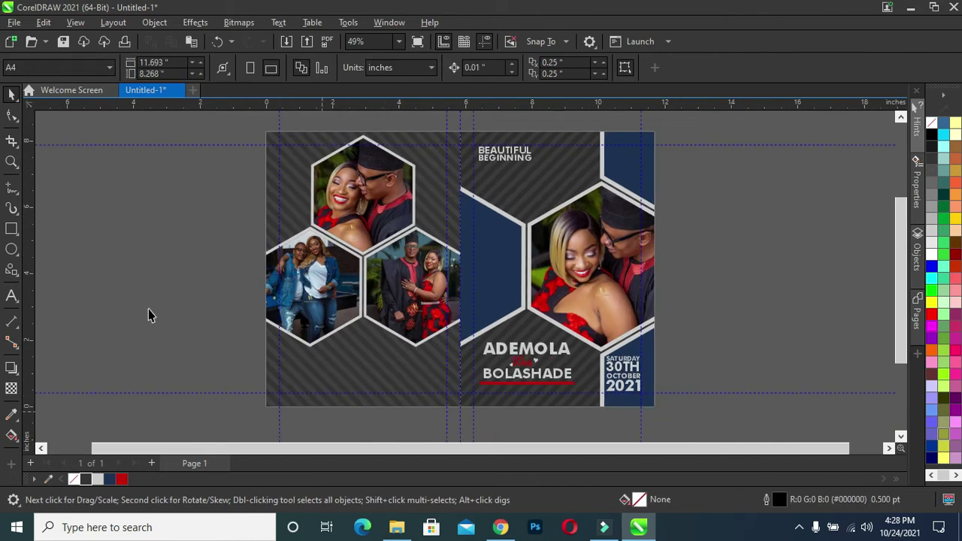
Step: Type the three-line 'THANK YOU FOR SHARING IN OUR JOY…' message in Arial left of the page
click(11, 296)
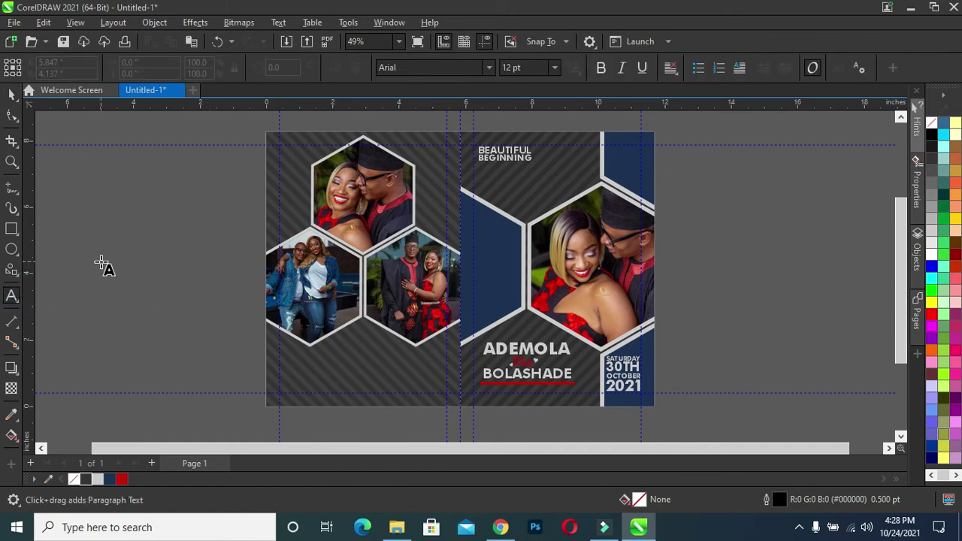
click(102, 262)
text(THANK YOU FOR S)
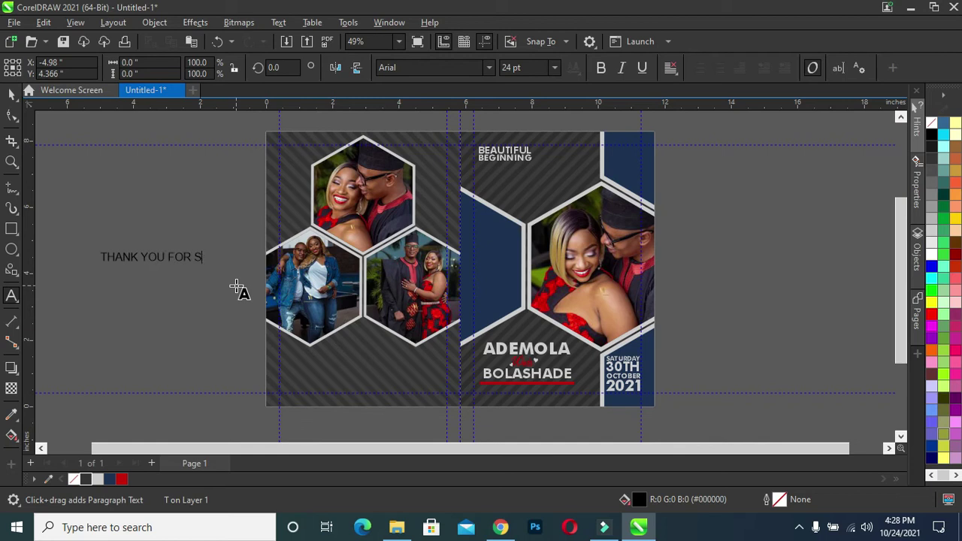
text(HARING)
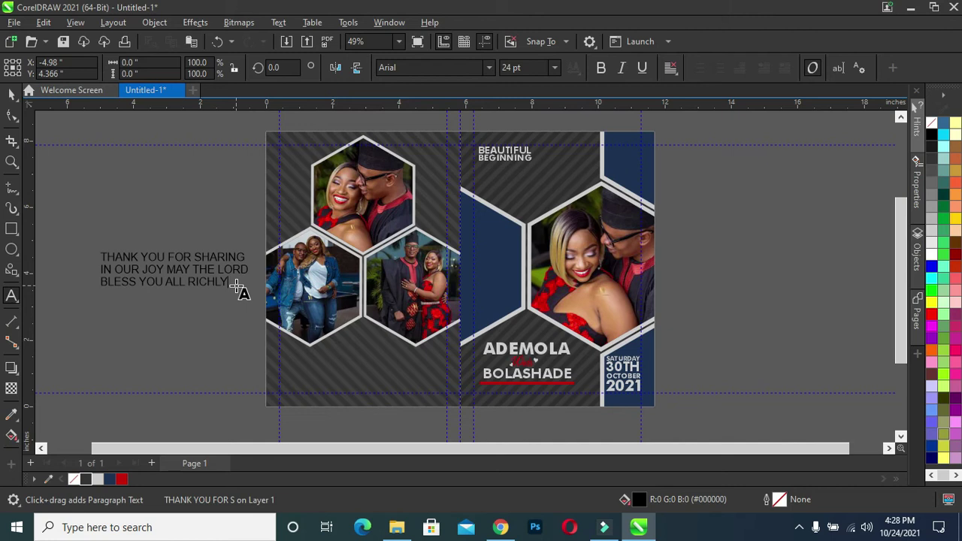
key(ctrl+space)
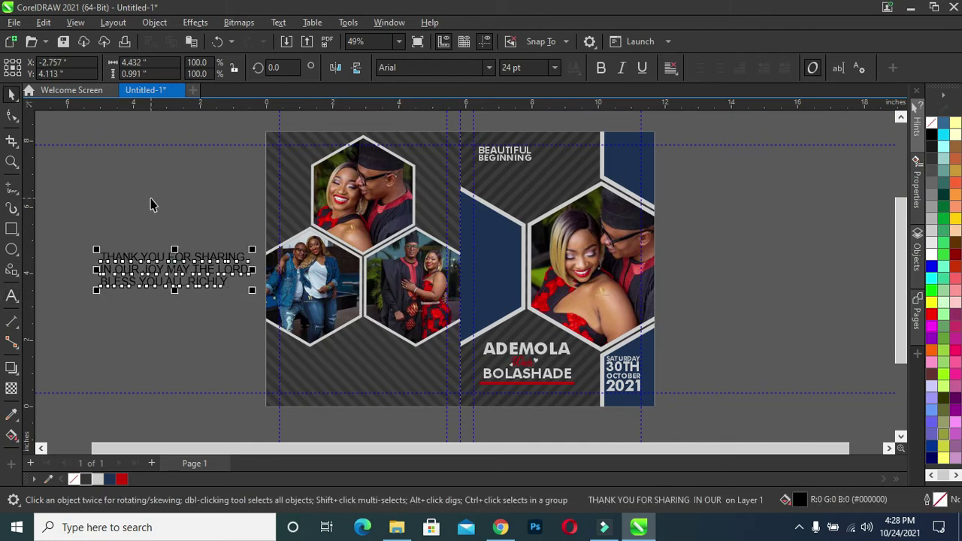
Step: Set the thank-you message font to Futura Md BT
click(489, 68)
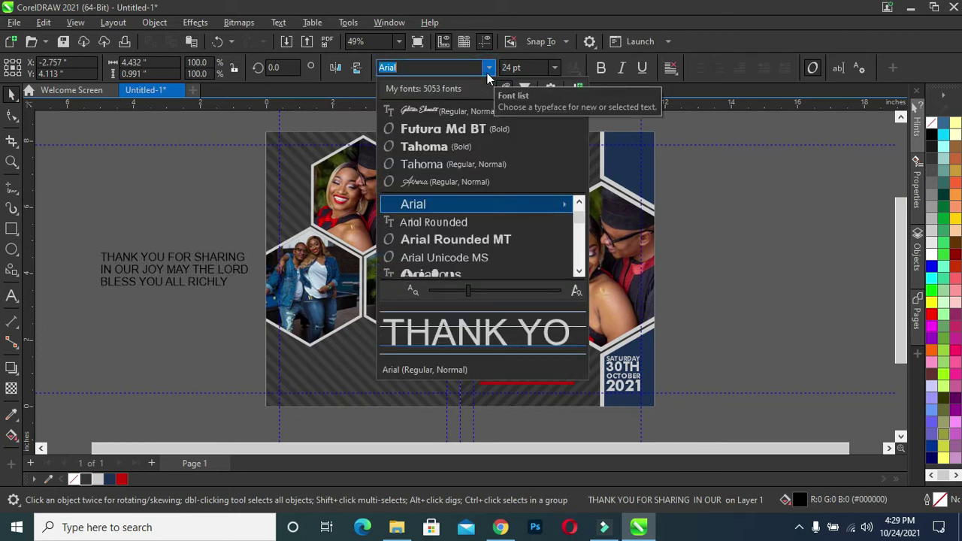
click(452, 128)
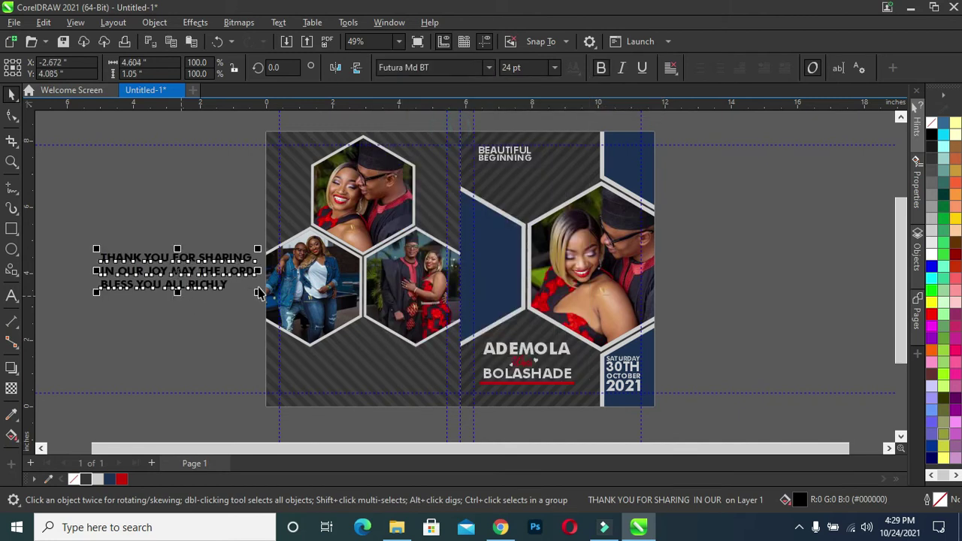
click(11, 114)
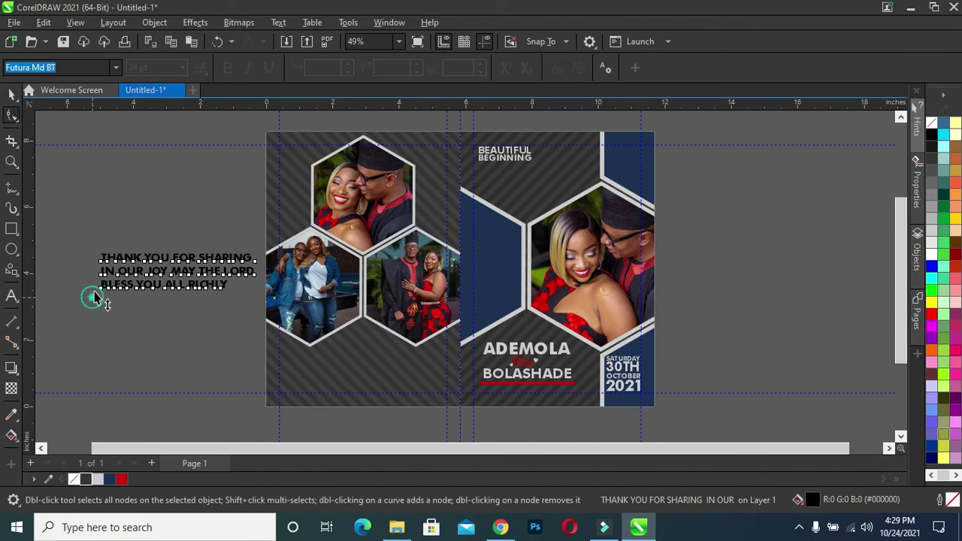
click(94, 291)
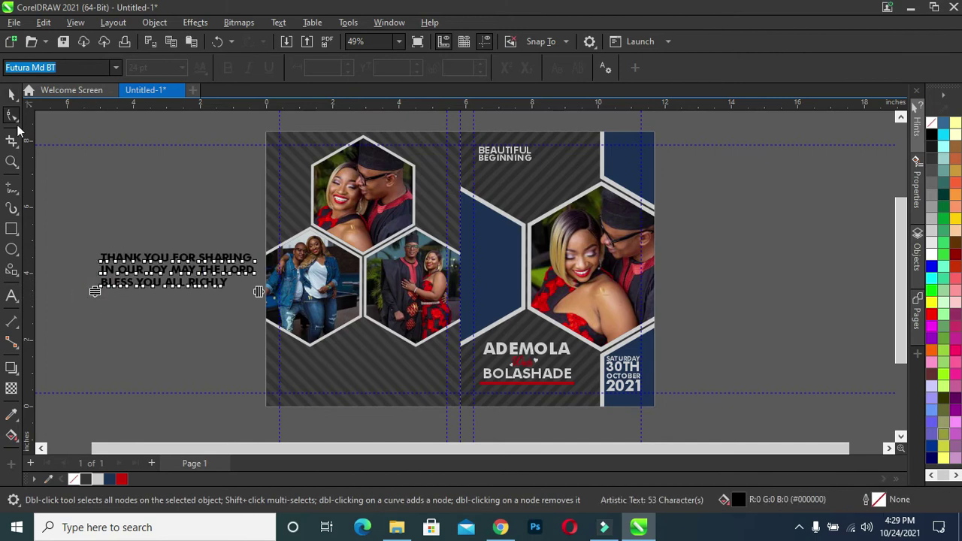
click(11, 94)
click(177, 271)
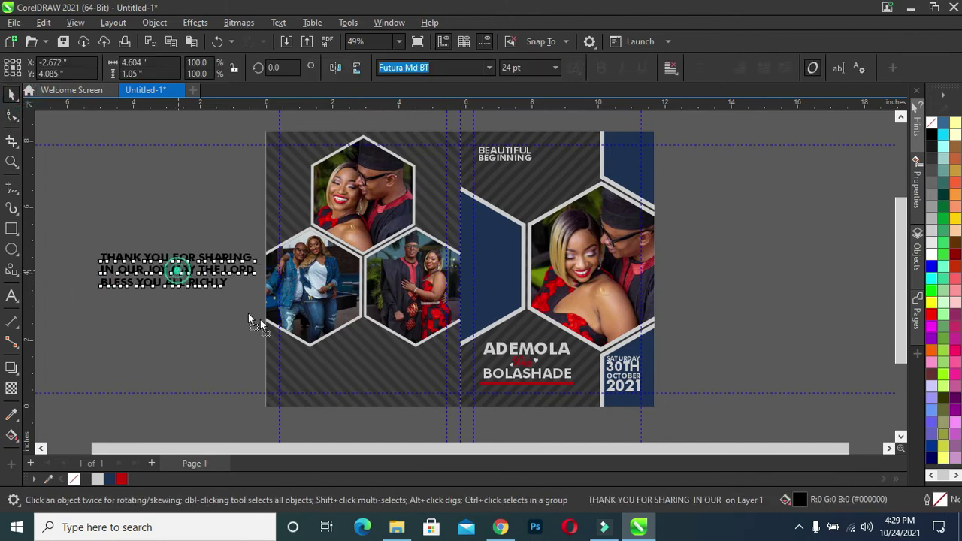
Step: Move the message under the photos, scale it to about 13.1 pt and centre it
mouse_move(248, 316)
mouse_down()
mouse_move(453, 394)
mouse_move(387, 366)
mouse_up()
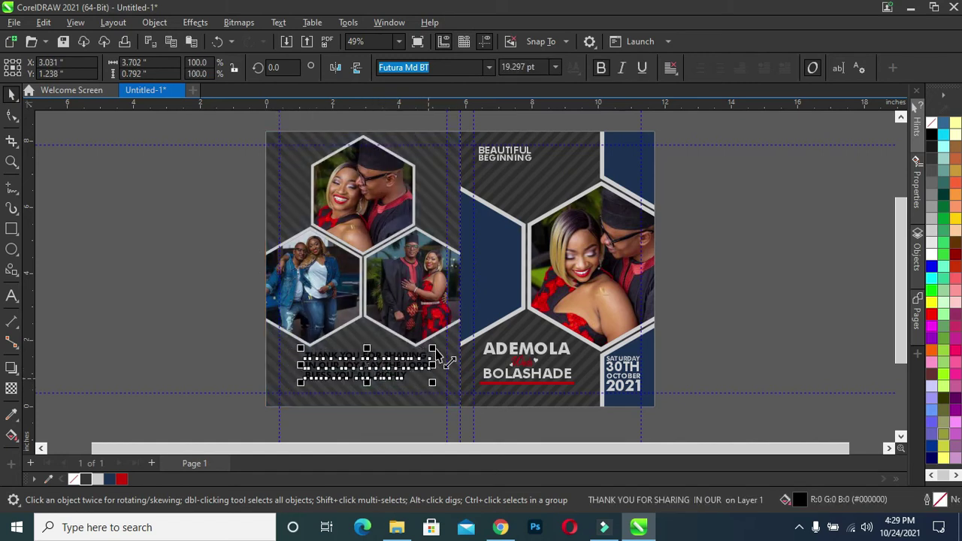
drag(433, 349, 406, 354)
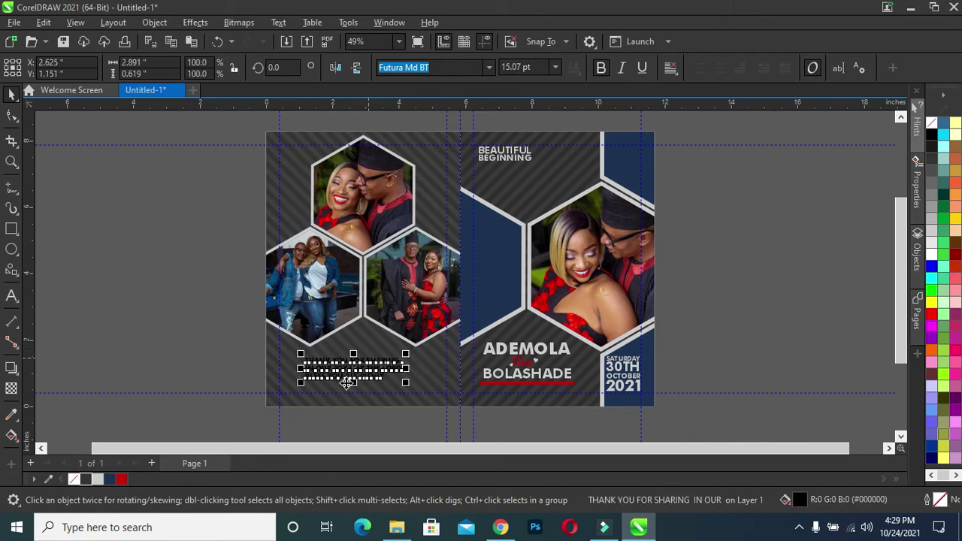
scroll(347, 382, up, 3)
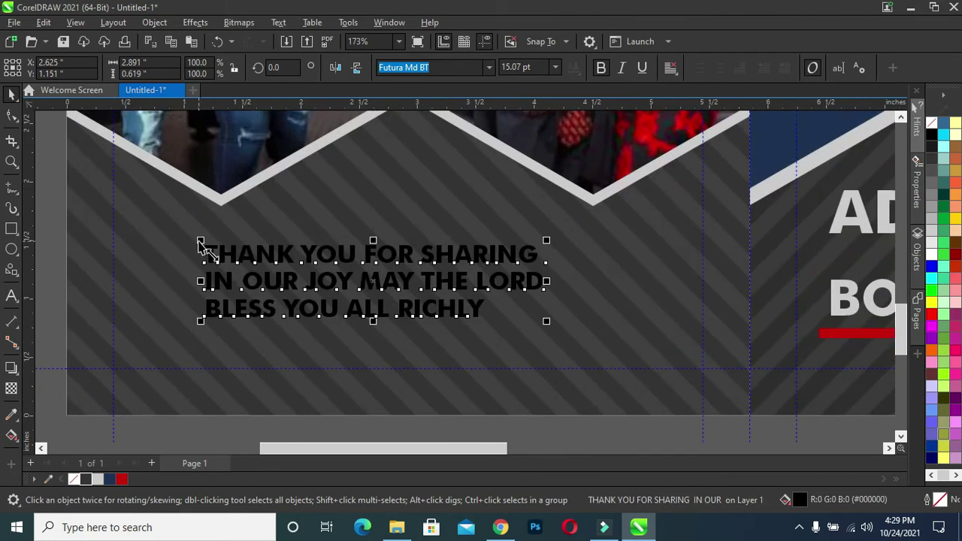
drag(201, 241, 244, 250)
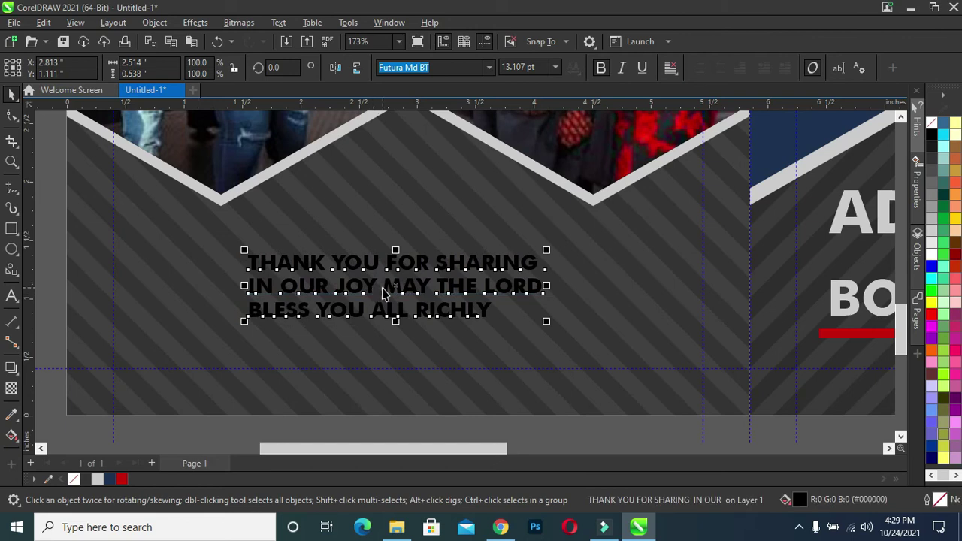
click(382, 291)
drag(385, 289, 406, 293)
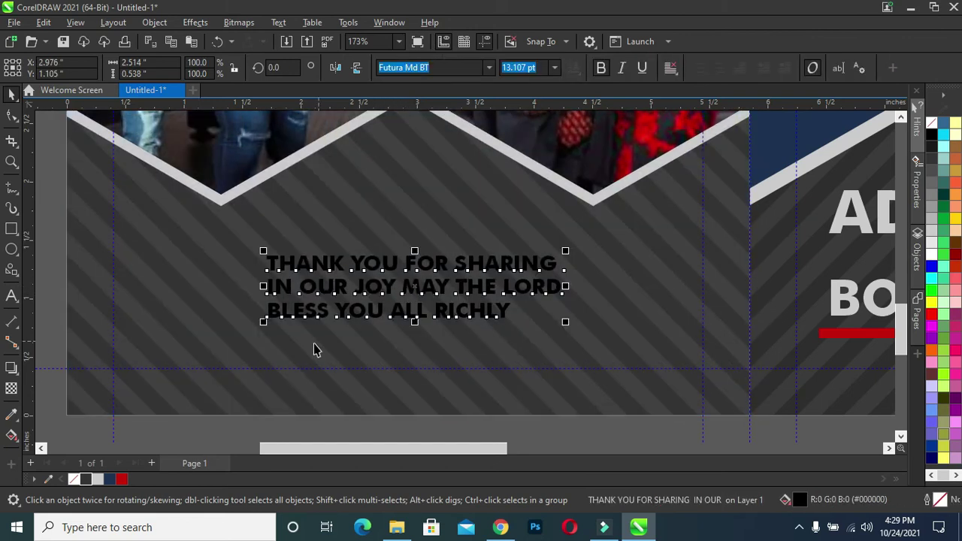
click(156, 309)
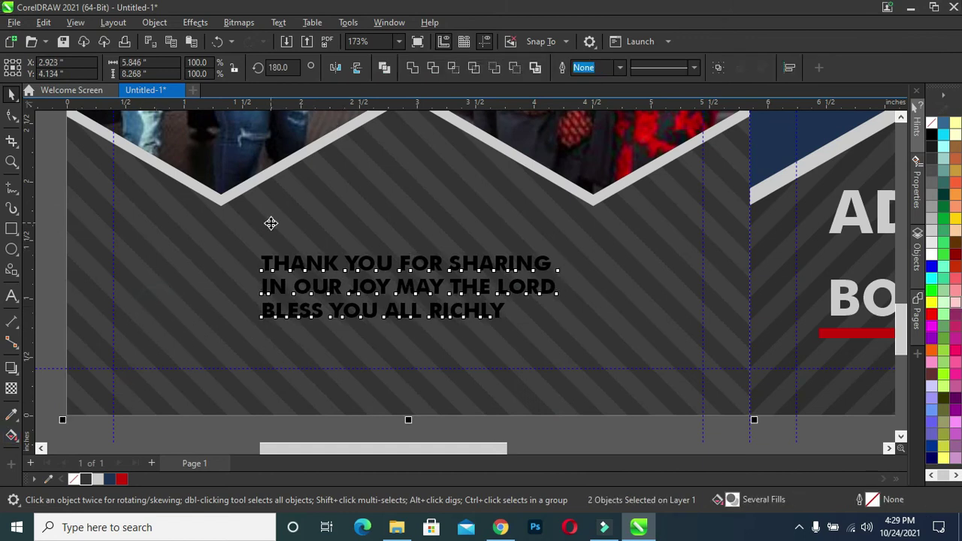
click(60, 266)
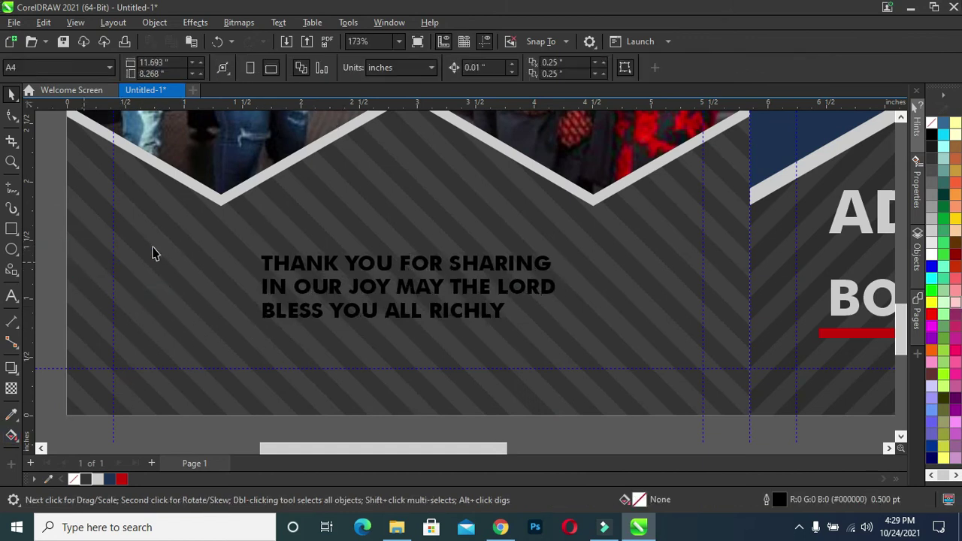
Step: Colour the message red and draw a light-grey, outline-free box around it
click(300, 266)
click(122, 479)
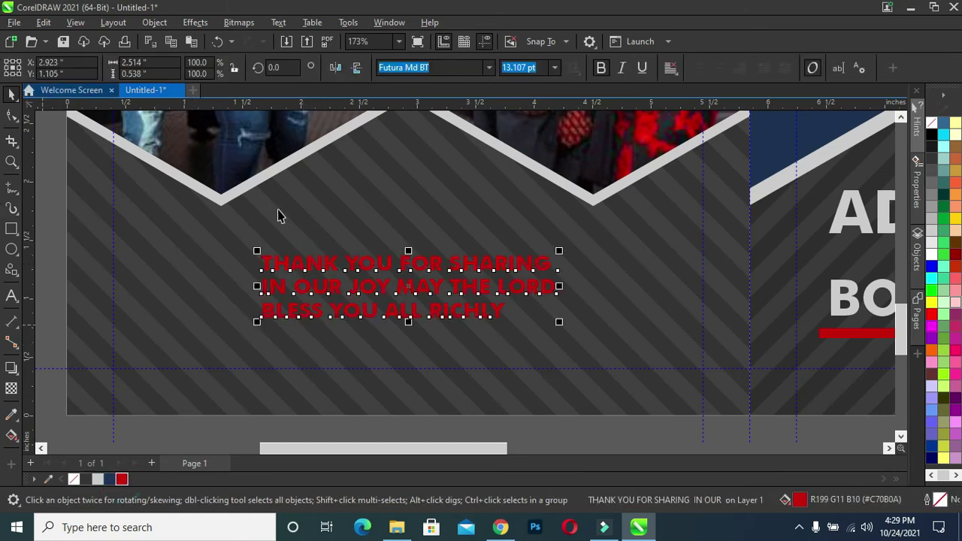
click(10, 228)
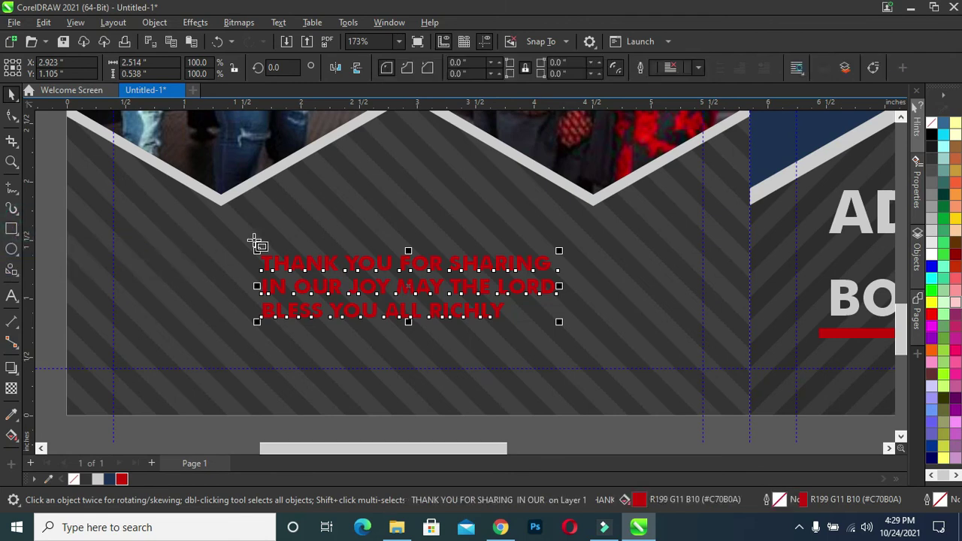
drag(245, 236, 568, 338)
key(space)
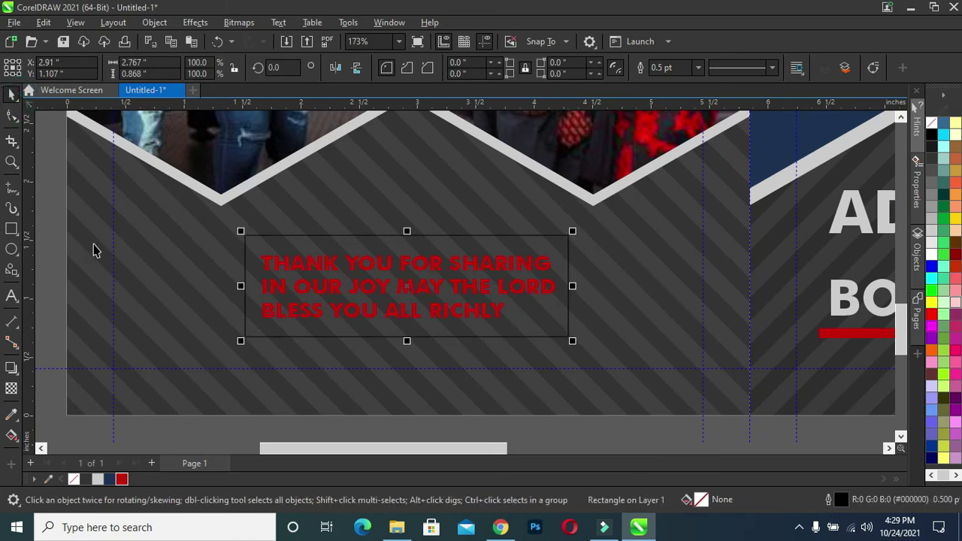
click(97, 479)
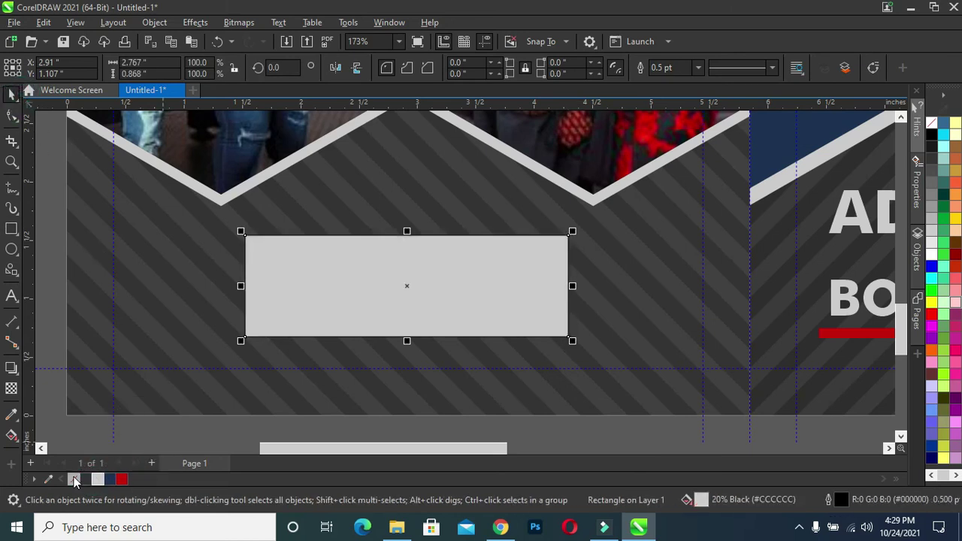
right_click(75, 480)
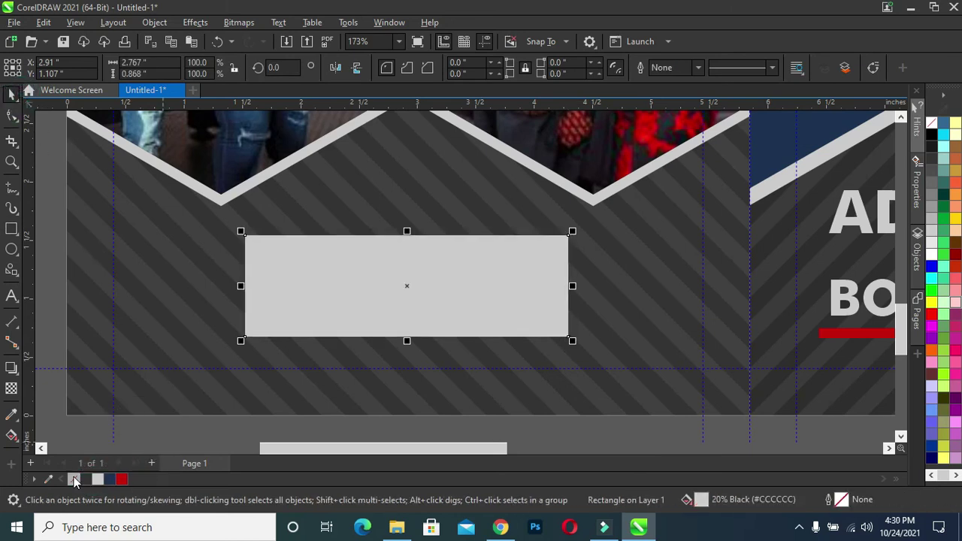
Step: Round the grey box's corners and bring the red message in front of it
click(12, 115)
drag(246, 237, 241, 241)
click(10, 96)
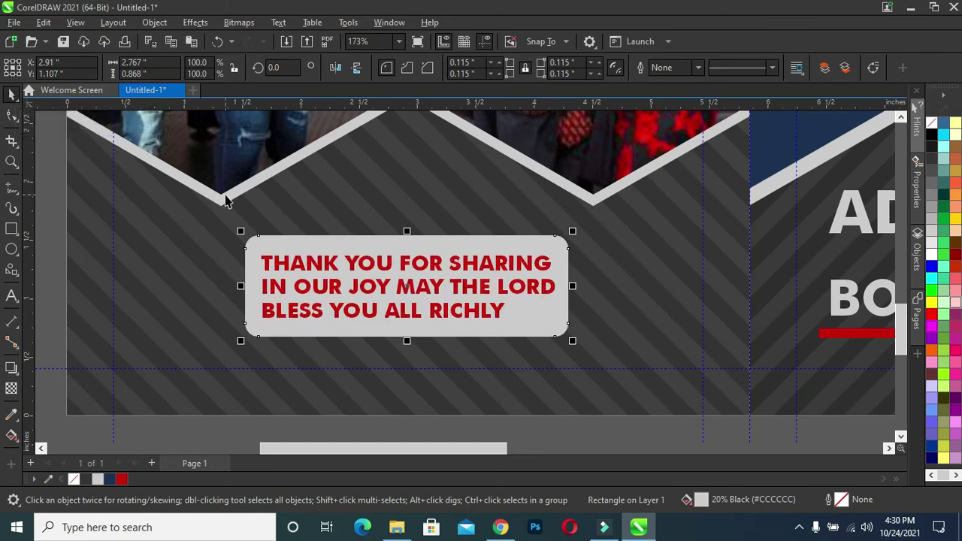
drag(54, 200, 615, 369)
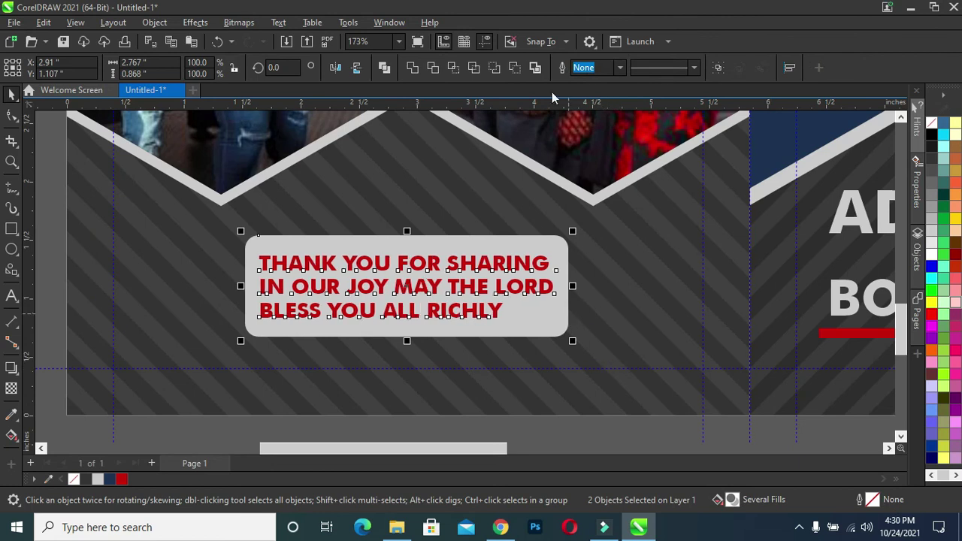
click(594, 279)
click(543, 251)
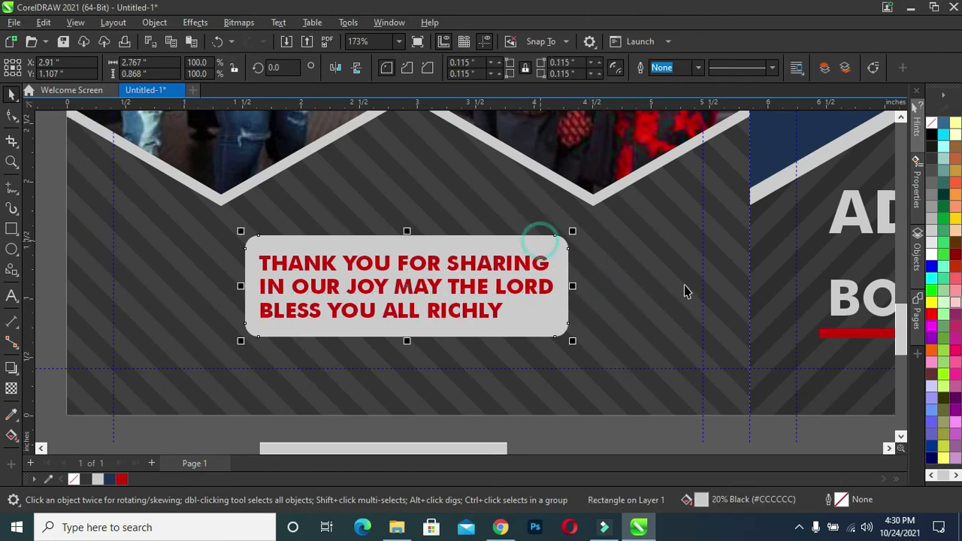
shift+click(684, 285)
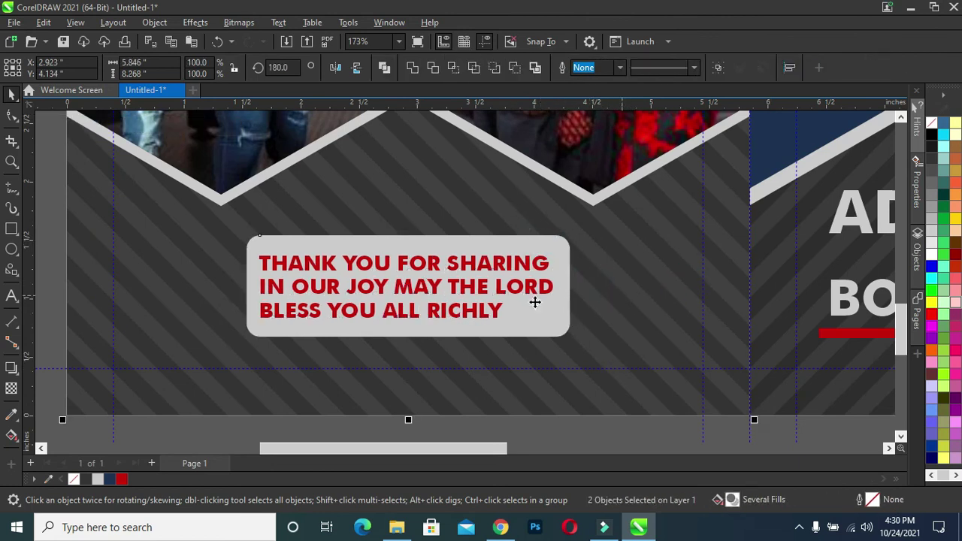
Step: Centre-align the thank-you message text
click(421, 299)
shift+click(418, 239)
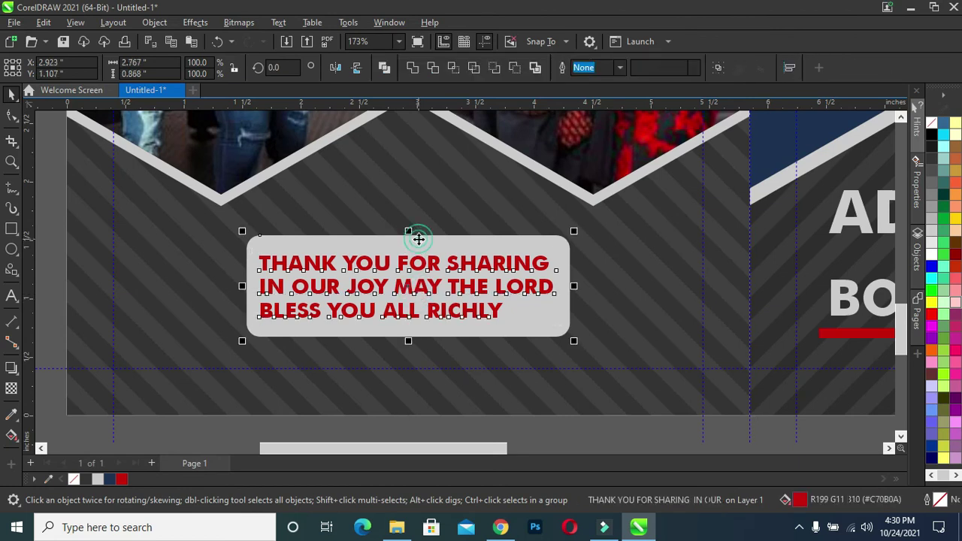
click(223, 279)
click(271, 289)
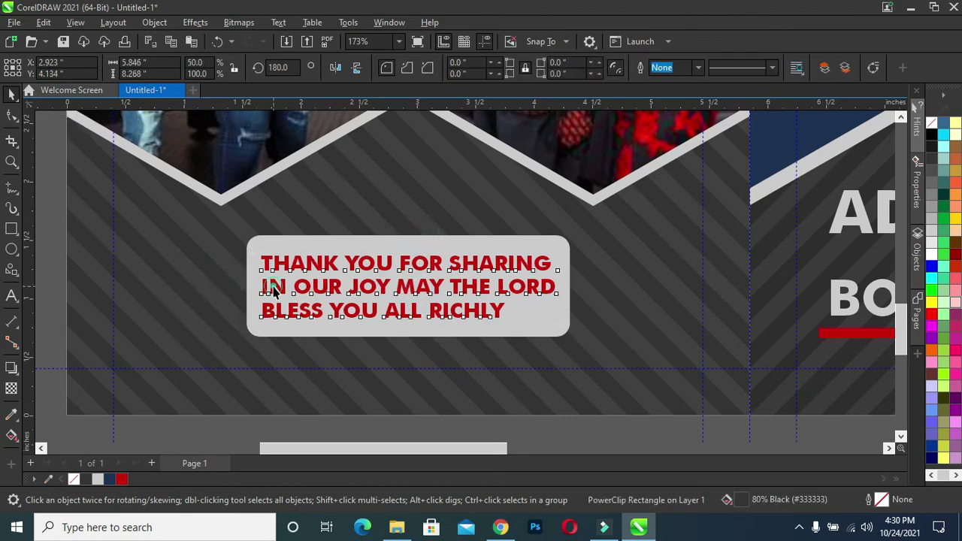
click(670, 70)
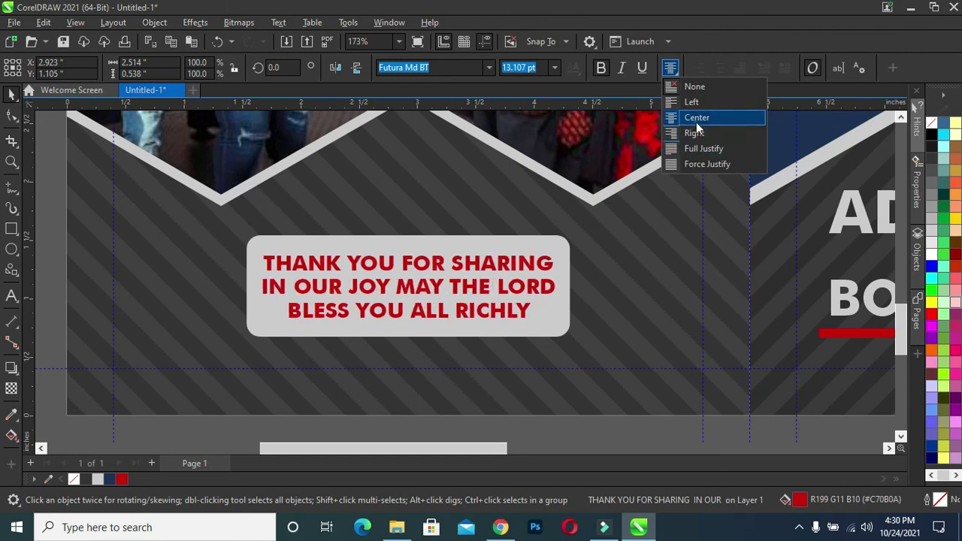
click(696, 122)
click(53, 230)
scroll(429, 287, down, 1)
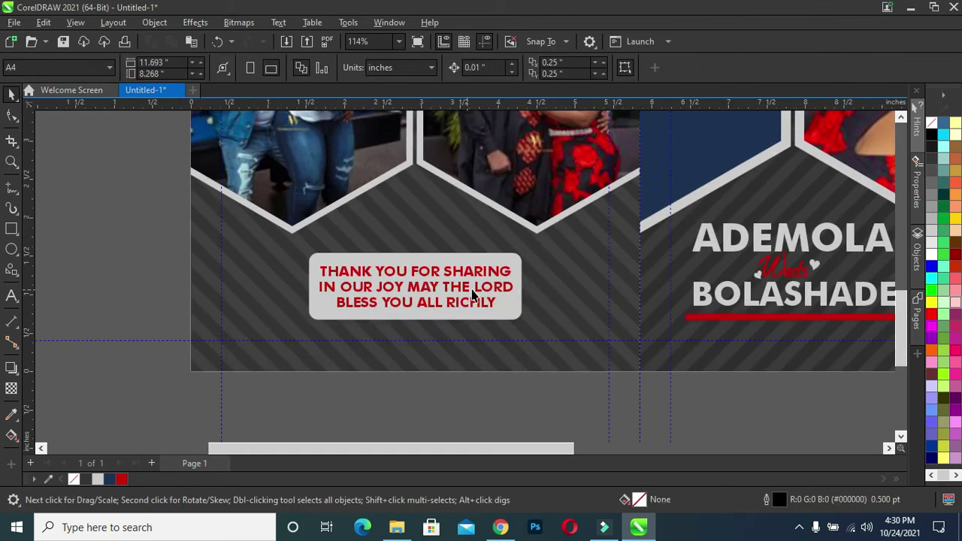
Step: Move the thank-you text and its box up slightly
scroll(524, 293, down, 1)
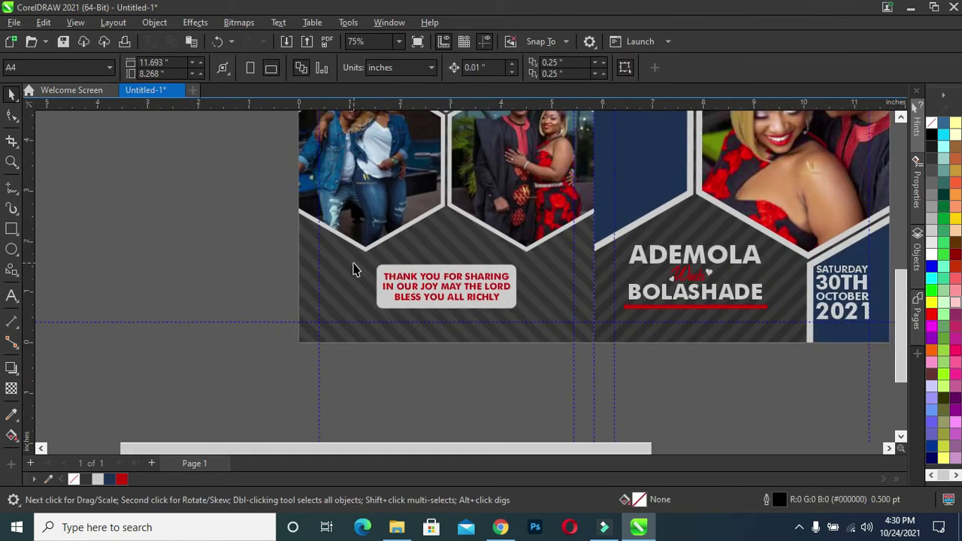
scroll(355, 271, down, 1)
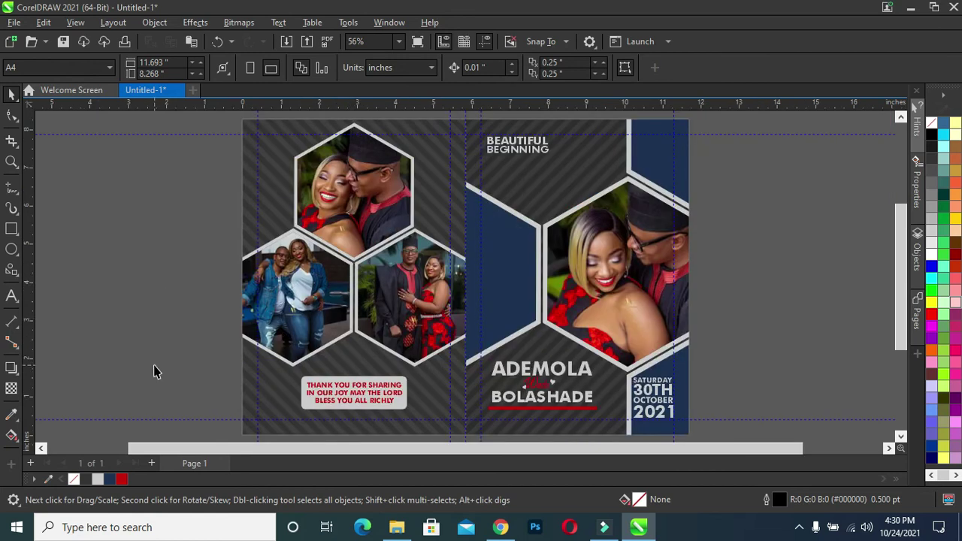
drag(212, 369, 504, 417)
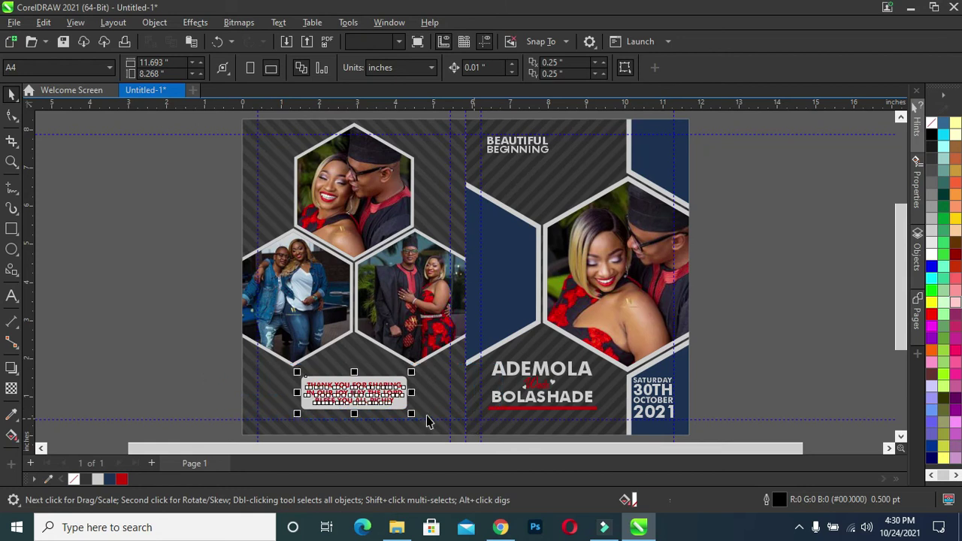
drag(352, 386, 350, 385)
click(180, 339)
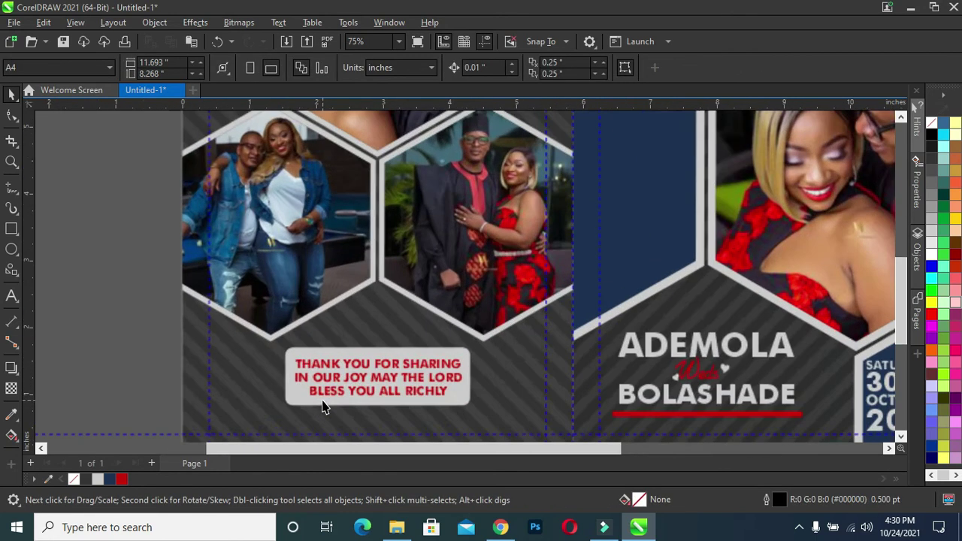
Step: Give the grey background rectangle a uniform transparency of about 11%
scroll(326, 408, up, 2)
click(300, 394)
click(12, 387)
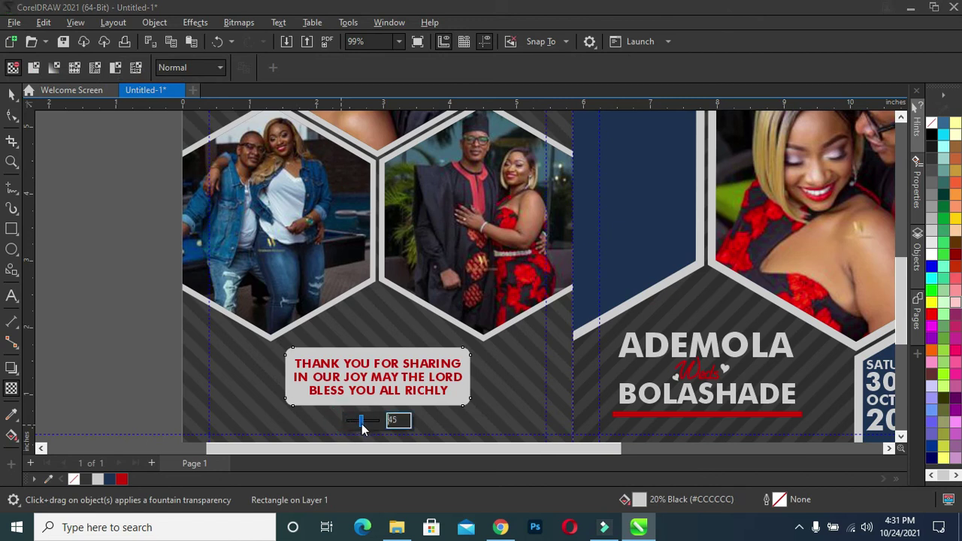
drag(364, 430, 353, 425)
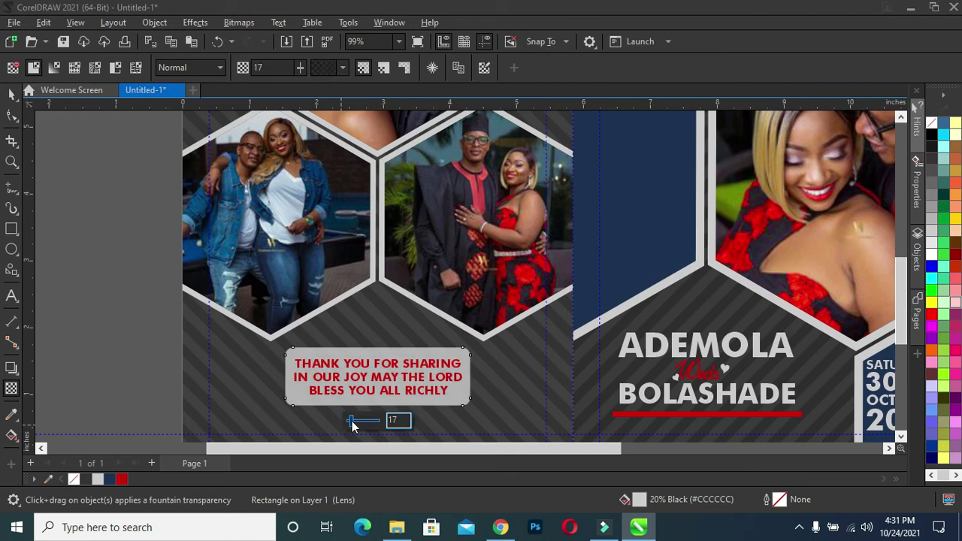
click(11, 94)
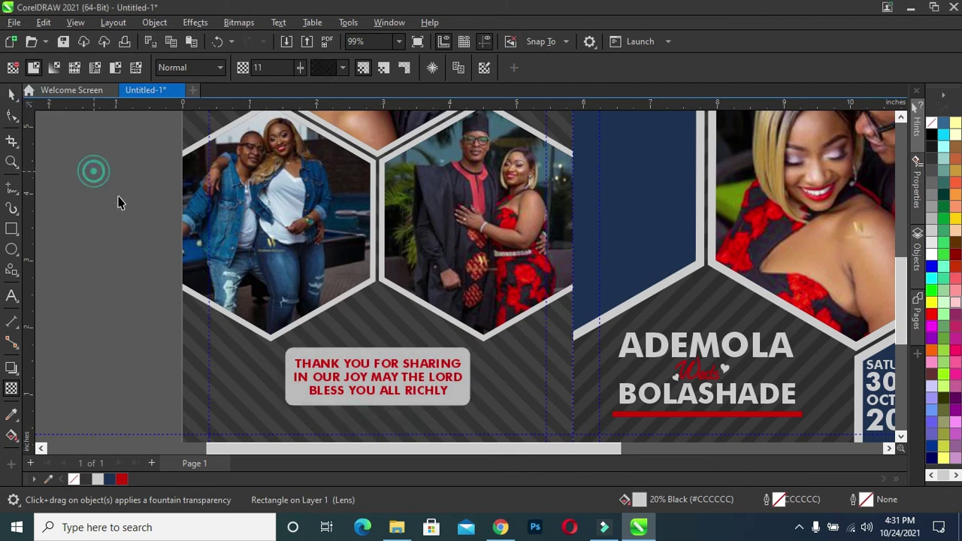
key(Escape)
scroll(342, 301, down, 3)
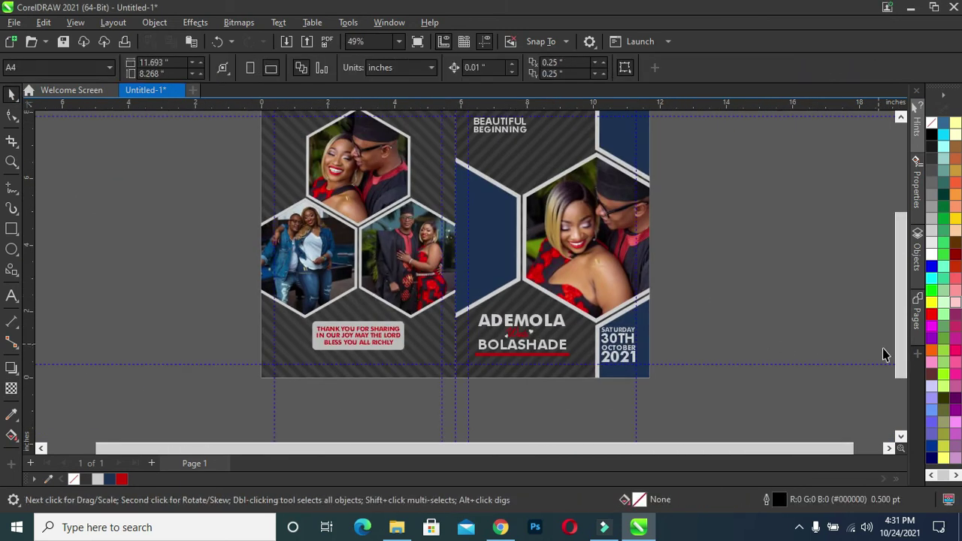
scroll(900, 357, up, 2)
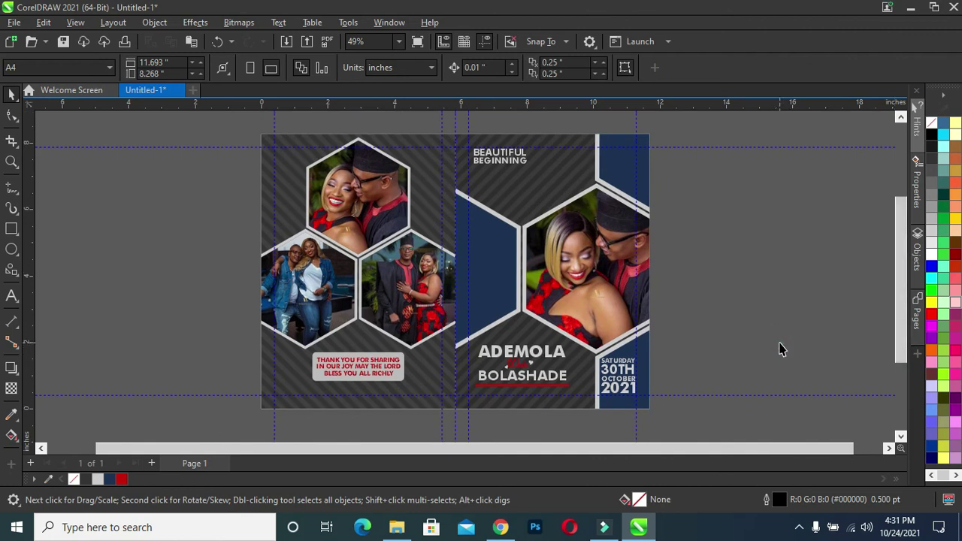
scroll(777, 344, up, 1)
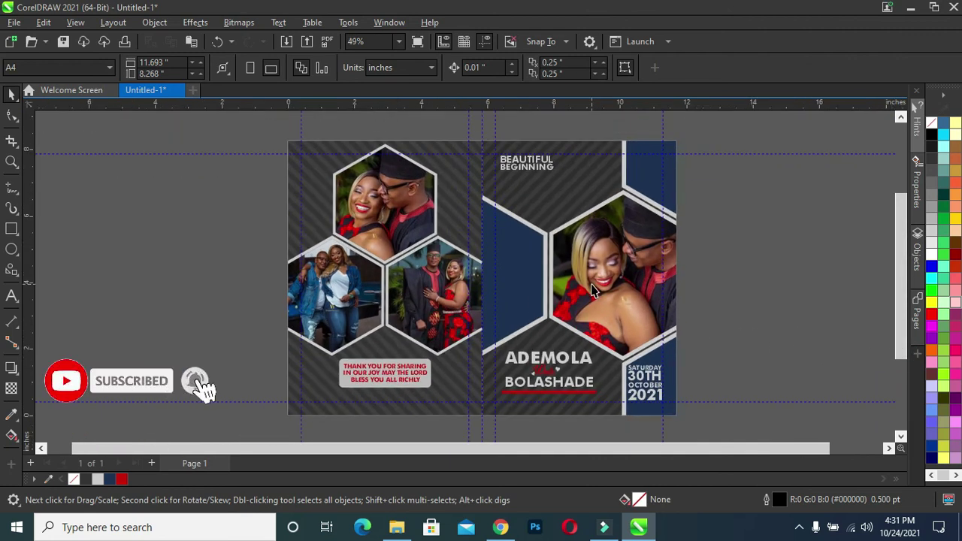
Step: Enter PowerClip editing of the left page's clipped background
click(421, 266)
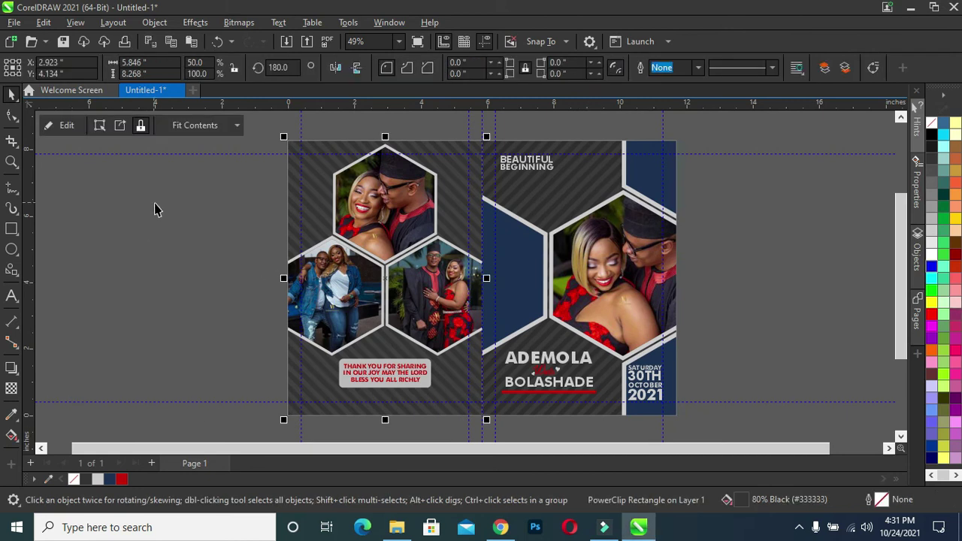
click(66, 125)
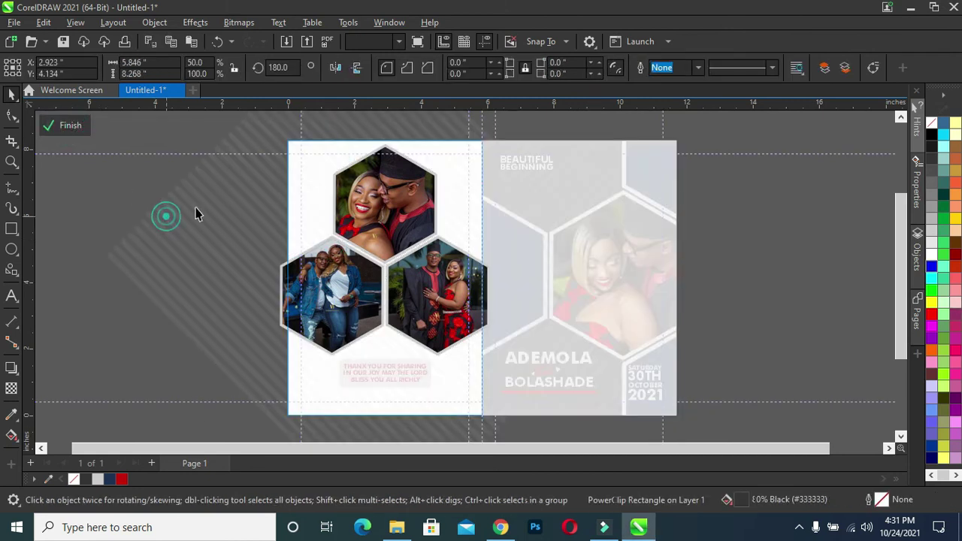
click(356, 154)
scroll(356, 159, up, 2)
scroll(351, 163, up, 2)
scroll(350, 170, up, 1)
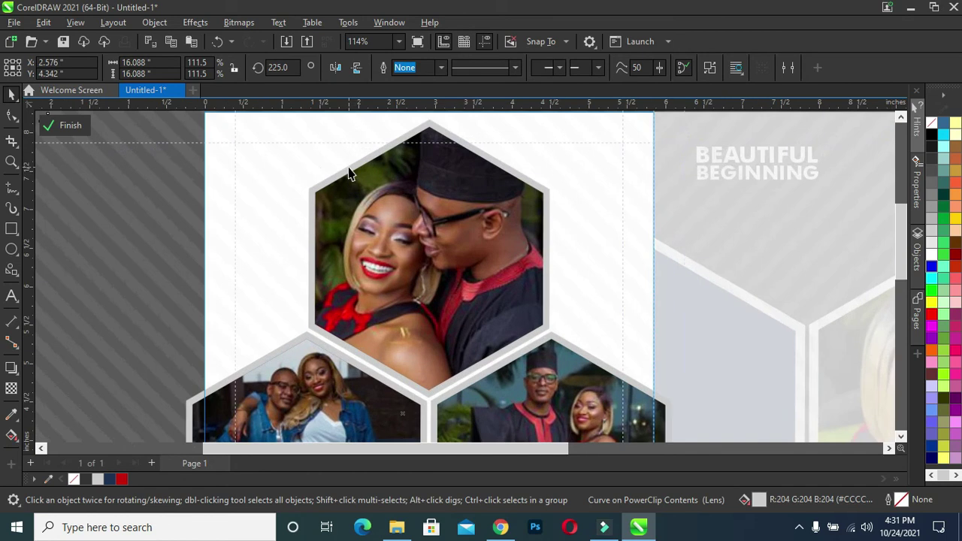
scroll(352, 170, down, 2)
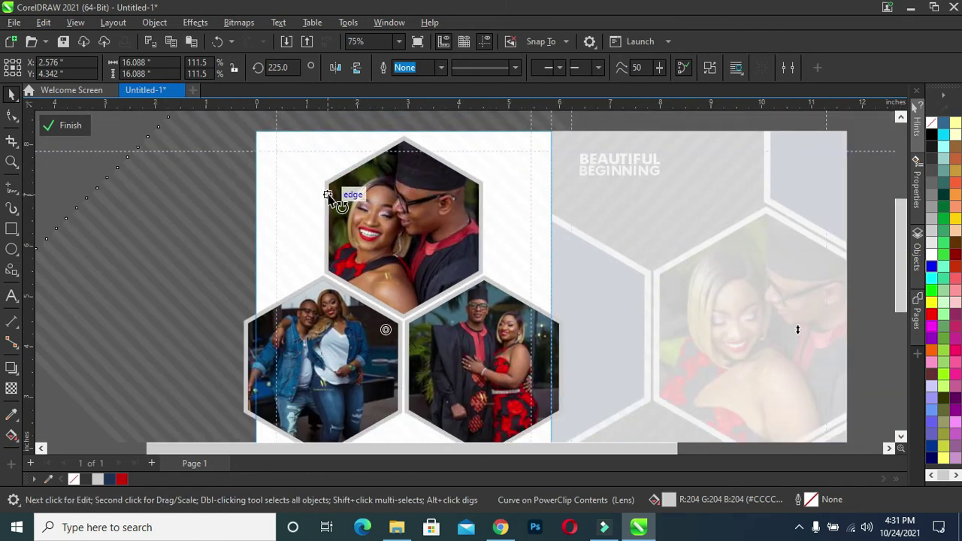
click(123, 122)
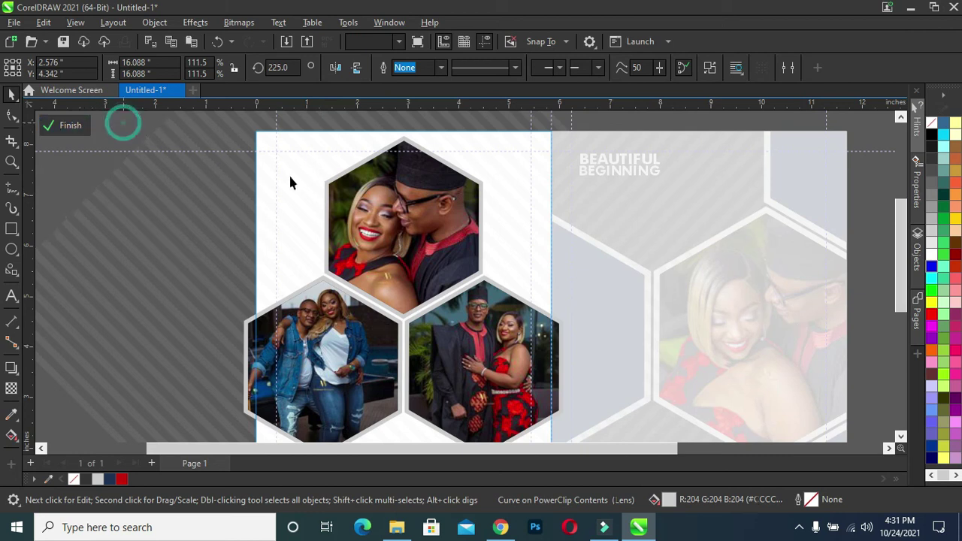
Step: Copy the top photo hexagon to the left page's upper-left edge and fill it navy
click(325, 187)
drag(325, 184, 162, 175)
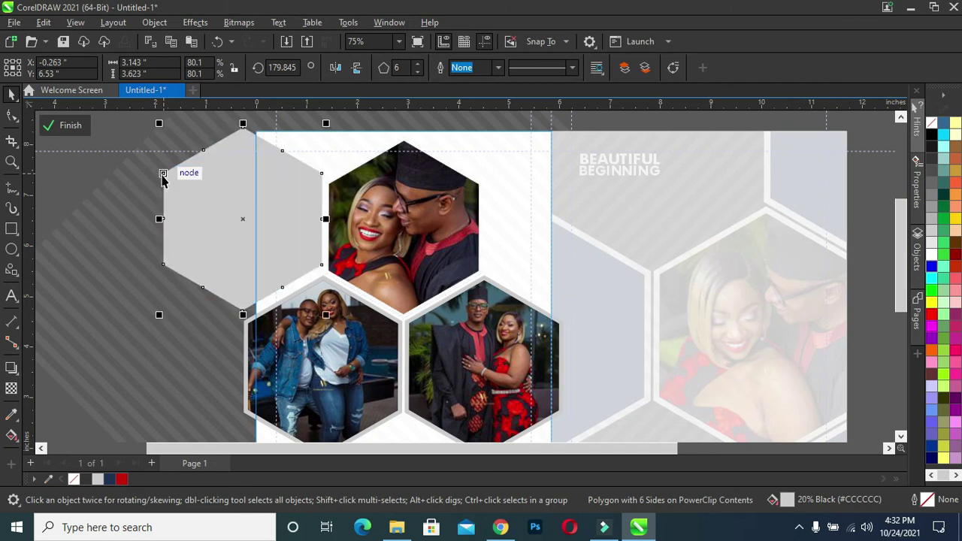
key(ctrl+z)
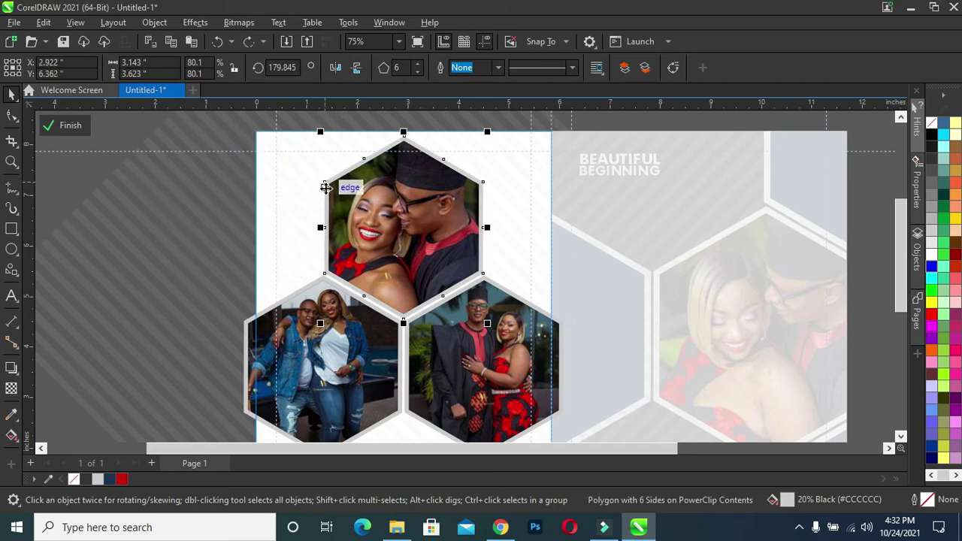
drag(337, 196, 160, 180)
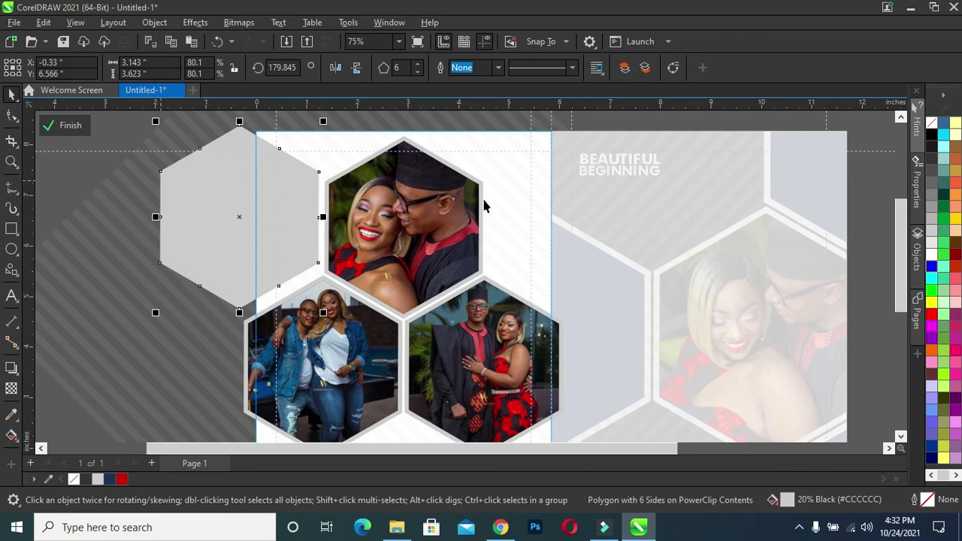
mouse_move(216, 212)
mouse_down()
mouse_move(220, 220)
mouse_move(211, 214)
mouse_up()
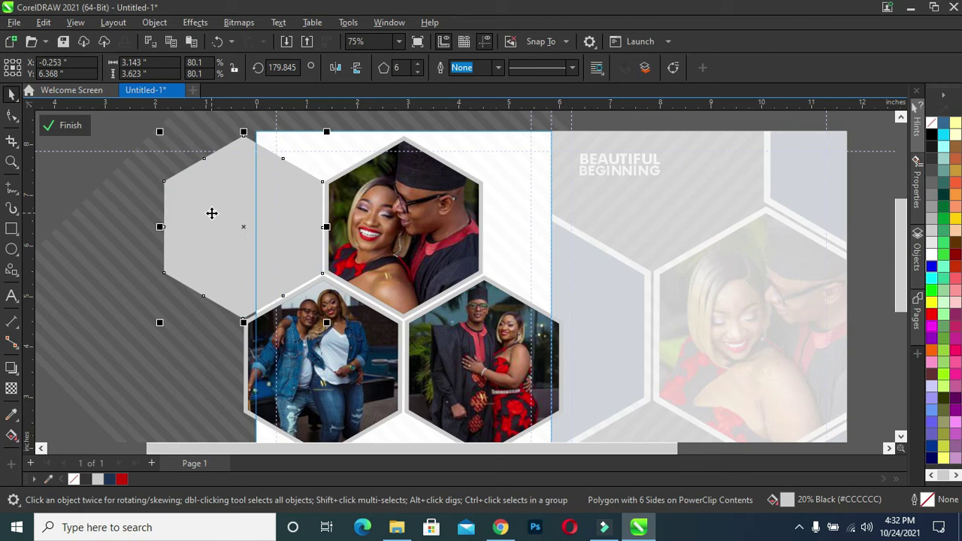
drag(211, 213, 210, 213)
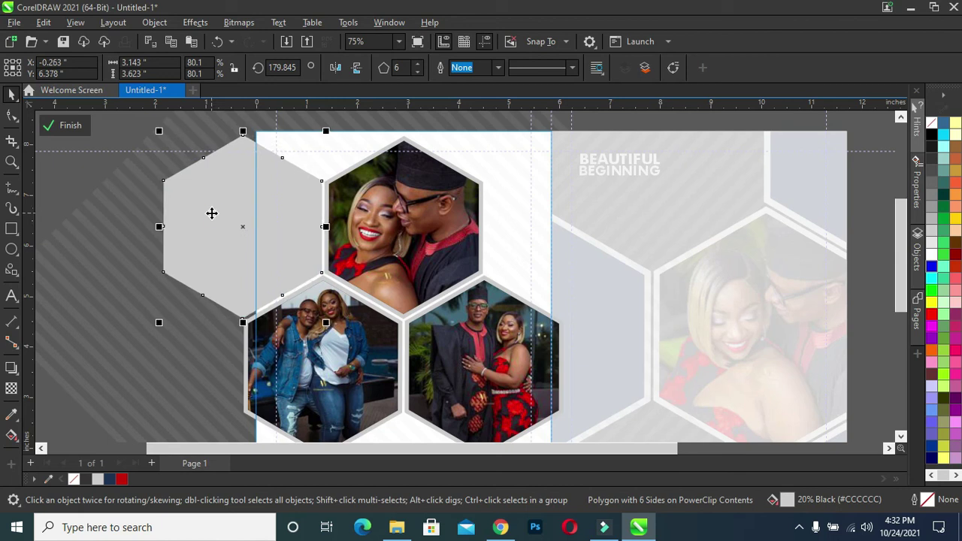
click(110, 481)
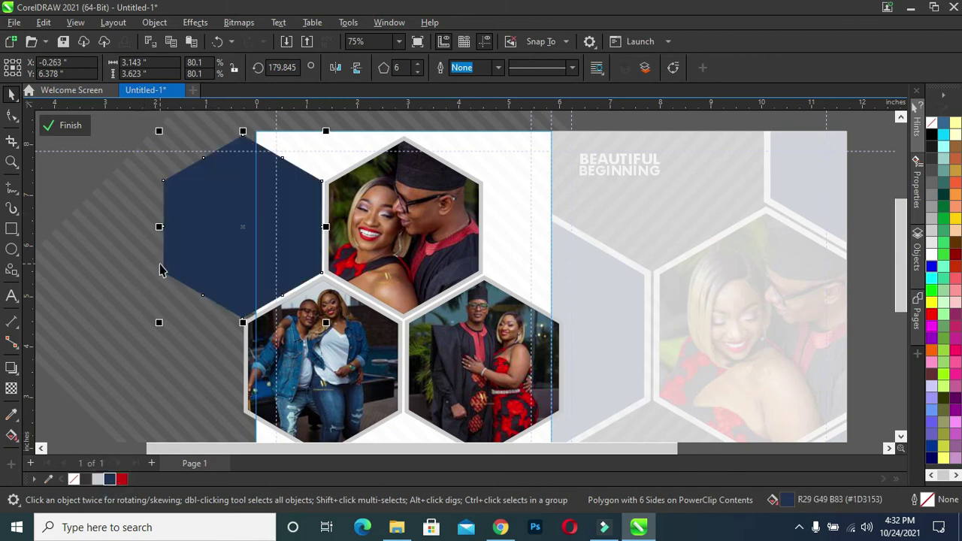
Step: Place a second navy hexagon copy at the page bottom beside the spine and thank-you box
scroll(212, 216, down, 1)
scroll(204, 215, down, 1)
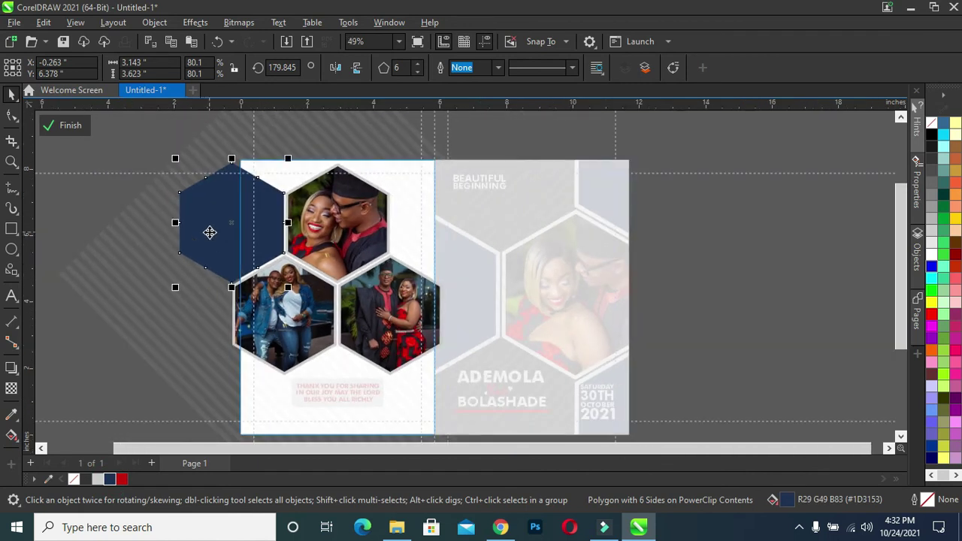
click(208, 229)
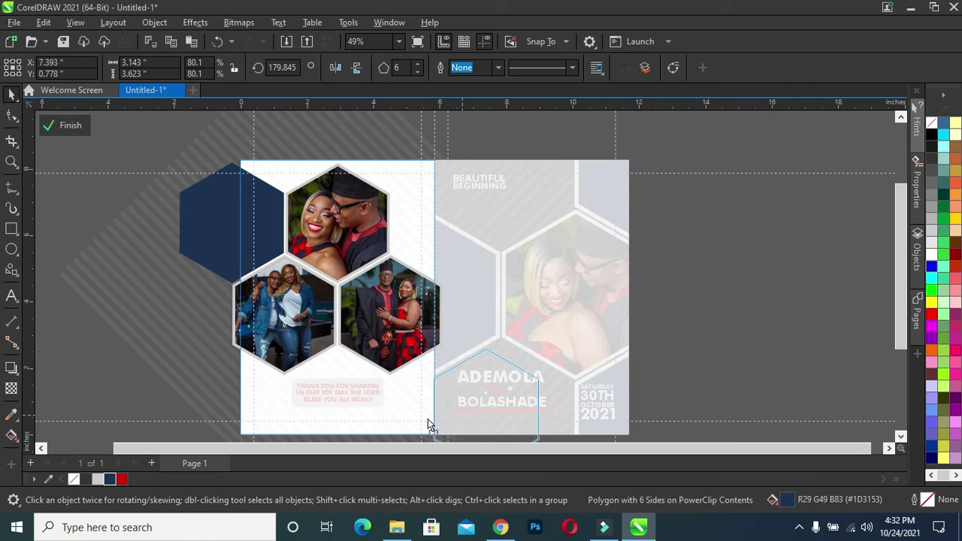
drag(415, 412, 405, 411)
scroll(402, 409, up, 4)
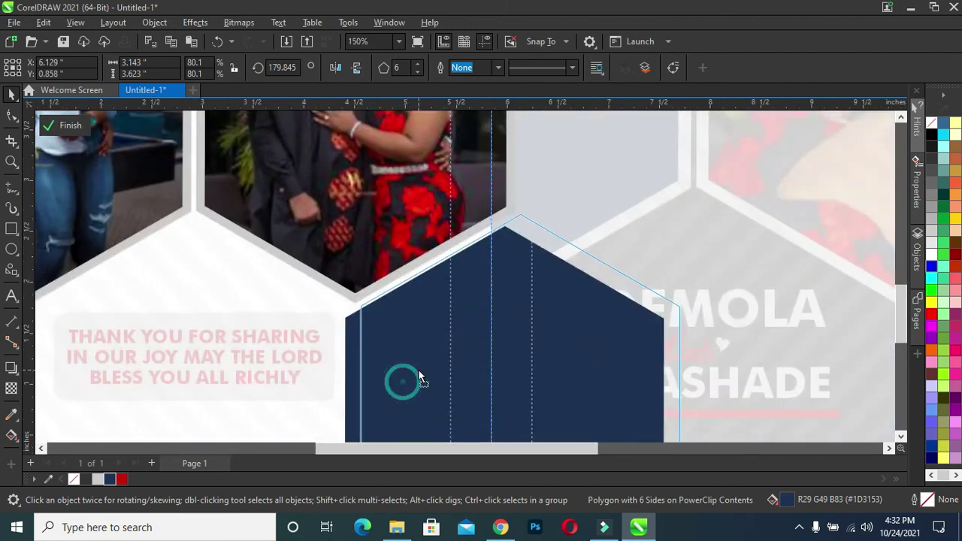
drag(413, 369, 413, 371)
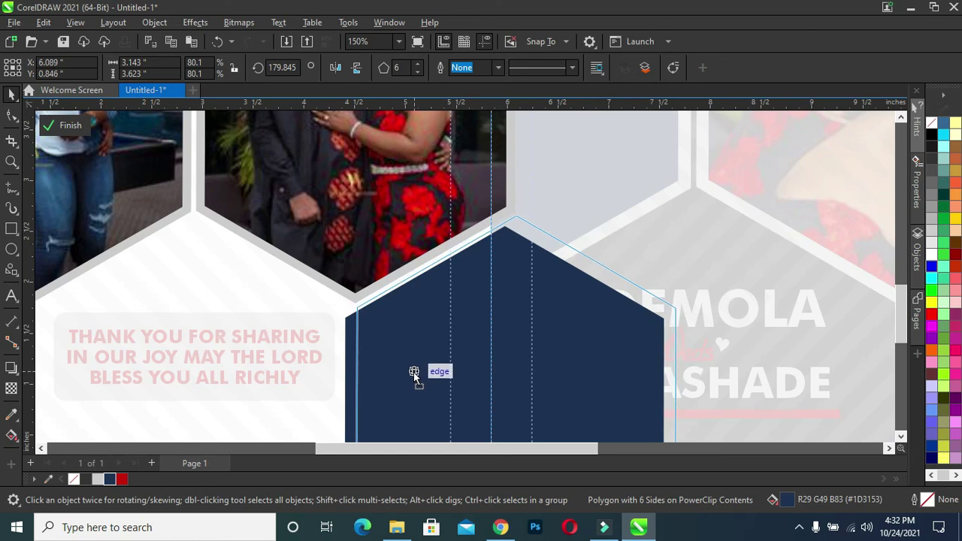
drag(413, 372, 410, 371)
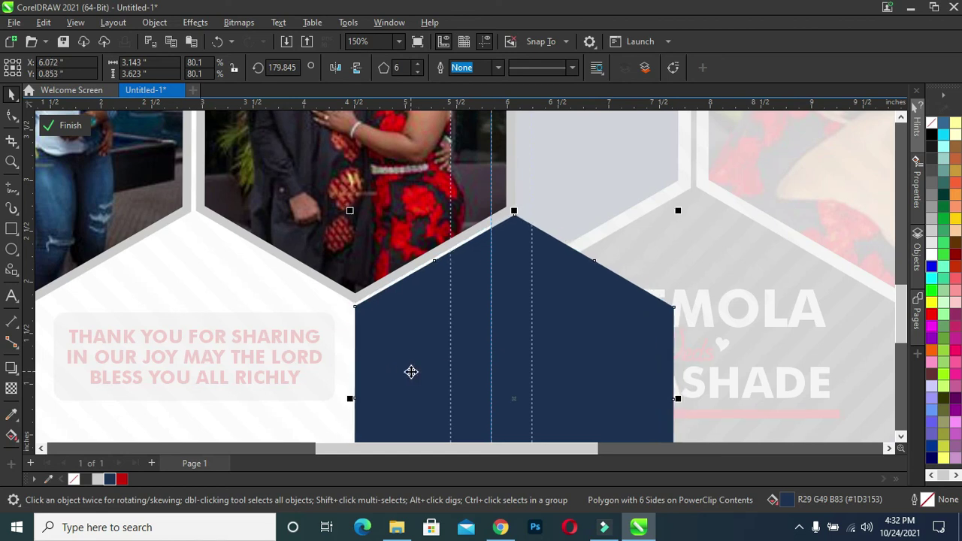
Step: Finish editing the PowerClip contents and deselect everything
scroll(496, 310, down, 1)
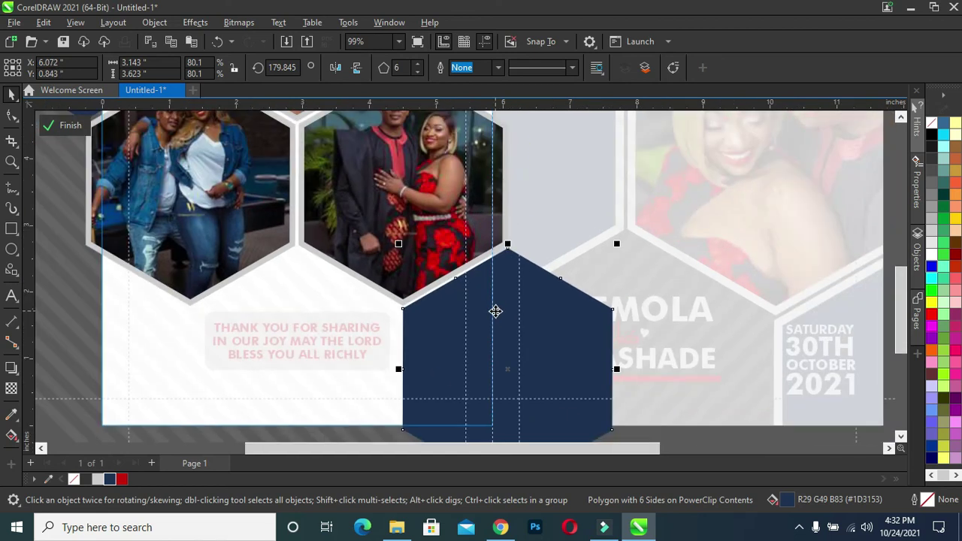
scroll(486, 314, down, 1)
scroll(487, 313, down, 1)
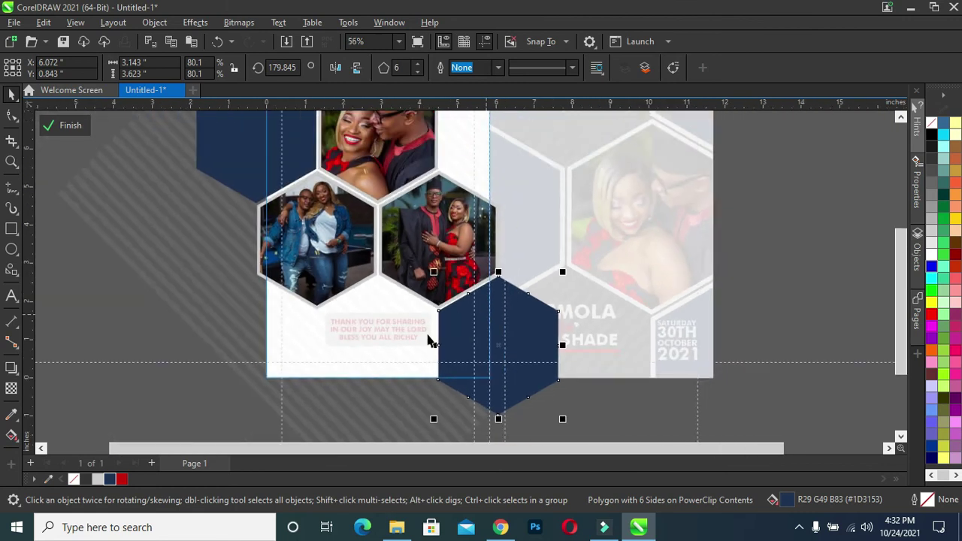
click(72, 125)
click(90, 197)
scroll(397, 255, down, 1)
scroll(396, 256, up, 1)
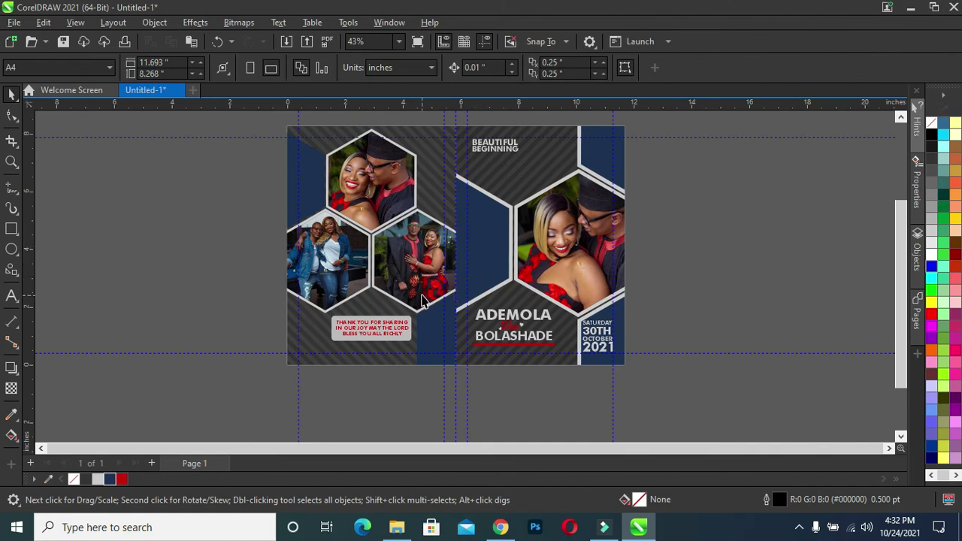
scroll(432, 297, down, 1)
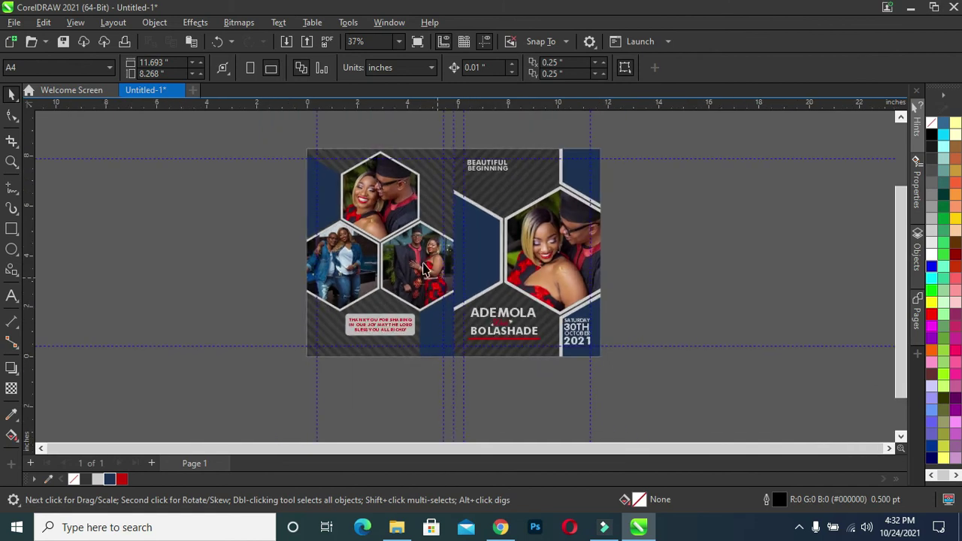
scroll(318, 189, up, 1)
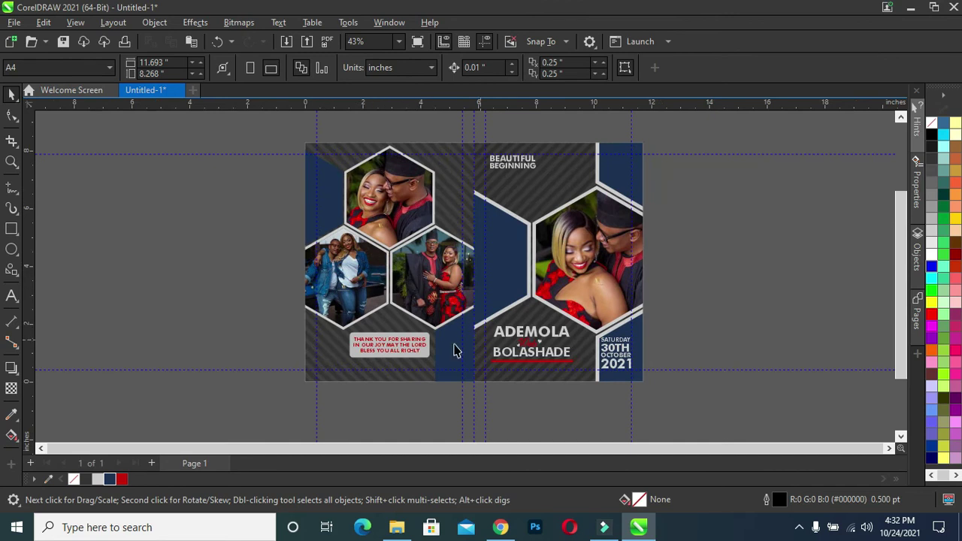
scroll(455, 349, up, 2)
click(453, 346)
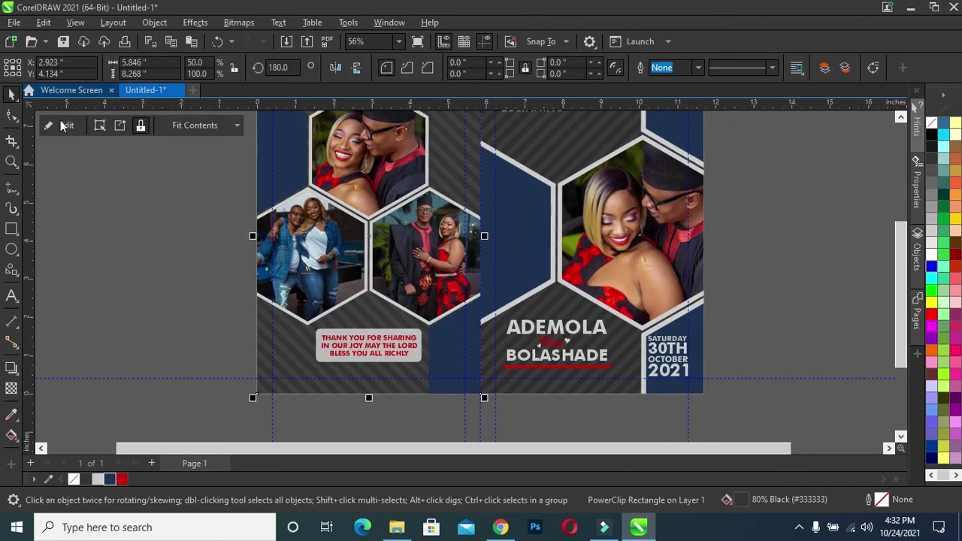
click(64, 125)
scroll(423, 359, up, 4)
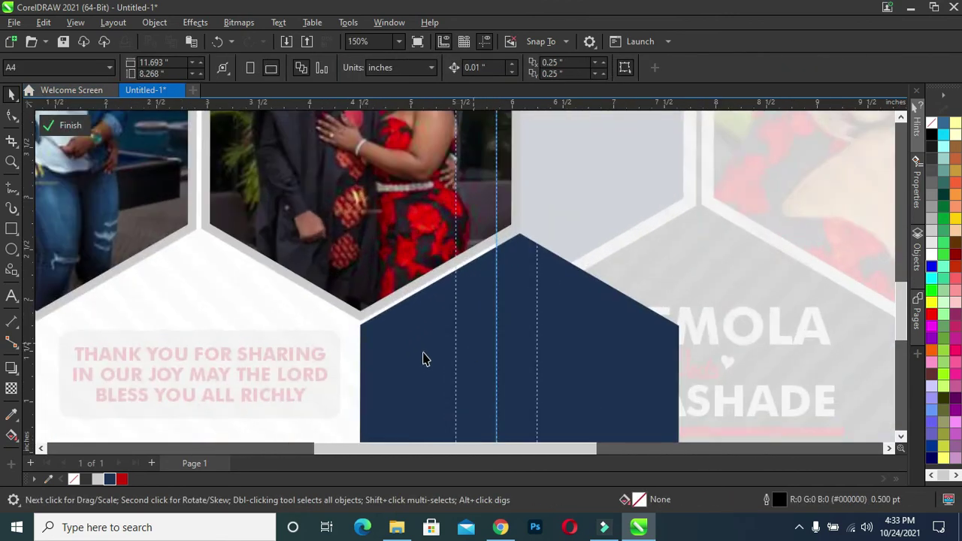
click(383, 359)
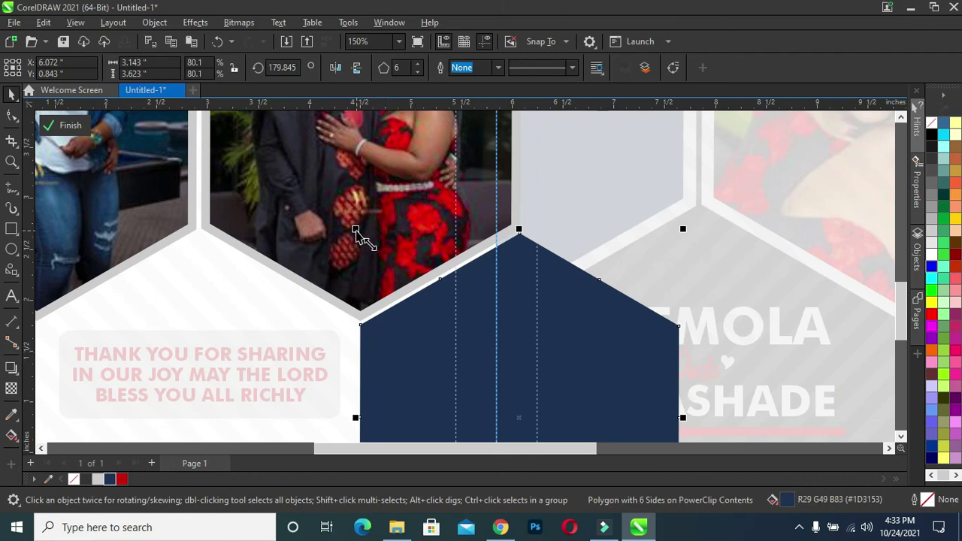
drag(356, 229, 364, 242)
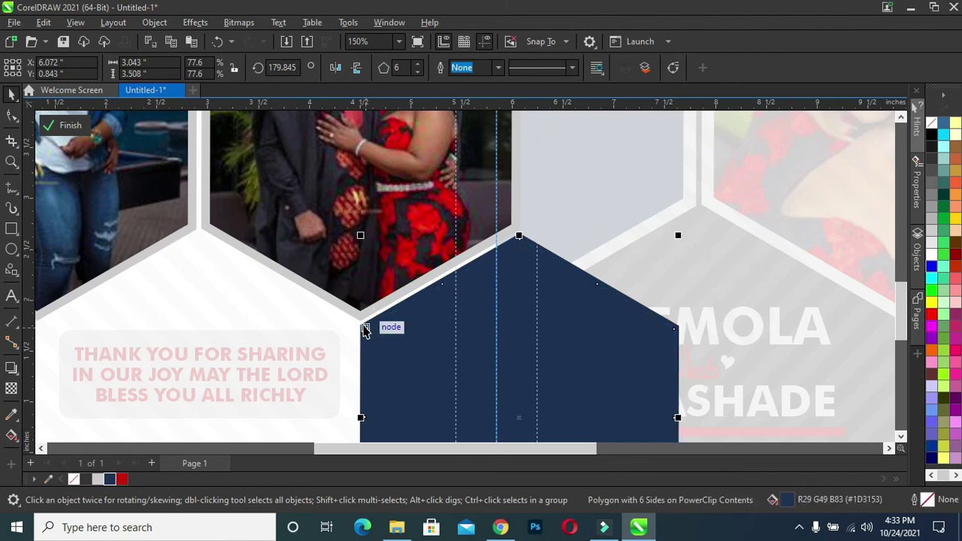
click(363, 330)
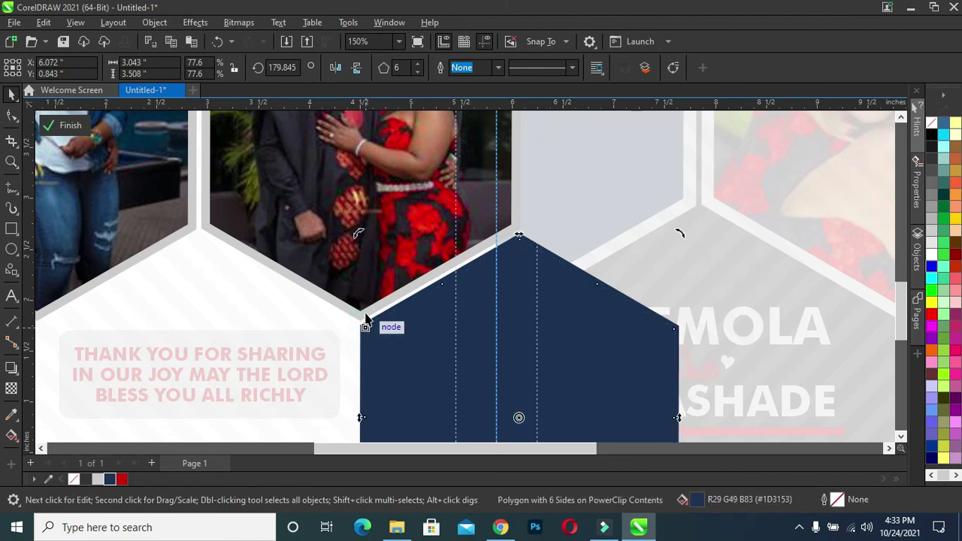
click(376, 316)
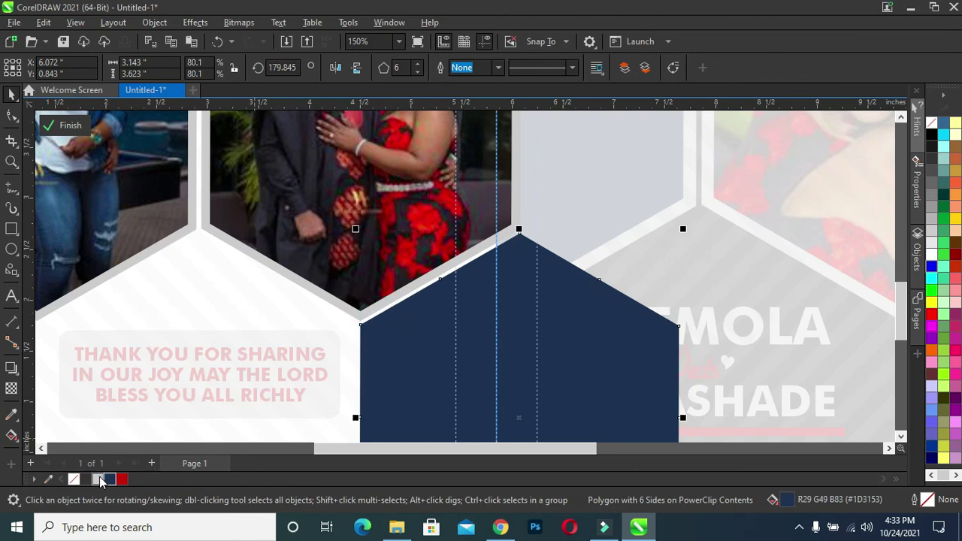
scroll(310, 342, down, 1)
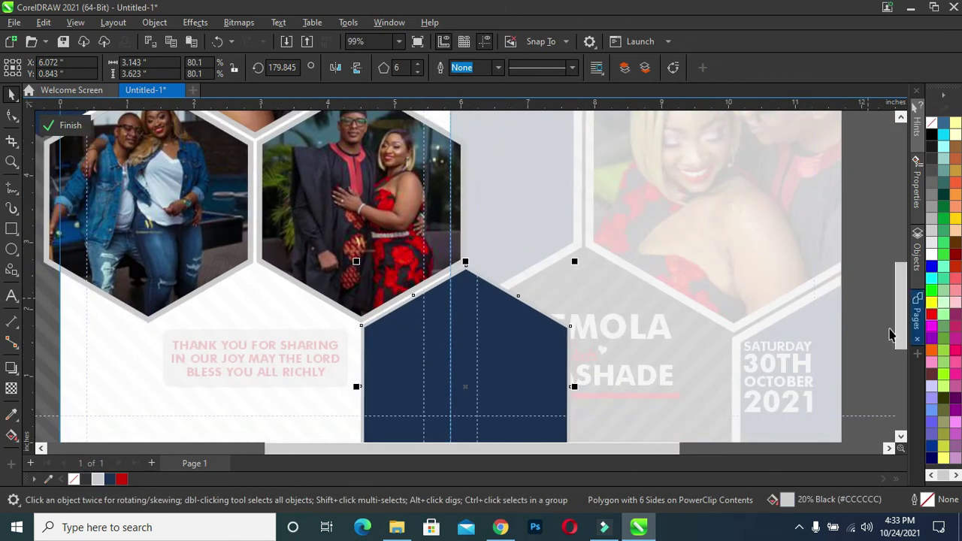
drag(901, 342, 904, 257)
click(118, 300)
drag(150, 211, 145, 214)
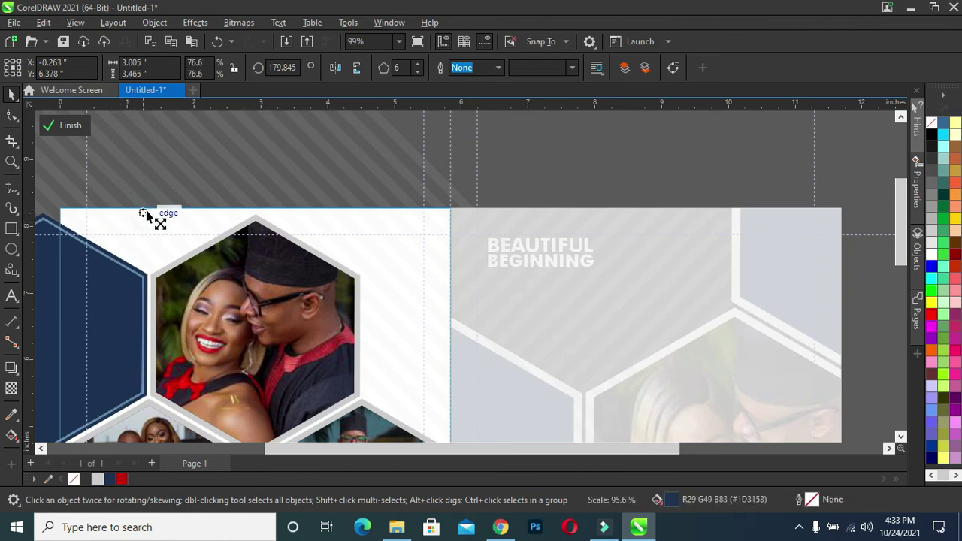
drag(145, 214, 144, 215)
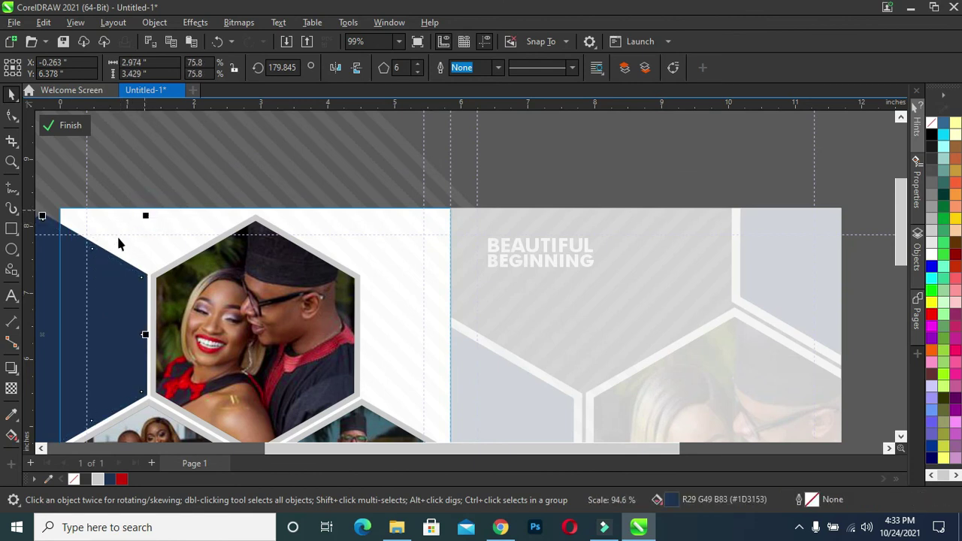
key(ctrl+z)
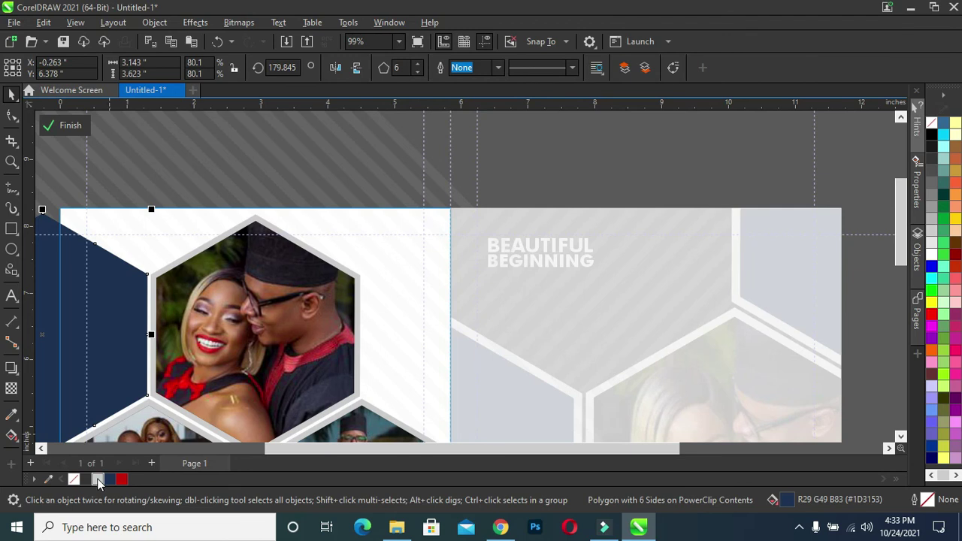
scroll(203, 233, down, 3)
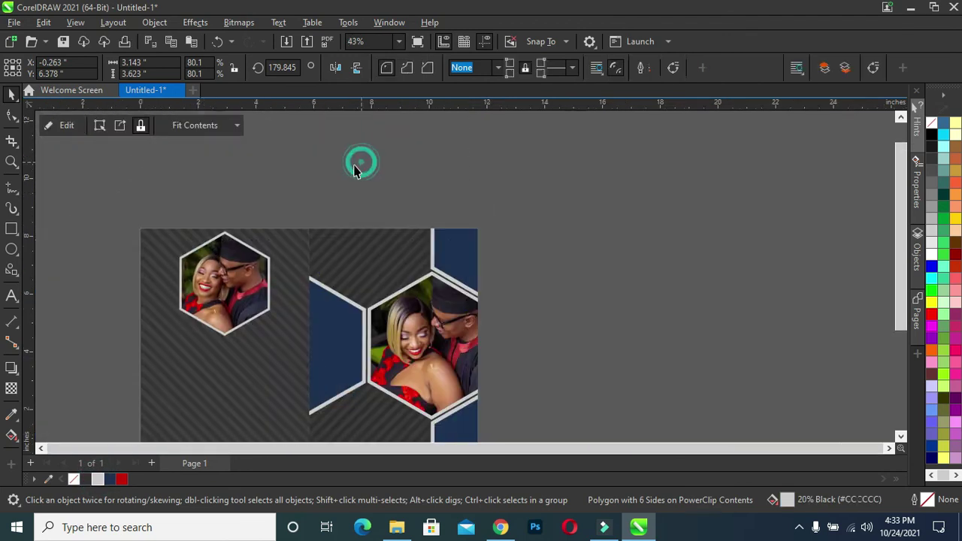
scroll(616, 279, down, 2)
click(601, 299)
scroll(278, 316, up, 1)
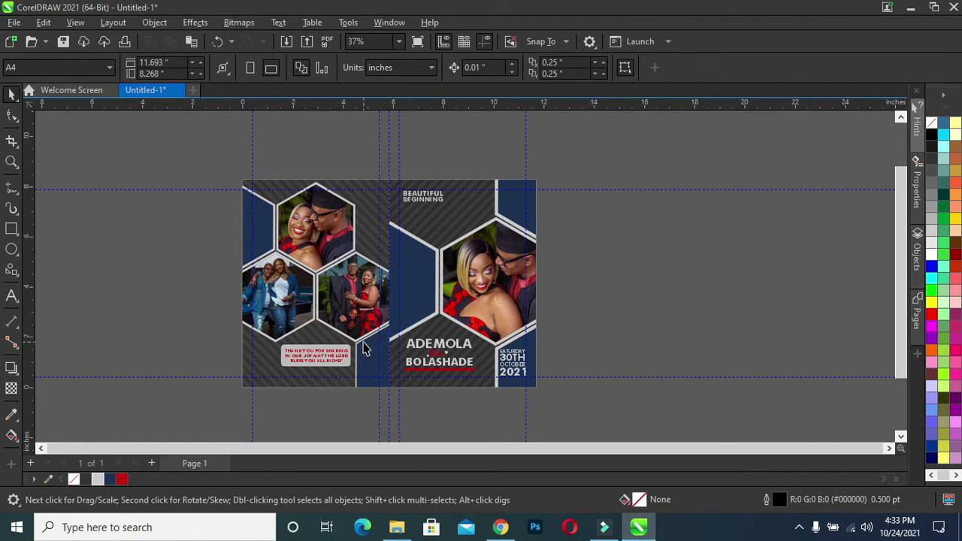
scroll(362, 348, up, 1)
scroll(378, 375, up, 1)
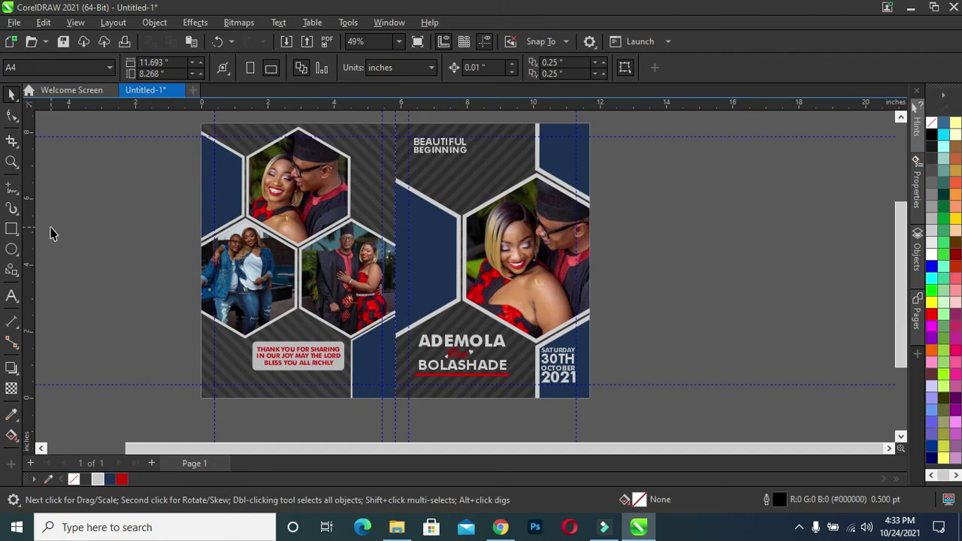
scroll(408, 375, down, 1)
click(408, 376)
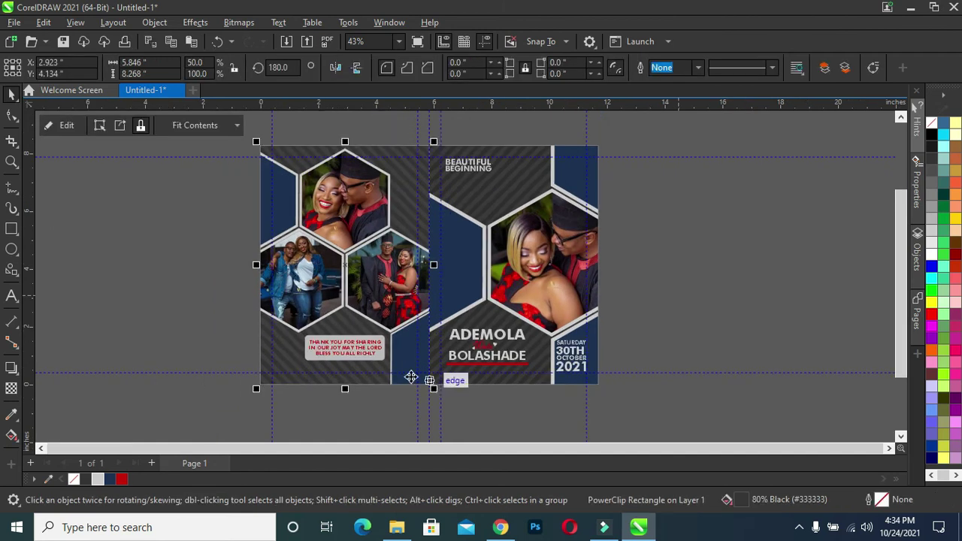
Step: Inside the left PowerClip, copy the bottom navy hexagon up beside the top photo
click(66, 125)
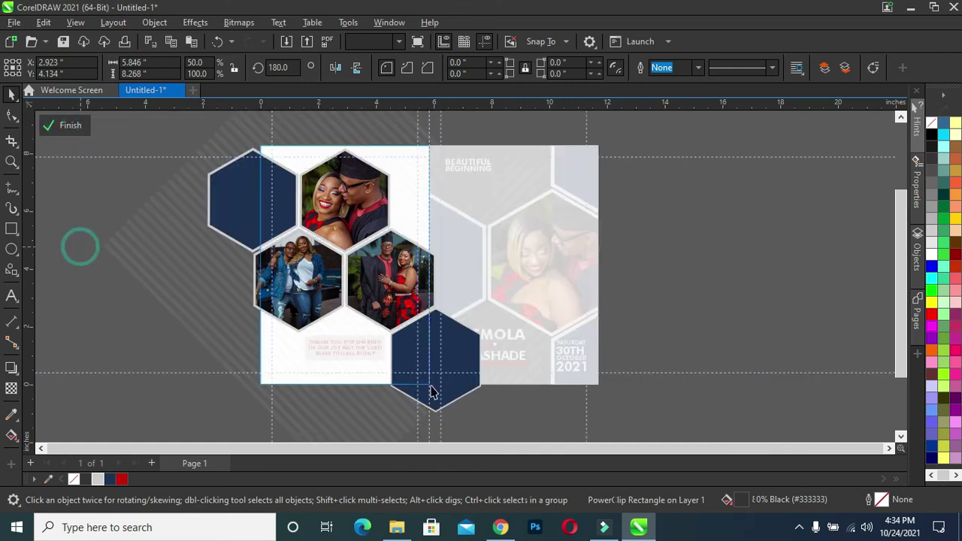
click(436, 359)
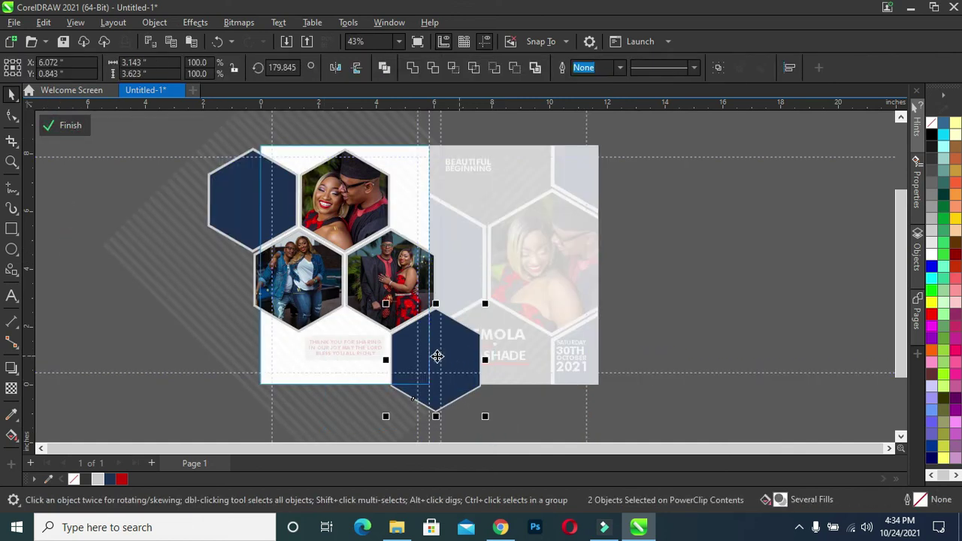
drag(437, 359, 443, 202)
scroll(380, 179, up, 3)
scroll(375, 181, up, 2)
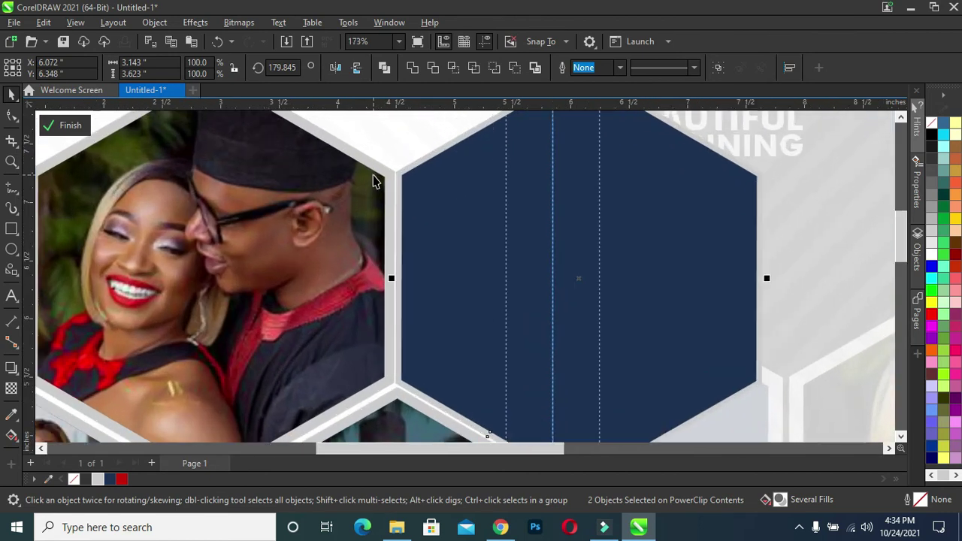
scroll(374, 181, down, 2)
scroll(380, 169, down, 2)
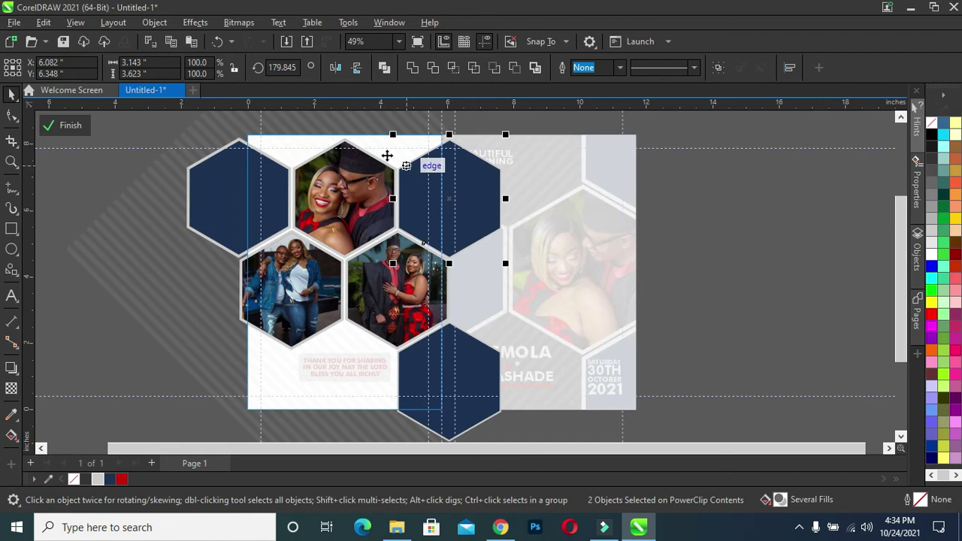
Step: Copy the left navy hexagon to the bottom-left corner, nudge the lower hexagons down, and finish editing
drag(137, 105, 290, 262)
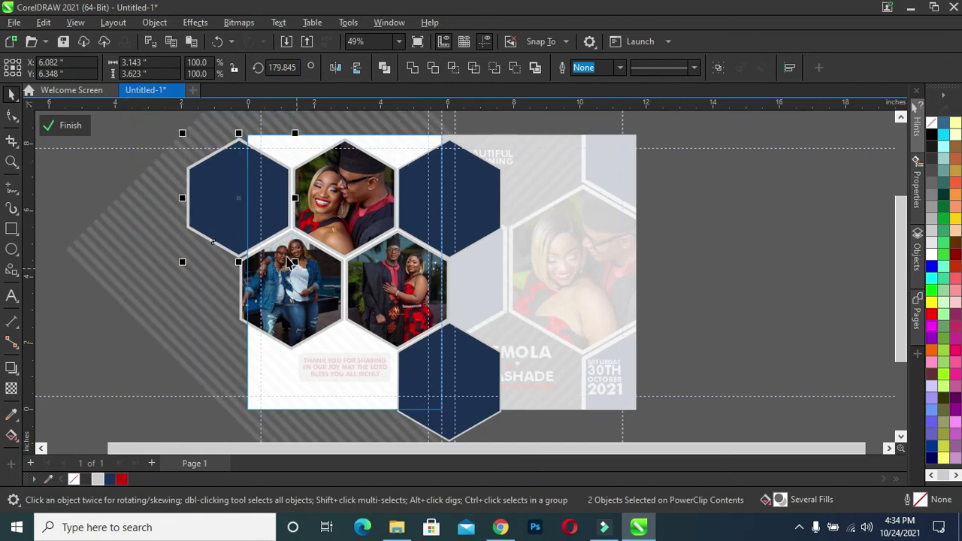
mouse_move(243, 189)
mouse_down()
mouse_move(249, 398)
mouse_move(242, 381)
mouse_up()
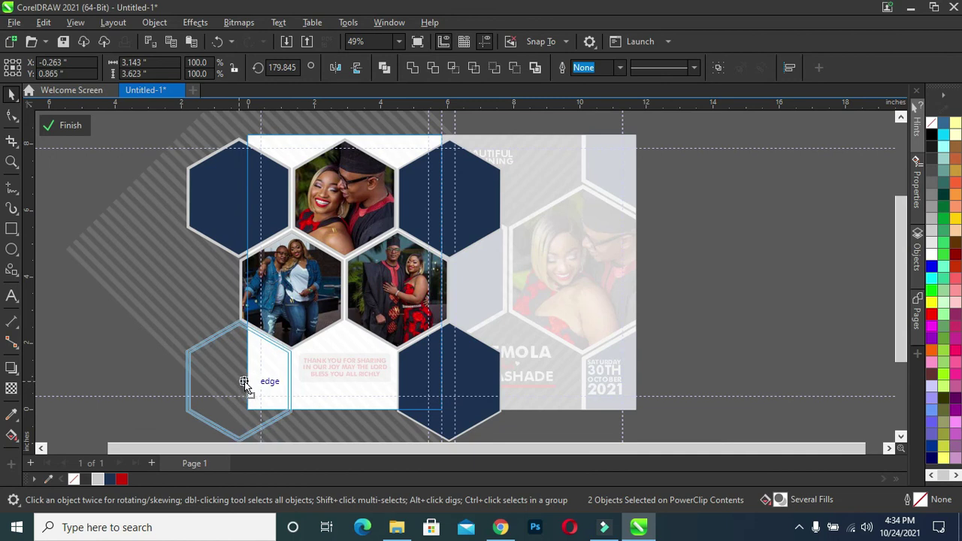
drag(245, 382, 243, 382)
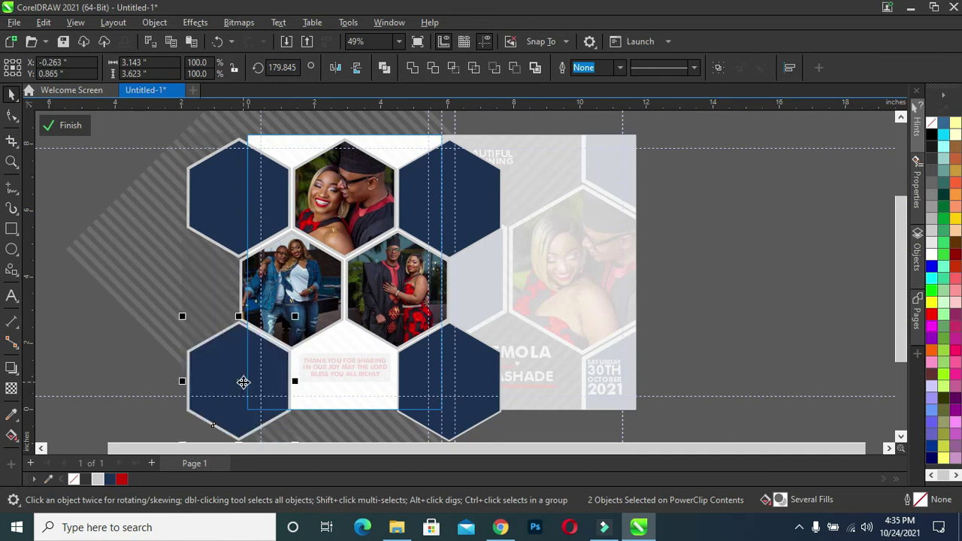
key(Down)
key(Down)
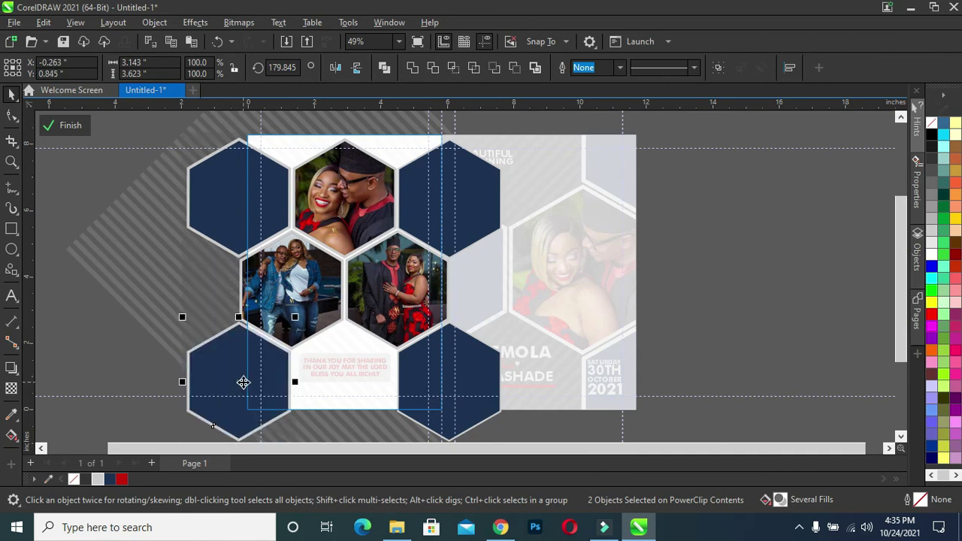
click(528, 426)
scroll(556, 436, down, 1)
drag(526, 426, 333, 296)
key(Down)
key(Down)
click(65, 333)
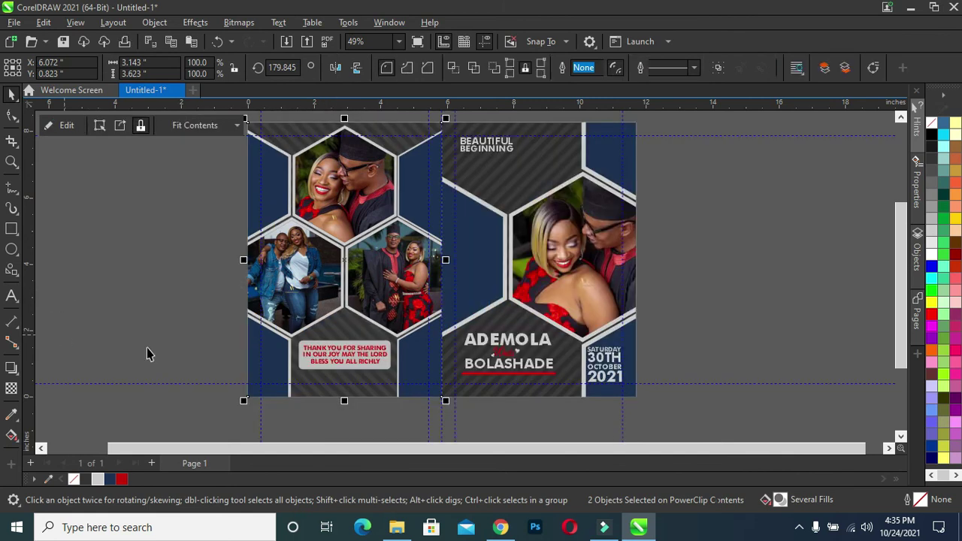
Step: Nudge the lower and upper centre-fold navy hexagons a pixel right so they align
click(426, 375)
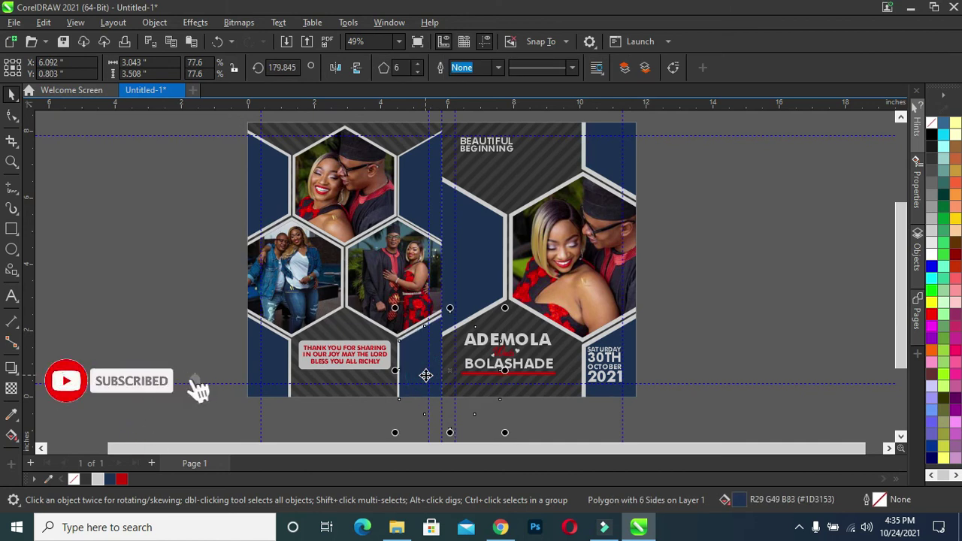
drag(425, 375, 426, 374)
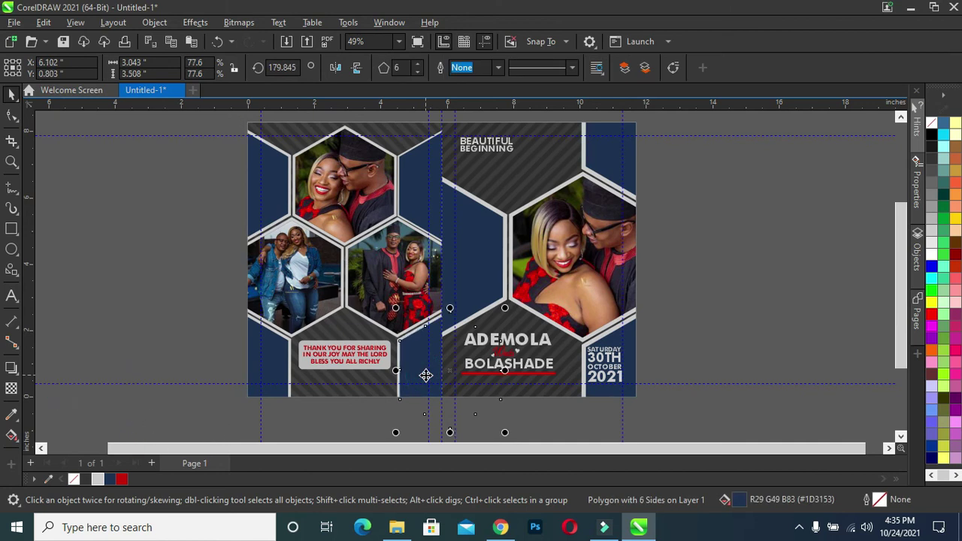
click(395, 184)
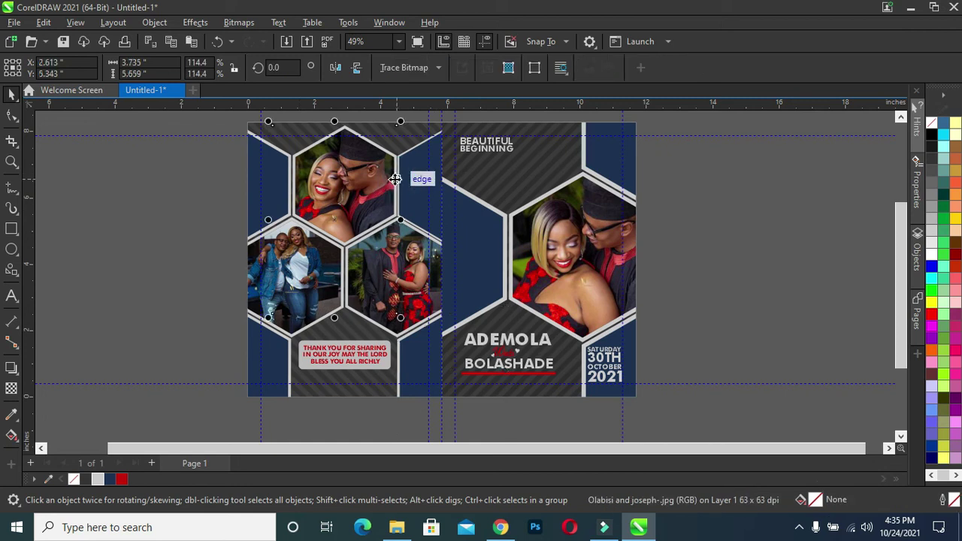
drag(420, 179, 421, 179)
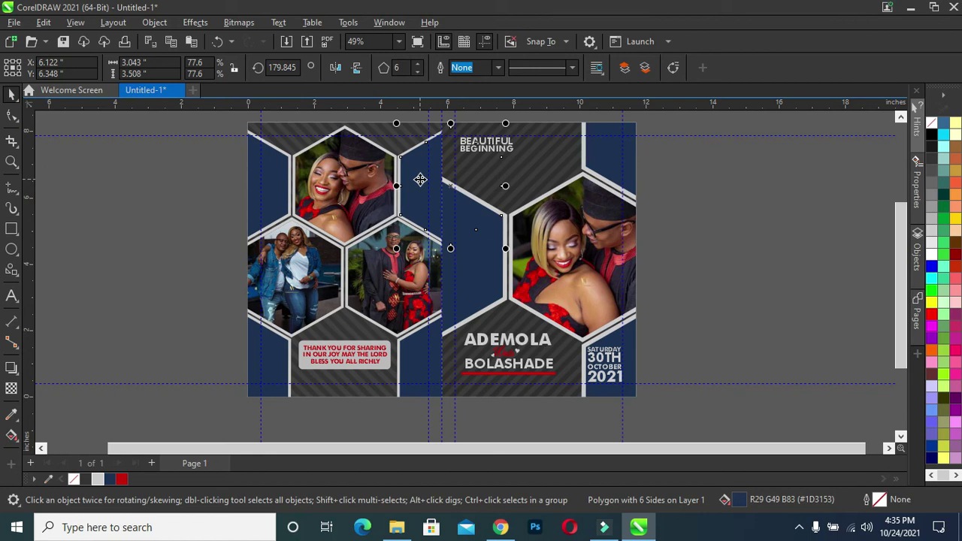
drag(420, 179, 419, 179)
click(734, 242)
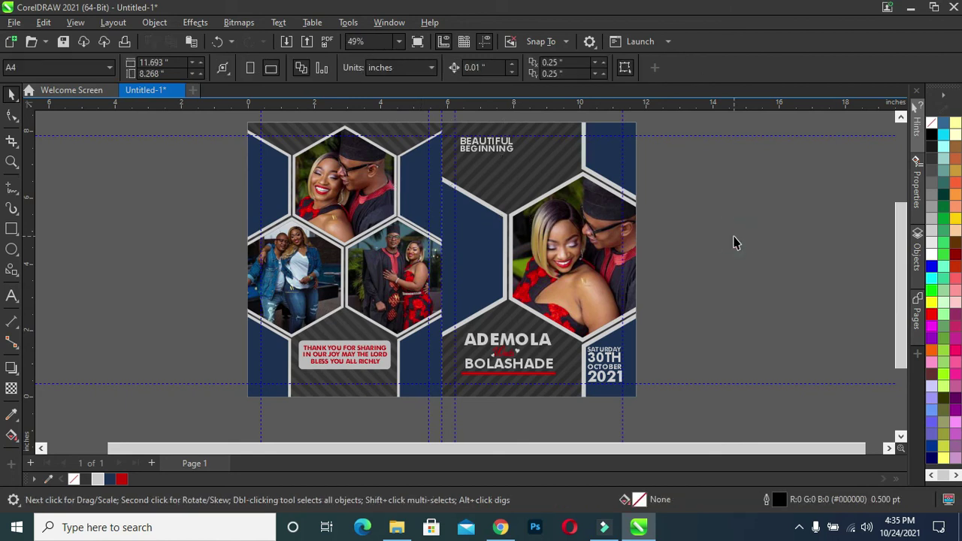
Step: Enlarge the right page's BEAUTIFUL BEGINNING heading to about 33 pt
key(shift+F4)
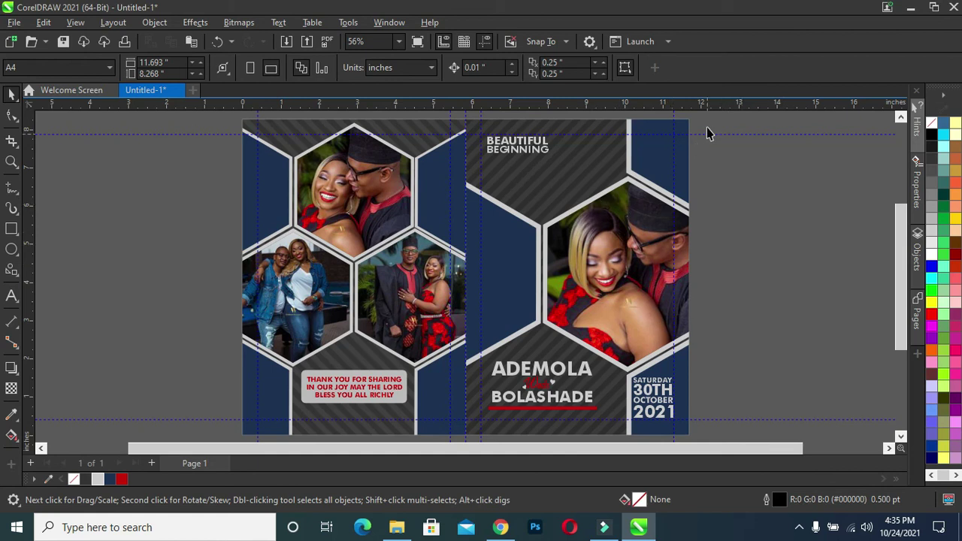
mouse_move(704, 120)
mouse_down()
mouse_move(521, 163)
mouse_move(590, 193)
mouse_up()
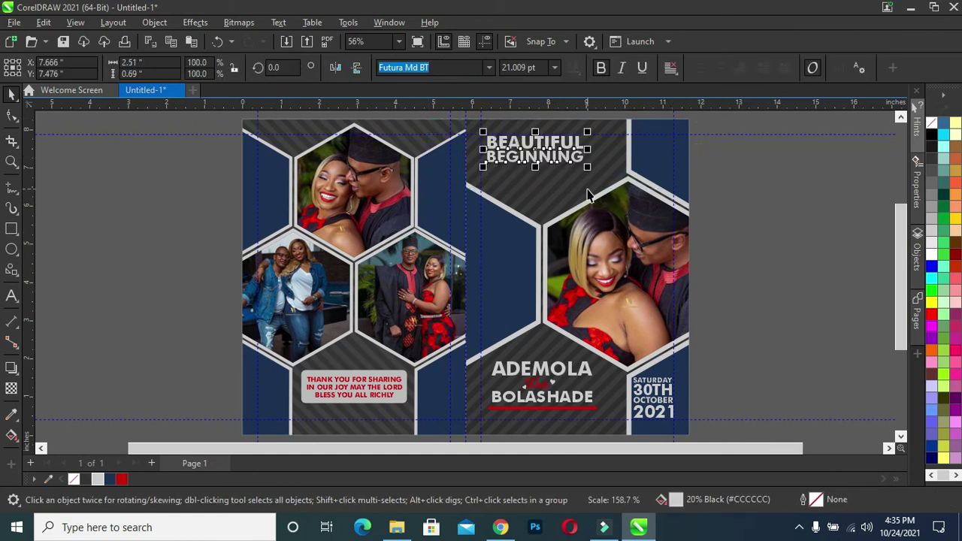
click(748, 181)
scroll(328, 193, down, 1)
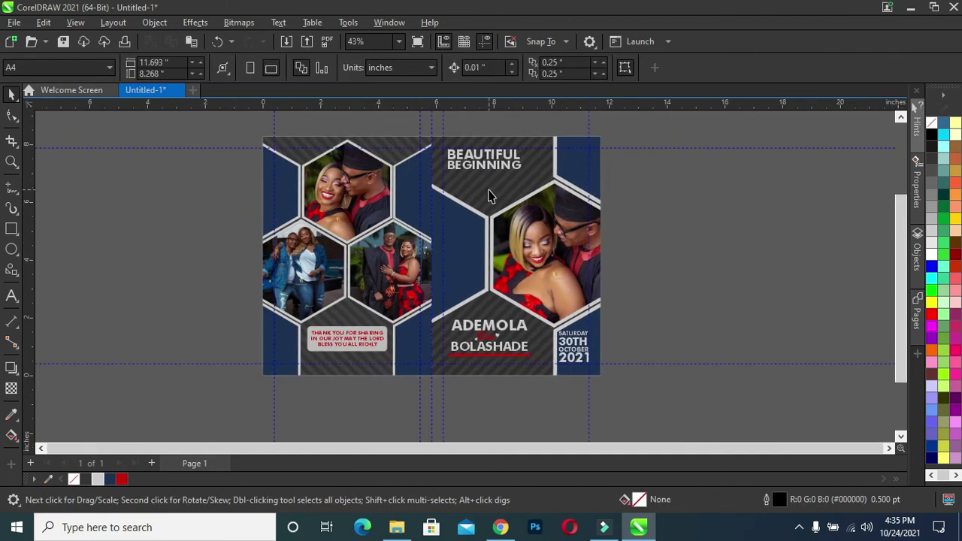
scroll(565, 277, up, 1)
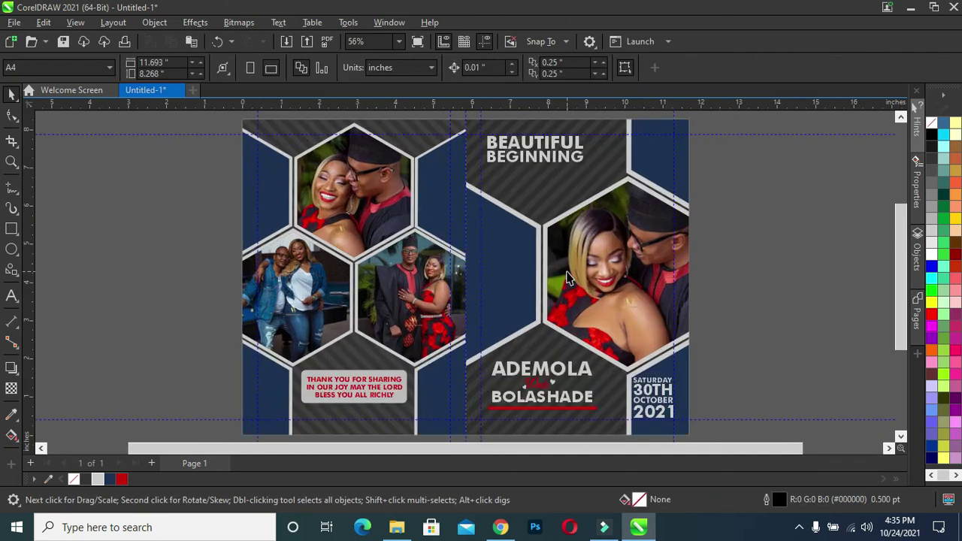